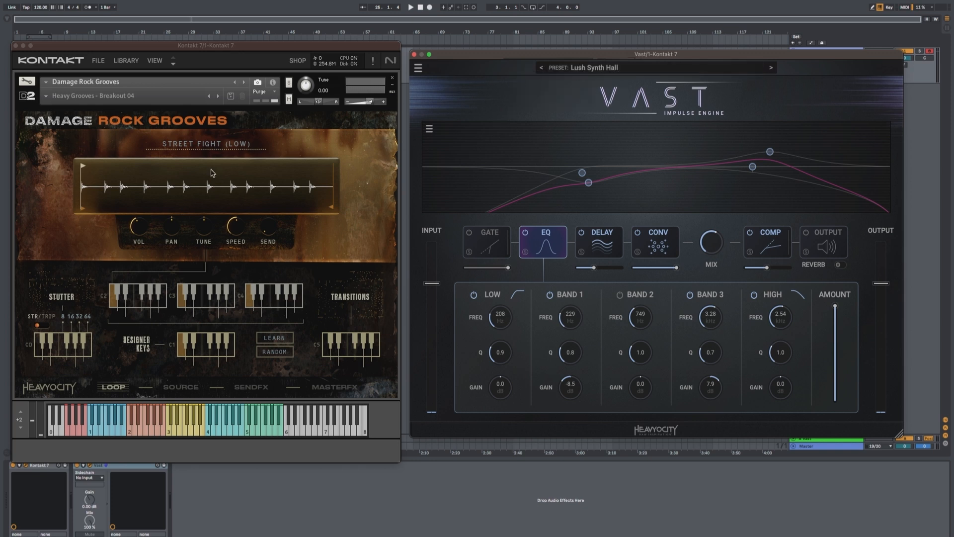
# - Look through the Damage Rock Grooves effects and source pages and return to its loop page
pyautogui.click(231, 48)
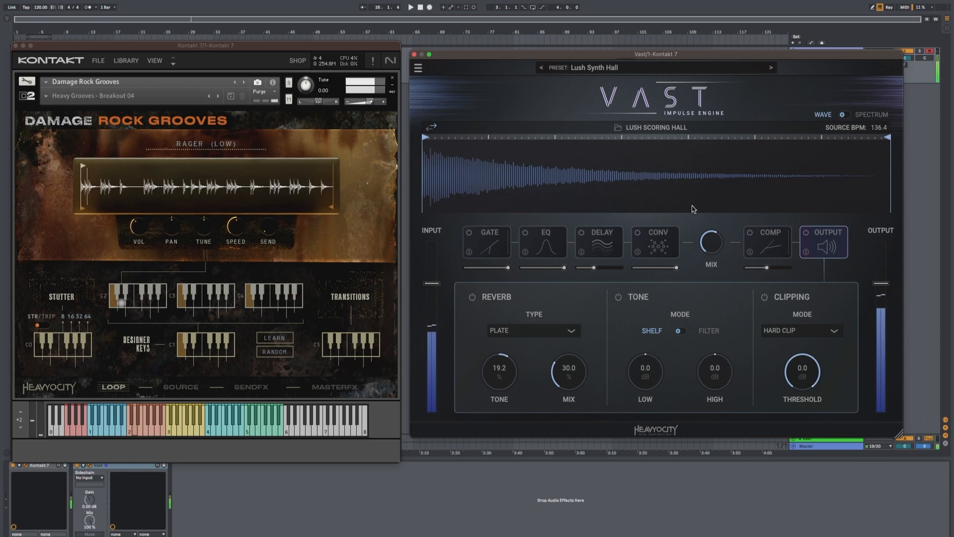
pyautogui.click(334, 387)
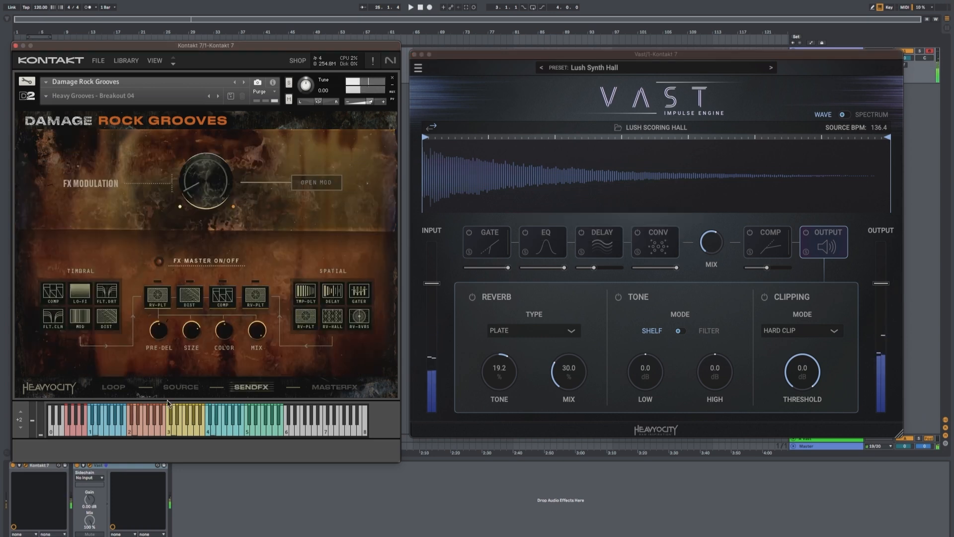
pyautogui.click(182, 387)
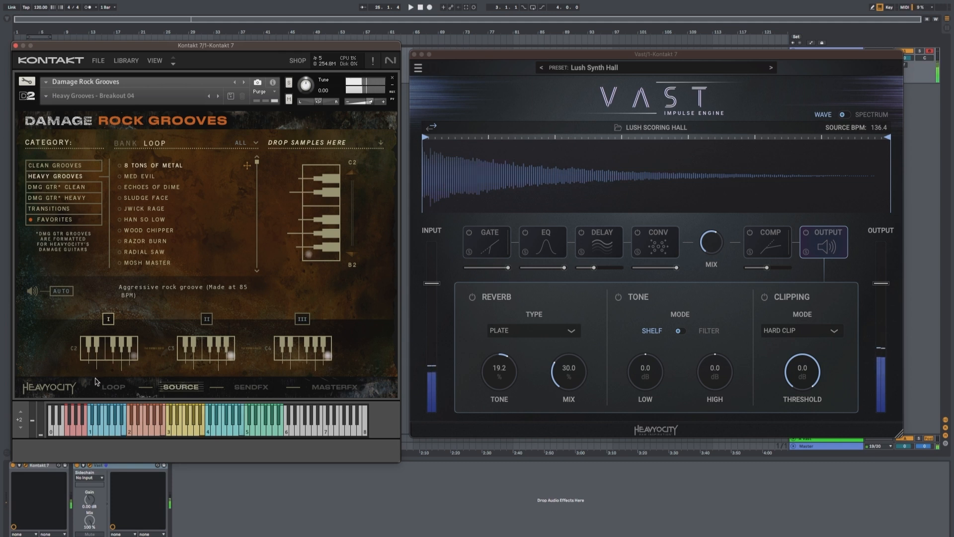
pyautogui.click(114, 387)
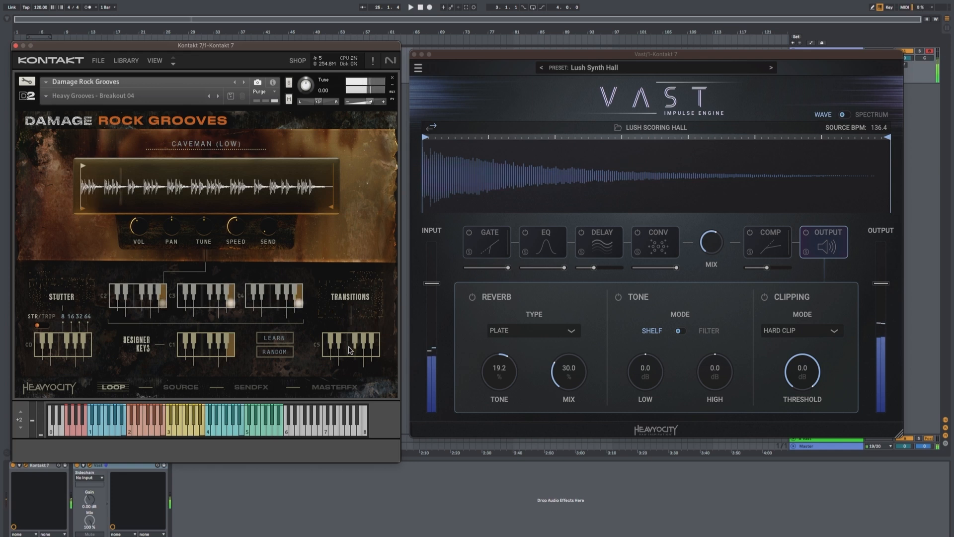
# - Browse Vast's factory preset categories, including the Reverbs subcategories, Drums and Creative Echoes
pyautogui.click(615, 56)
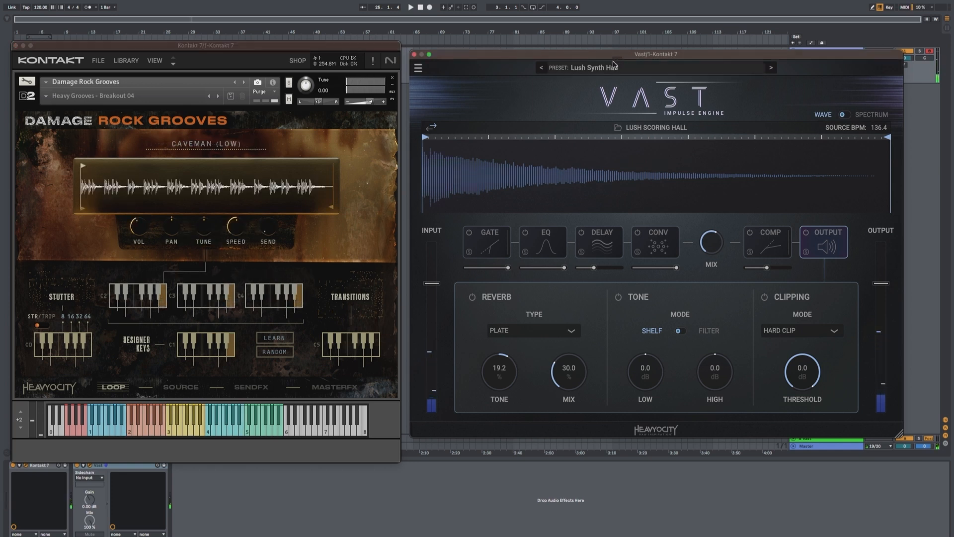
pyautogui.click(573, 68)
pyautogui.moveTo(605, 133)
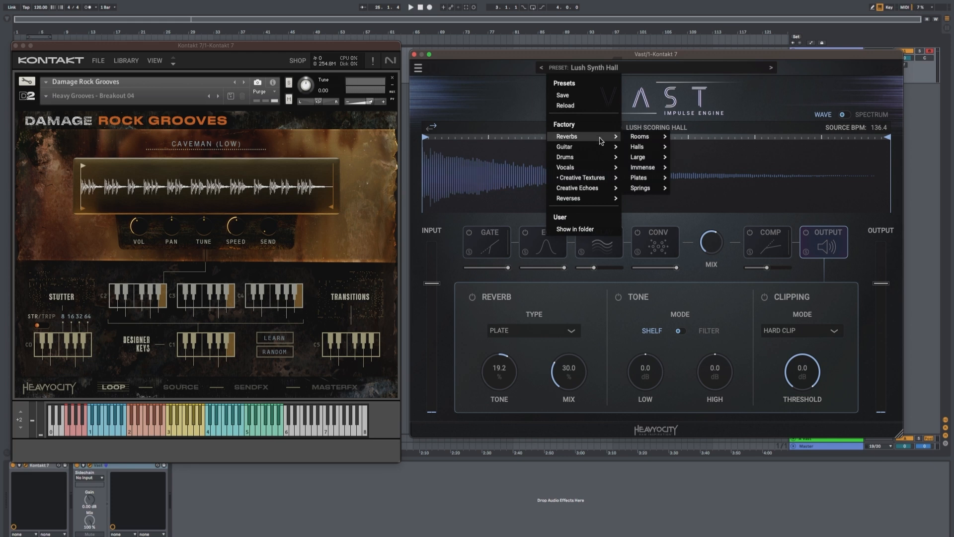
pyautogui.moveTo(643, 148)
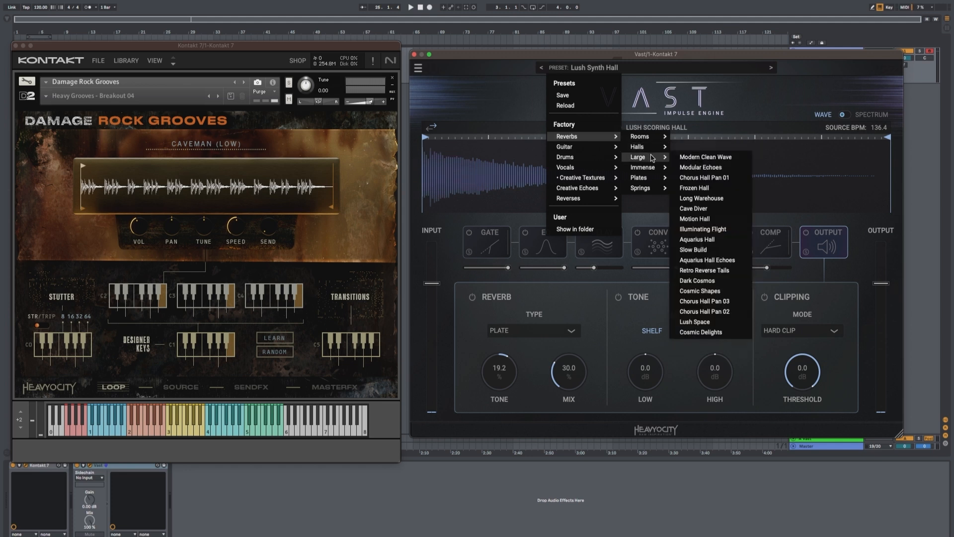
pyautogui.moveTo(655, 178)
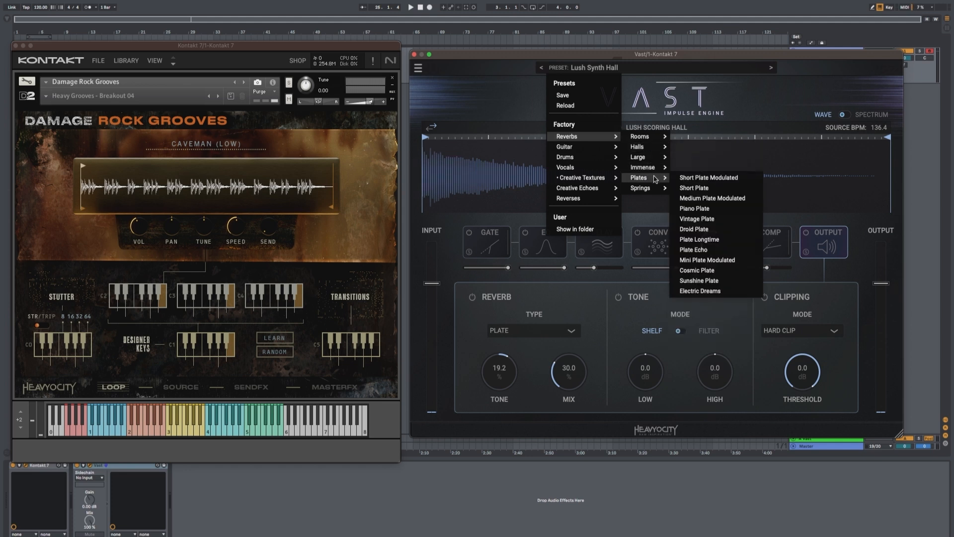
pyautogui.moveTo(570, 146)
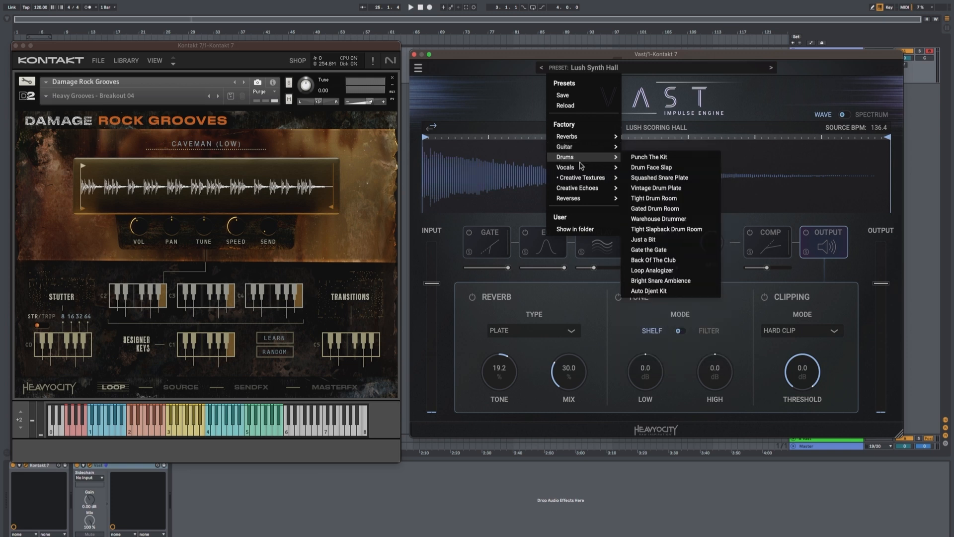
pyautogui.moveTo(594, 189)
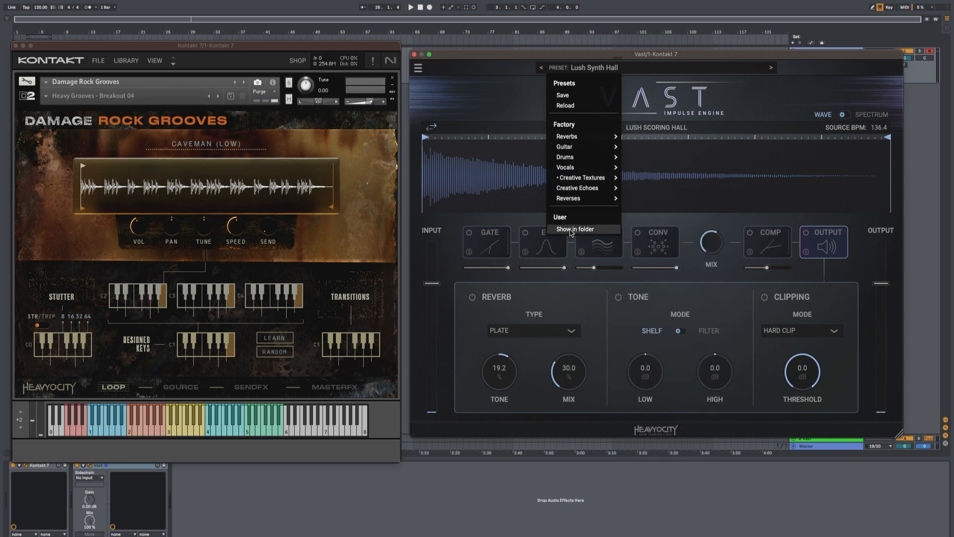
# - Browse Vast's impulse response list and sort it by length and by type
pyautogui.click(617, 128)
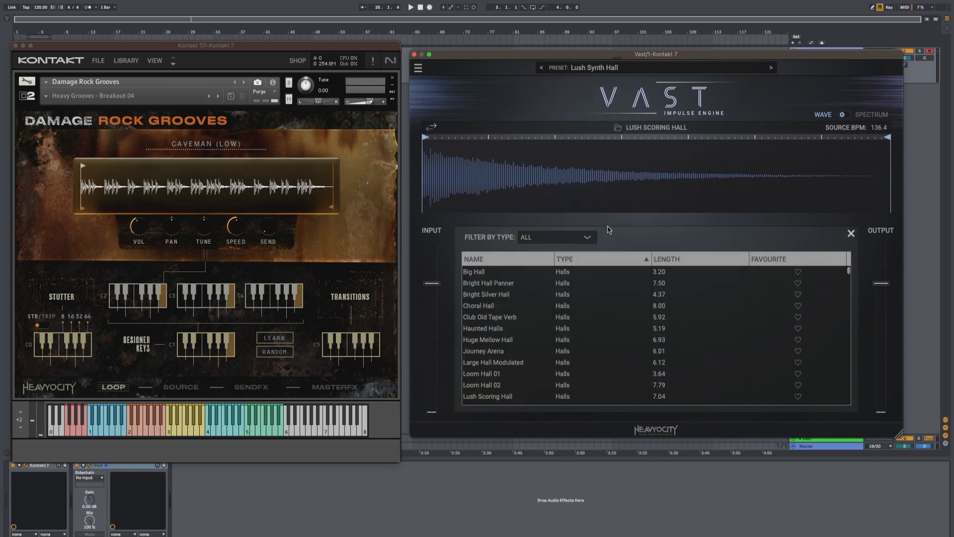
pyautogui.scroll(-5, 583, 293)
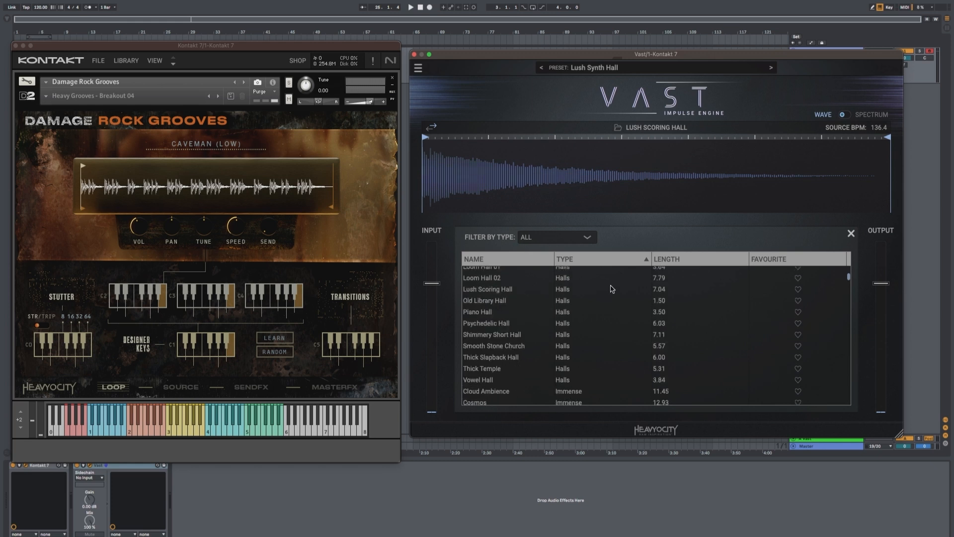
pyautogui.scroll(-2, 517, 293)
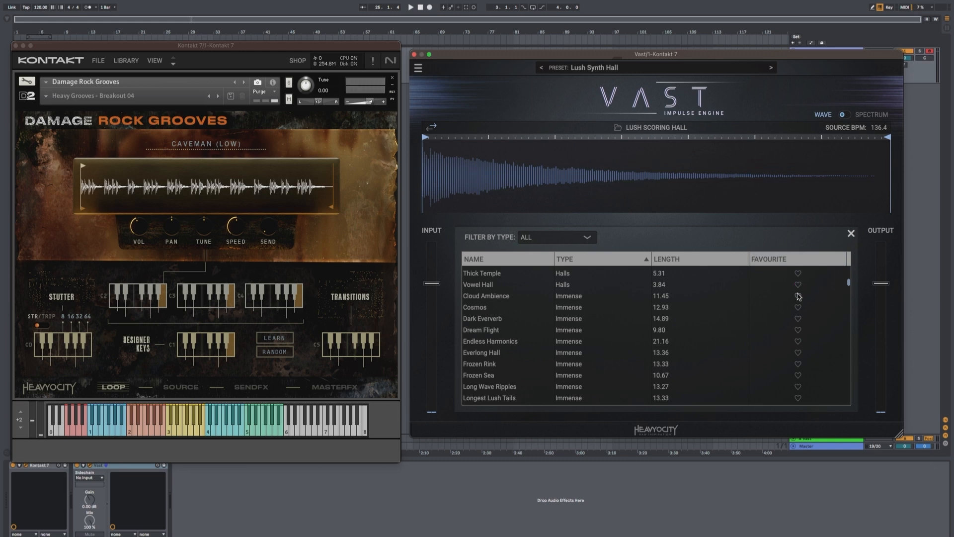
pyautogui.click(667, 259)
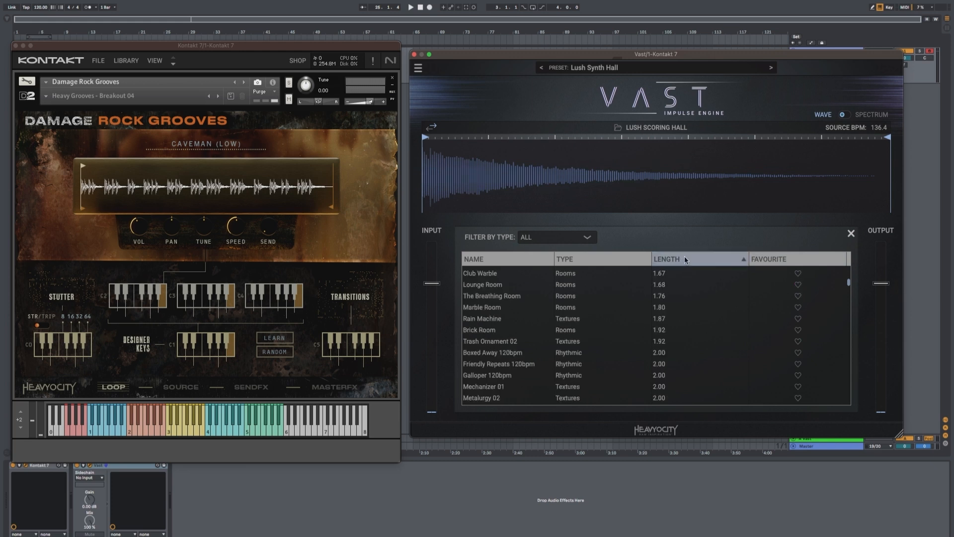
pyautogui.scroll(5, 697, 324)
pyautogui.click(598, 259)
pyautogui.click(504, 258)
# - Filter the impulse responses by the Textures type, view them, and close the impulse browser
pyautogui.click(554, 237)
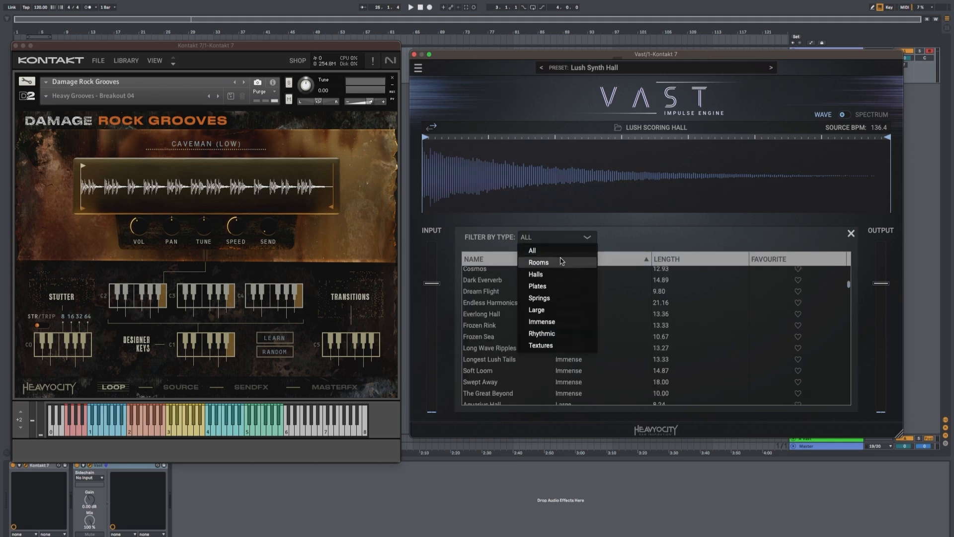
pyautogui.click(564, 346)
pyautogui.scroll(15, 609, 301)
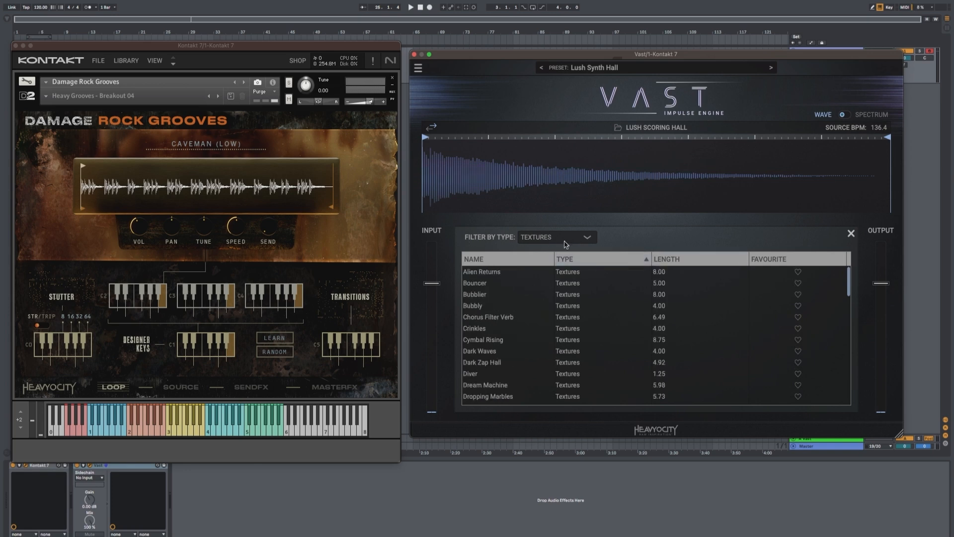
pyautogui.click(851, 235)
# - Try the hall reverb preset Bright Hall Panner, and load the drum preset Punch The Kit in Vast
pyautogui.click(594, 68)
pyautogui.moveTo(585, 180)
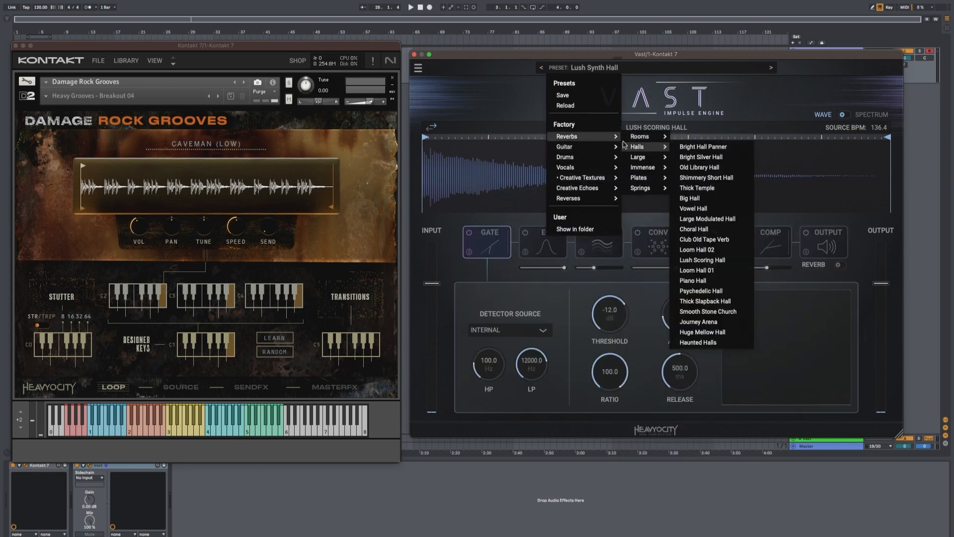
pyautogui.click(703, 146)
pyautogui.click(611, 68)
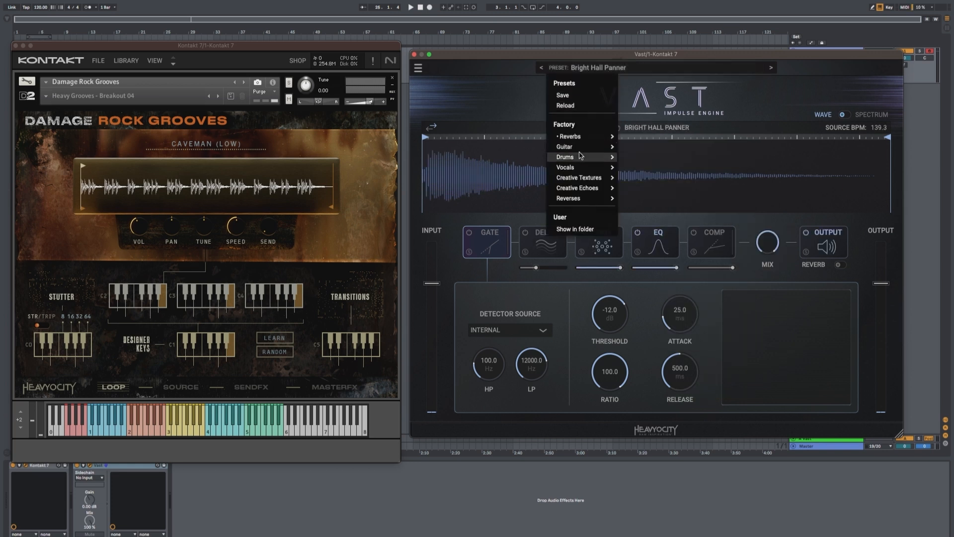
pyautogui.click(664, 158)
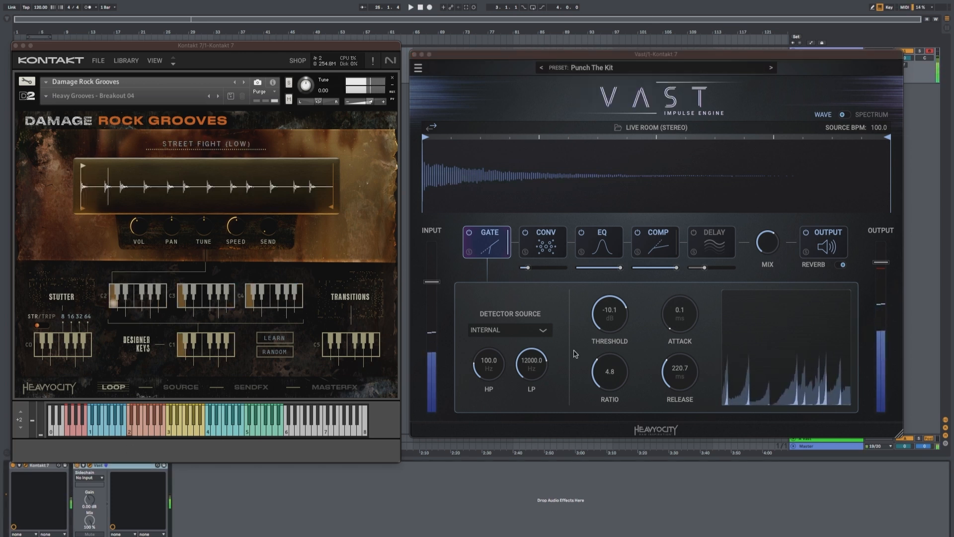
# - Lower the effect chain's overall mix to fully dry and raise it again to blend in the effects
pyautogui.click(765, 247)
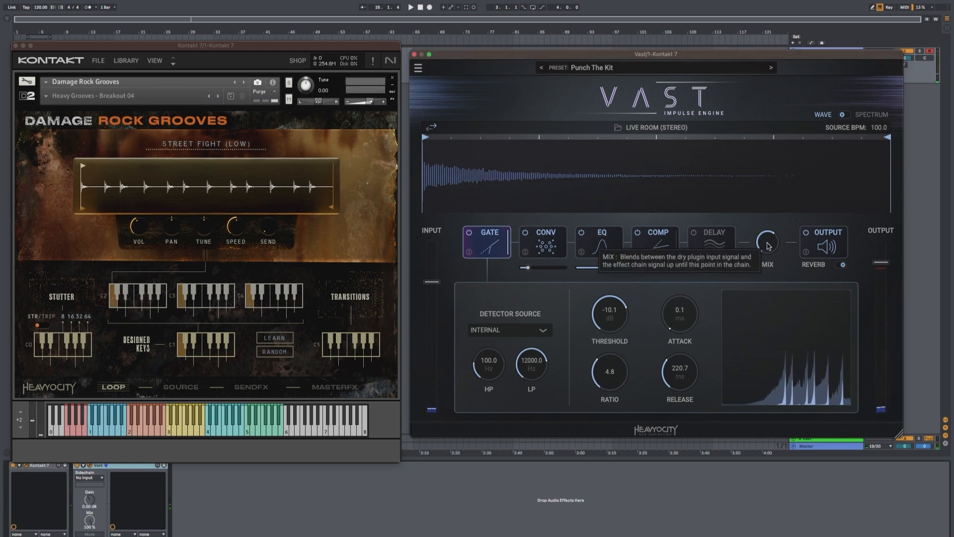
pyautogui.moveTo(767, 243); pyautogui.dragTo(774, 357)
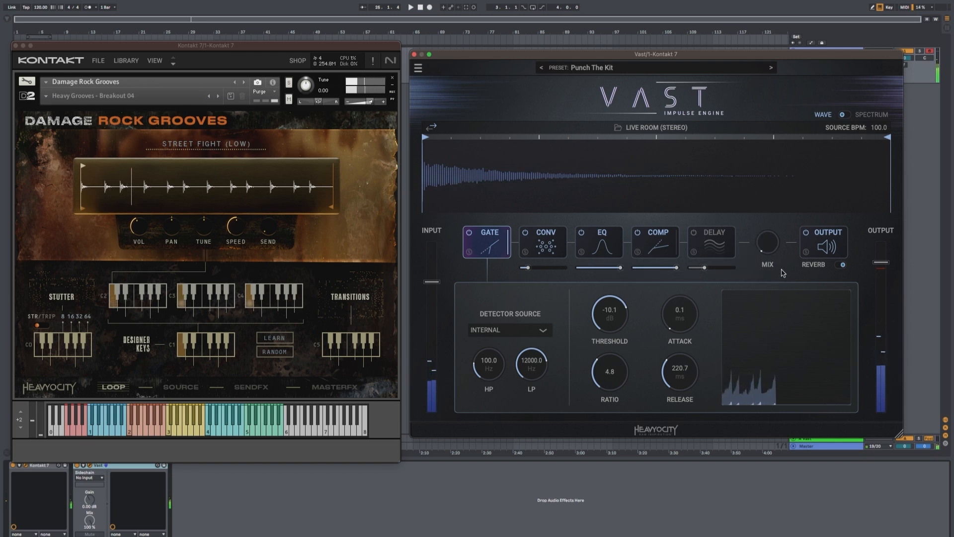
pyautogui.moveTo(771, 249); pyautogui.dragTo(782, 67)
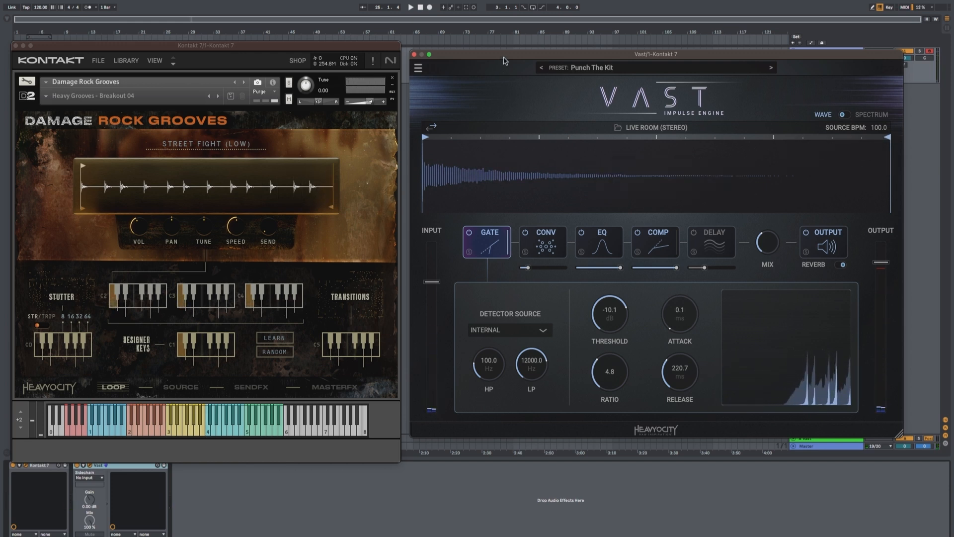
# - Shift the Vast window slightly, view the impulse response as a spectrum, and return to the wave display
pyautogui.moveTo(505, 59); pyautogui.dragTo(499, 58)
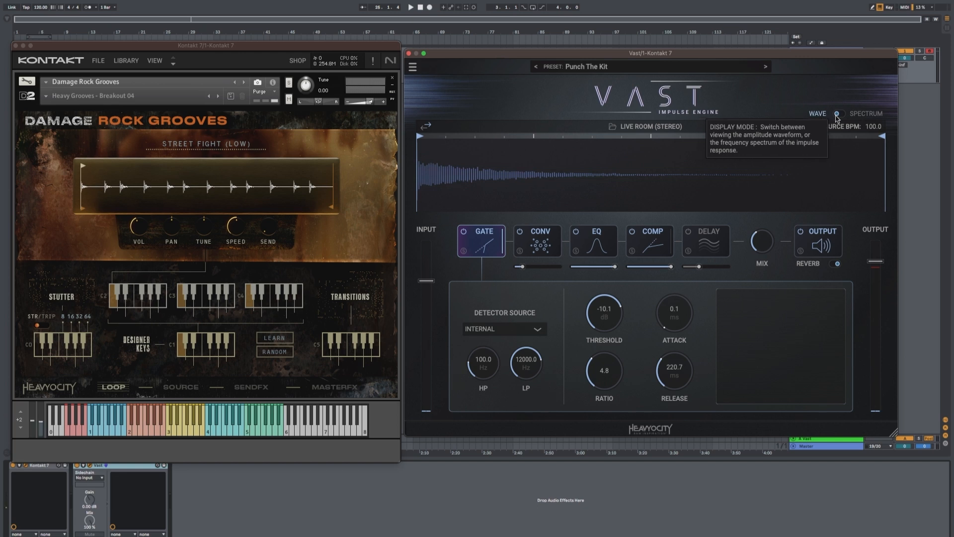
pyautogui.click(842, 116)
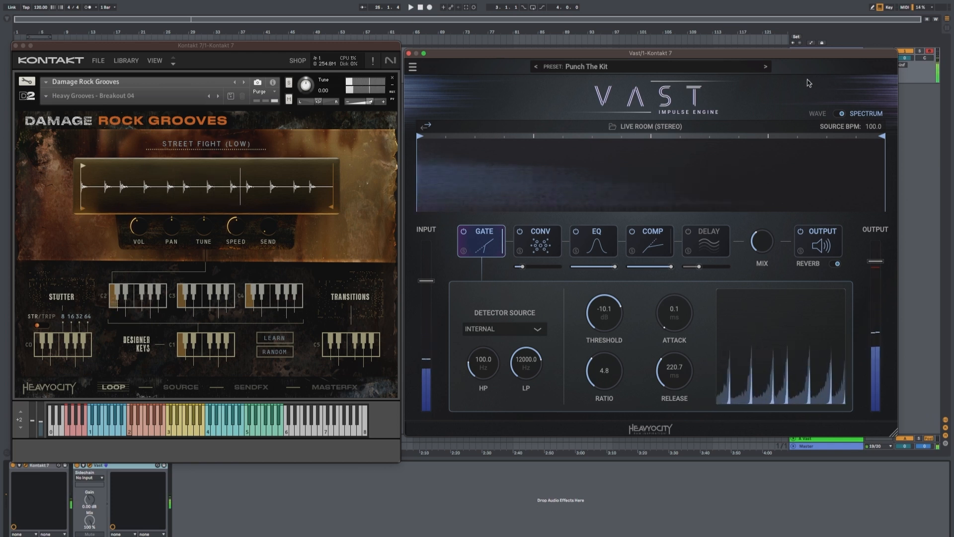
pyautogui.click(840, 114)
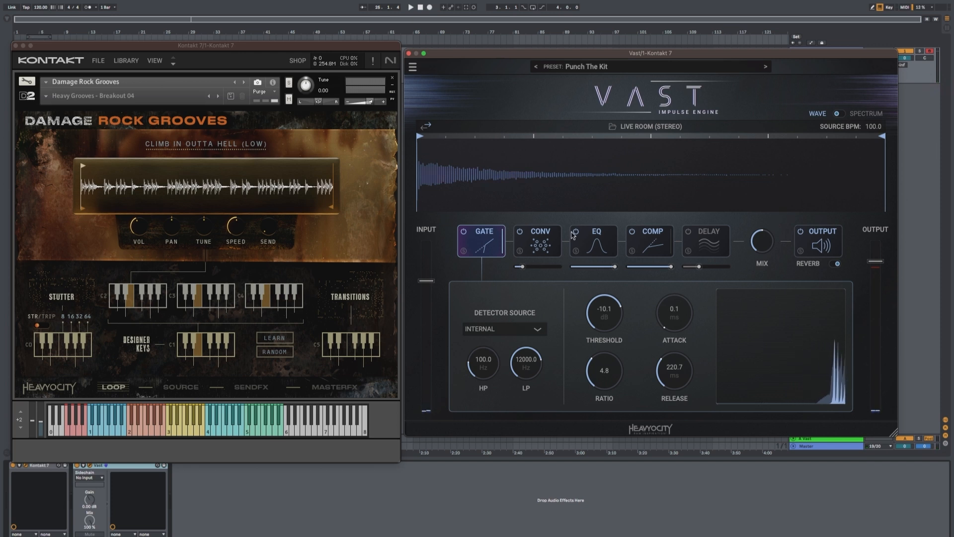
# - Set the convolution module's mix to 32.3%
pyautogui.click(541, 243)
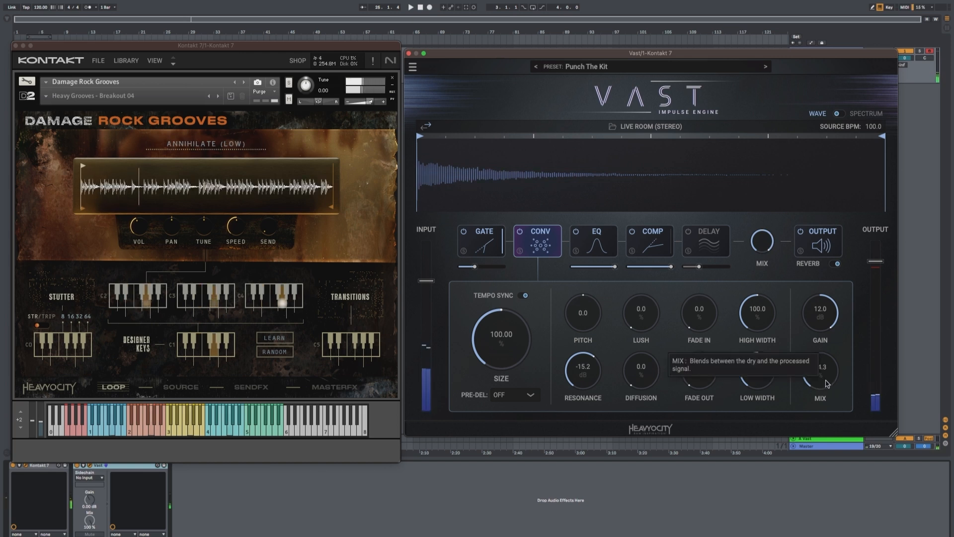
pyautogui.moveTo(826, 372); pyautogui.dragTo(833, 354)
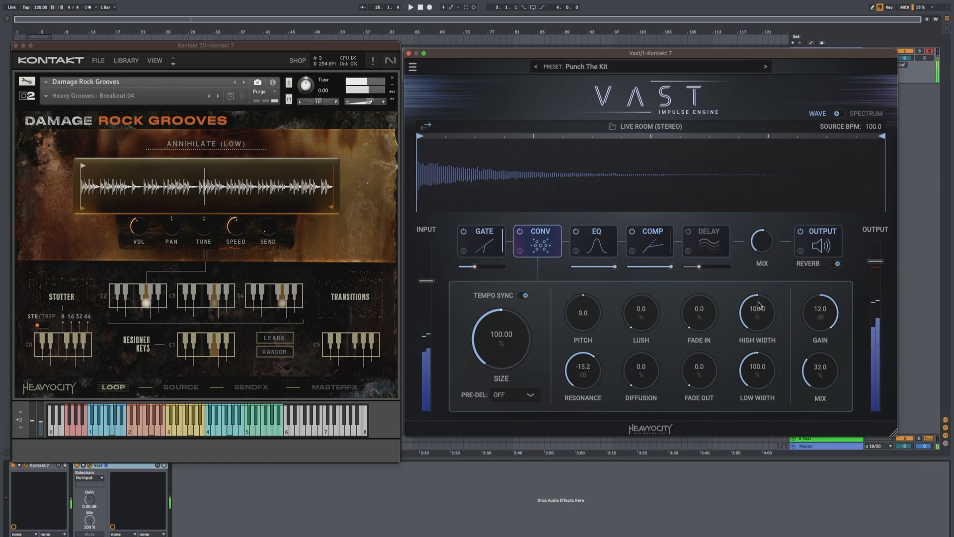
pyautogui.moveTo(819, 369); pyautogui.dragTo(819, 264)
pyautogui.moveTo(807, 195); pyautogui.dragTo(828, 374)
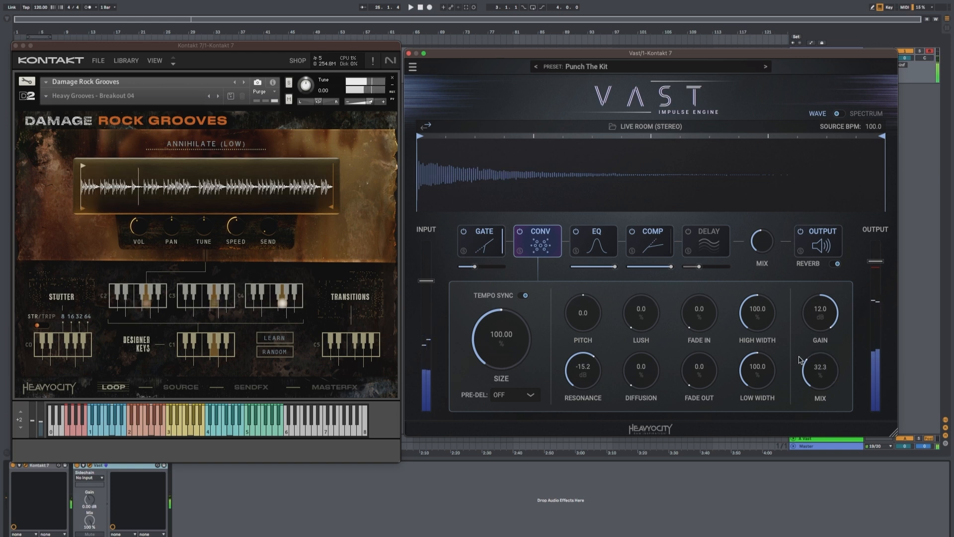
# - Check the gate's detector source options, and compare the sound with the gate bypassed and enabled
pyautogui.click(484, 243)
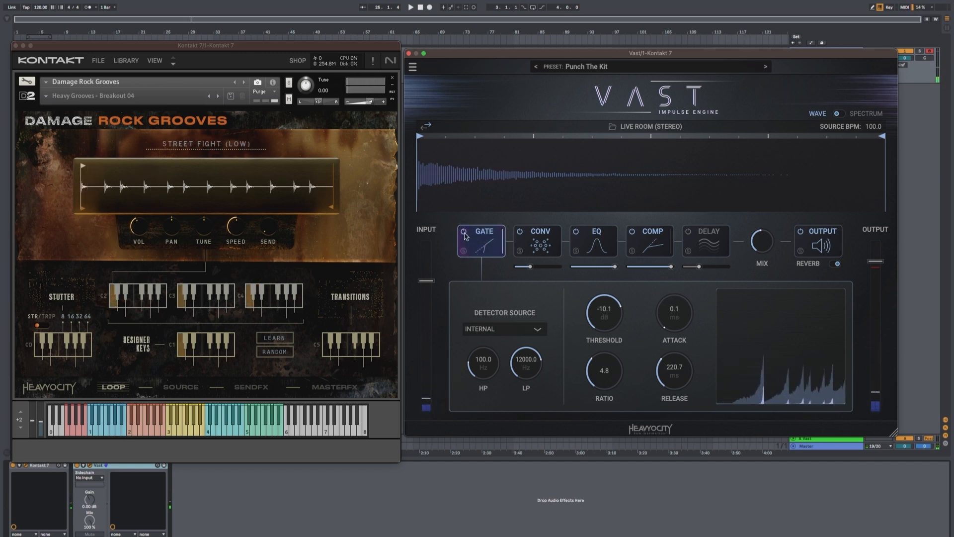
pyautogui.click(536, 329)
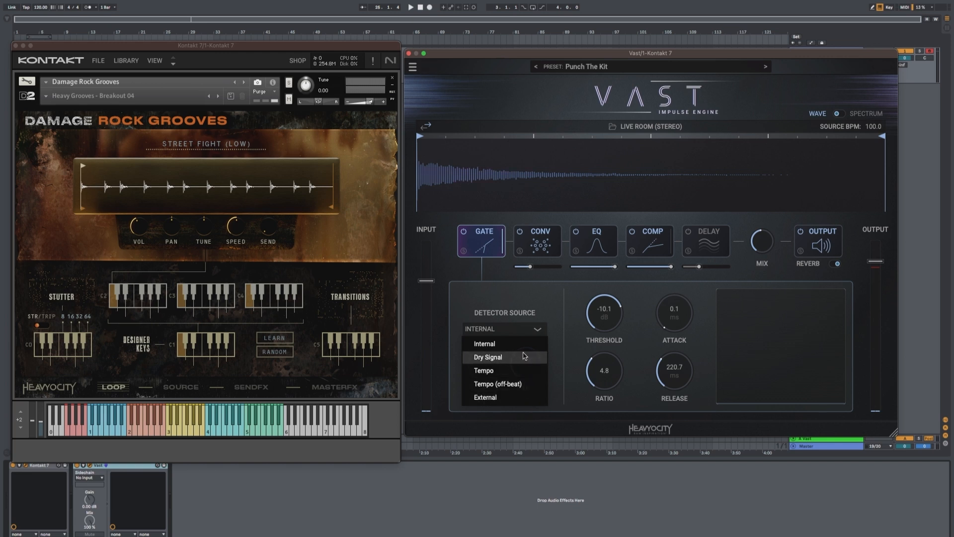
pyautogui.click(553, 305)
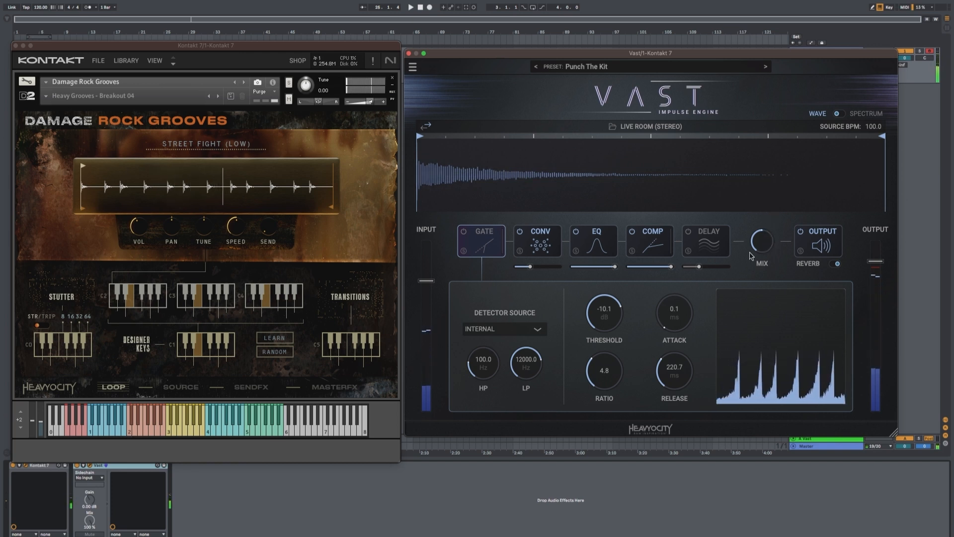
pyautogui.click(463, 232)
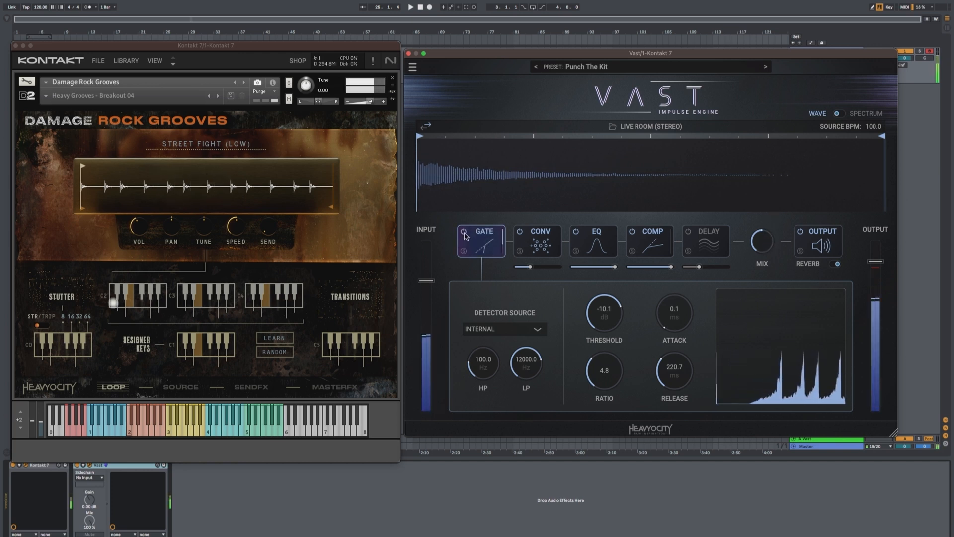
# - Try different impulse response sizes in the convolution module and return the size to 100%
pyautogui.click(544, 254)
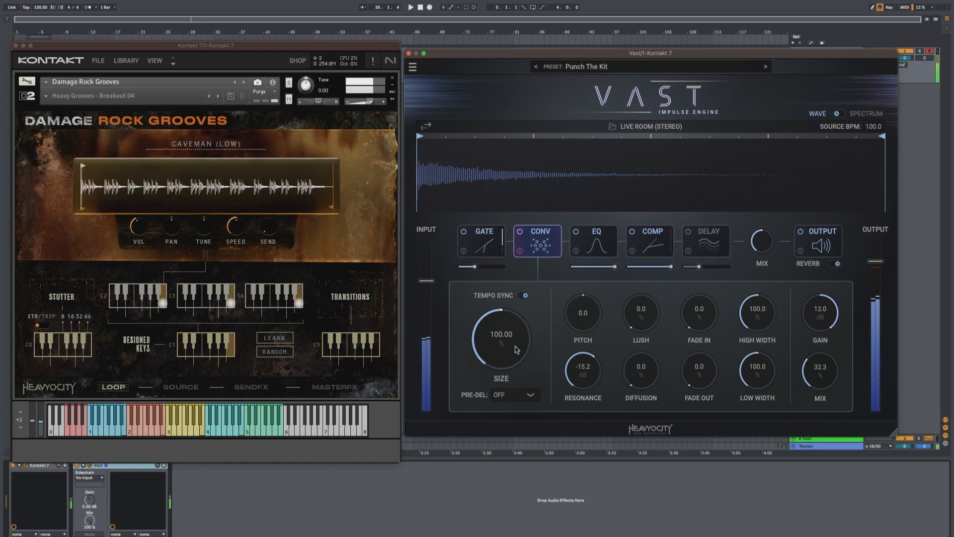
pyautogui.moveTo(517, 348); pyautogui.dragTo(540, 284)
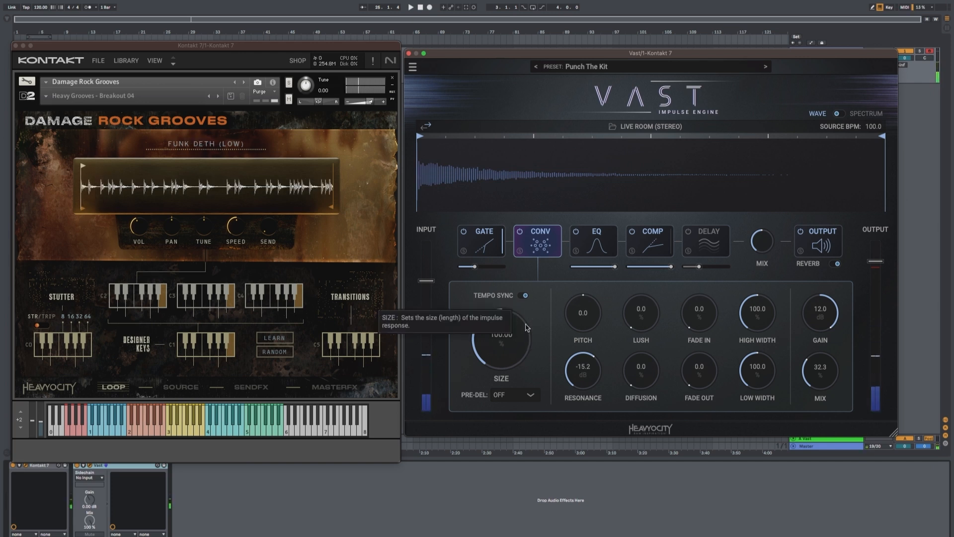
pyautogui.moveTo(517, 312); pyautogui.dragTo(525, 363)
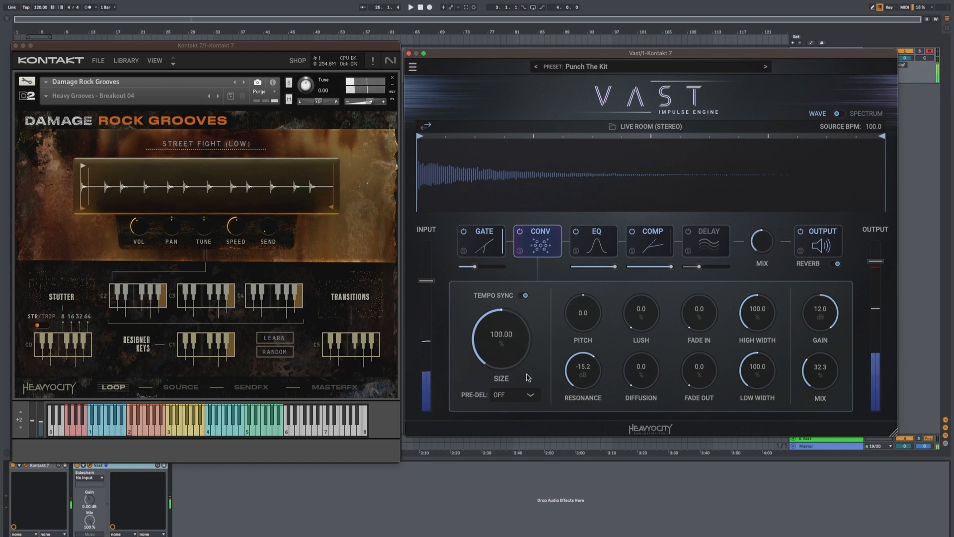
# - Check the convolution module's pre-delay options, leave pre-delay off, and raise the convolution pitch to 12.0
pyautogui.click(527, 394)
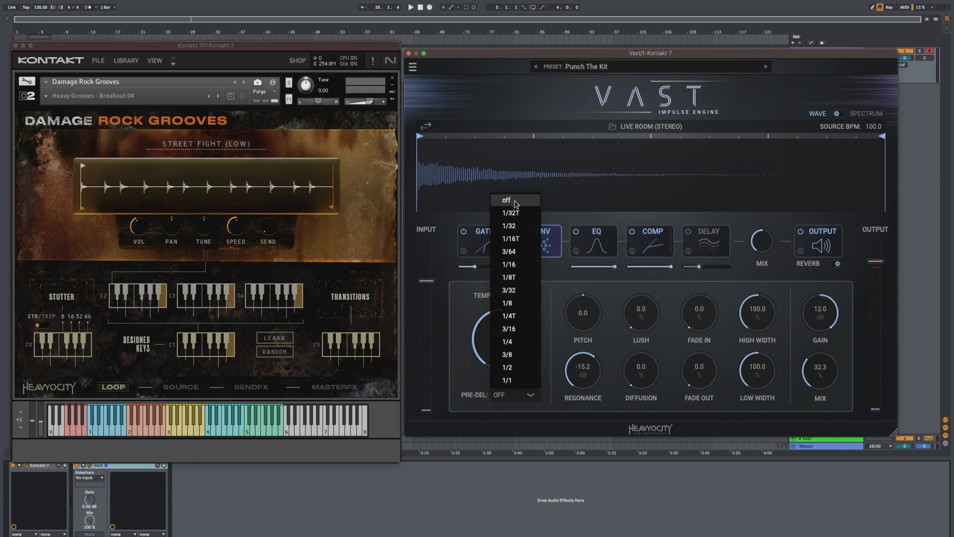
pyautogui.click(463, 308)
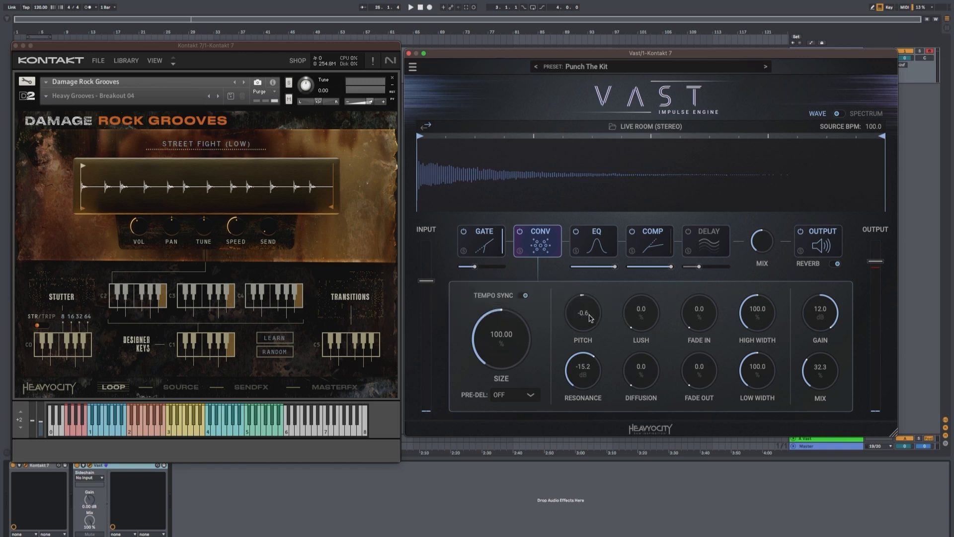
pyautogui.moveTo(592, 318); pyautogui.dragTo(600, 281)
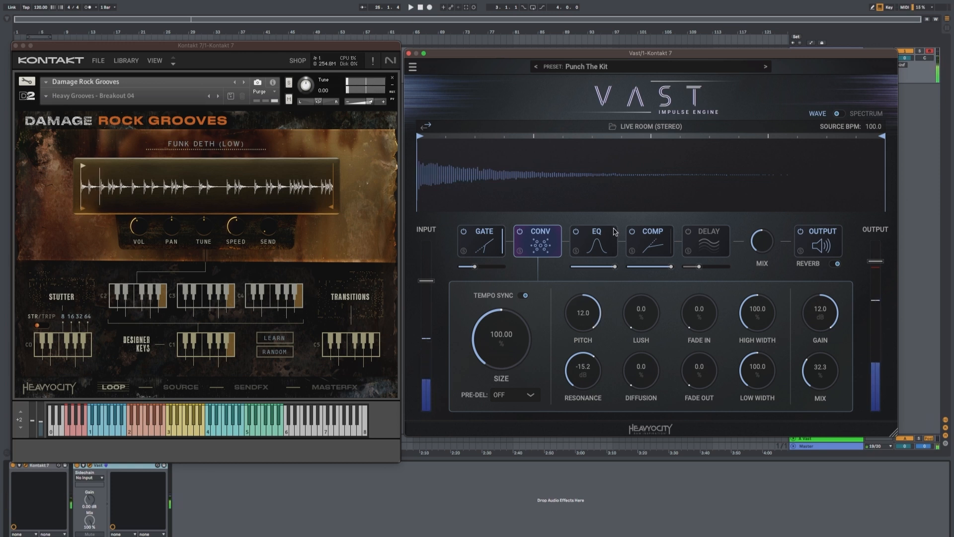
# - Set the convolution module's mix to 100% and bypass the EQ and compressor modules
pyautogui.moveTo(819, 370); pyautogui.dragTo(863, 179)
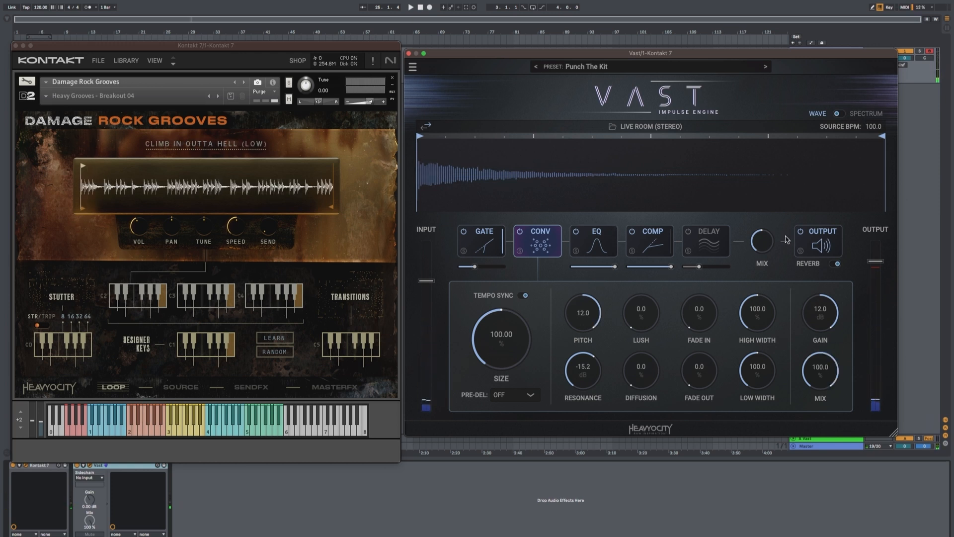
pyautogui.click(576, 232)
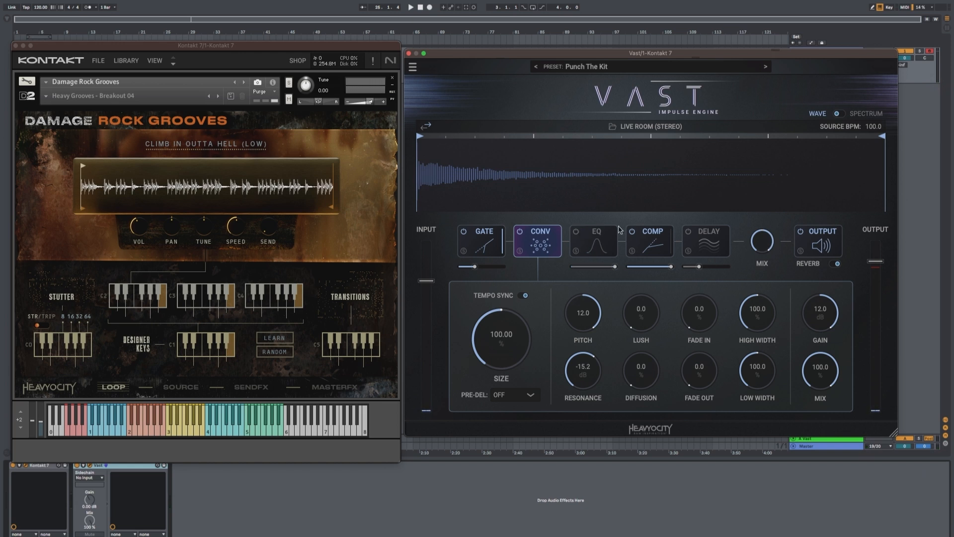
pyautogui.click(800, 231)
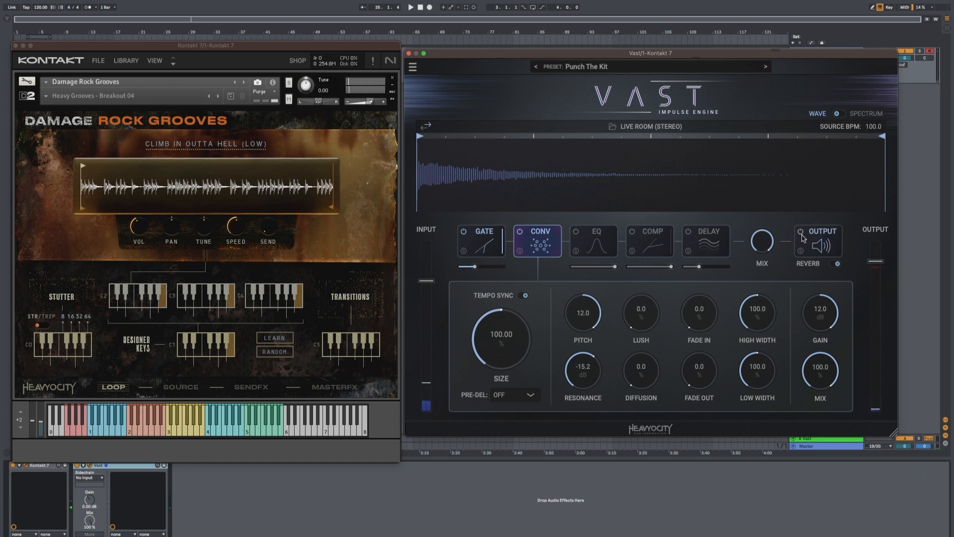
# - Try the convolution module's pitch at -12.0, its lush at 100% and its diffusion, restoring each control to its previous value
pyautogui.moveTo(582, 313); pyautogui.dragTo(581, 447)
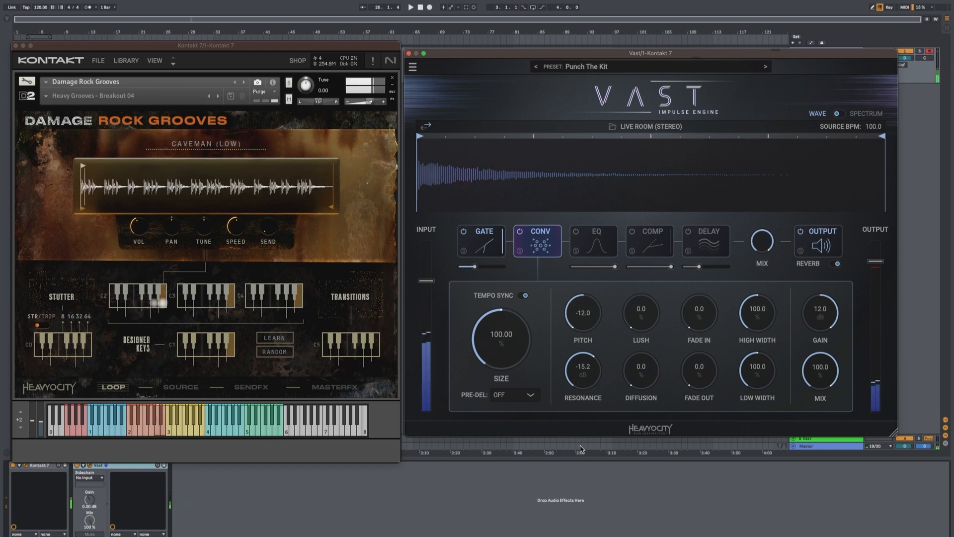
pyautogui.moveTo(581, 445); pyautogui.dragTo(604, 265)
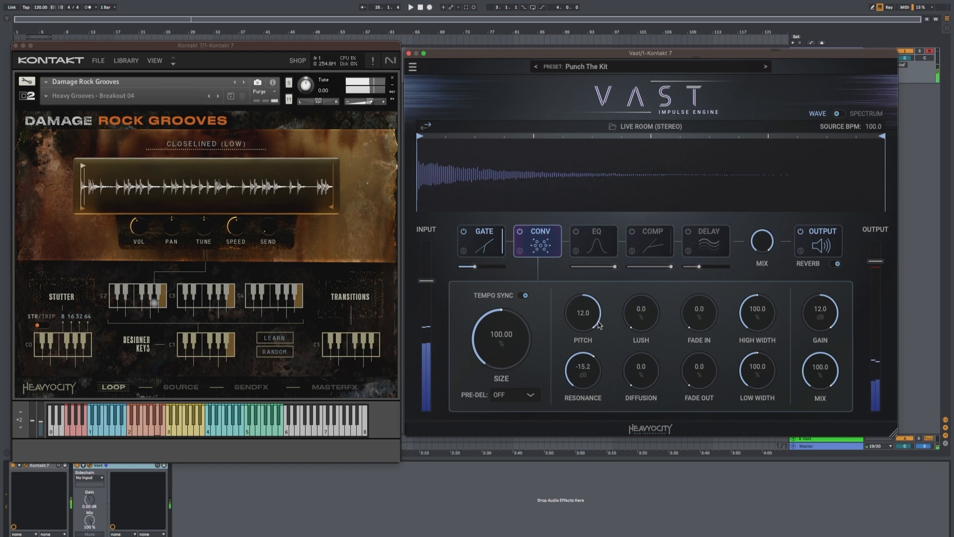
pyautogui.moveTo(642, 313)
pyautogui.mouseDown()
pyautogui.moveTo(648, 308)
pyautogui.moveTo(648, 354)
pyautogui.moveTo(628, 303)
pyautogui.mouseUp()
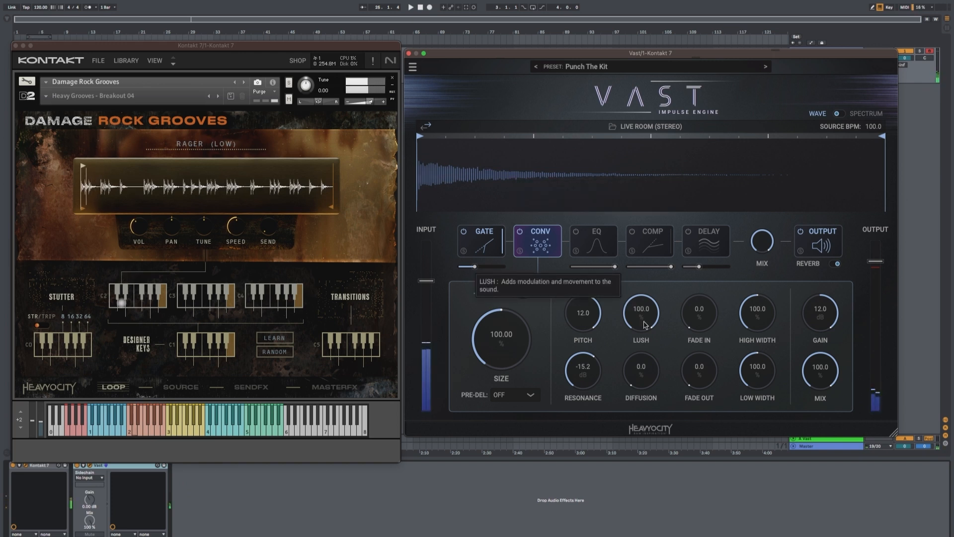
pyautogui.moveTo(645, 325); pyautogui.dragTo(654, 481)
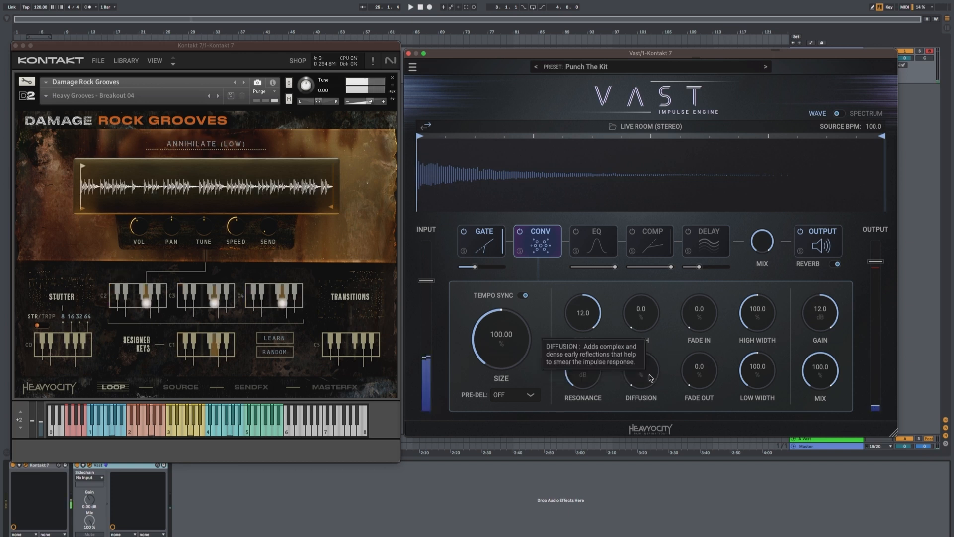
pyautogui.moveTo(654, 349); pyautogui.dragTo(680, 381)
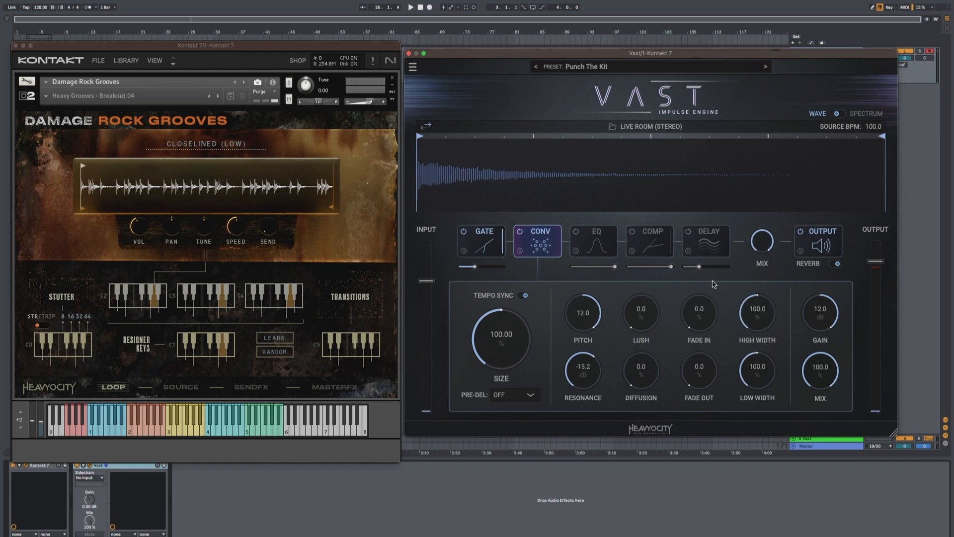
# - Enable the EQ, set band 3 to 3.25 kHz with Q 1.3 and -0.3 dB gain, and set the low band's gain to -11.0 dB
pyautogui.click(585, 238)
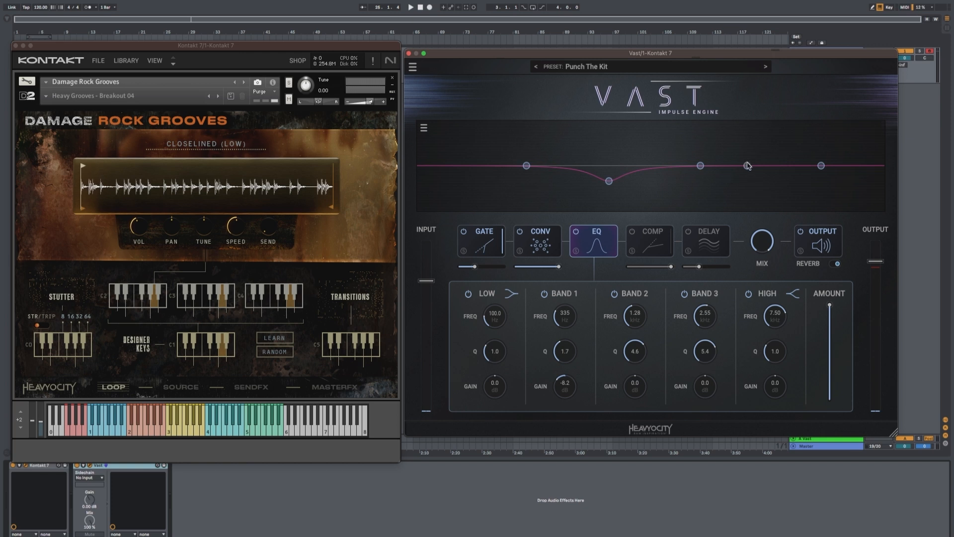
pyautogui.moveTo(752, 175)
pyautogui.mouseDown()
pyautogui.moveTo(766, 199)
pyautogui.moveTo(764, 145)
pyautogui.moveTo(763, 166)
pyautogui.mouseUp()
pyautogui.scroll(-5, 758, 182)
pyautogui.moveTo(492, 388); pyautogui.dragTo(491, 395)
pyautogui.moveTo(491, 404); pyautogui.dragTo(491, 417)
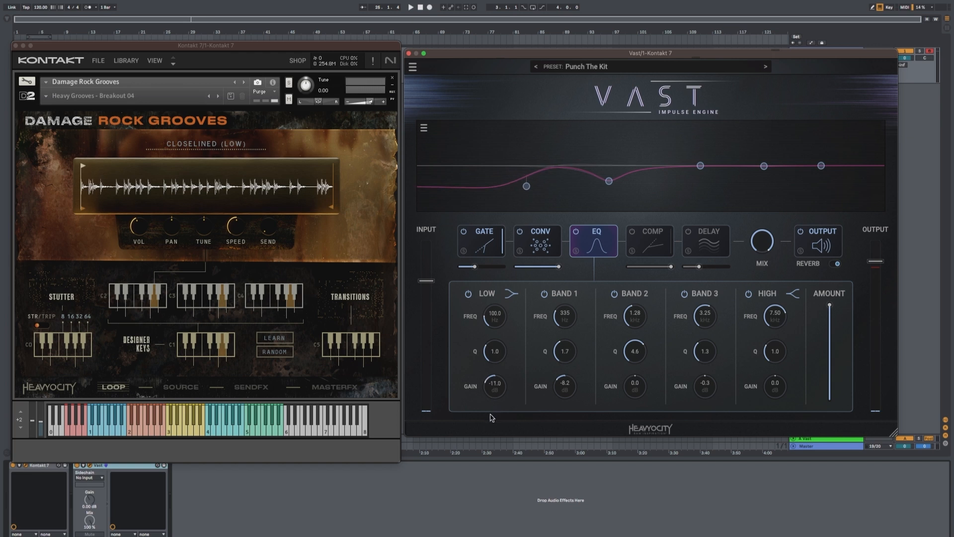
# - Change the EQ's low band from a shelf to a low-cut filter and set its frequency to 132 Hz
pyautogui.click(506, 296)
pyautogui.click(542, 321)
pyautogui.click(511, 295)
pyautogui.click(539, 326)
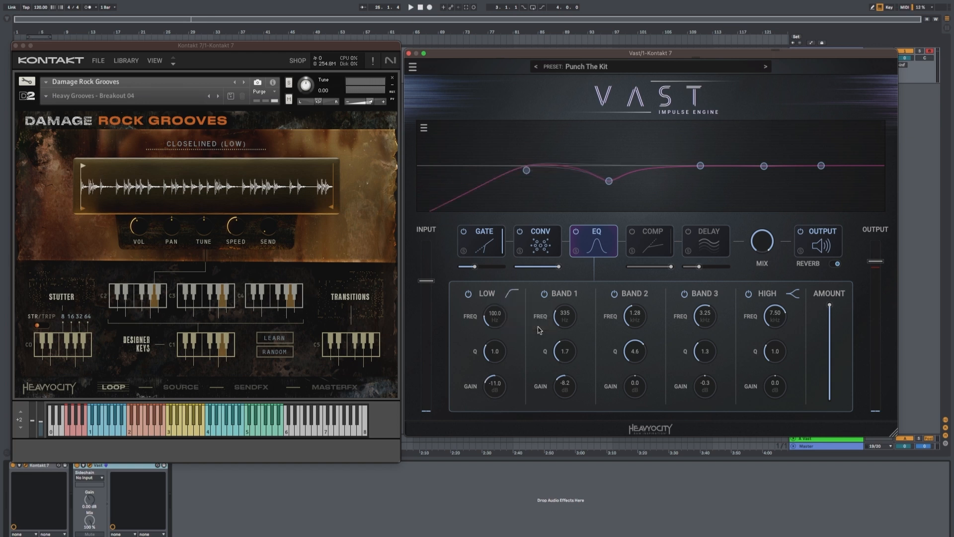
pyautogui.moveTo(499, 317); pyautogui.dragTo(503, 314)
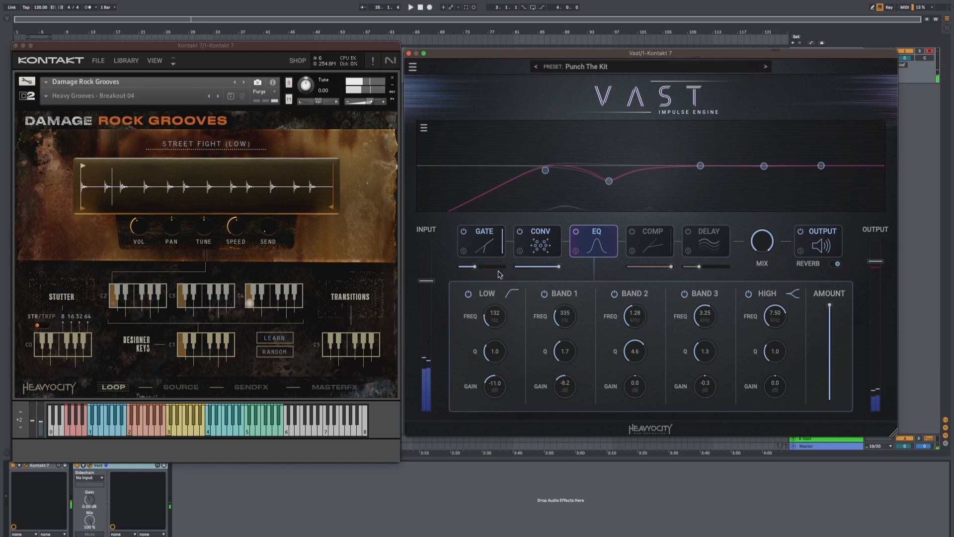
# - Bypass the gate and reduce the convolution module's mix to 29.5%
pyautogui.click(464, 232)
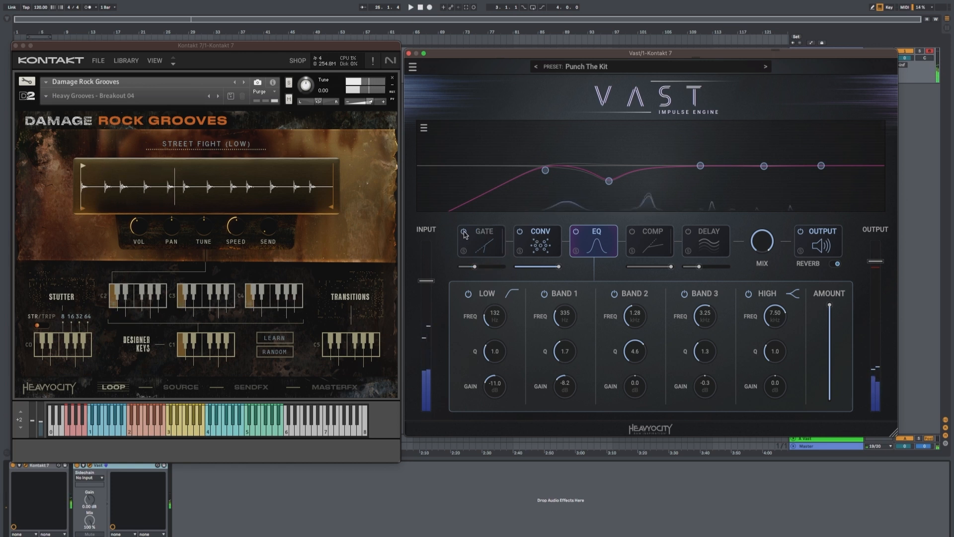
pyautogui.click(538, 242)
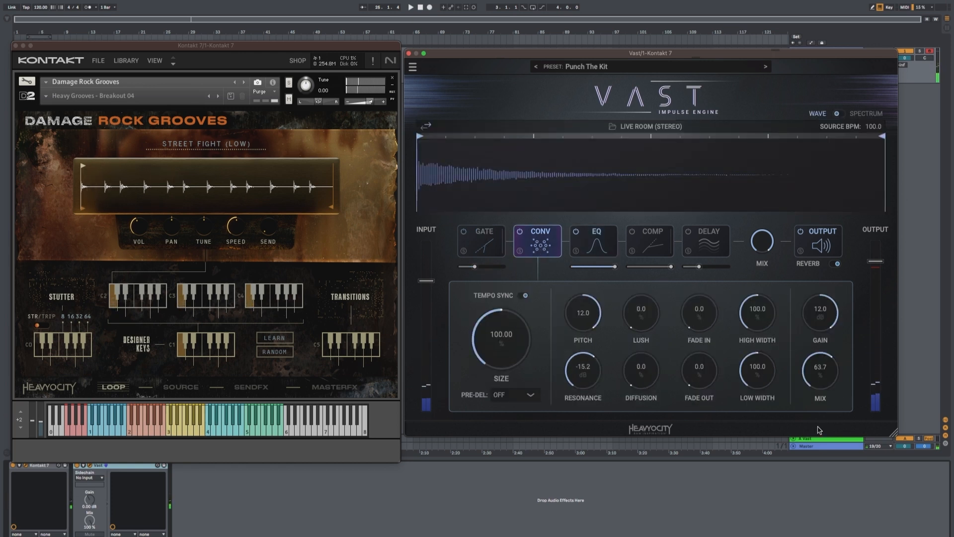
pyautogui.moveTo(818, 415); pyautogui.dragTo(820, 437)
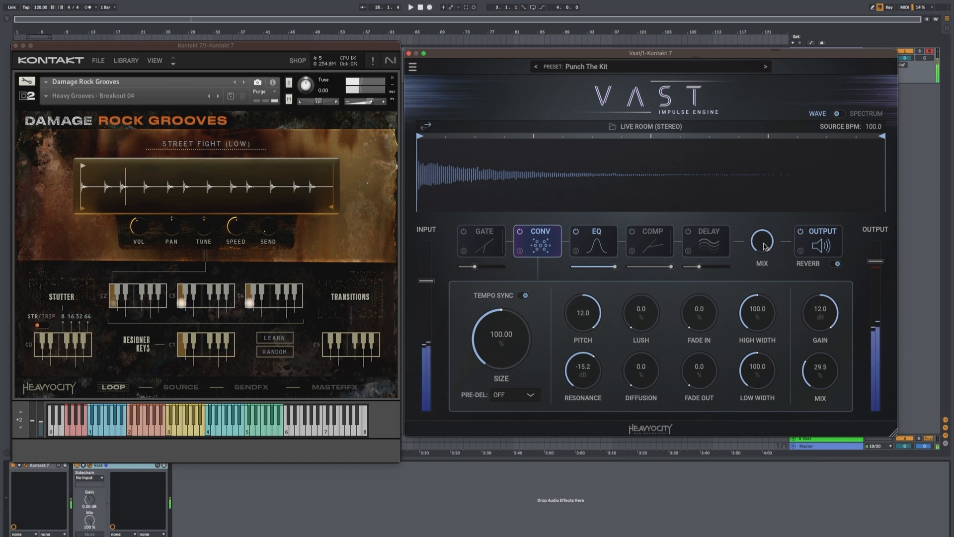
# - Move the EQ ahead of the convolution module in the chain and set its low band frequency to 191 Hz
pyautogui.click(596, 253)
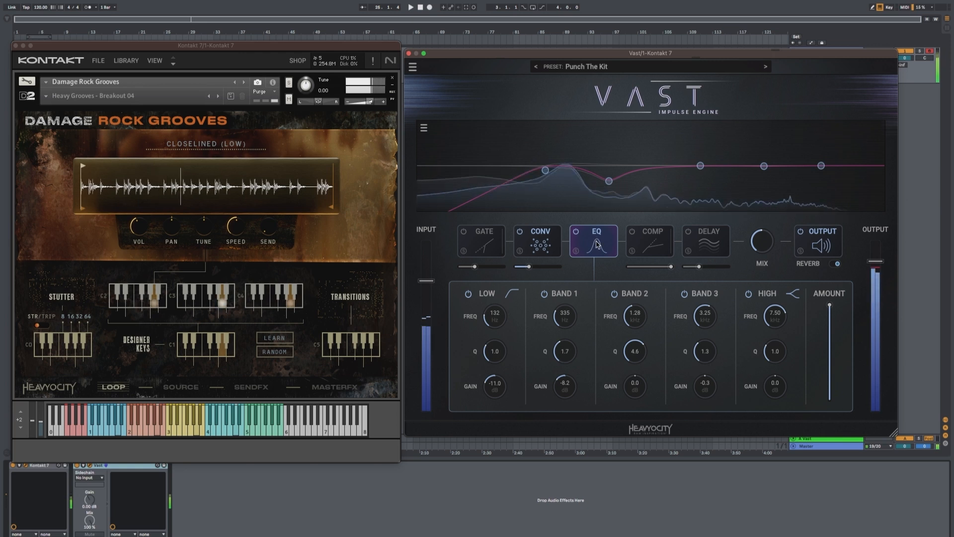
pyautogui.moveTo(596, 243); pyautogui.dragTo(536, 254)
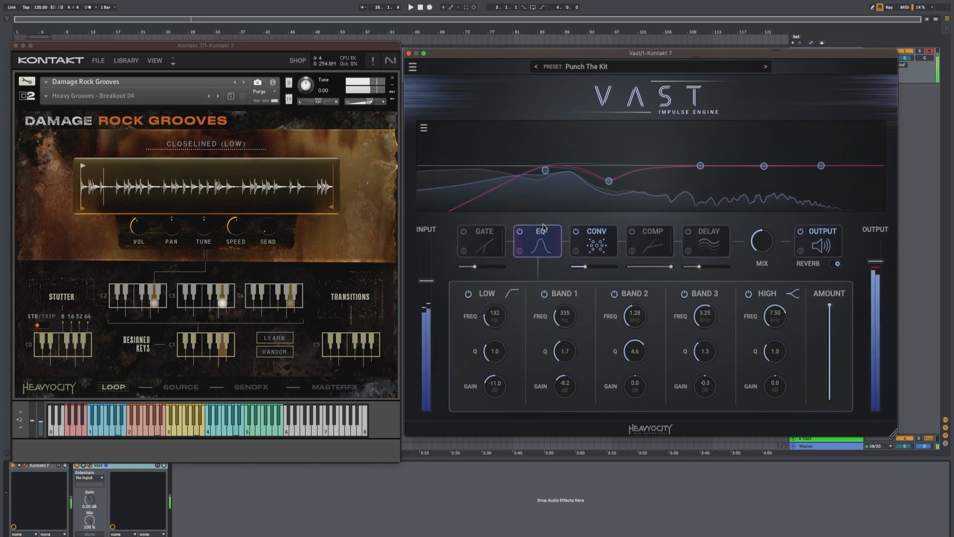
pyautogui.moveTo(501, 316)
pyautogui.mouseDown()
pyautogui.moveTo(502, 285)
pyautogui.moveTo(508, 313)
pyautogui.mouseUp()
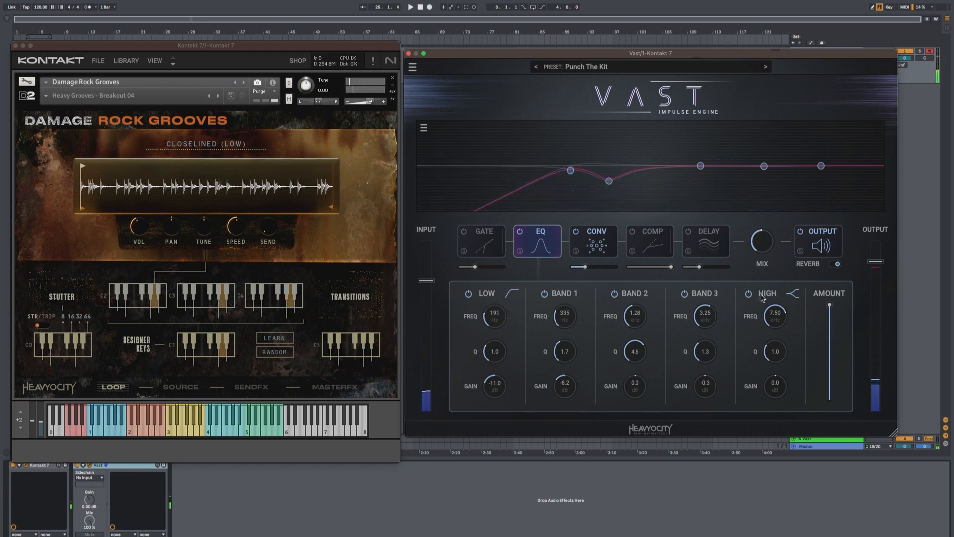
# - Set the EQ's high band to Filter 12dB at 3.51 kHz, and move the EQ back behind the convolution module
pyautogui.click(788, 294)
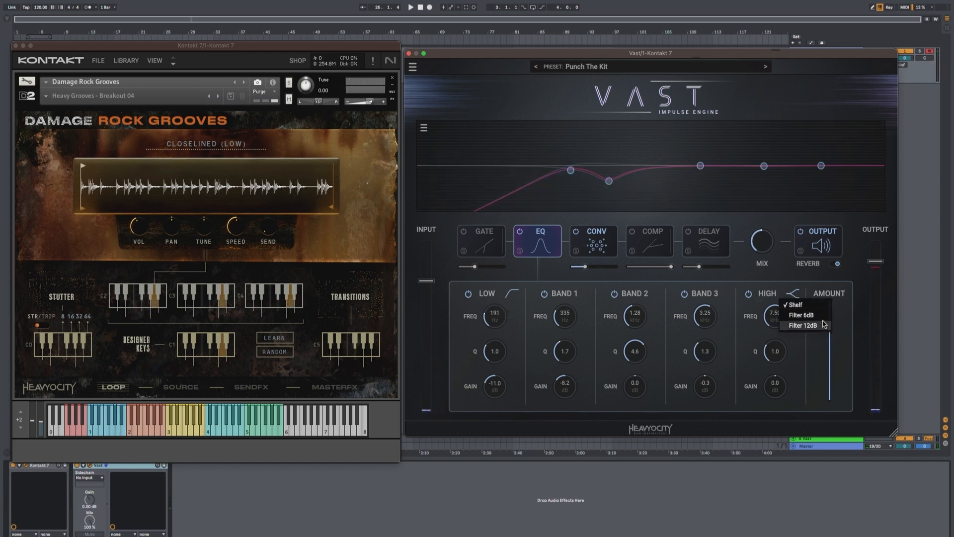
pyautogui.click(803, 325)
pyautogui.moveTo(773, 318)
pyautogui.mouseDown()
pyautogui.moveTo(773, 345)
pyautogui.moveTo(773, 334)
pyautogui.mouseUp()
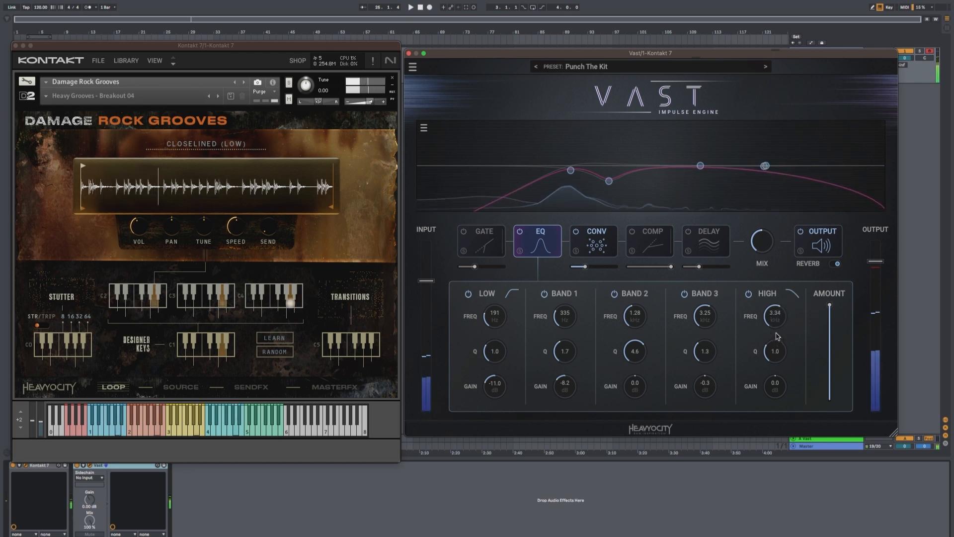
pyautogui.moveTo(545, 248); pyautogui.dragTo(594, 245)
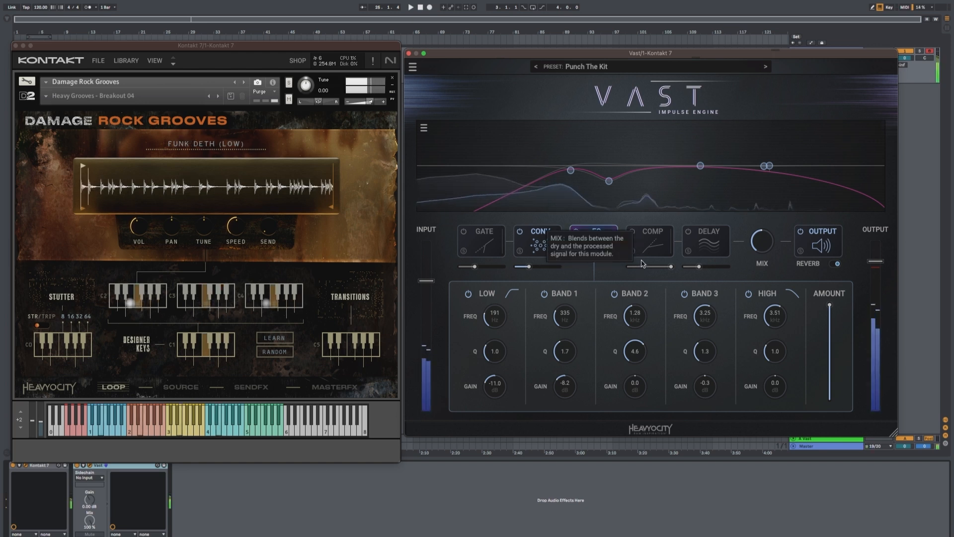
# - Set EQ band 1 to 176 Hz with -10.1 dB gain and lower the overall EQ amount
pyautogui.moveTo(609, 181); pyautogui.dragTo(565, 185)
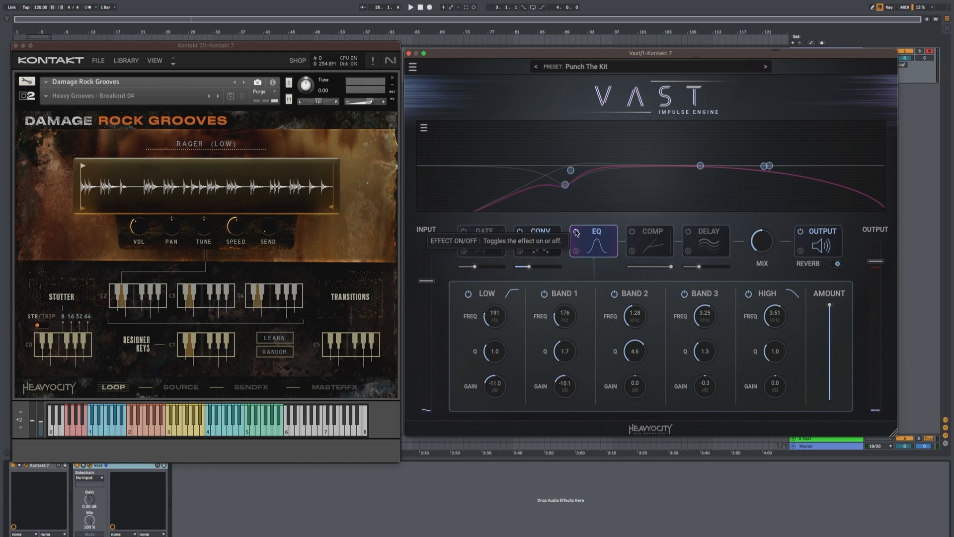
pyautogui.moveTo(829, 305); pyautogui.dragTo(831, 352)
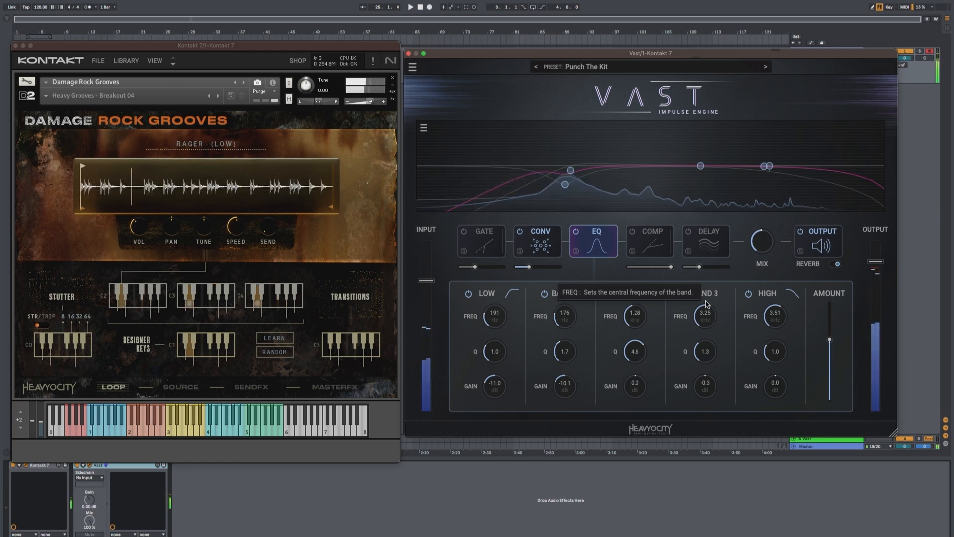
# - Open and enable the compressor, and try moving it along the effect chain before returning it to its slot after the EQ
pyautogui.click(646, 241)
pyautogui.moveTo(646, 241); pyautogui.dragTo(848, 251)
pyautogui.moveTo(788, 249); pyautogui.dragTo(654, 251)
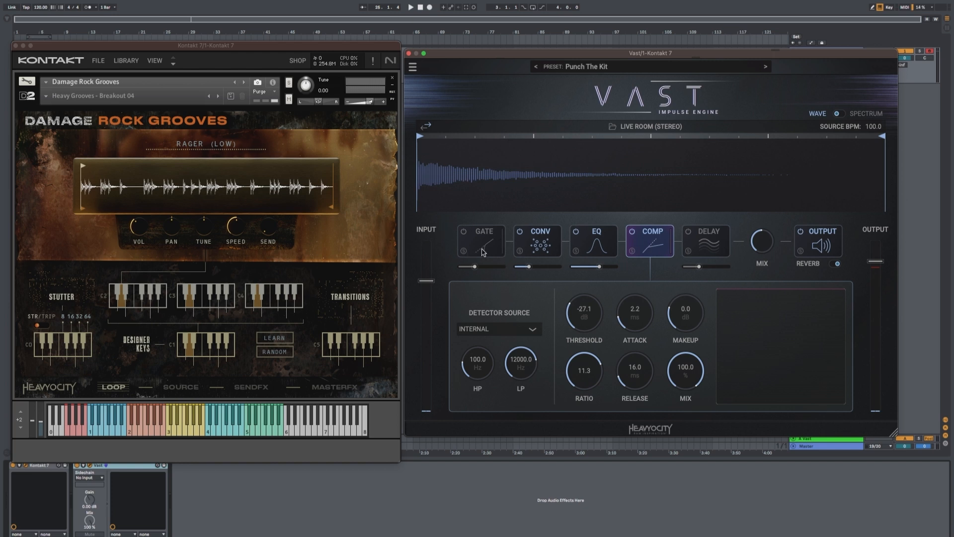
# - Check the compressor's detector source options, keeping Internal as the source
pyautogui.click(530, 330)
pyautogui.click(526, 326)
pyautogui.click(508, 330)
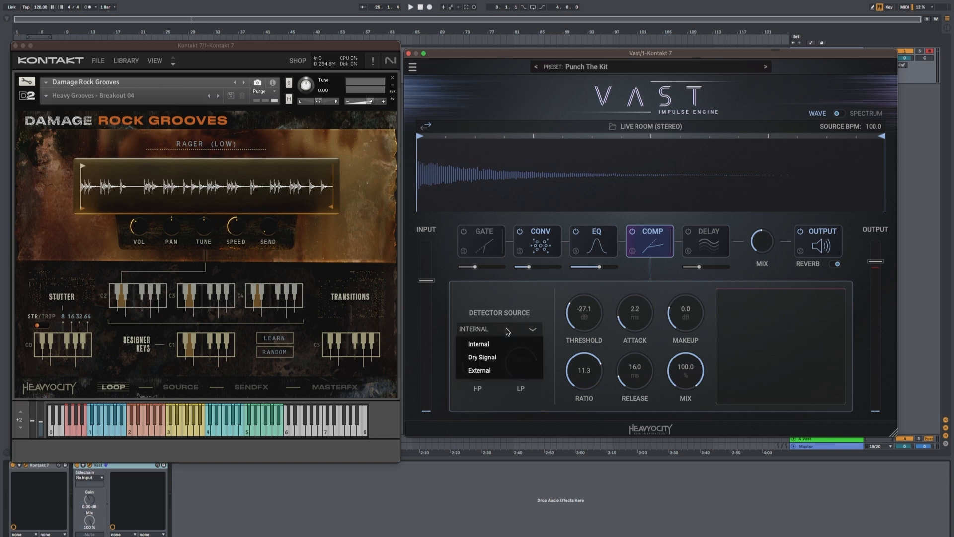
pyautogui.click(510, 359)
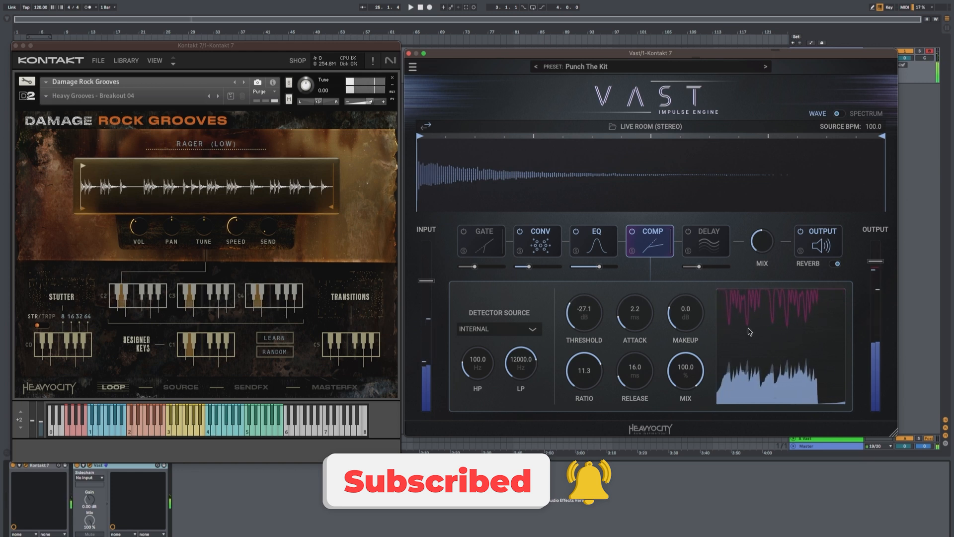
# - Enable the delay and place it before the compressor, in analog mode with 69.5% quality and a 100% mix
pyautogui.click(705, 243)
pyautogui.moveTo(706, 243); pyautogui.dragTo(651, 242)
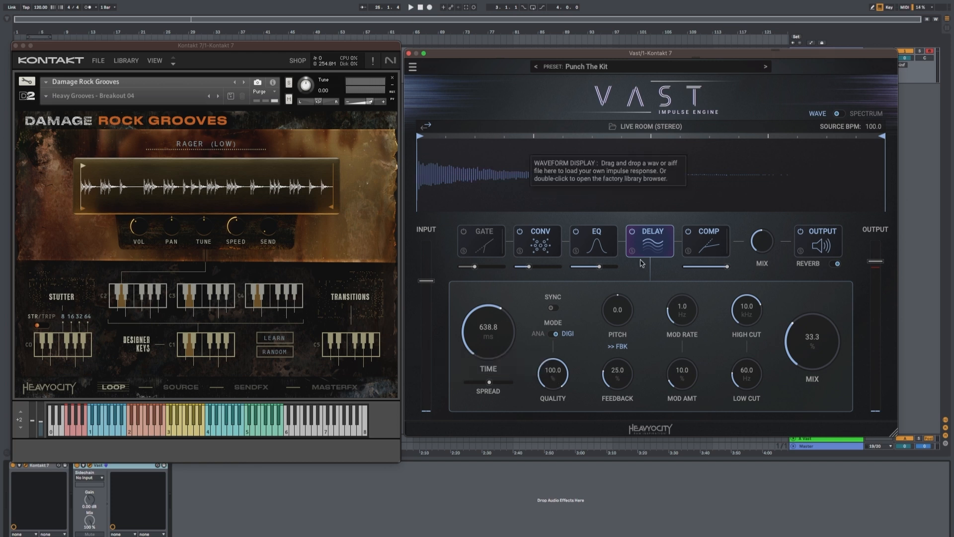
pyautogui.click(553, 335)
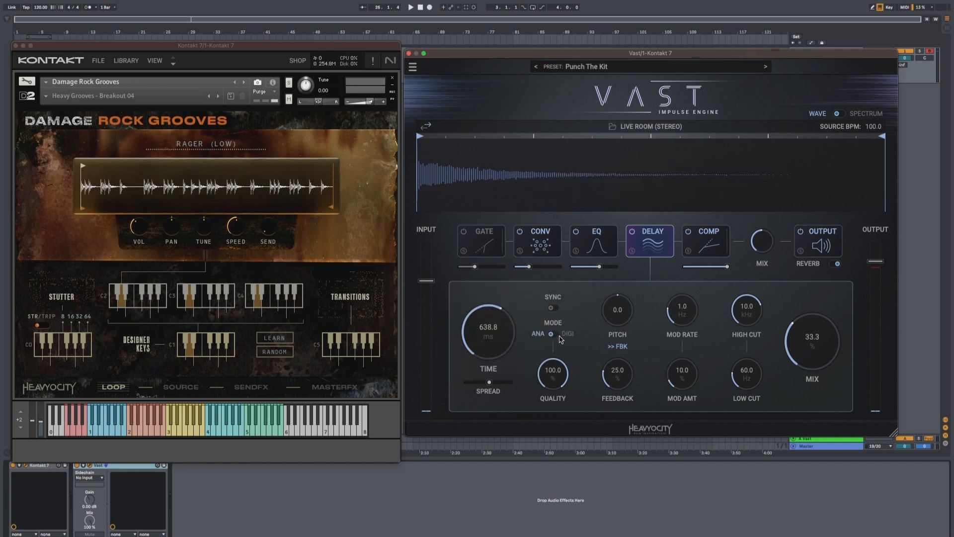
pyautogui.moveTo(812, 342); pyautogui.dragTo(815, 204)
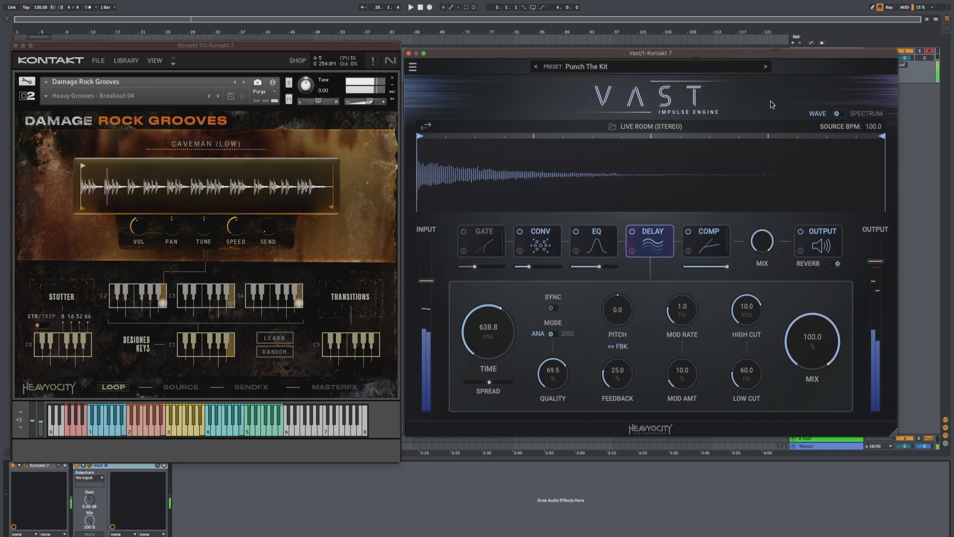
# - Bypass the convolution, EQ and compressor modules, and move the delay to the end of the chain after the compressor
pyautogui.click(538, 241)
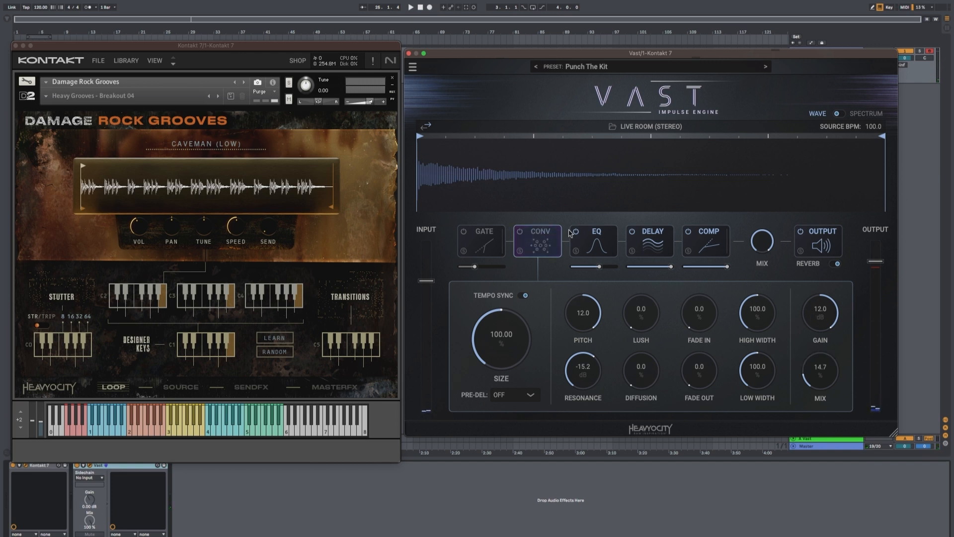
pyautogui.click(651, 241)
pyautogui.moveTo(651, 241); pyautogui.dragTo(707, 242)
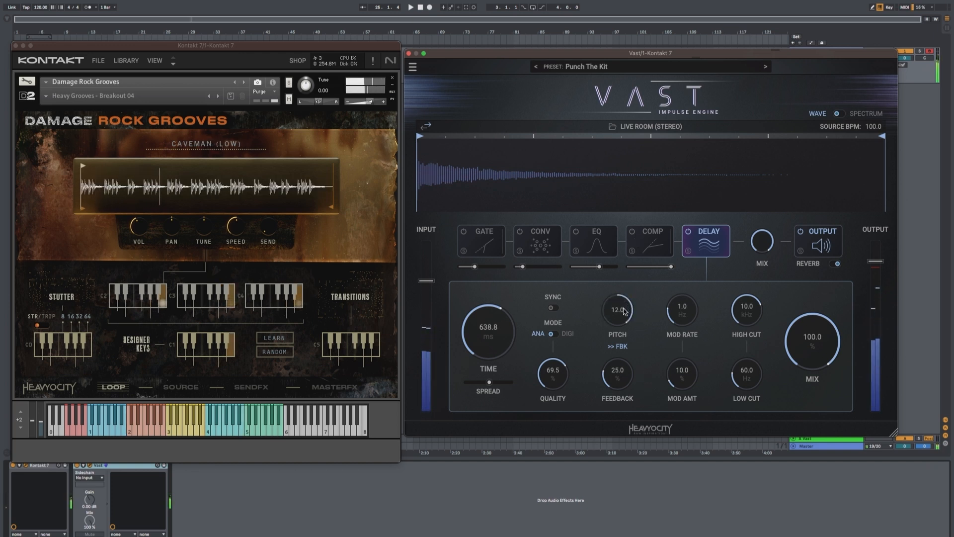
# - Set the delay's pitch to 12.0 and turn on tempo sync for its time
pyautogui.click(556, 308)
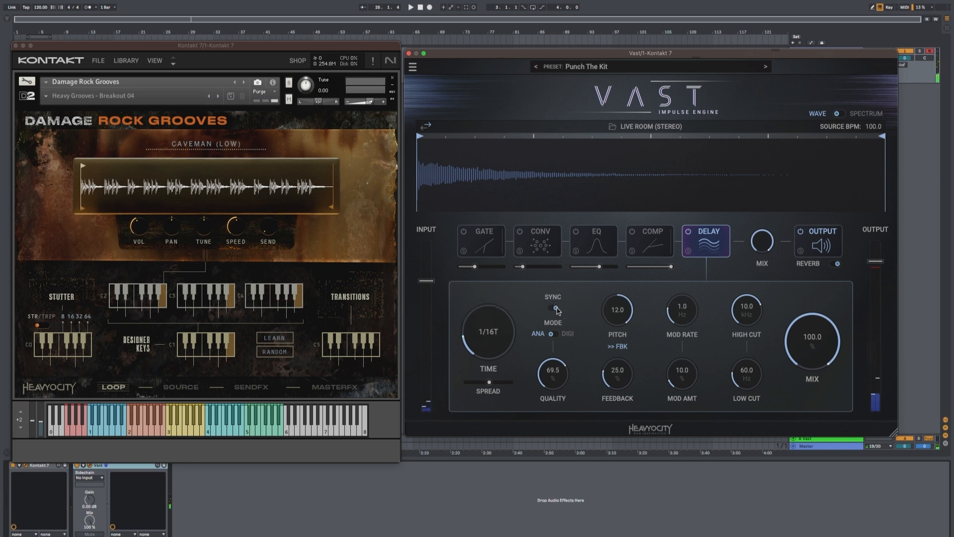
# - Set the delay's synced time to 1/16 and raise its feedback to 59.8%
pyautogui.moveTo(492, 323); pyautogui.dragTo(497, 316)
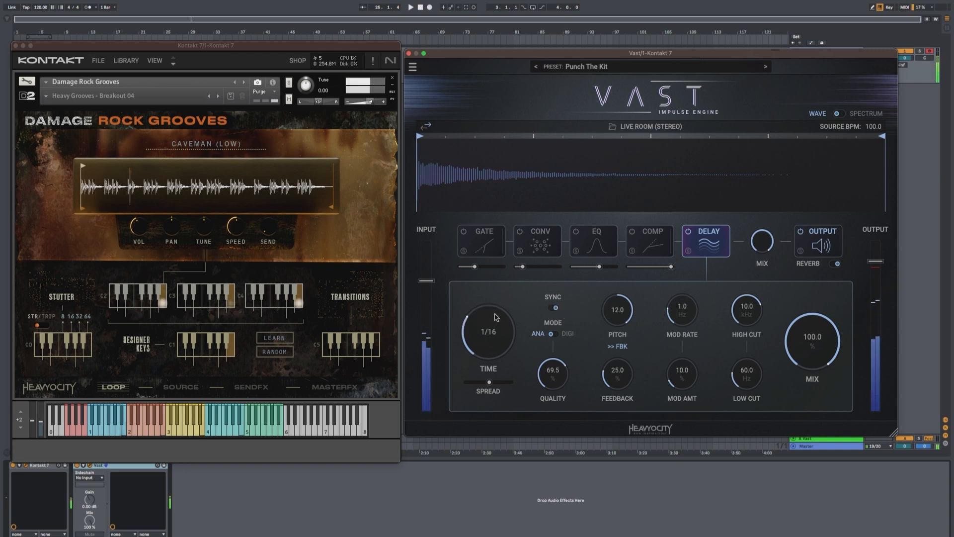
pyautogui.moveTo(624, 376); pyautogui.dragTo(615, 353)
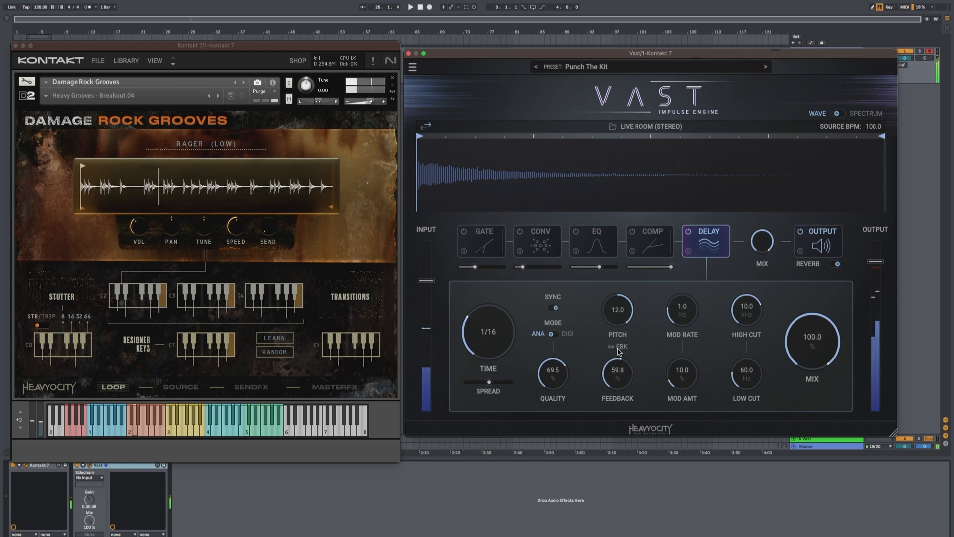
pyautogui.moveTo(617, 352)
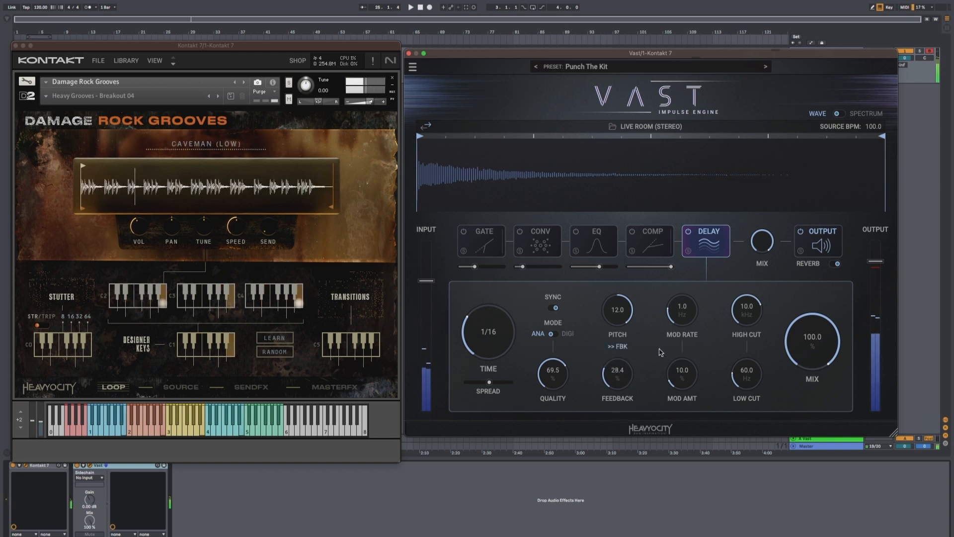
# - Set the delay's feedback to 67.9%, mod rate to 20.0 Hz, mod amount to 38.5%, high cut to 12.9 kHz and low cut to 91.2 Hz
pyautogui.moveTo(690, 316)
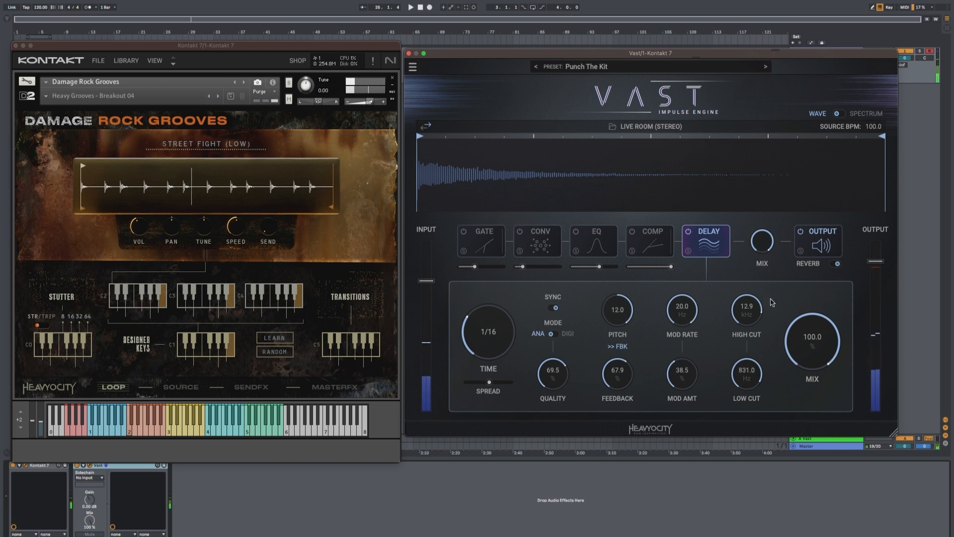
pyautogui.moveTo(765, 374); pyautogui.dragTo(769, 387)
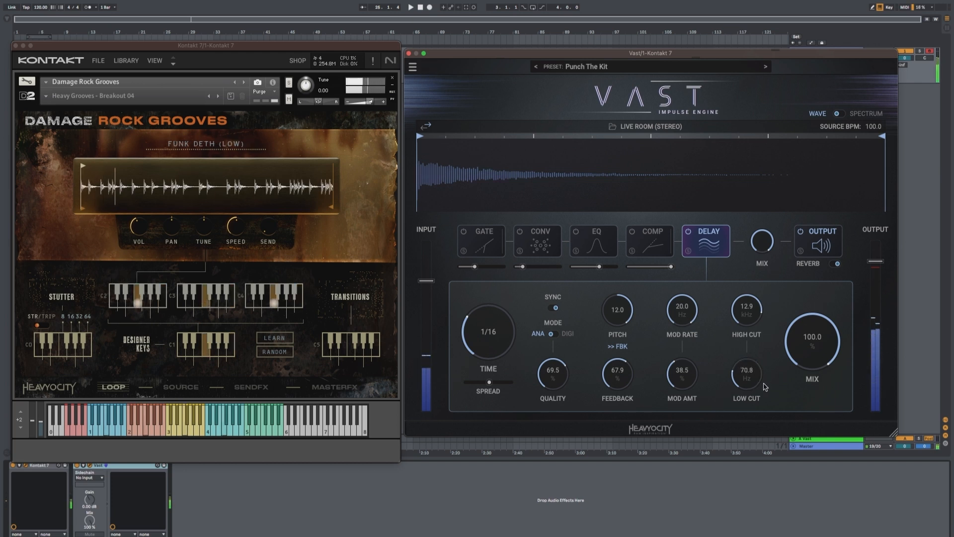
pyautogui.moveTo(763, 382); pyautogui.dragTo(762, 376)
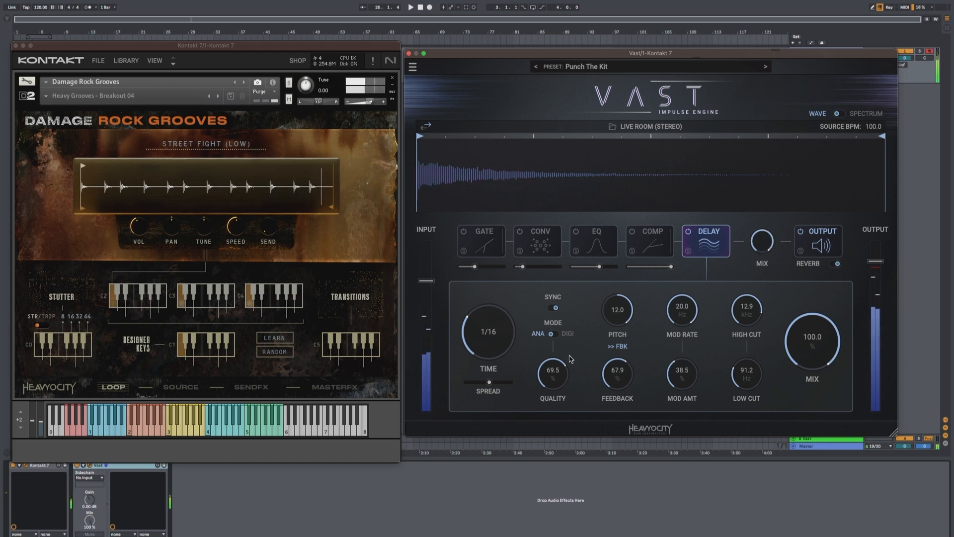
# - Re-enable the EQ, compressor and convolution modules alongside the delay
pyautogui.click(576, 232)
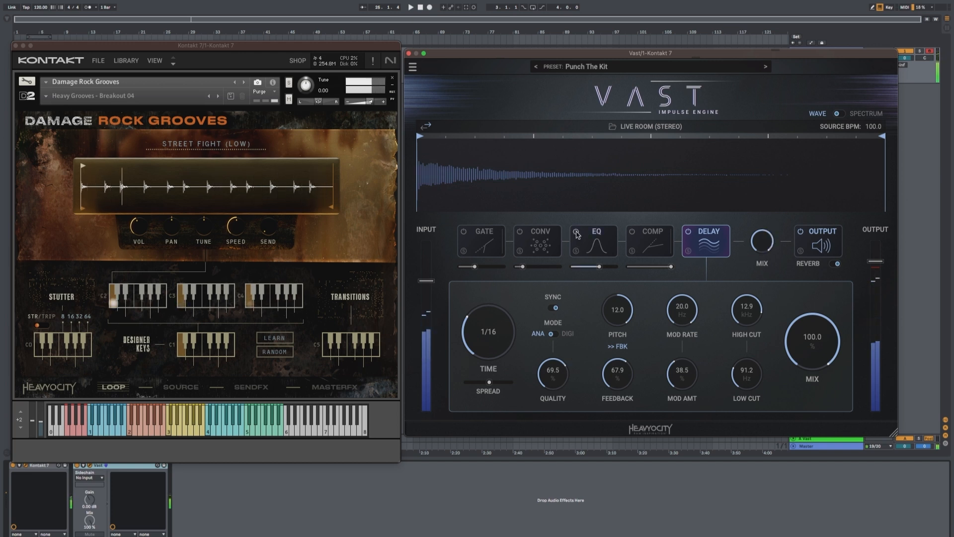
pyautogui.click(633, 233)
pyautogui.click(534, 238)
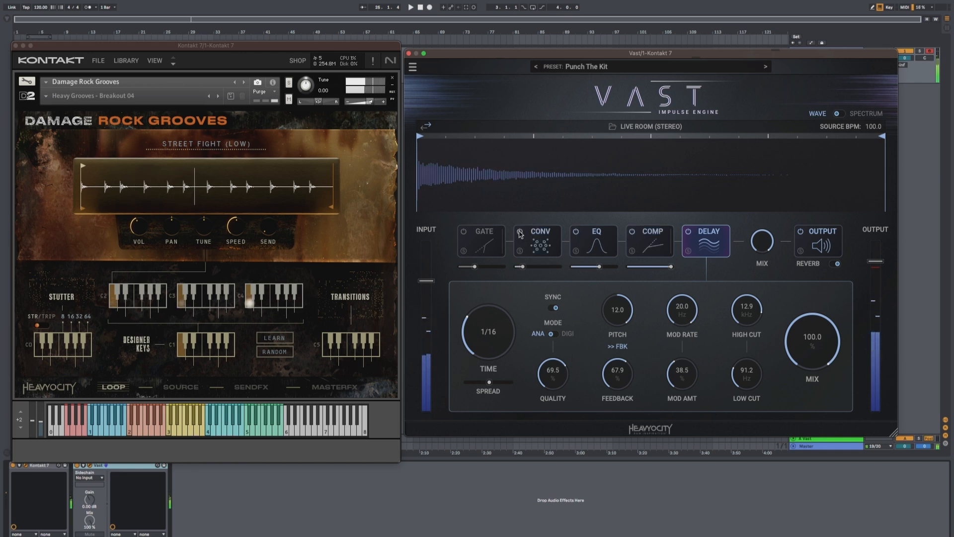
# - Set the convolution mix to 32.1%, enable the gate, and lower the overall mix at the end of the chain
pyautogui.click(535, 248)
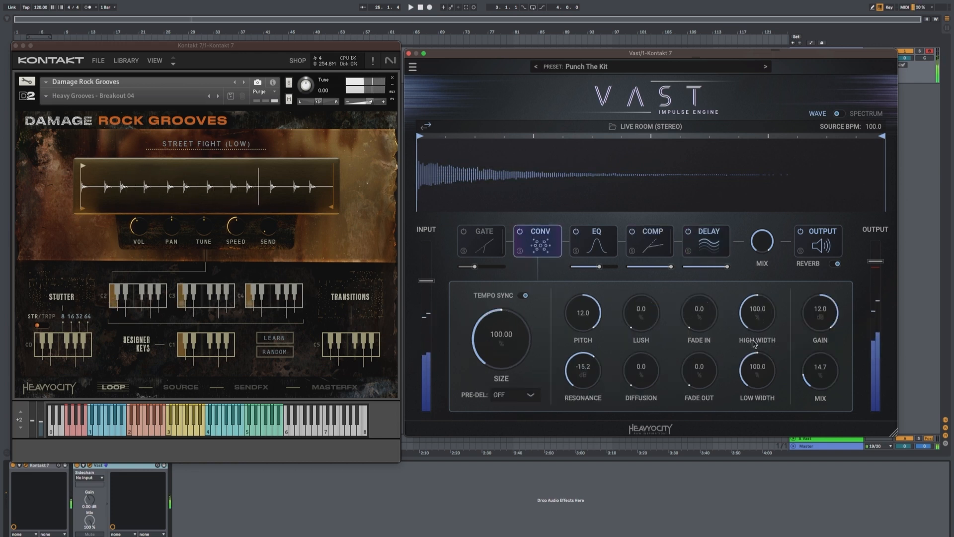
pyautogui.moveTo(834, 355); pyautogui.dragTo(833, 354)
pyautogui.click(464, 232)
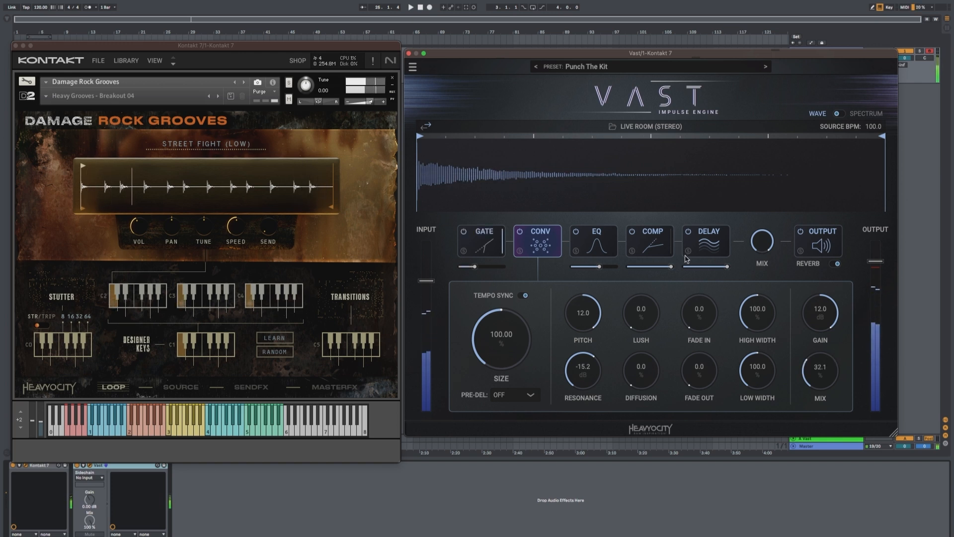
pyautogui.moveTo(759, 246)
pyautogui.mouseDown()
pyautogui.moveTo(761, 301)
pyautogui.moveTo(762, 251)
pyautogui.mouseUp()
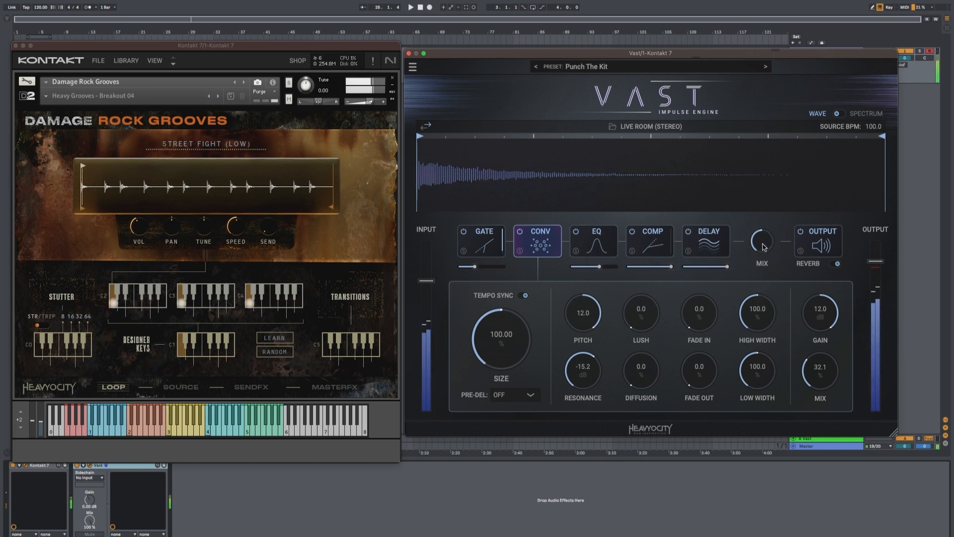
# - Set the delay time to 1/8 and reduce the delay mix to 26.3%
pyautogui.click(700, 246)
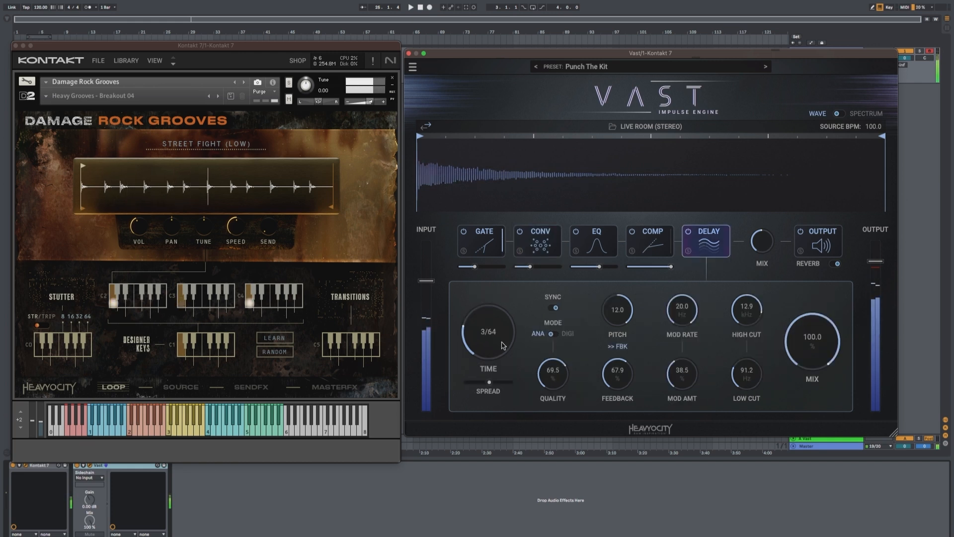
pyautogui.moveTo(503, 345); pyautogui.dragTo(517, 326)
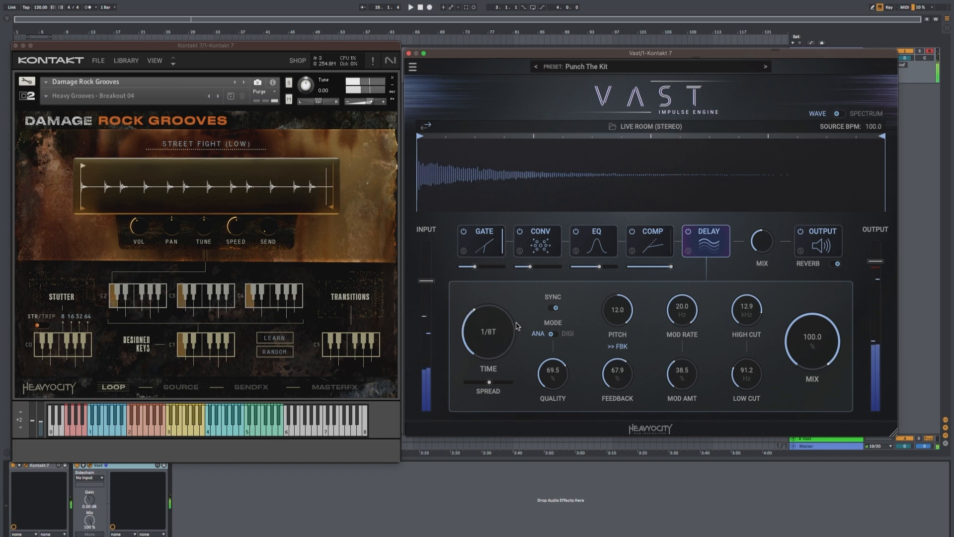
pyautogui.moveTo(507, 338); pyautogui.dragTo(508, 324)
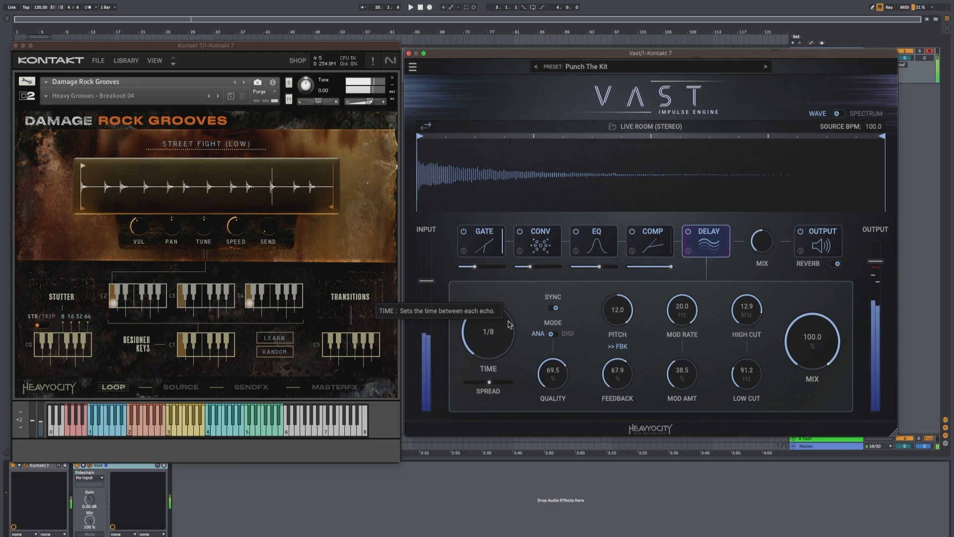
pyautogui.moveTo(813, 342); pyautogui.dragTo(817, 419)
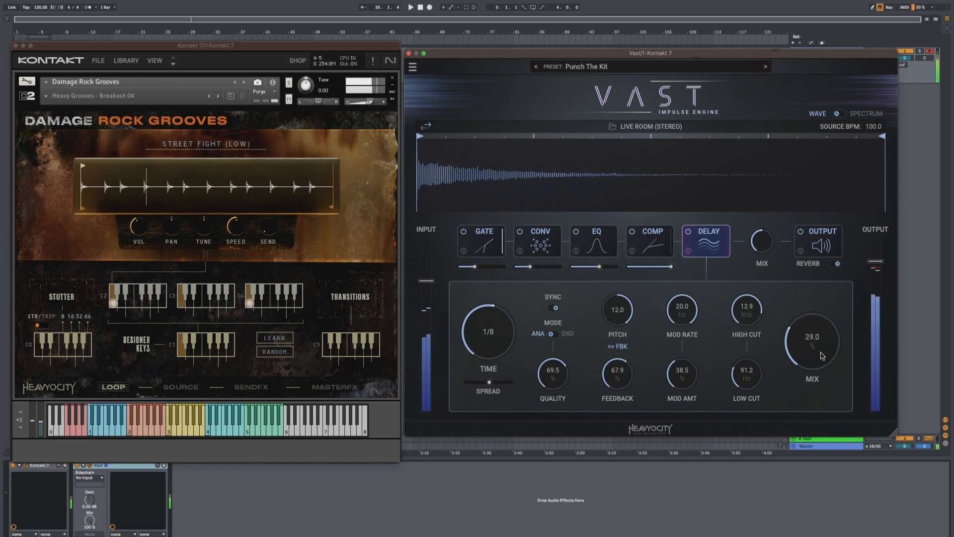
pyautogui.moveTo(821, 354); pyautogui.dragTo(820, 356)
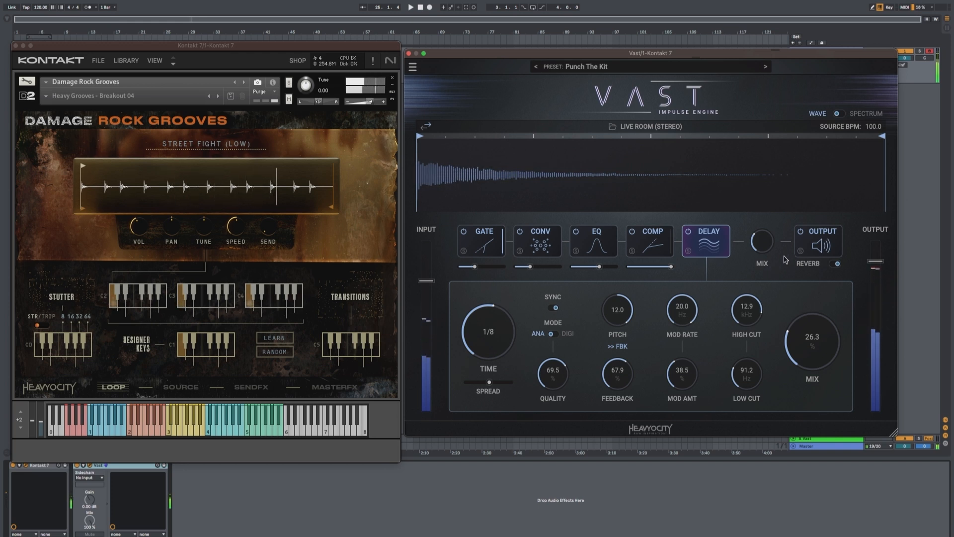
# - Show the output module's settings and go through its reverb types, including Ambience, Studio and Plate, settling on Spring
pyautogui.click(820, 245)
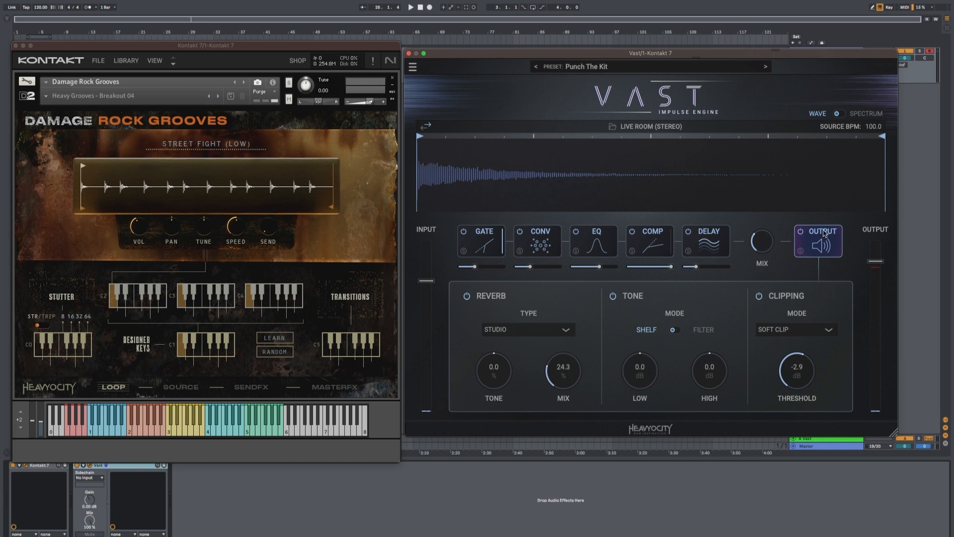
pyautogui.click(800, 232)
pyautogui.click(551, 329)
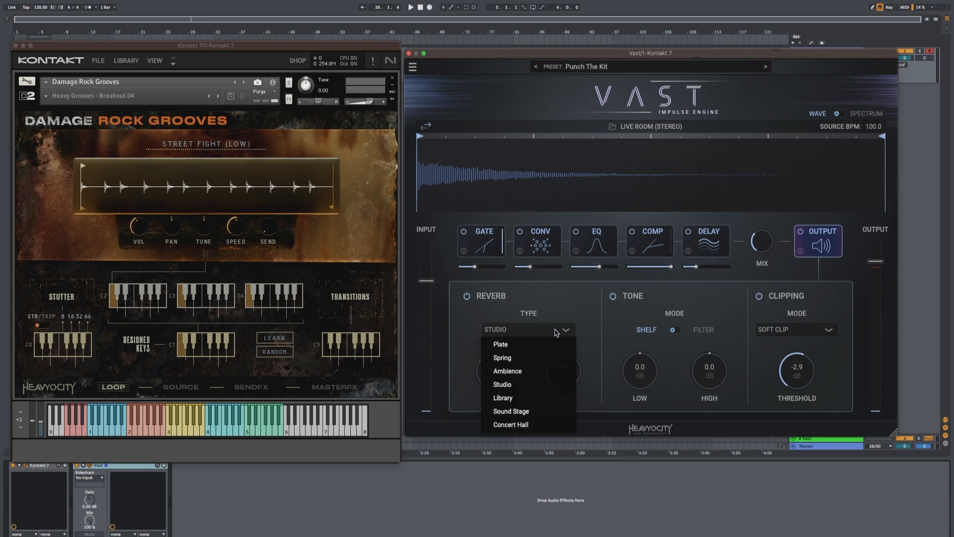
pyautogui.click(553, 370)
pyautogui.click(556, 330)
pyautogui.click(549, 385)
pyautogui.click(518, 328)
pyautogui.click(517, 344)
pyautogui.click(526, 337)
pyautogui.click(533, 359)
pyautogui.click(523, 335)
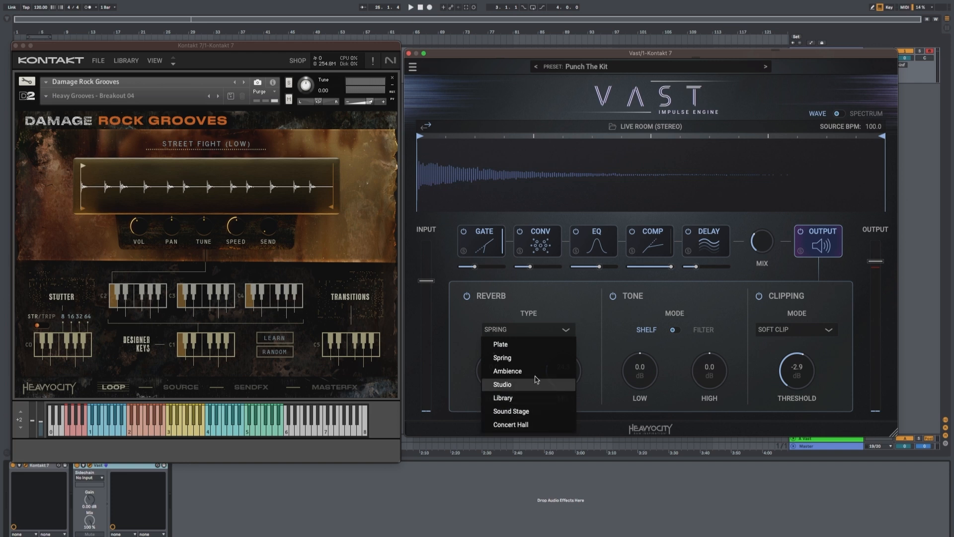
pyautogui.click(558, 309)
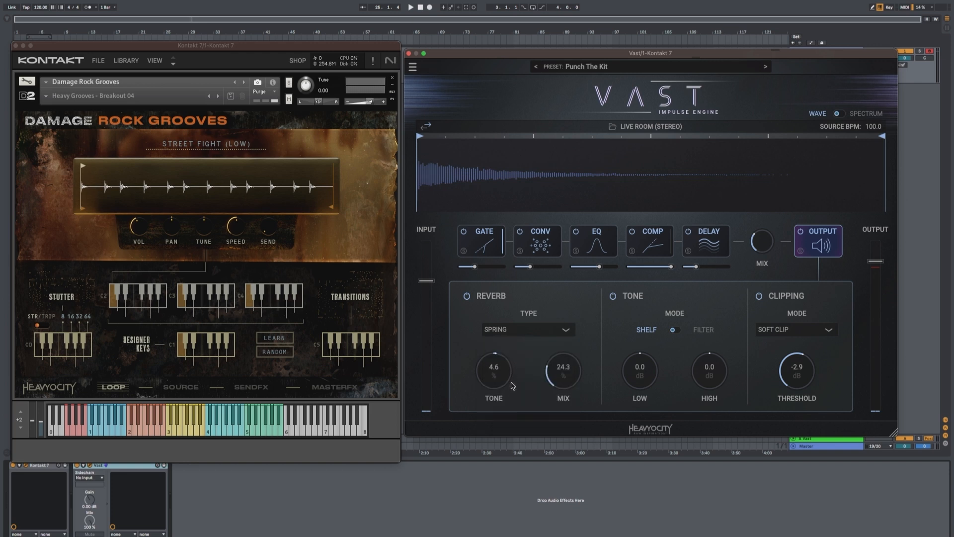
# - Try the Ambience, Library, Sound Stage and Plate reverb types and return to Spring
pyautogui.click(542, 330)
pyautogui.click(539, 371)
pyautogui.click(534, 332)
pyautogui.click(536, 398)
pyautogui.click(533, 331)
pyautogui.click(534, 411)
pyautogui.click(527, 333)
pyautogui.click(537, 344)
pyautogui.click(542, 330)
pyautogui.click(539, 357)
# - Audition the spring reverb at 100% mix, set its tone to -47.5%, and reduce the mix to 12.6%
pyautogui.moveTo(563, 370); pyautogui.dragTo(597, 244)
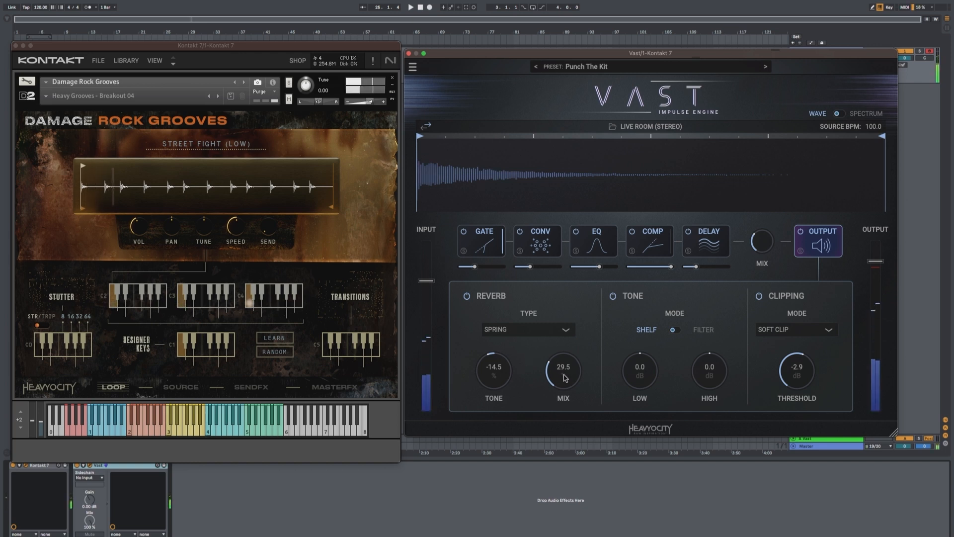
pyautogui.moveTo(492, 362); pyautogui.dragTo(521, 242)
pyautogui.moveTo(498, 354); pyautogui.dragTo(489, 477)
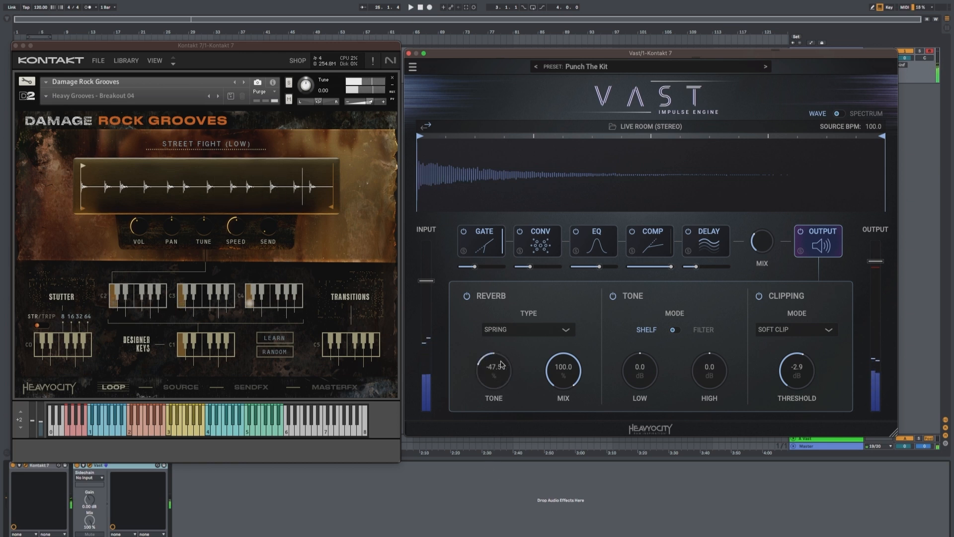
pyautogui.moveTo(558, 376); pyautogui.dragTo(559, 480)
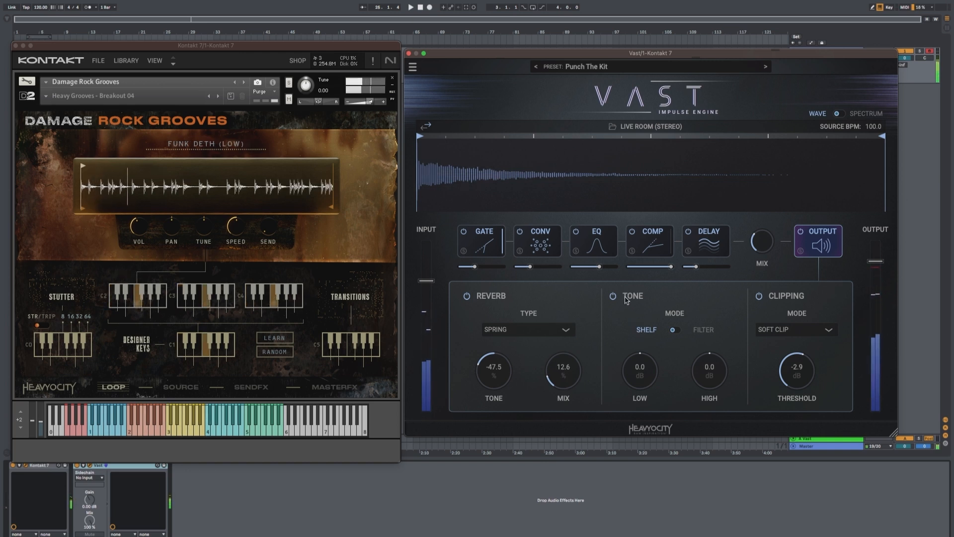
# - Compare the output tone's Shelf and Filter modes, setting the shelf to -0.7 dB low and 4.7 dB high, and leave Filter selected
pyautogui.click(674, 330)
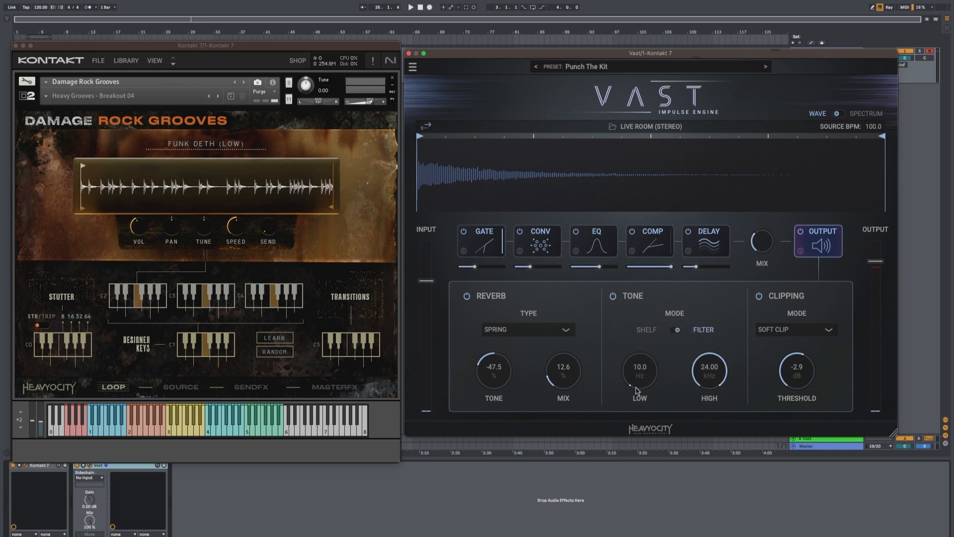
pyautogui.click(661, 332)
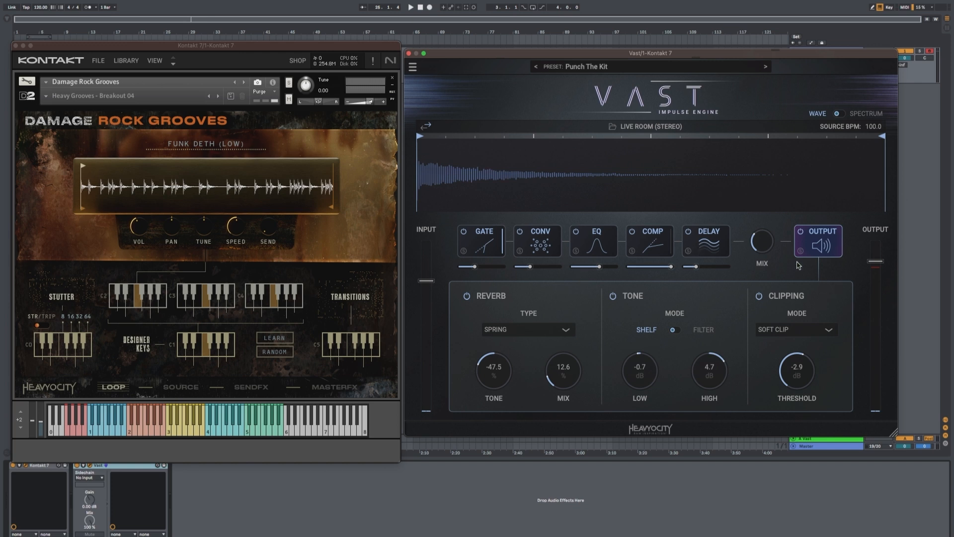
pyautogui.click(676, 331)
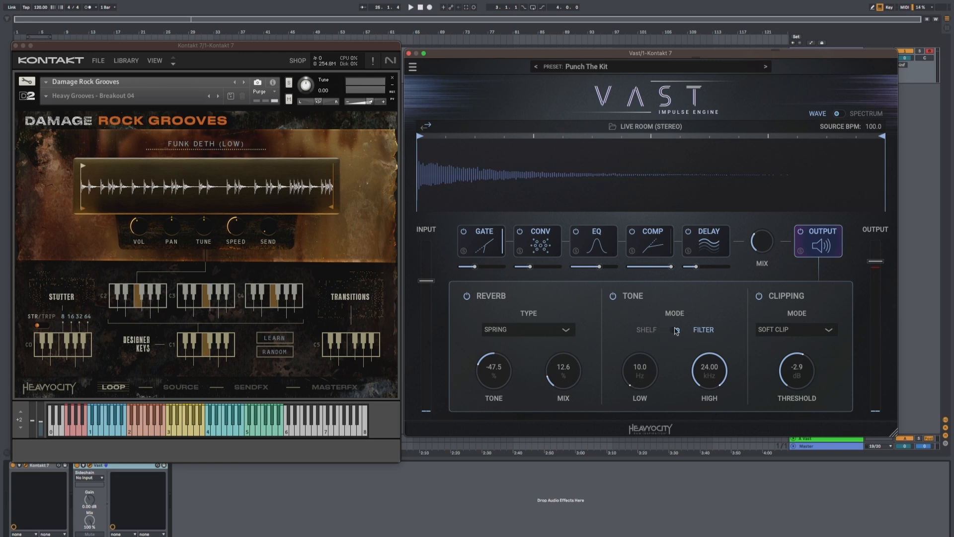
# - Bypass the output reverb and tone, and compare the clipping modes, choosing HQ Saturation
pyautogui.click(809, 329)
pyautogui.click(825, 343)
pyautogui.click(824, 329)
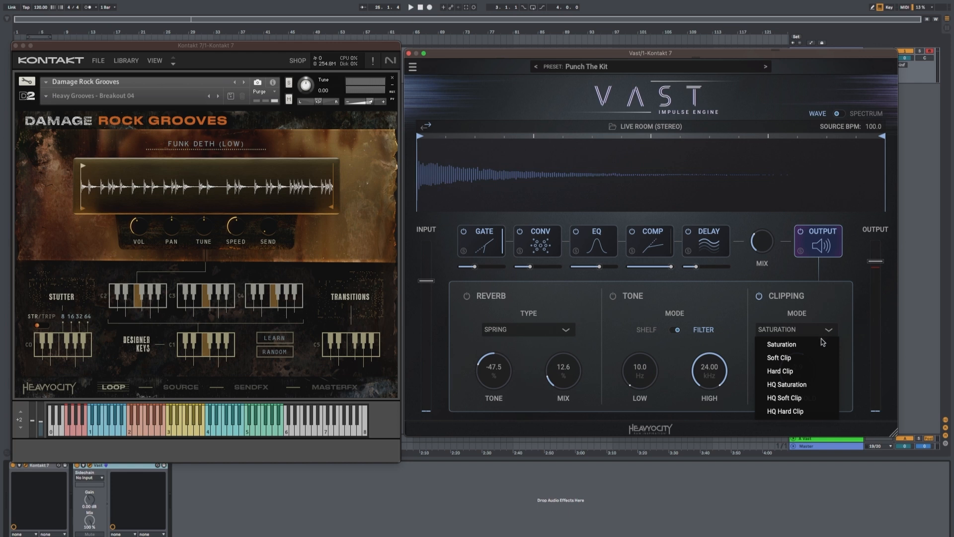
pyautogui.click(822, 385)
pyautogui.click(792, 330)
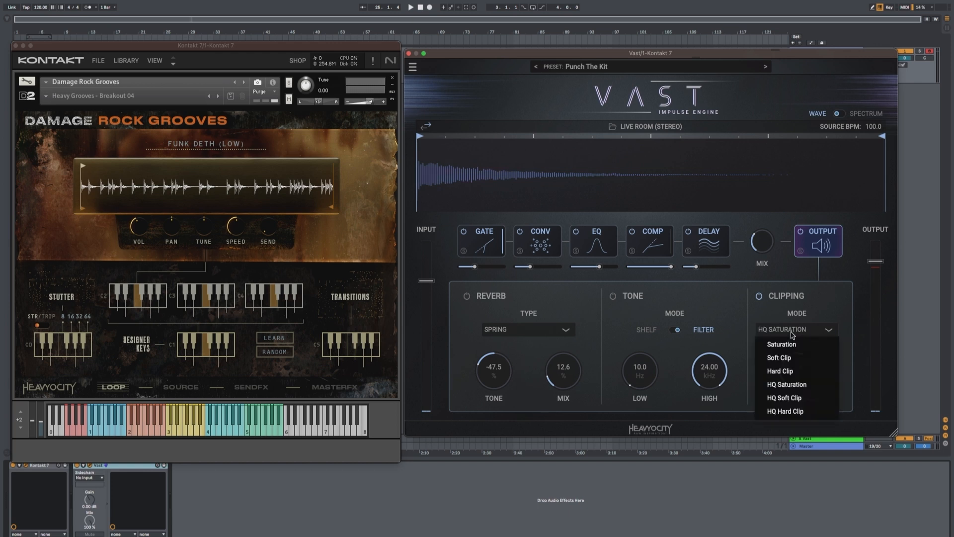
pyautogui.click(799, 397)
pyautogui.click(810, 328)
pyautogui.click(808, 386)
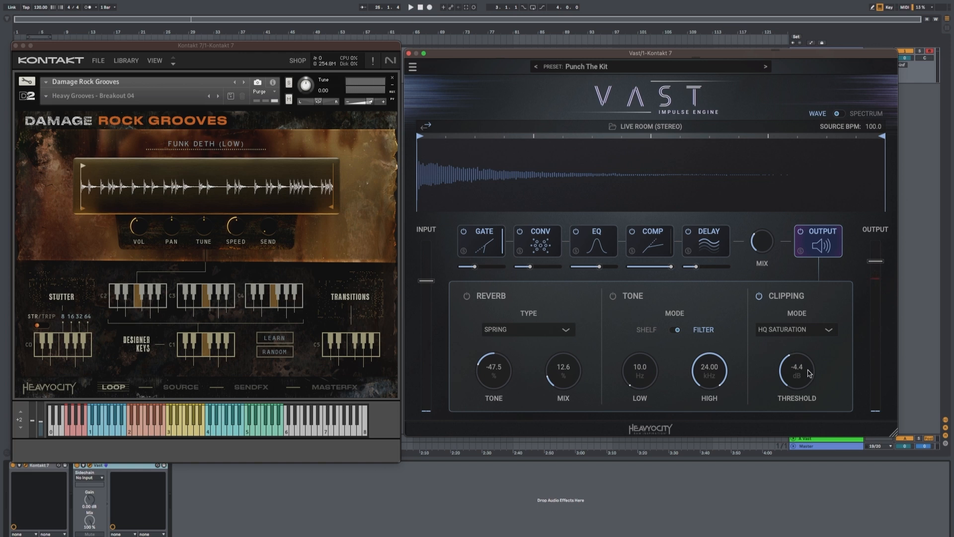
# - Audition the clipping at a -12.0 dB threshold, and change it to Soft Clip mode with a -6.0 dB threshold
pyautogui.moveTo(797, 376); pyautogui.dragTo(797, 425)
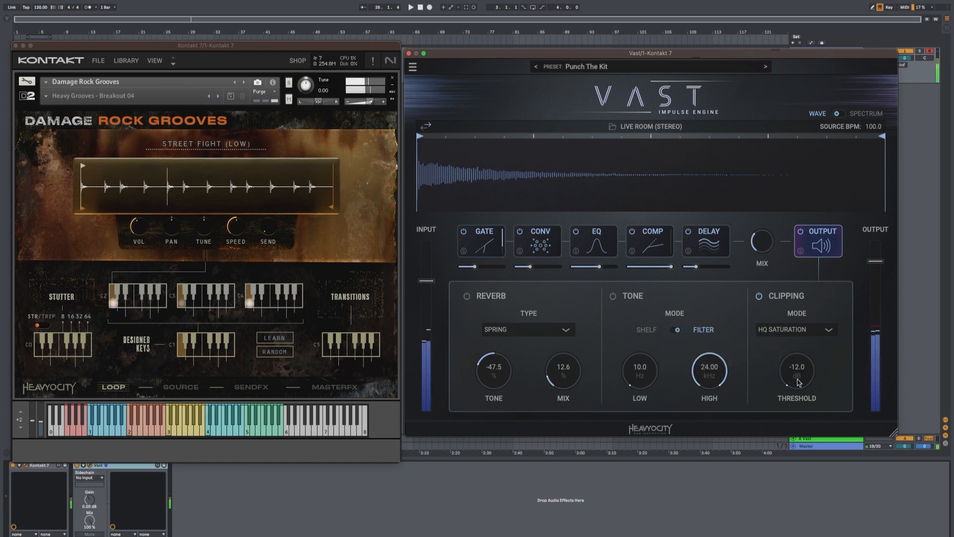
pyautogui.moveTo(799, 368); pyautogui.dragTo(835, 479)
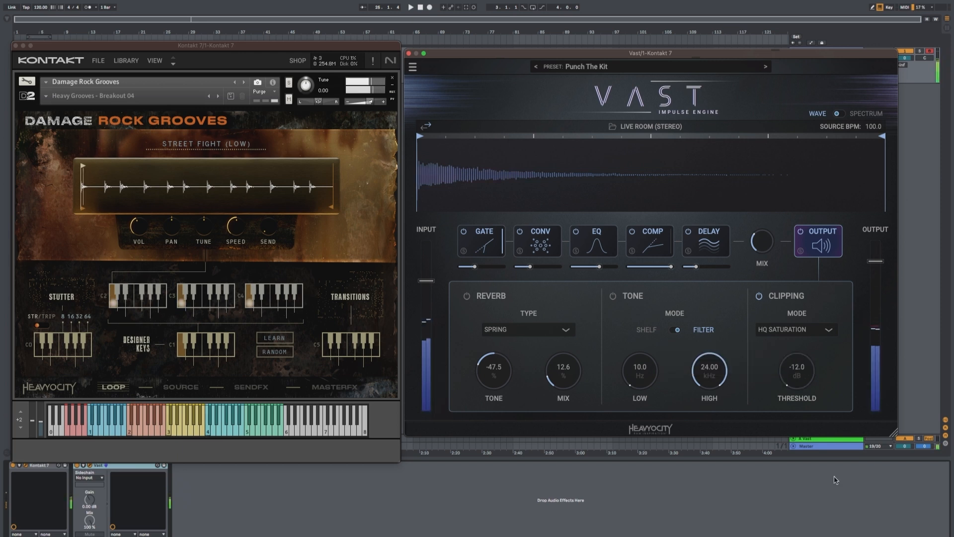
pyautogui.click(825, 330)
pyautogui.click(815, 350)
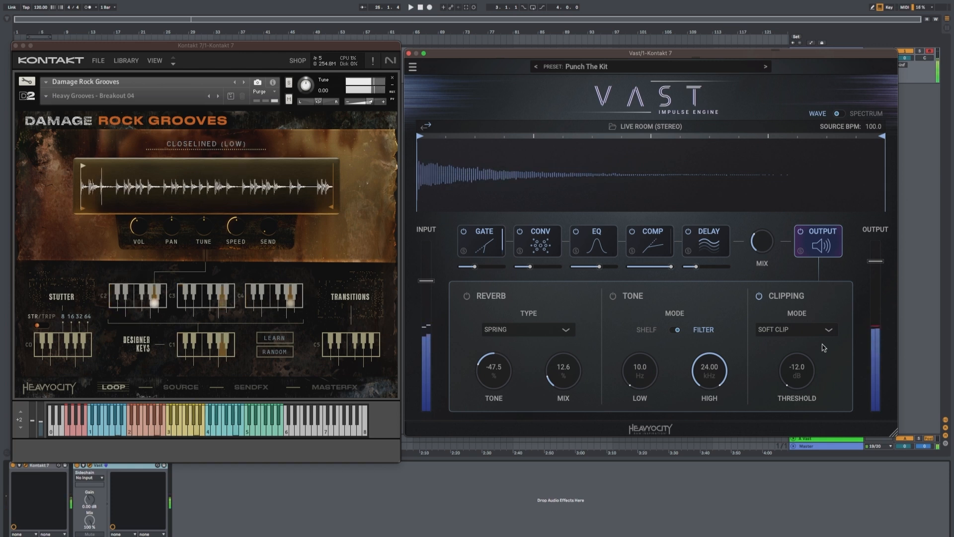
pyautogui.moveTo(802, 367); pyautogui.dragTo(819, 337)
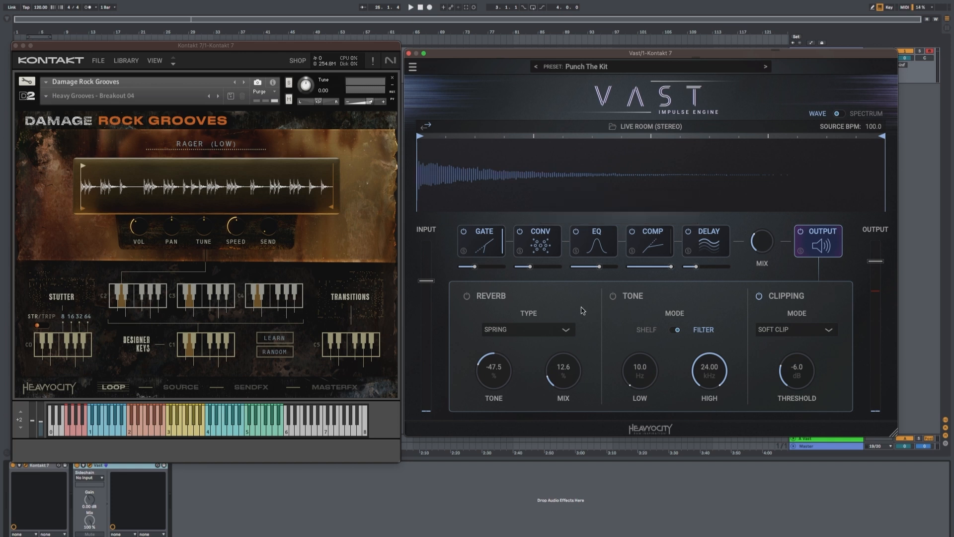
# - Bypass the convolution, EQ, compressor and delay modules to audition the loop without them
pyautogui.click(492, 248)
pyautogui.click(545, 244)
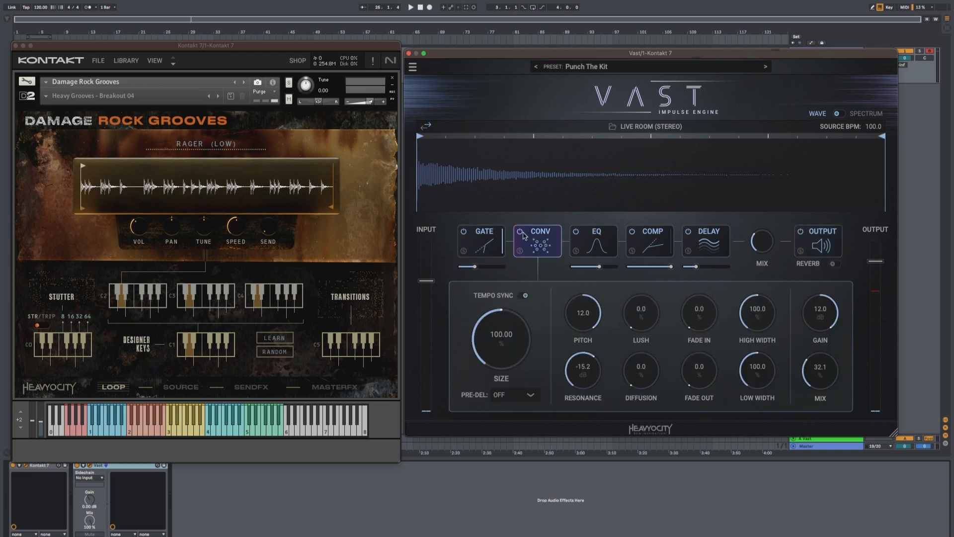
pyautogui.click(575, 232)
pyautogui.click(632, 233)
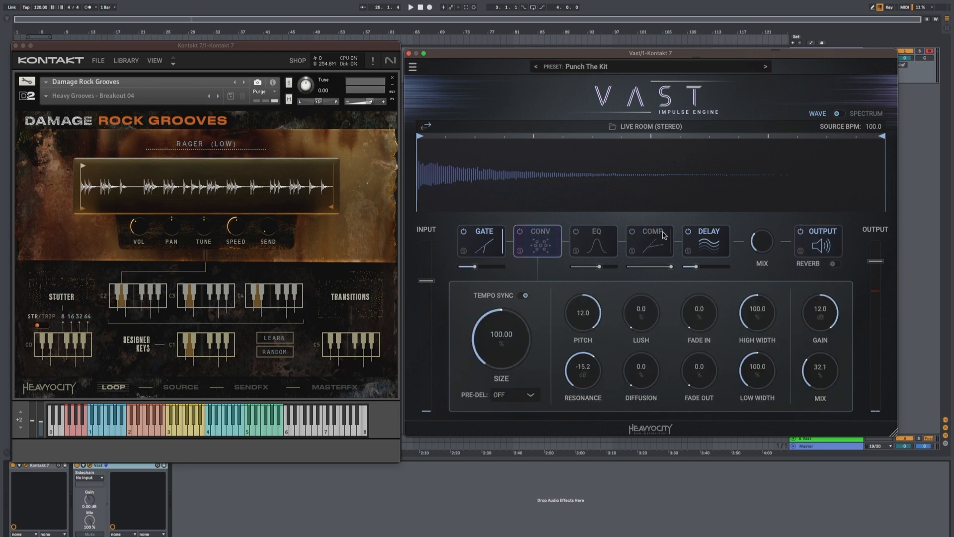
pyautogui.click(688, 233)
# - Re-enable the EQ, compressor and delay, setting the compressor threshold to -36.3 dB and the output clipping threshold to -7.0 dB
pyautogui.click(605, 246)
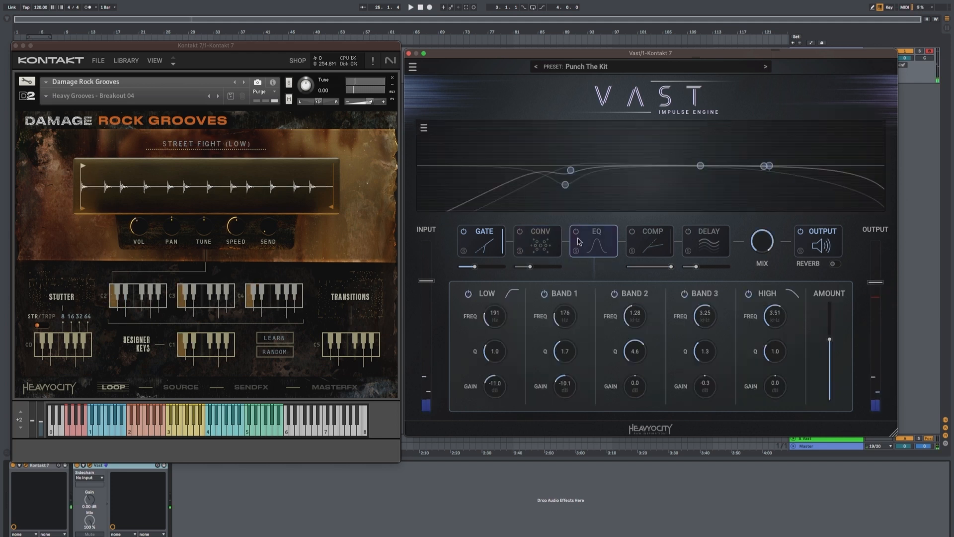
pyautogui.click(651, 243)
pyautogui.moveTo(587, 327); pyautogui.dragTo(592, 364)
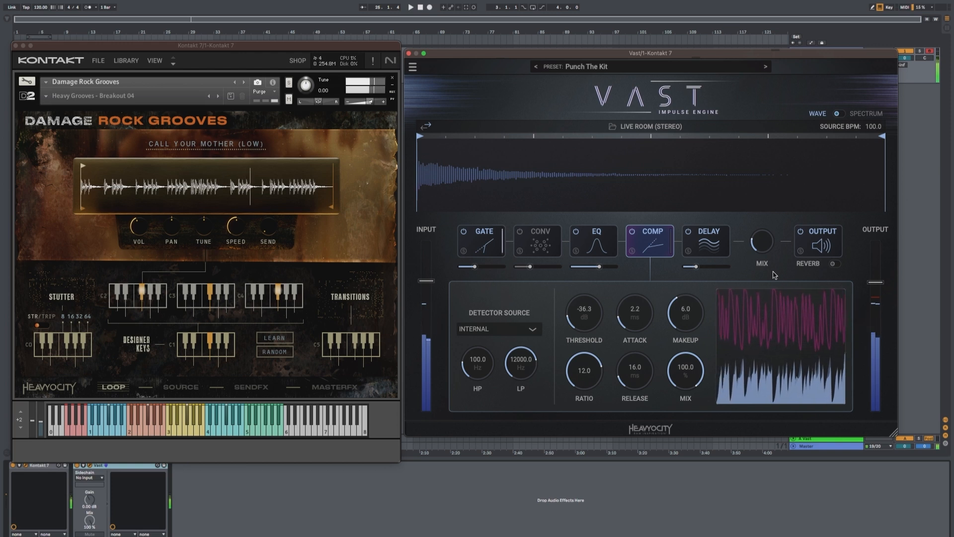
pyautogui.click(820, 249)
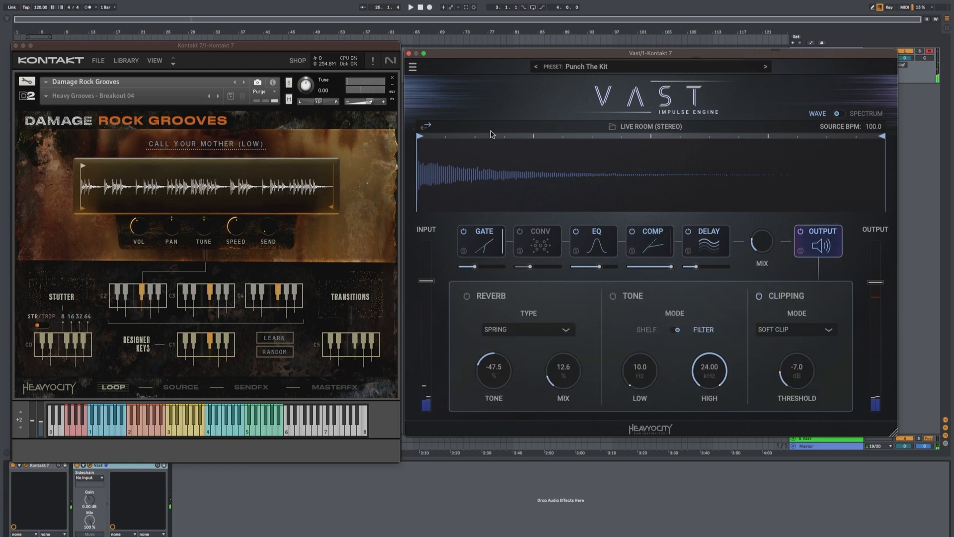
# - Reverse the Live Room impulse, turn the convolution back on, and raise the output level slightly
pyautogui.click(427, 128)
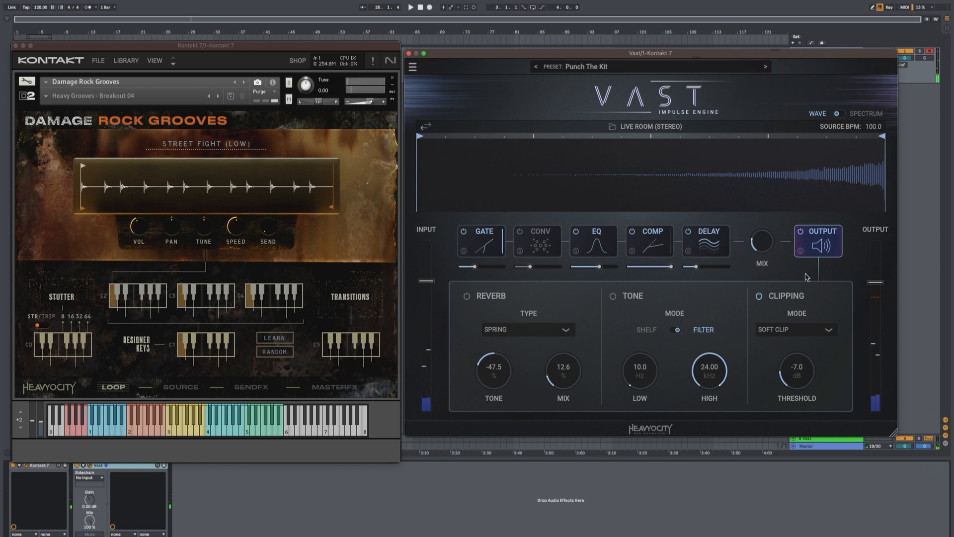
pyautogui.click(520, 231)
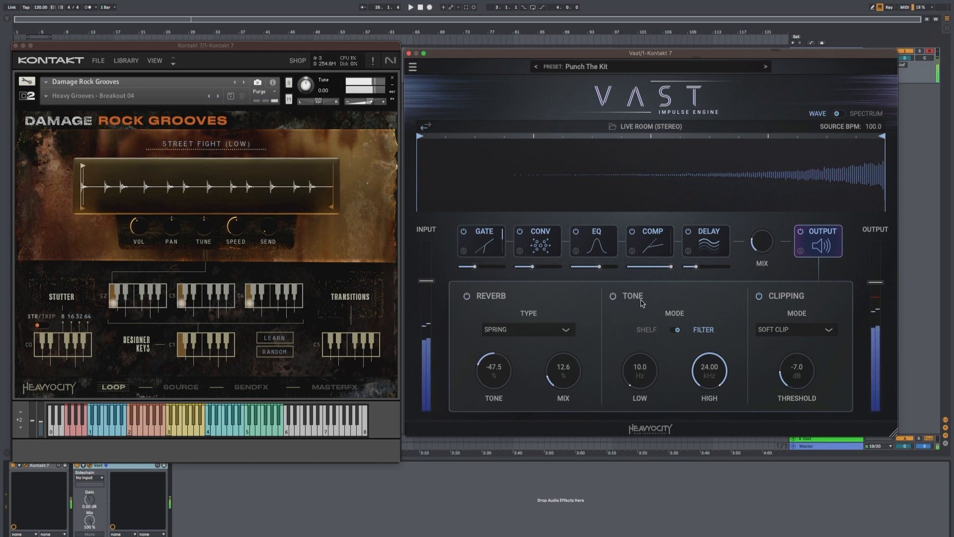
pyautogui.moveTo(875, 283); pyautogui.dragTo(880, 278)
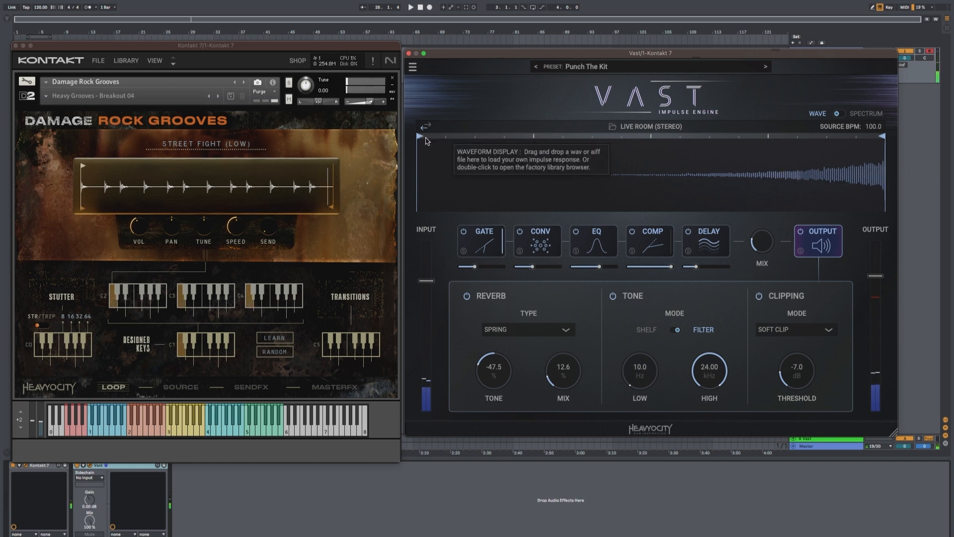
# - Audition the reversed impulse with its start trimmed to about the midpoint, and restore its full length
pyautogui.moveTo(419, 138); pyautogui.dragTo(625, 141)
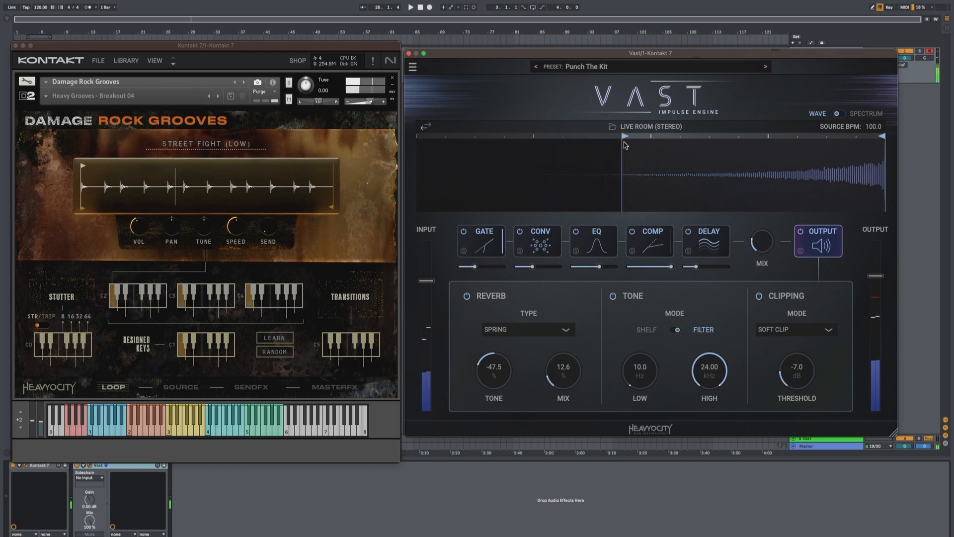
pyautogui.moveTo(882, 135)
pyautogui.mouseDown()
pyautogui.moveTo(774, 134)
pyautogui.moveTo(905, 140)
pyautogui.mouseUp()
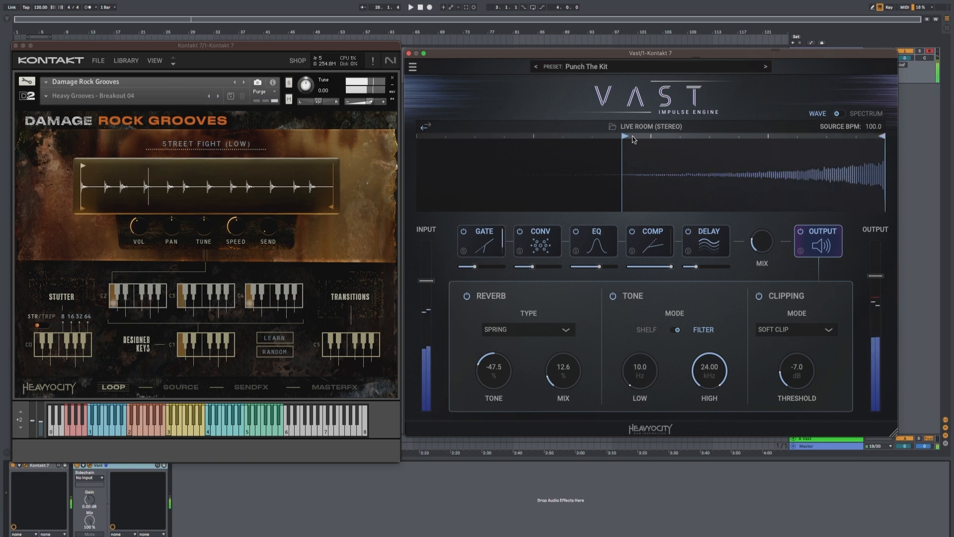
pyautogui.moveTo(624, 136); pyautogui.dragTo(651, 137)
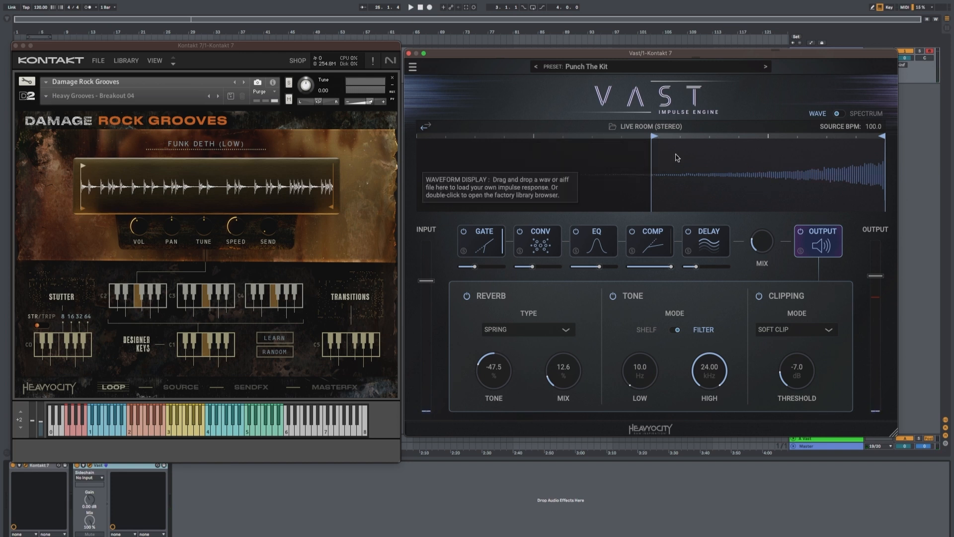
pyautogui.click(627, 127)
pyautogui.click(844, 232)
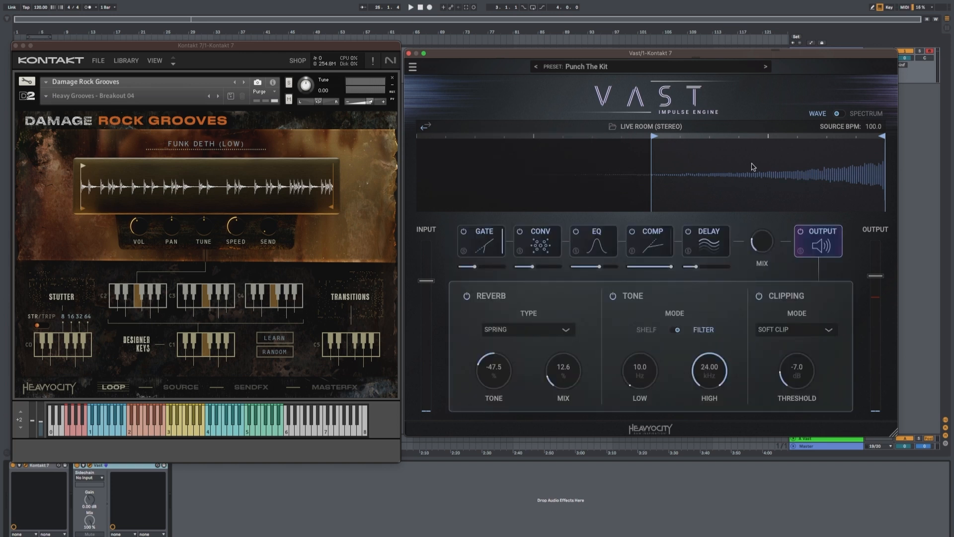
pyautogui.moveTo(654, 139); pyautogui.dragTo(422, 135)
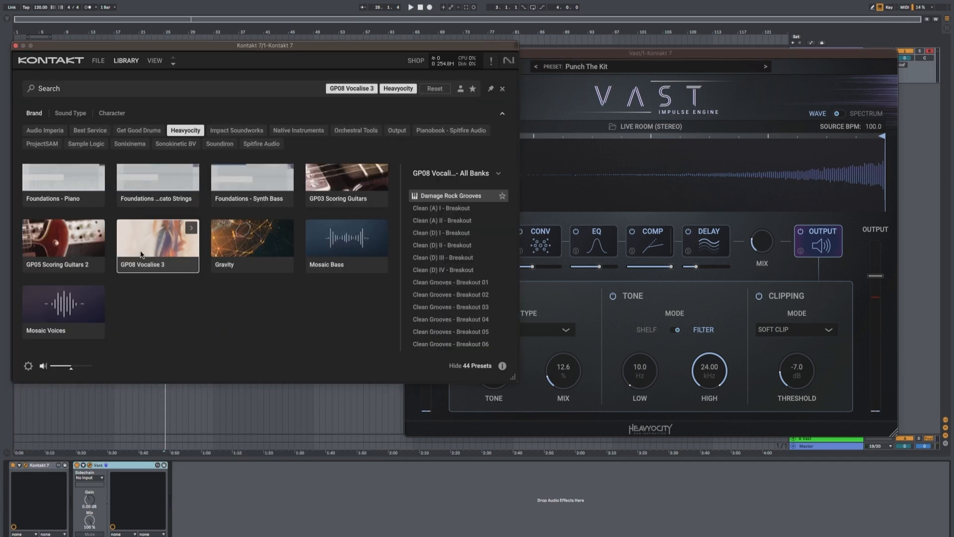
# - Load Melodic Phrases (A Minor) from GP08 Vocalise 3 and change the Vast preset to Bright LoFi Room
pyautogui.click(140, 254)
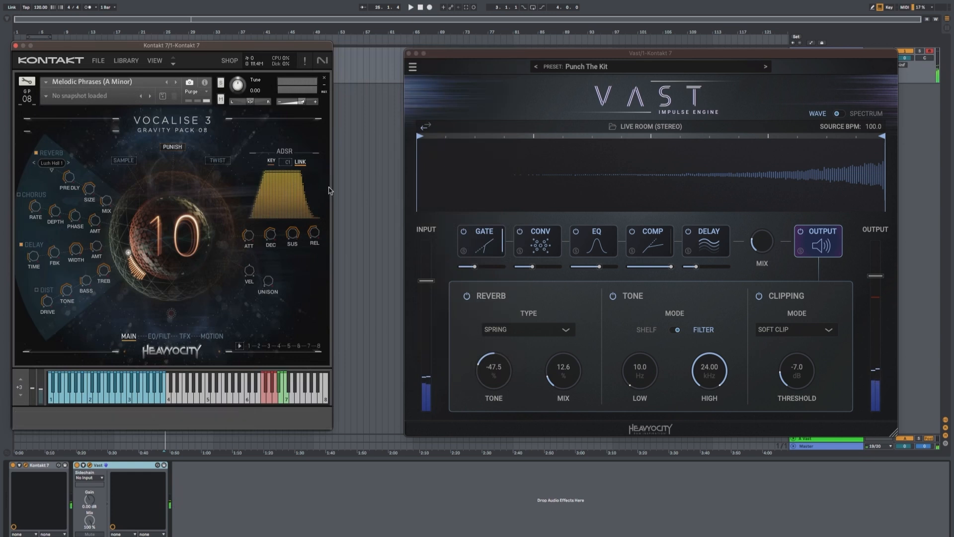
pyautogui.click(536, 66)
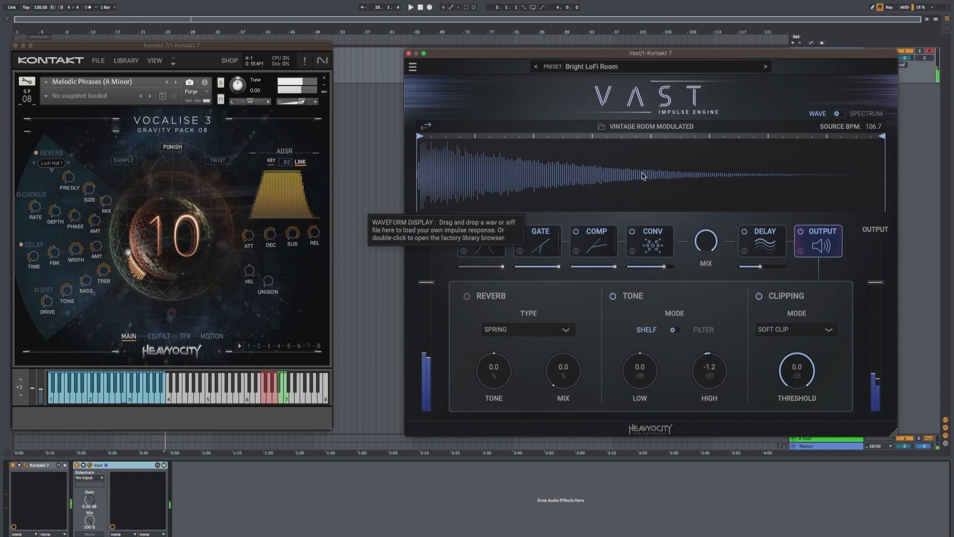
# - Turn off Vocalise 3's built-in reverb and delay, and turn down its Punish and Twist amounts
pyautogui.click(36, 152)
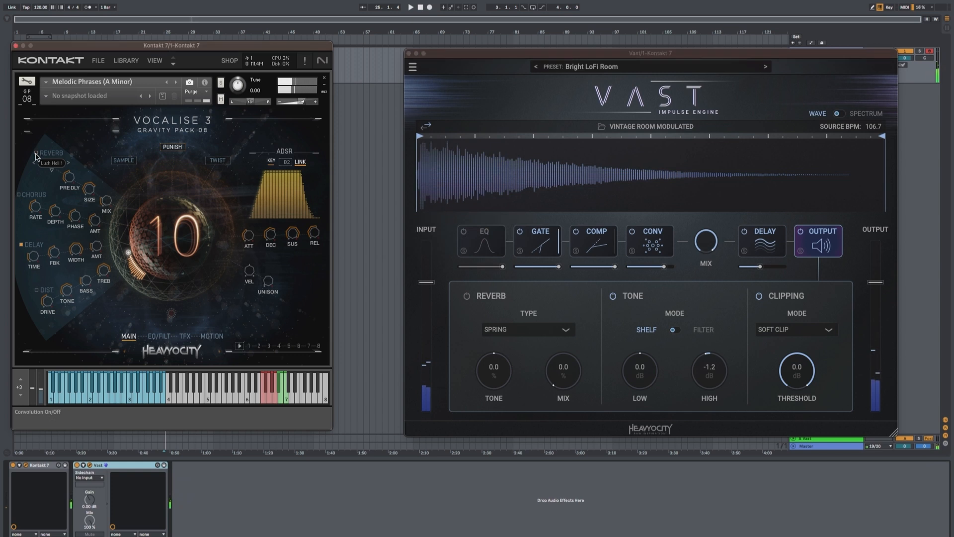
pyautogui.click(21, 245)
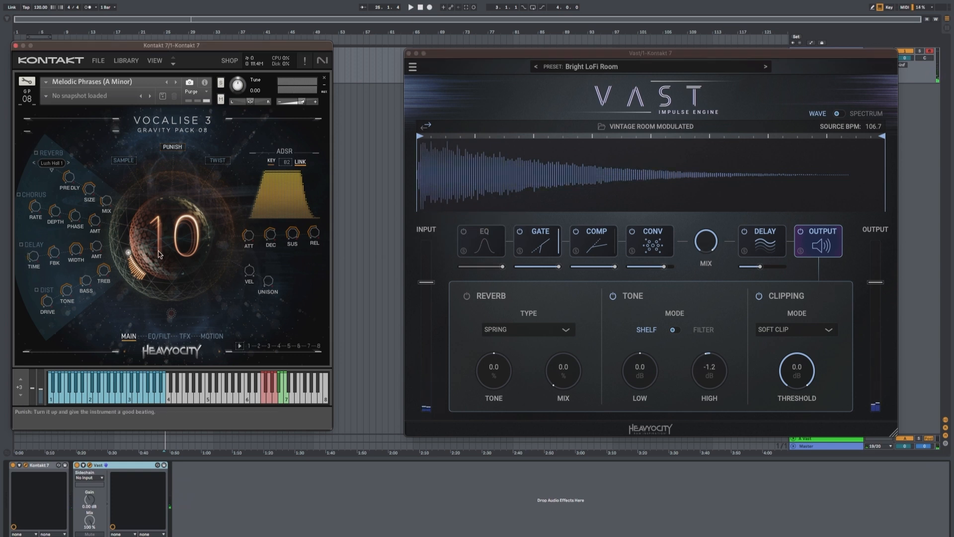
pyautogui.moveTo(153, 261); pyautogui.dragTo(154, 318)
pyautogui.click(219, 161)
pyautogui.moveTo(174, 239); pyautogui.dragTo(173, 431)
pyautogui.click(212, 336)
pyautogui.click(129, 336)
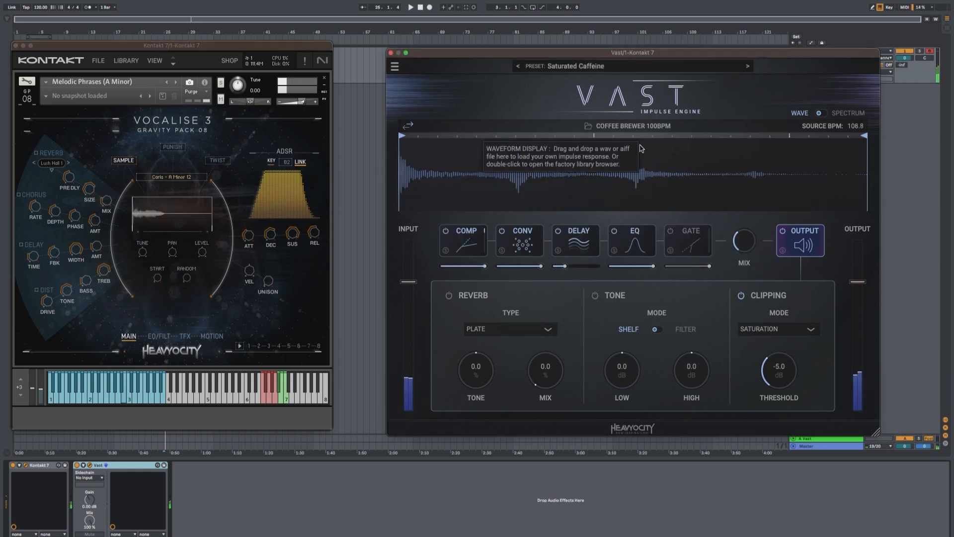
# - Load the Voices From Beyond preset and examine its convolution and EQ settings while auditioning the vocals
pyautogui.click(748, 67)
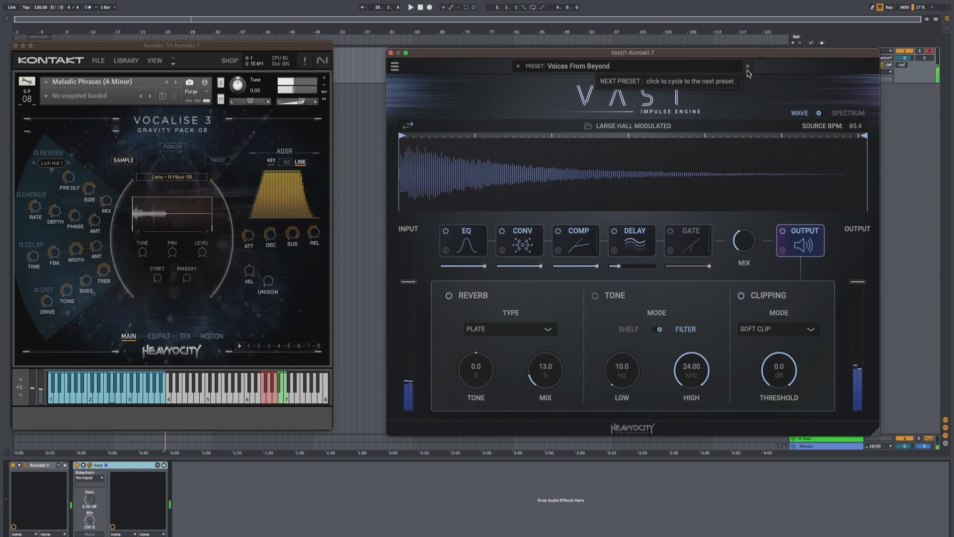
pyautogui.click(519, 253)
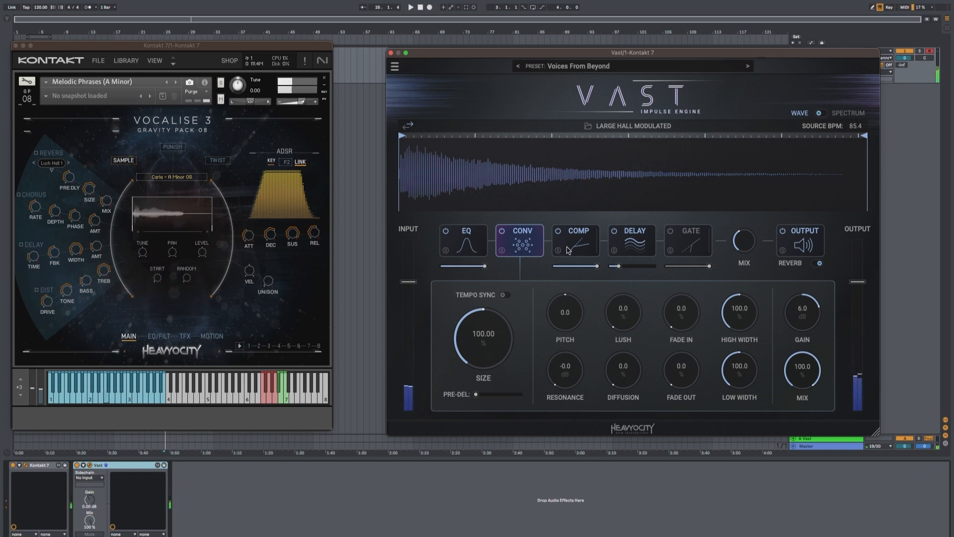
pyautogui.click(476, 249)
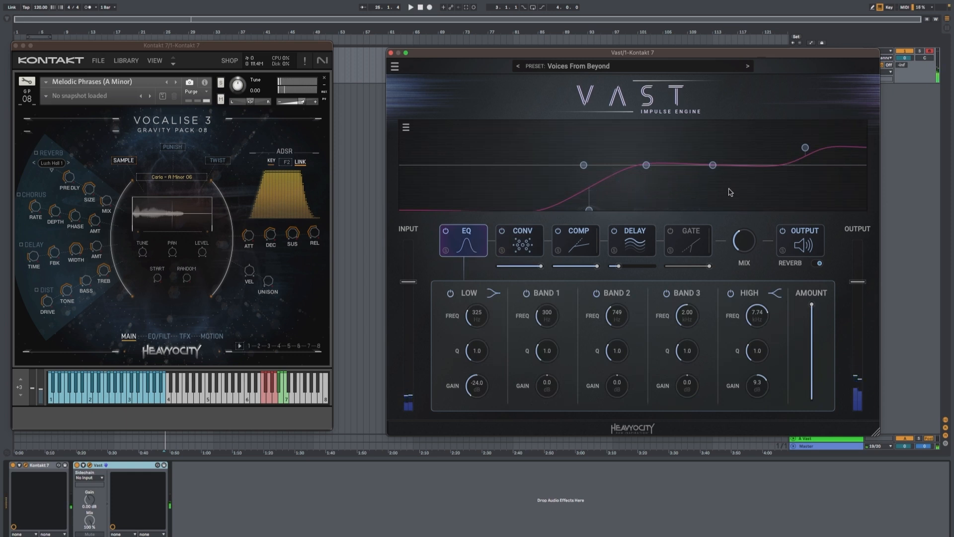
# - Audition the vocal phrases through the Subtle Room Width, Spring For Me, Warm Vocal Plate and Corridors presets
pyautogui.click(747, 68)
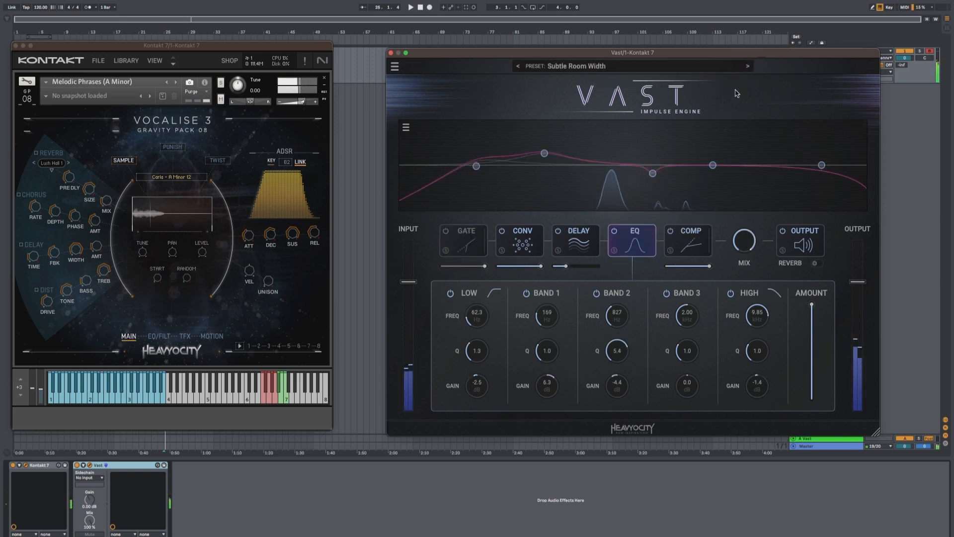
pyautogui.click(747, 67)
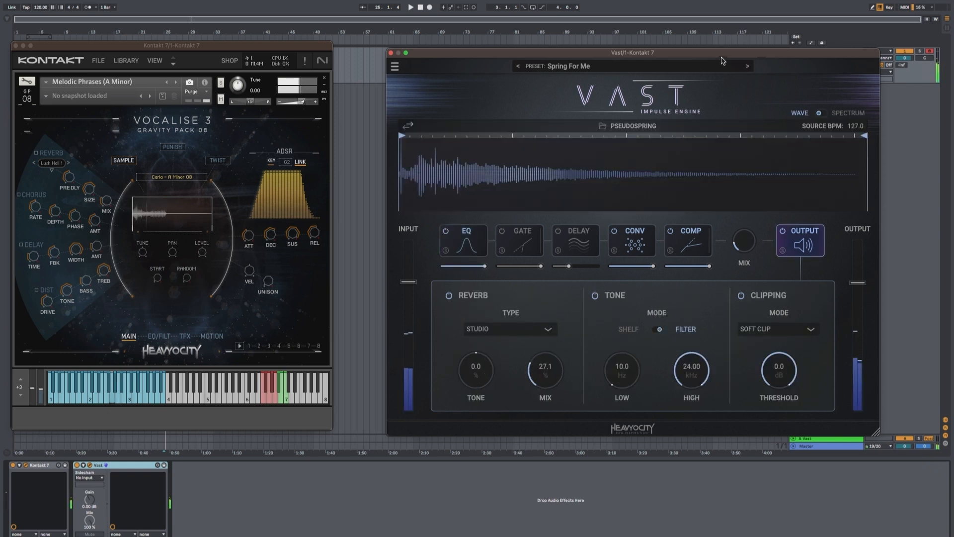
pyautogui.click(748, 66)
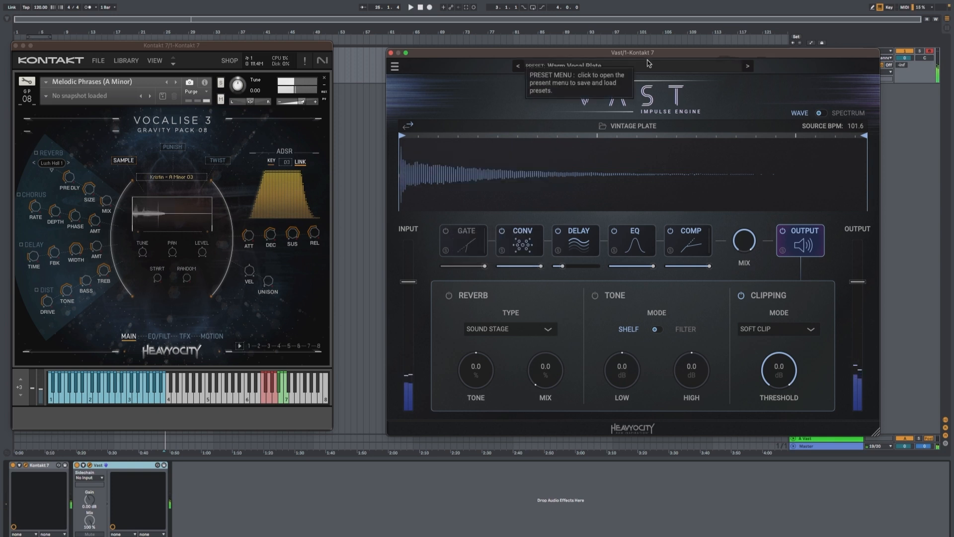
pyautogui.click(747, 66)
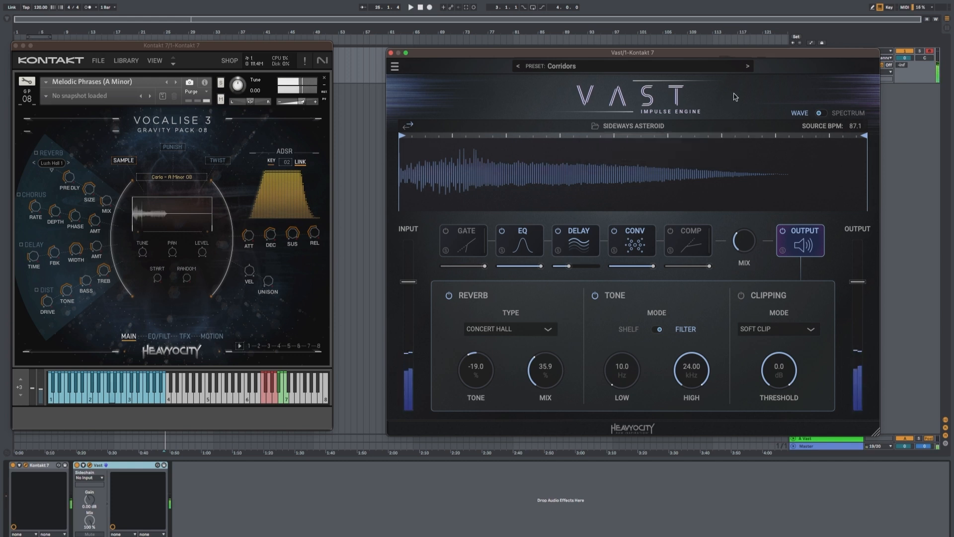
# - Audition The Choir Hall and In The Great Hall presets, examining their EQ curves and the latter's delay settings
pyautogui.click(747, 66)
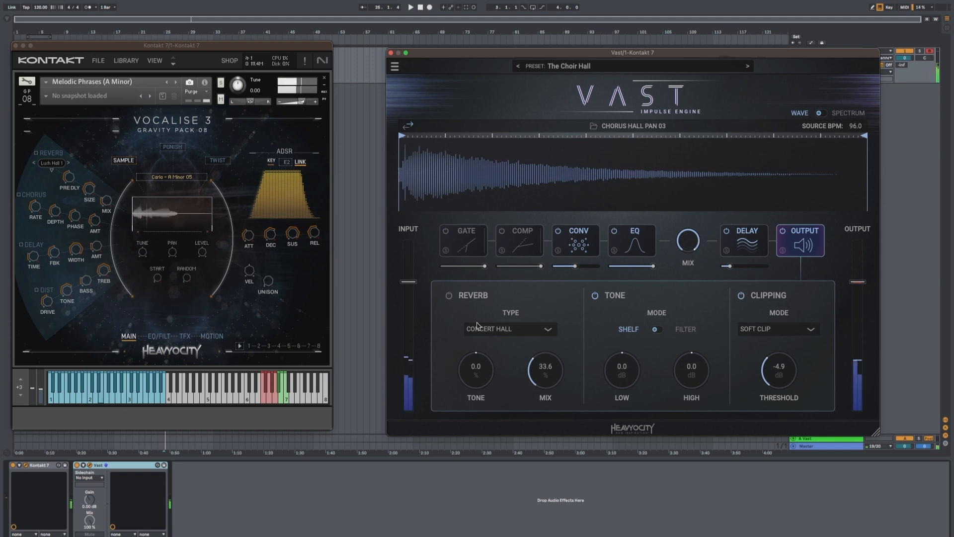
pyautogui.click(620, 243)
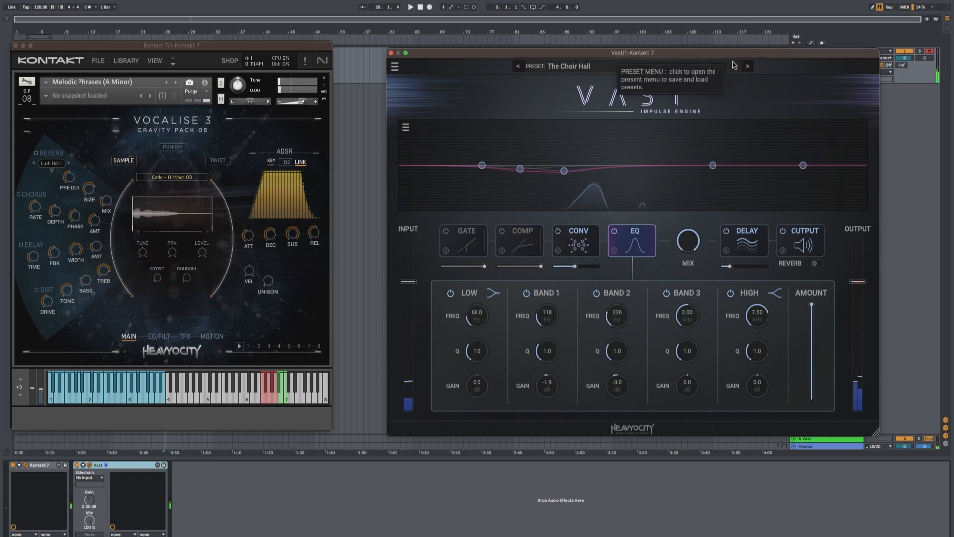
pyautogui.click(747, 65)
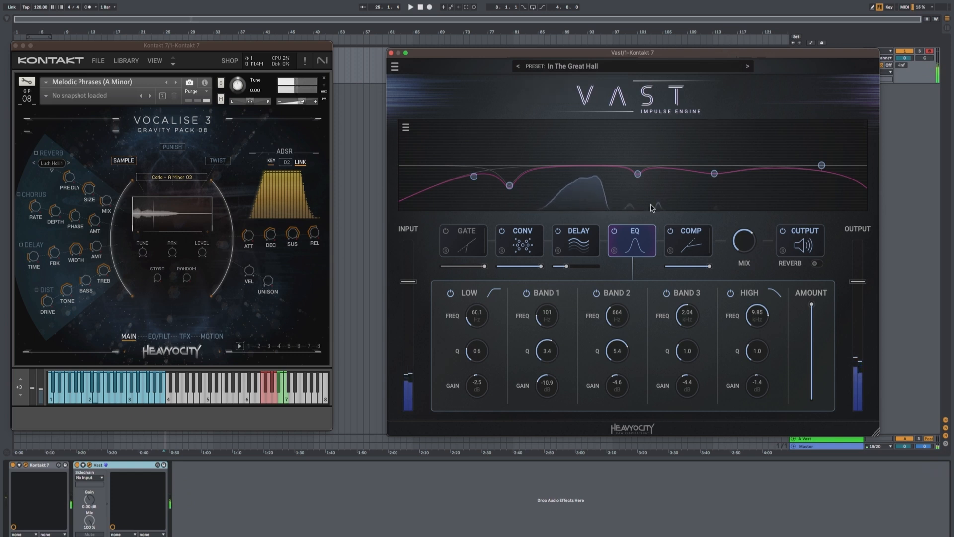
pyautogui.click(584, 247)
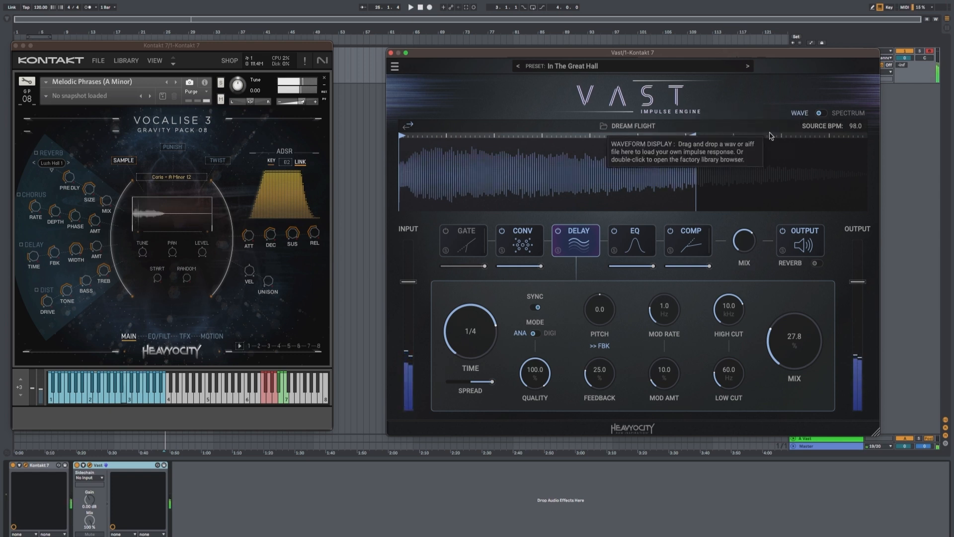
# - Load the Vocal Recital preset and set its gate to -28.4 dB threshold, 13.6 ratio and 183.7 ms release
pyautogui.click(747, 66)
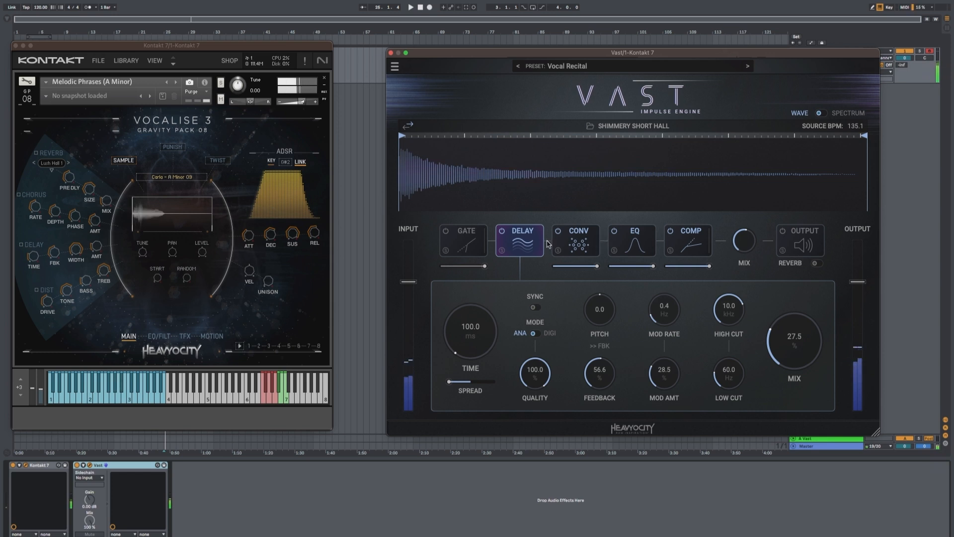
pyautogui.click(469, 243)
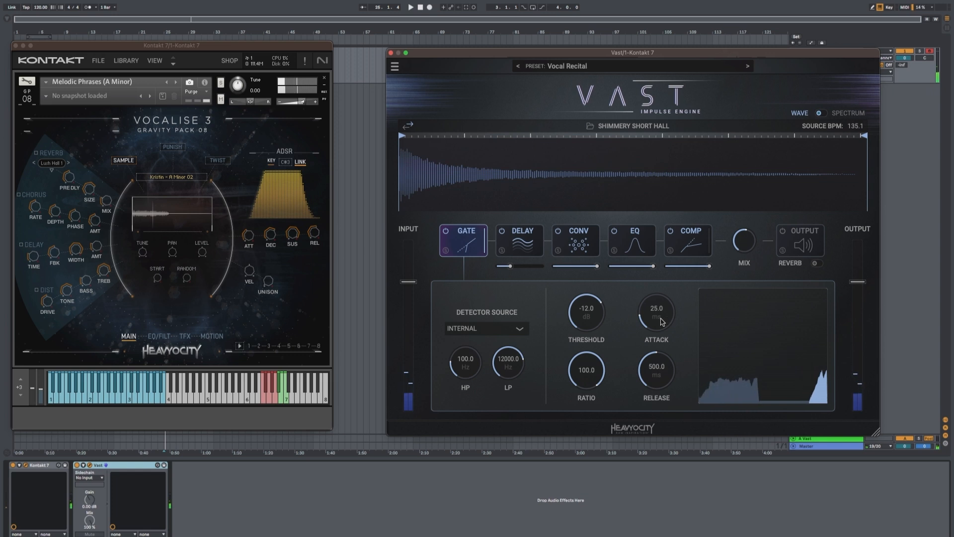
pyautogui.moveTo(656, 372); pyautogui.dragTo(666, 395)
pyautogui.moveTo(595, 375); pyautogui.dragTo(598, 438)
pyautogui.moveTo(587, 326); pyautogui.dragTo(587, 363)
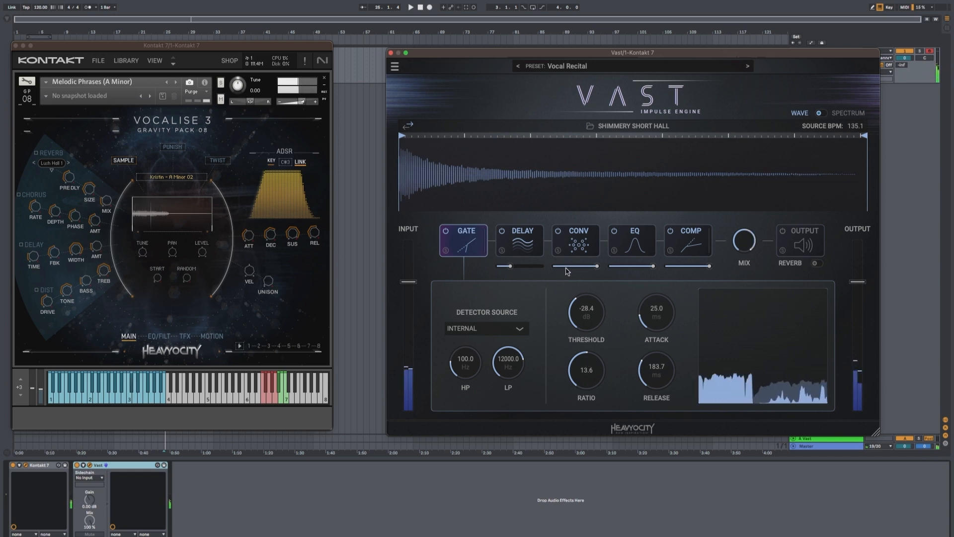
# - Move the convolution ahead of the delay in the signal chain and reduce the convolution's mix
pyautogui.click(534, 248)
pyautogui.moveTo(534, 247); pyautogui.dragTo(534, 245)
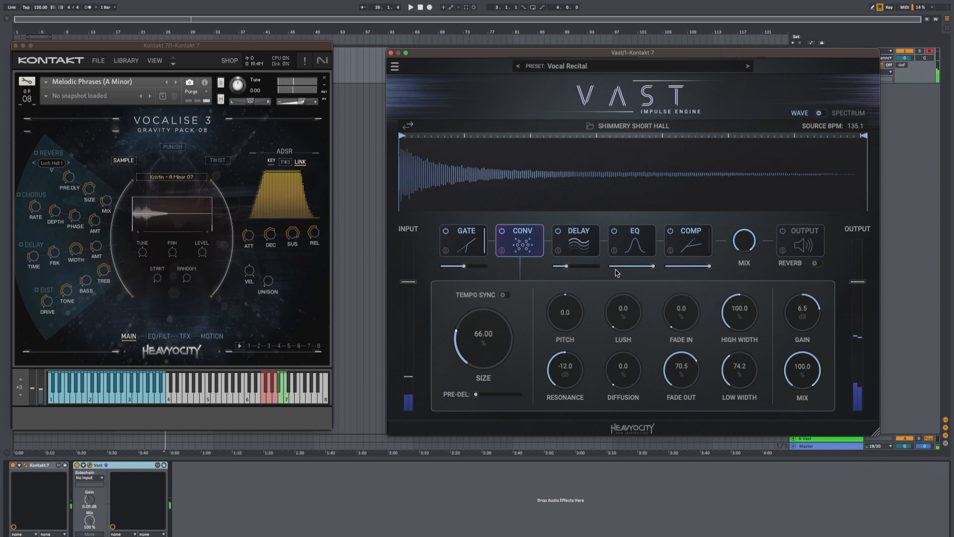
pyautogui.moveTo(793, 360); pyautogui.dragTo(798, 407)
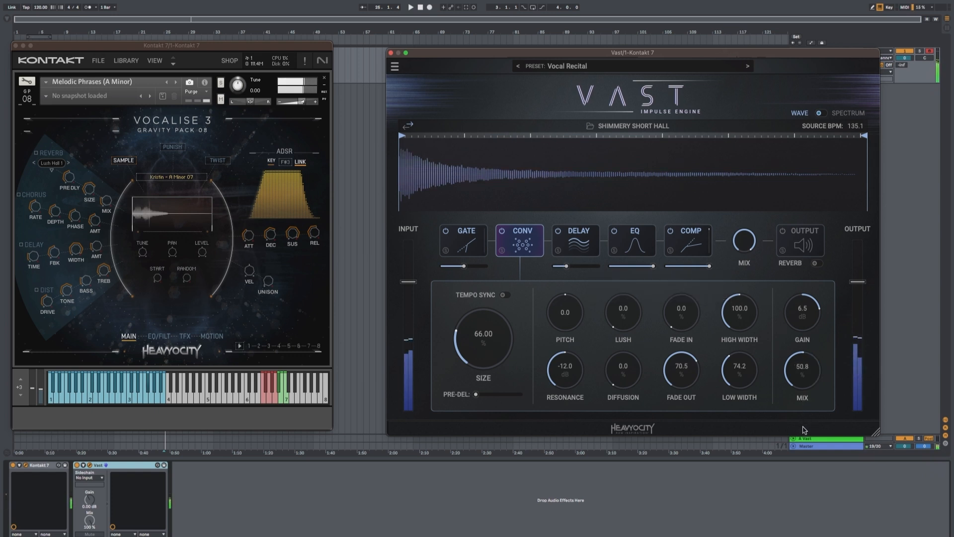
# - Set the delay module's mix to 100%
pyautogui.click(574, 242)
pyautogui.moveTo(801, 329); pyautogui.dragTo(823, 183)
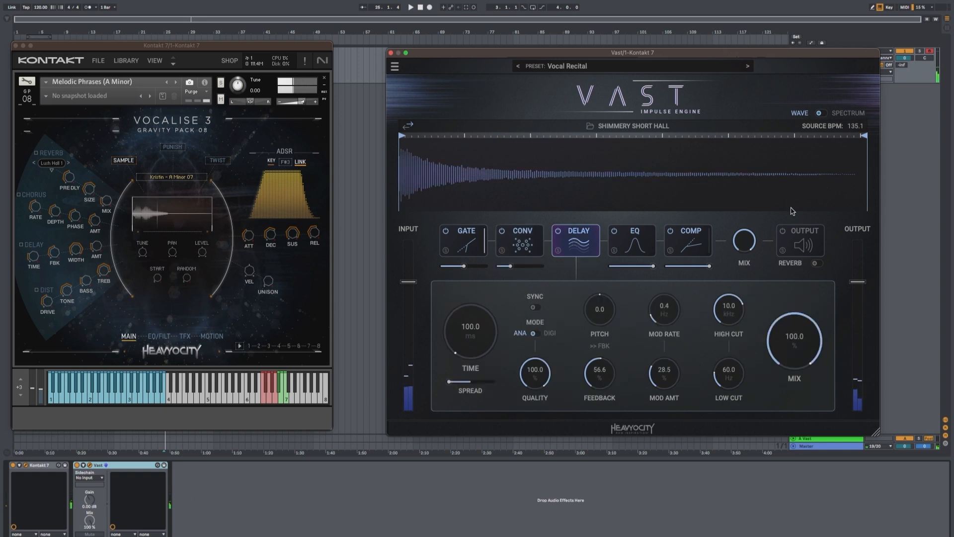
# - Set the delay's pitch to 12.0, route it into the feedback, and set the feedback to 50%
pyautogui.moveTo(609, 312); pyautogui.dragTo(677, 281)
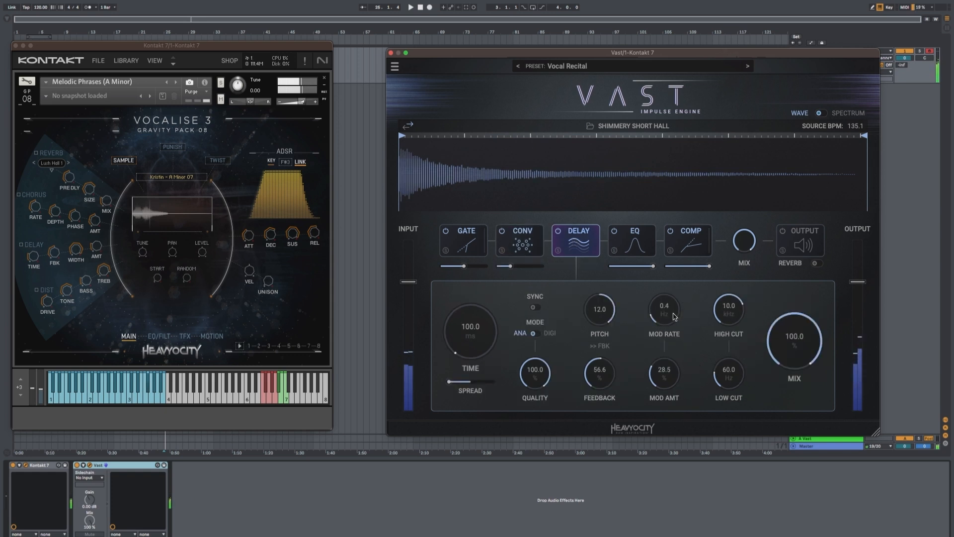
pyautogui.click(602, 346)
pyautogui.moveTo(602, 381); pyautogui.dragTo(600, 397)
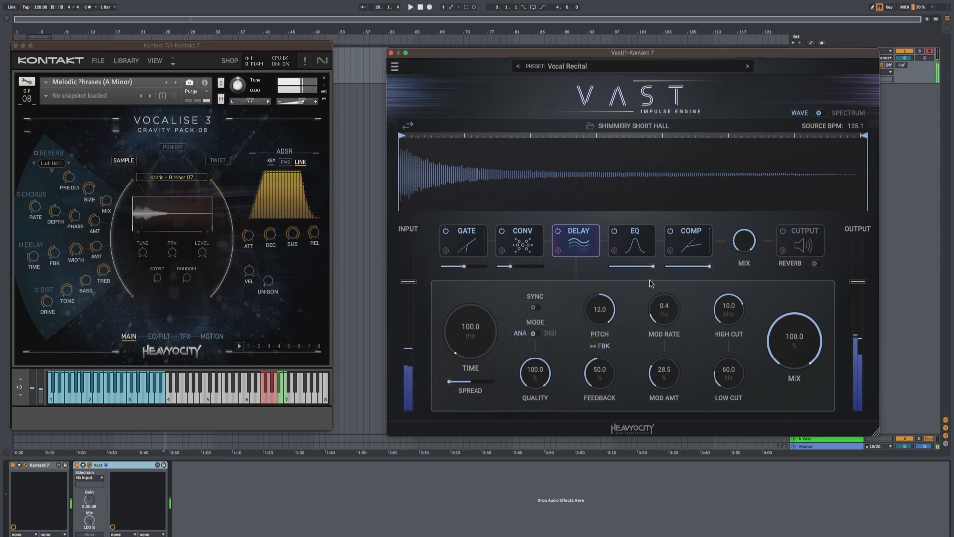
# - Set the convolution's pitch to 12.0, lush to 100%, diffusion to about 82% and mix to 100%
pyautogui.click(540, 244)
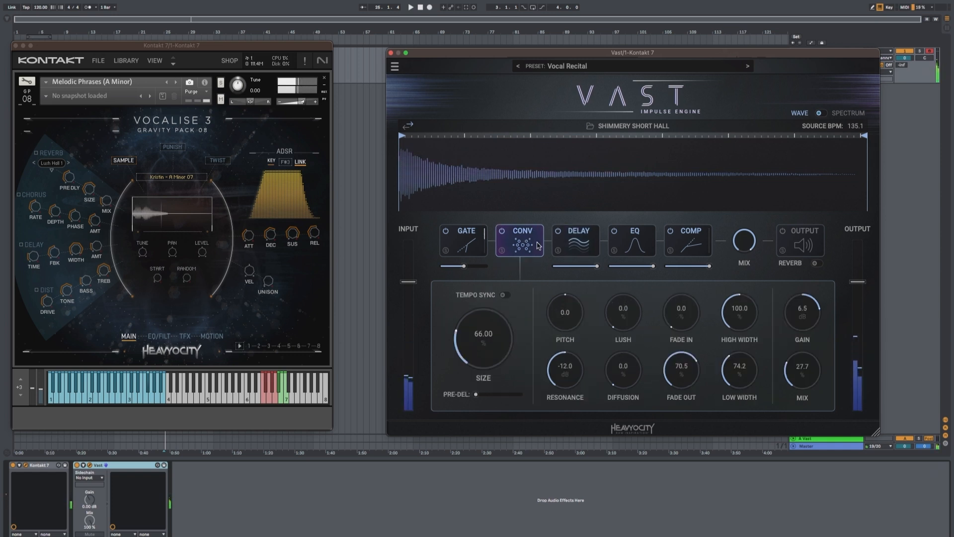
pyautogui.moveTo(630, 316); pyautogui.dragTo(634, 134)
pyautogui.moveTo(634, 368); pyautogui.dragTo(644, 261)
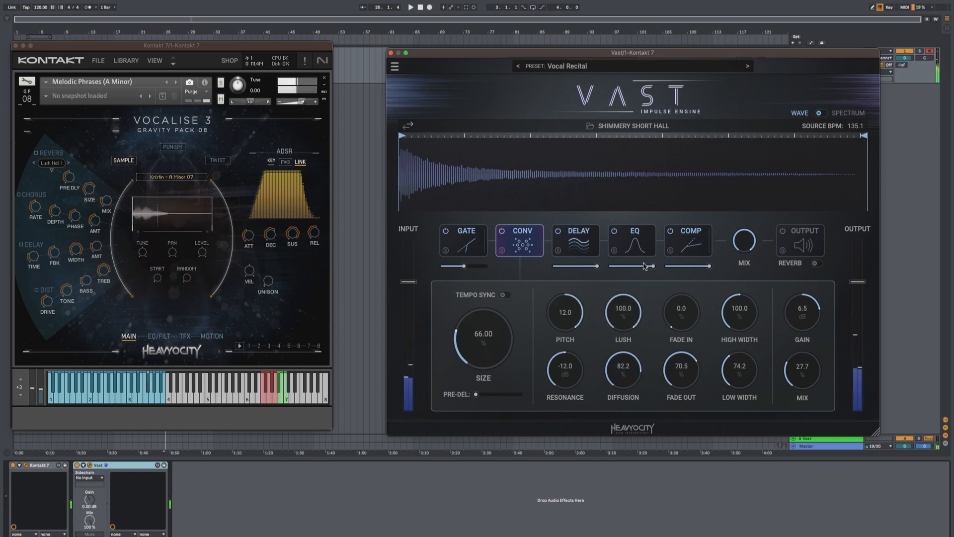
pyautogui.moveTo(816, 363); pyautogui.dragTo(828, 211)
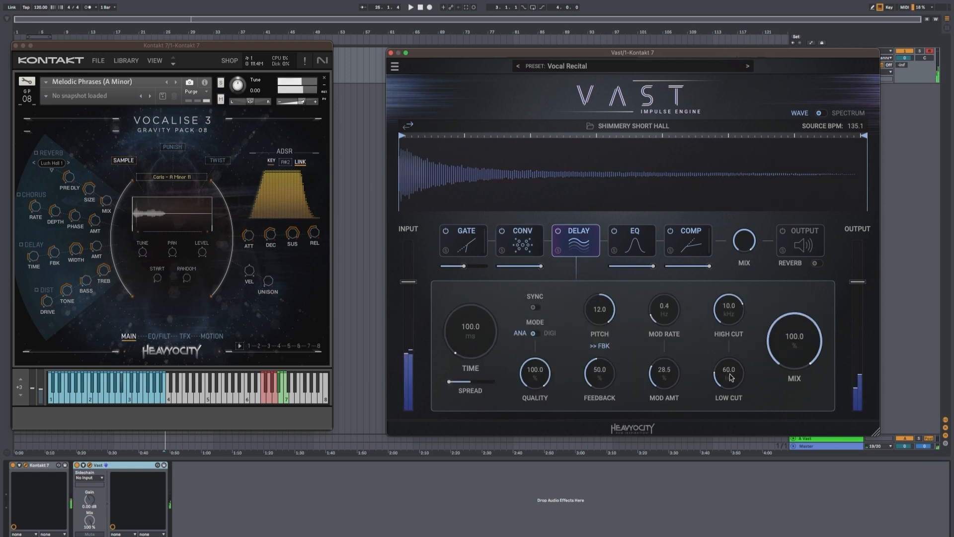
# - Set the delay's low cut to 505.4 Hz and its high cut to 14.9 kHz
pyautogui.moveTo(731, 377); pyautogui.dragTo(739, 285)
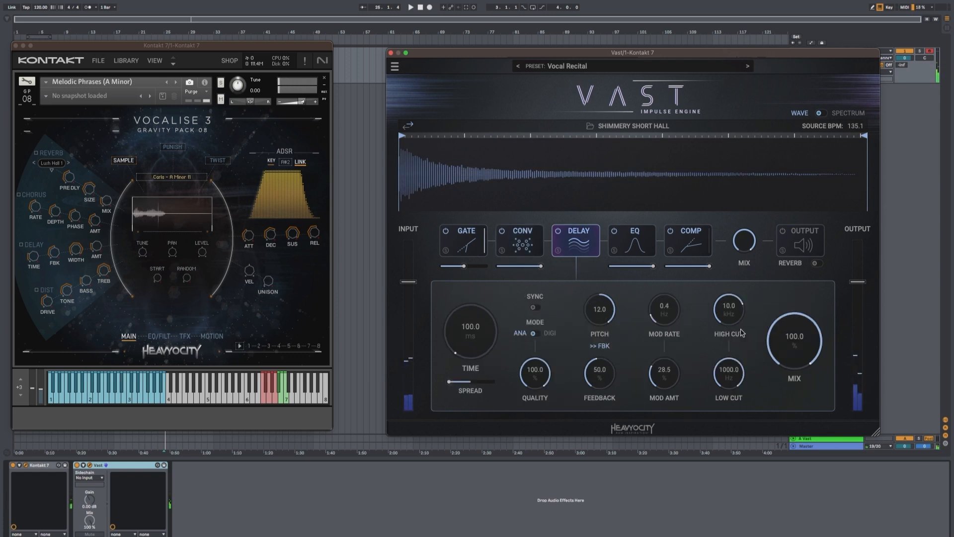
pyautogui.moveTo(732, 376); pyautogui.dragTo(733, 418)
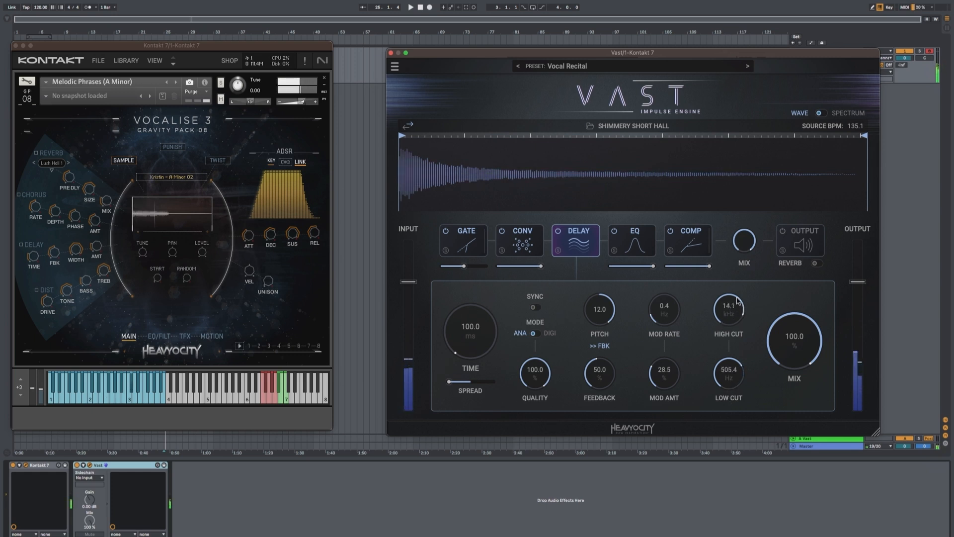
pyautogui.moveTo(740, 297); pyautogui.dragTo(742, 296)
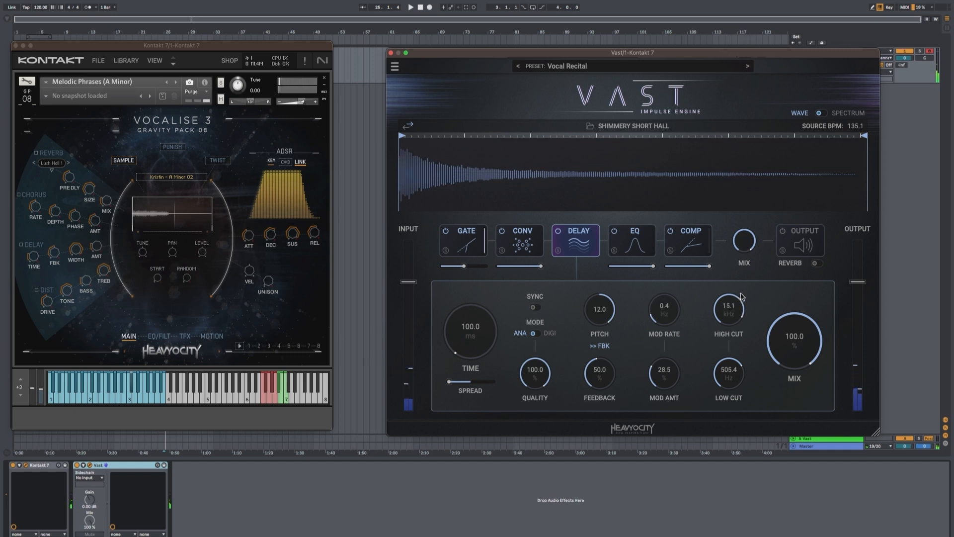
# - Reorder the signal chain so the EQ precedes the delay and the compressor comes first
pyautogui.click(635, 251)
pyautogui.moveTo(635, 251); pyautogui.dragTo(578, 252)
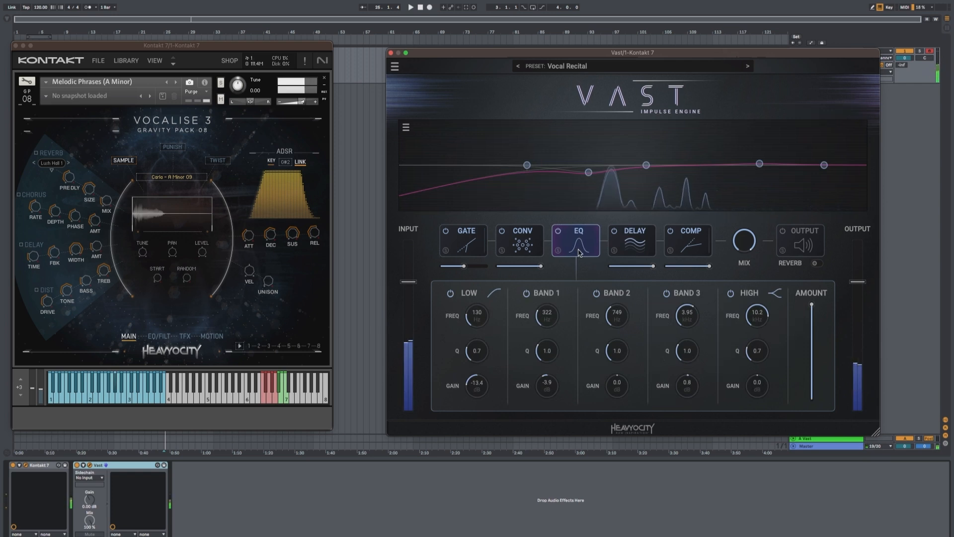
pyautogui.moveTo(688, 243); pyautogui.dragTo(460, 245)
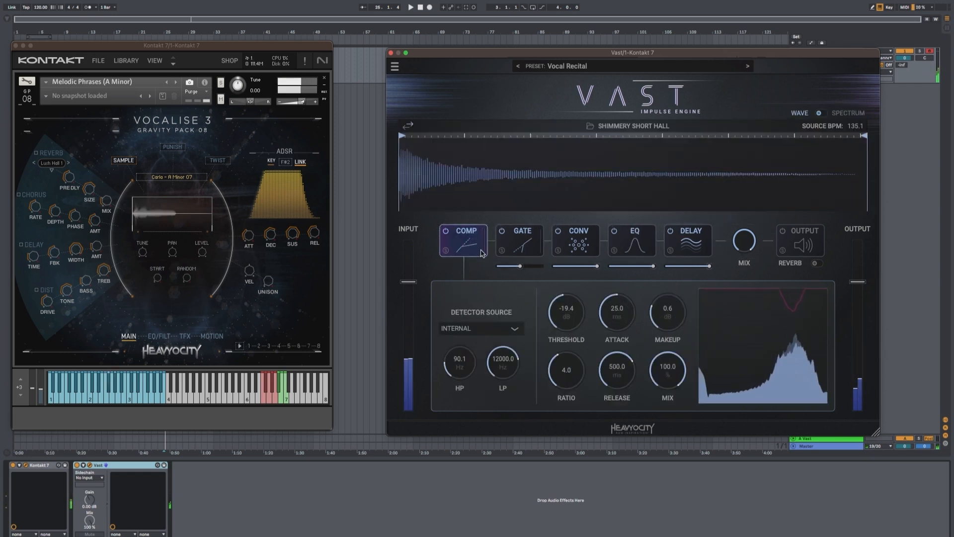
# - Set the compressor to -37.0 dB threshold, 20.0 ratio and 15.0 dB makeup, and bypass the gate
pyautogui.moveTo(566, 300); pyautogui.dragTo(576, 324)
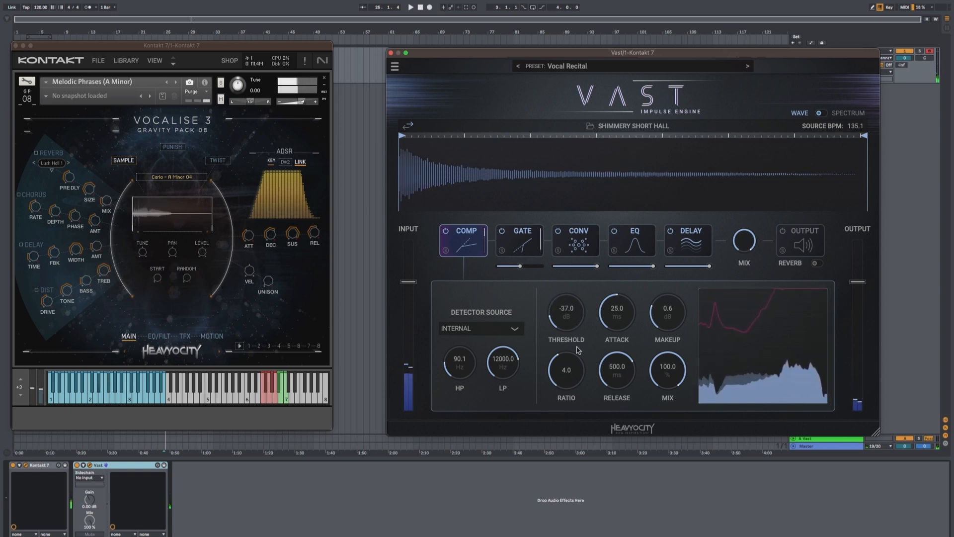
pyautogui.moveTo(567, 373); pyautogui.dragTo(505, 237)
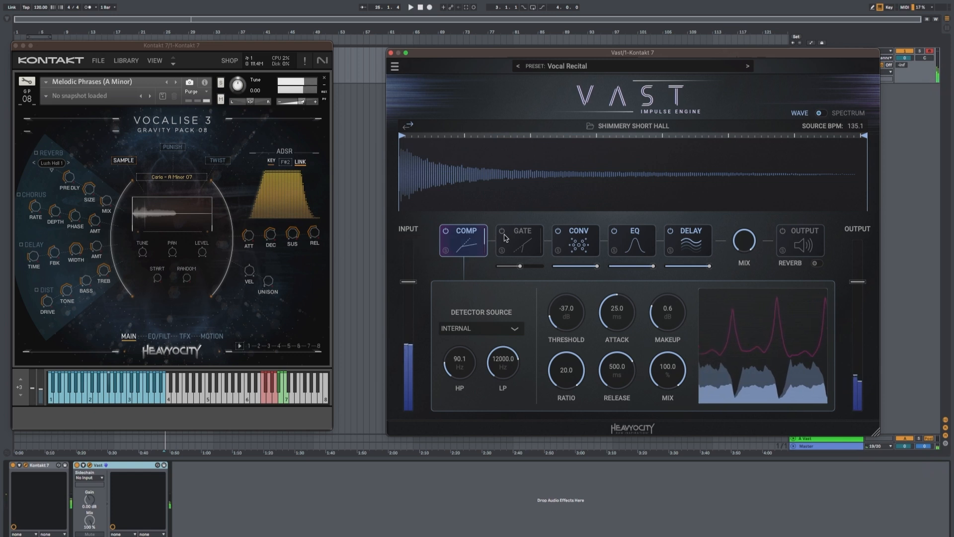
pyautogui.moveTo(667, 312); pyautogui.dragTo(671, 341)
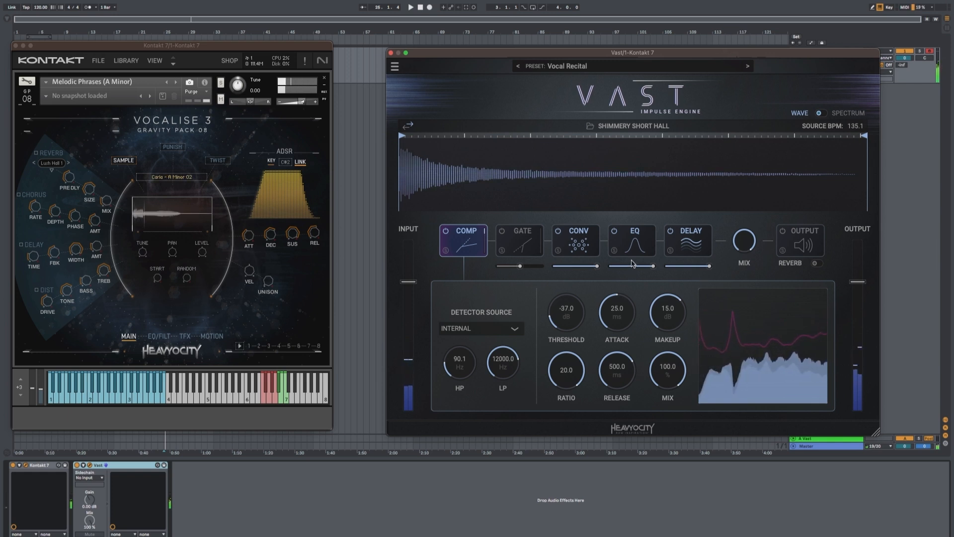
# - Review the settings of the convolution, delay, EQ, compressor, gate and output modules while auditioning phrases
pyautogui.click(576, 243)
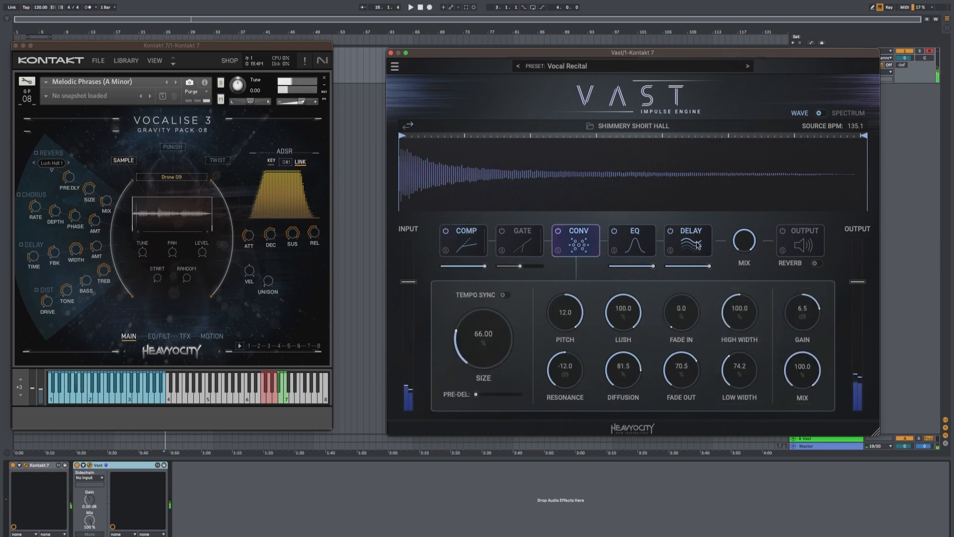
pyautogui.click(690, 251)
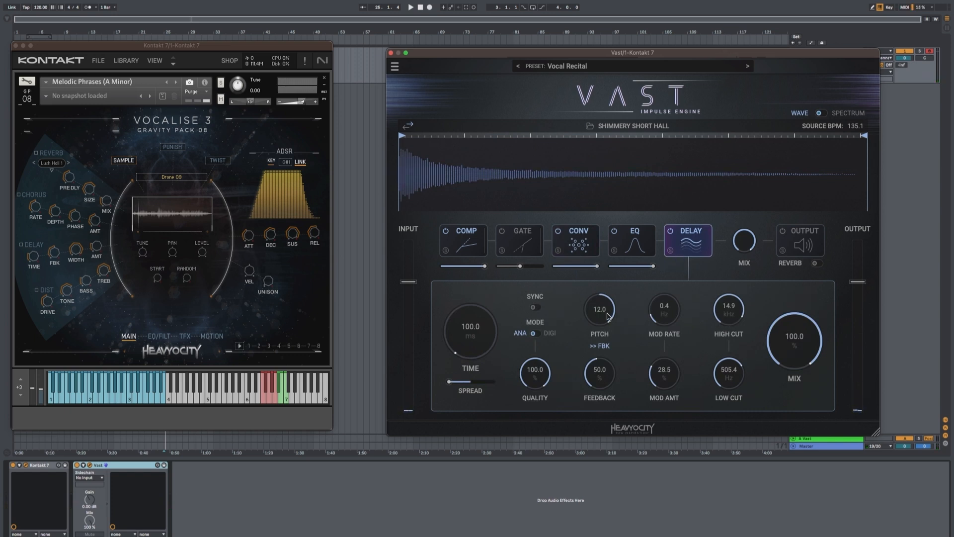
pyautogui.click(582, 245)
pyautogui.moveTo(637, 245)
pyautogui.mouseDown()
pyautogui.moveTo(688, 244)
pyautogui.moveTo(632, 244)
pyautogui.mouseUp()
pyautogui.moveTo(520, 243); pyautogui.dragTo(477, 246)
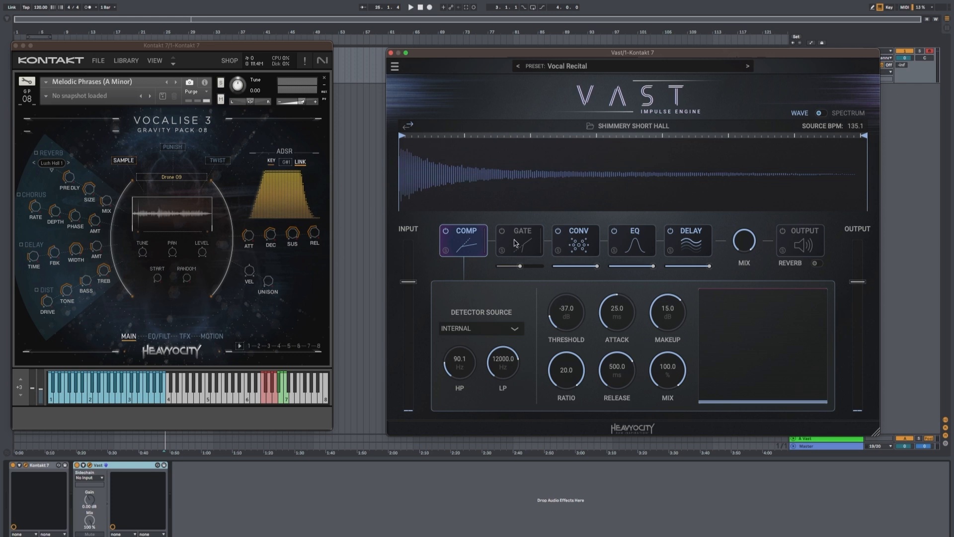
pyautogui.click(515, 243)
pyautogui.click(584, 246)
pyautogui.click(623, 245)
pyautogui.click(677, 244)
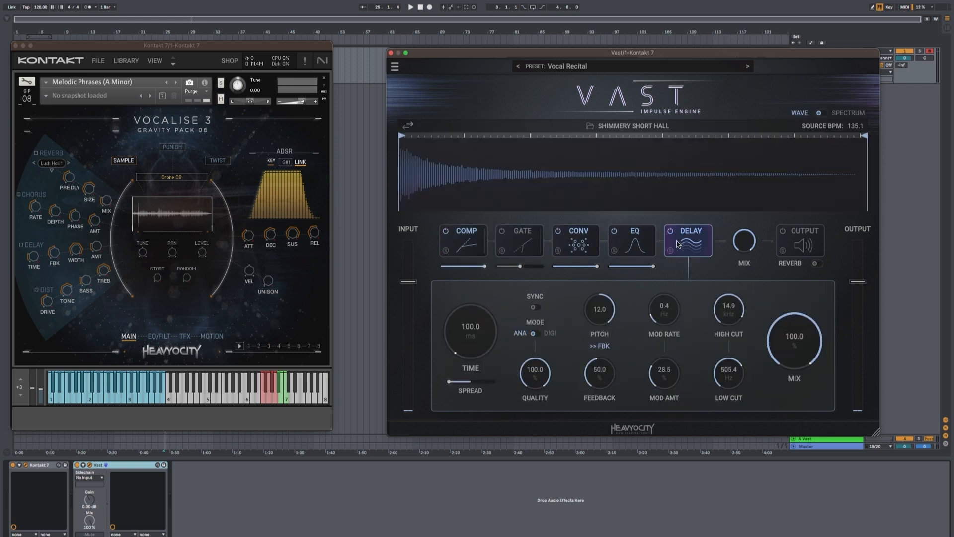
pyautogui.click(808, 247)
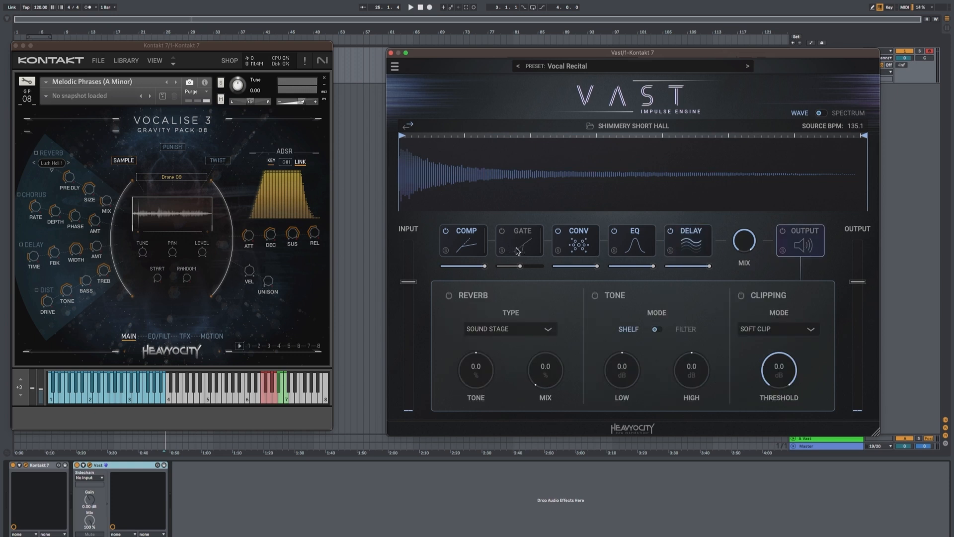
pyautogui.click(570, 244)
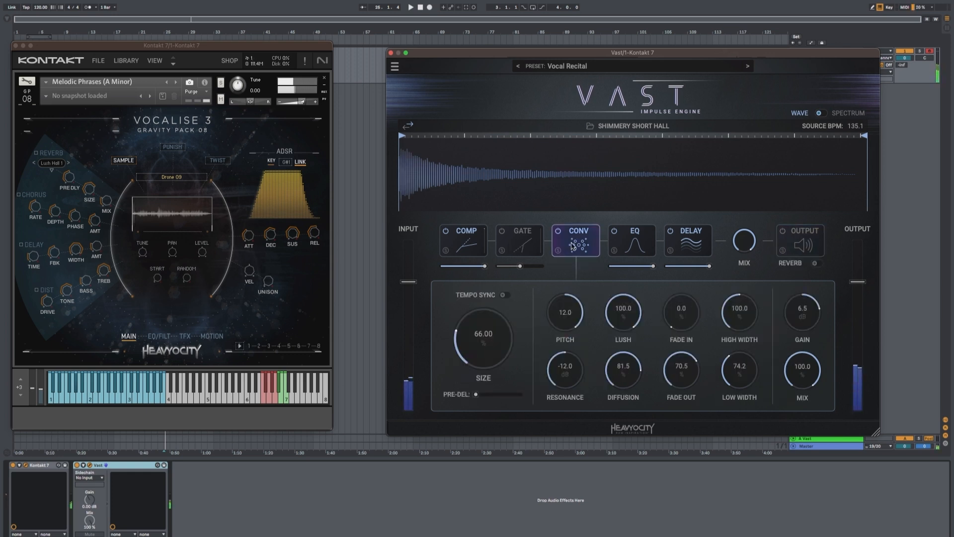
# - Enable the output reverb with the Ambience type, and set its tone to 28.9% and mix to 70.9%
pyautogui.click(798, 252)
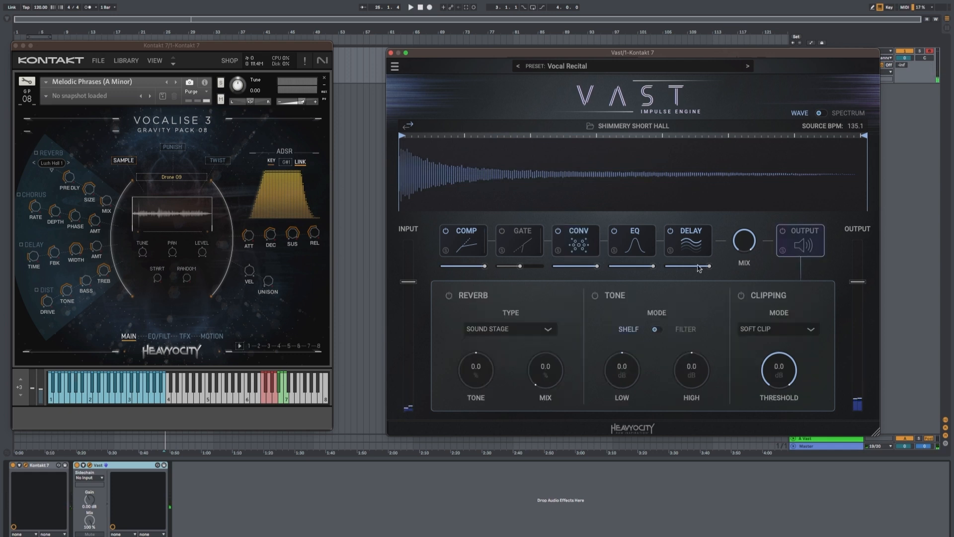
pyautogui.click(490, 329)
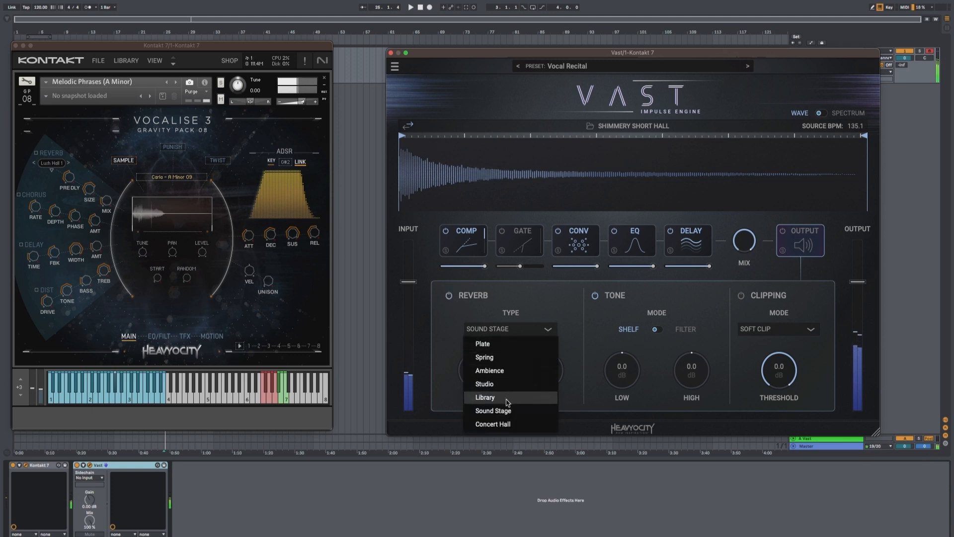
pyautogui.click(513, 372)
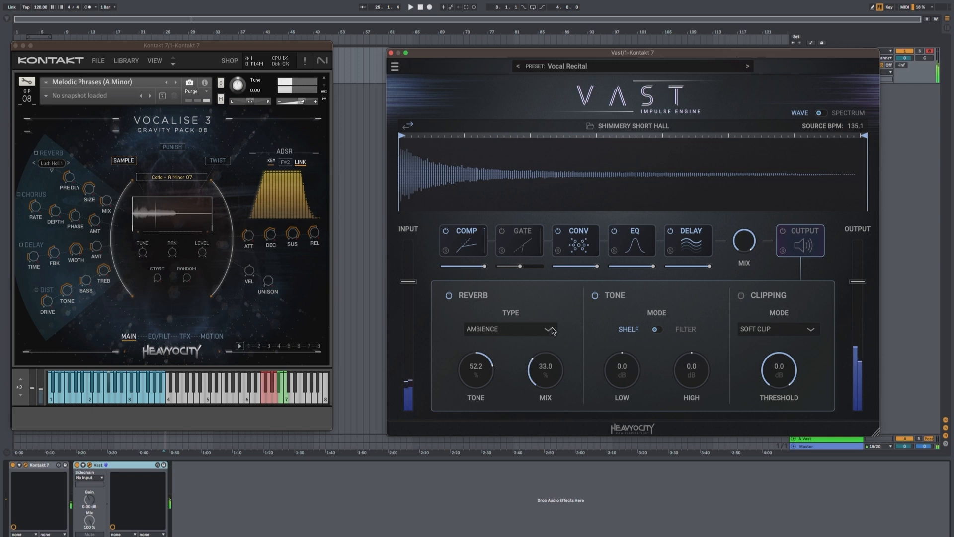
pyautogui.moveTo(558, 371); pyautogui.dragTo(559, 406)
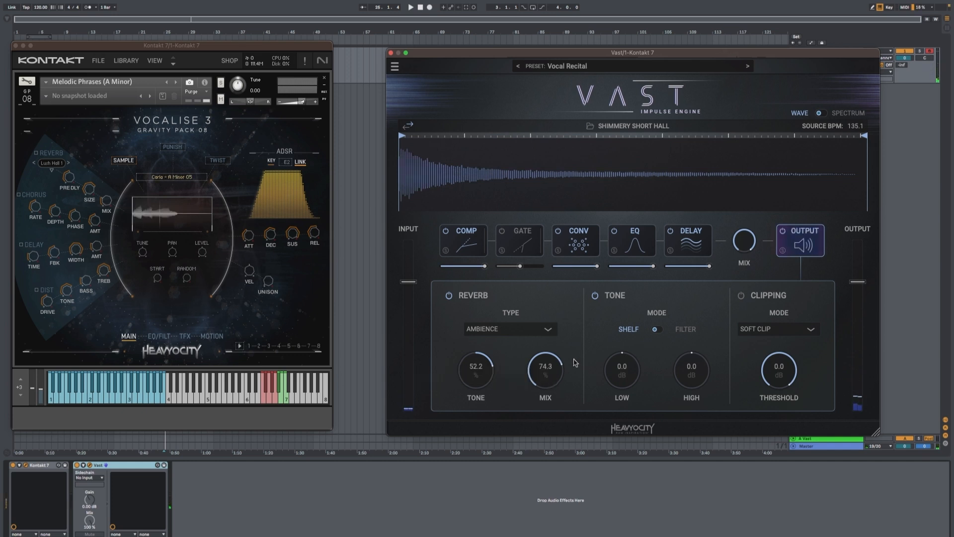
pyautogui.moveTo(566, 372); pyautogui.dragTo(573, 296)
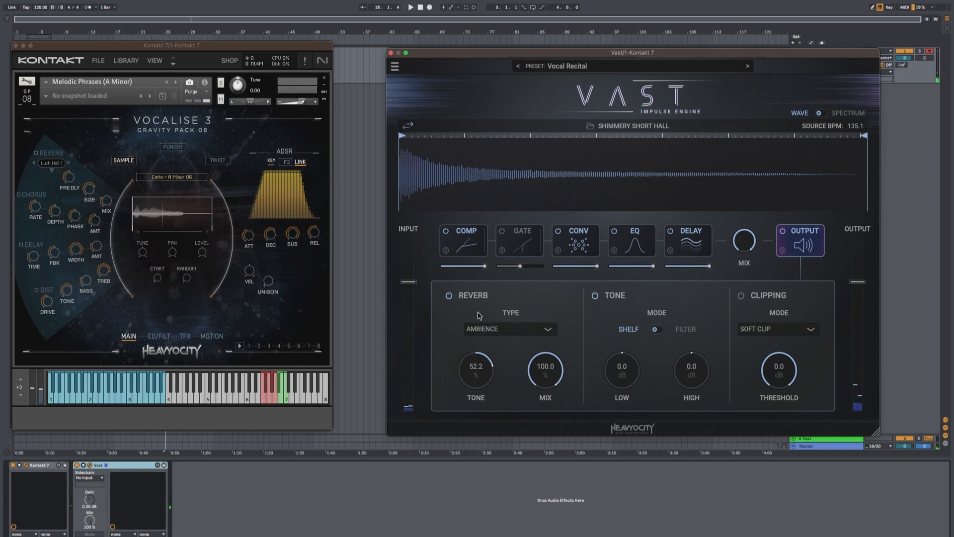
pyautogui.moveTo(506, 377); pyautogui.dragTo(472, 426)
pyautogui.moveTo(546, 380); pyautogui.dragTo(544, 395)
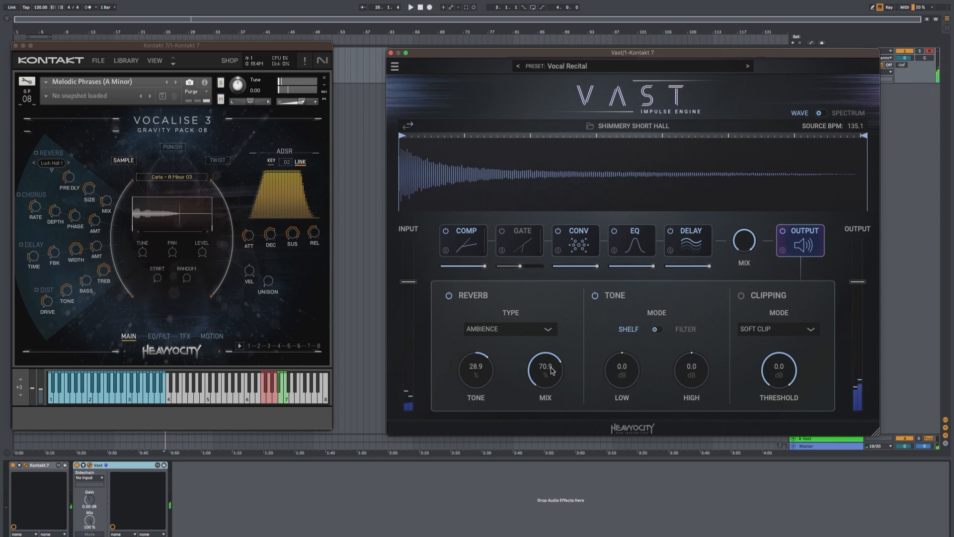
# - Switch the output tone section to Filter mode with the high at 16.23 kHz and the low at 75.0 Hz
pyautogui.click(661, 329)
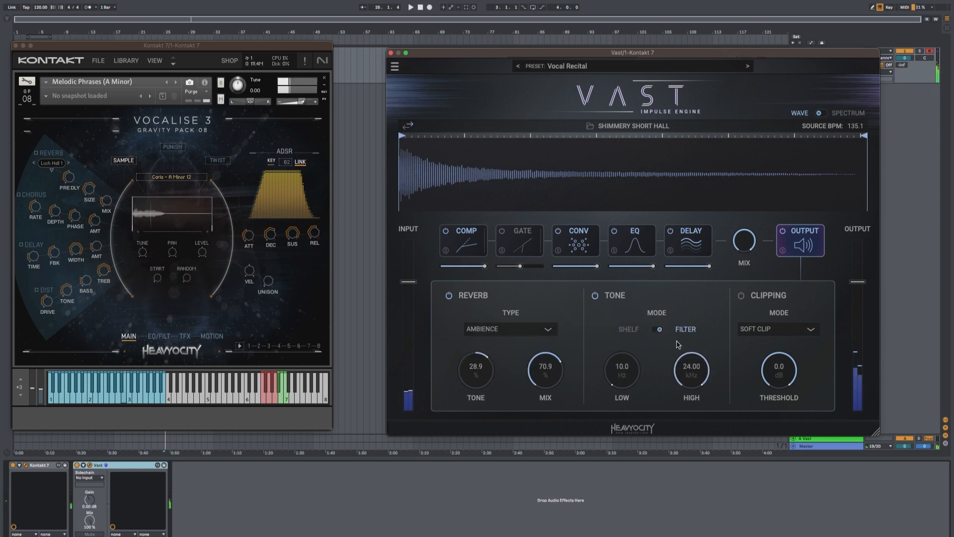
pyautogui.moveTo(682, 368)
pyautogui.mouseDown()
pyautogui.moveTo(684, 388)
pyautogui.moveTo(691, 380)
pyautogui.mouseUp()
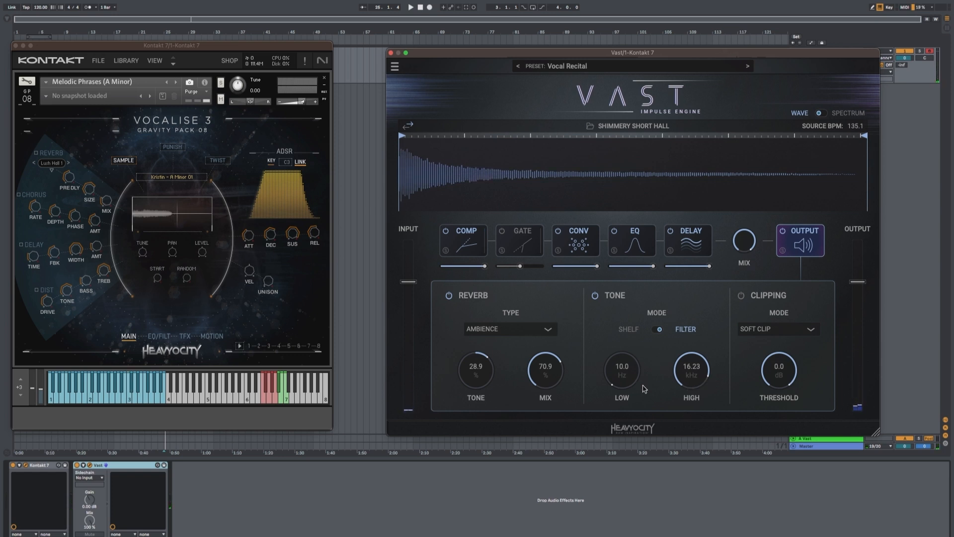
pyautogui.moveTo(604, 385); pyautogui.dragTo(646, 326)
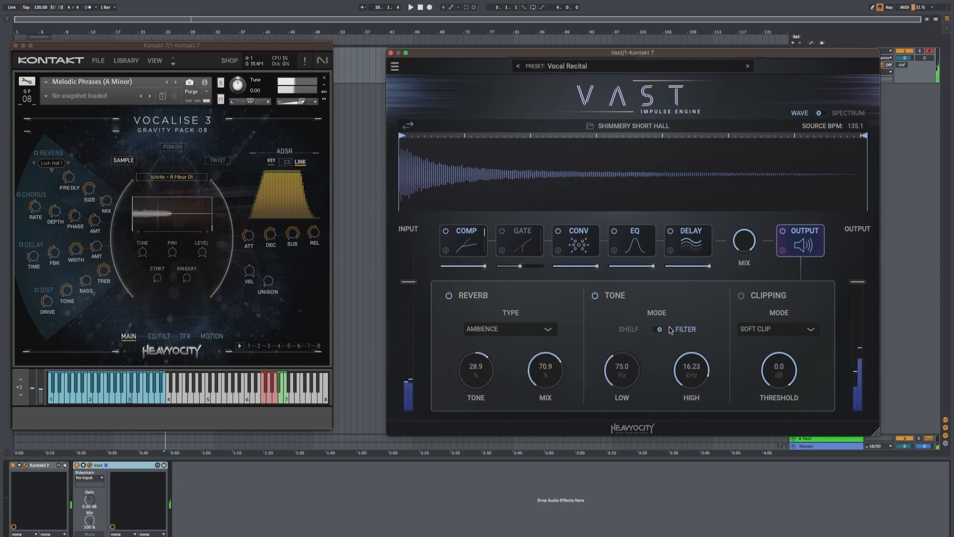
# - Enable output clipping in HQ Soft Clip mode with a -12.0 dB threshold
pyautogui.click(794, 330)
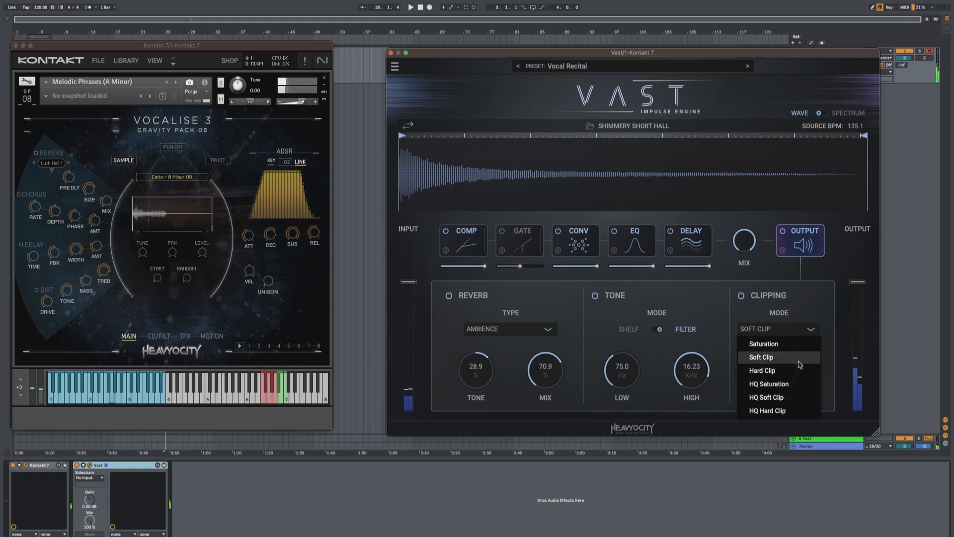
pyautogui.click(805, 398)
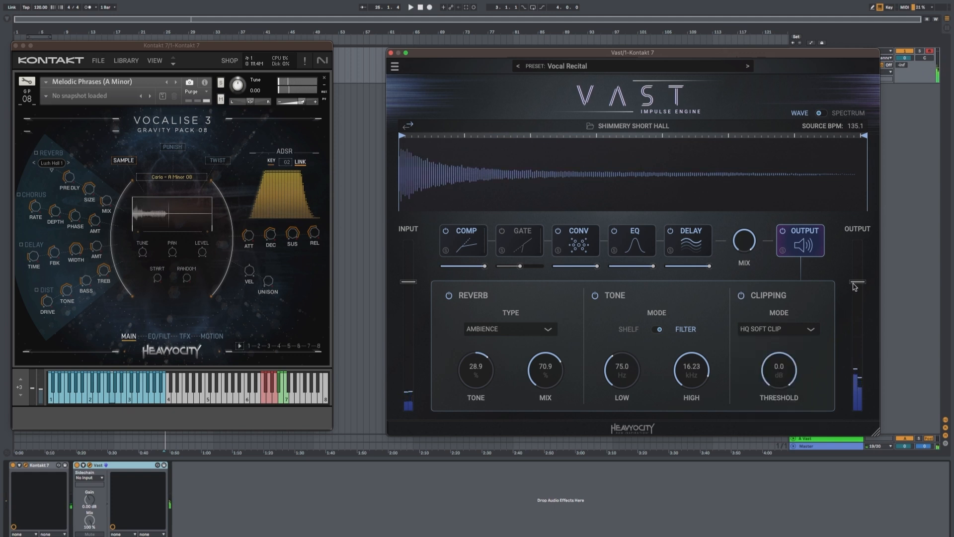
pyautogui.moveTo(783, 373); pyautogui.dragTo(769, 524)
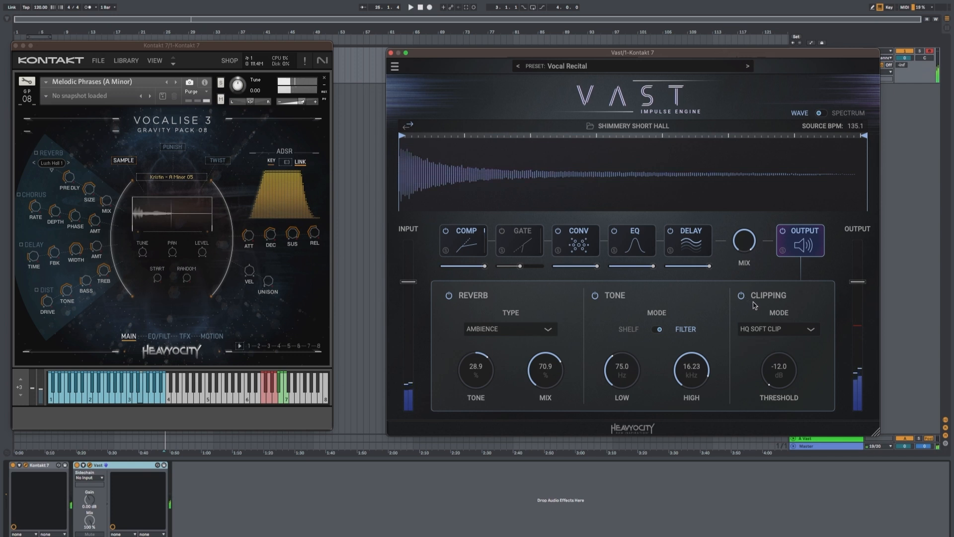
# - Move the compressor after the mix control and set -30.3 dB threshold, 11.9 dB makeup, 2.6 ms attack and 301.7 ms release
pyautogui.moveTo(467, 238); pyautogui.dragTo(756, 246)
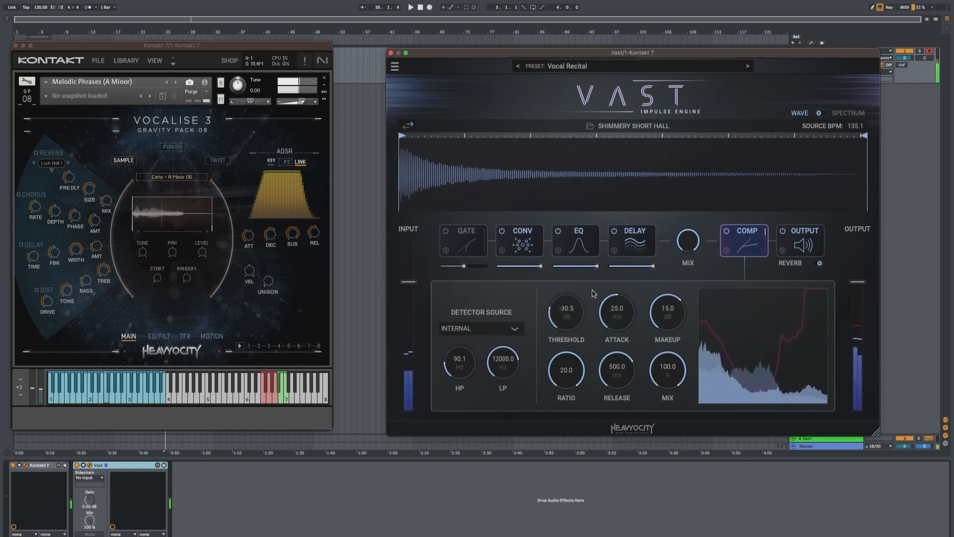
pyautogui.moveTo(675, 312); pyautogui.dragTo(675, 314)
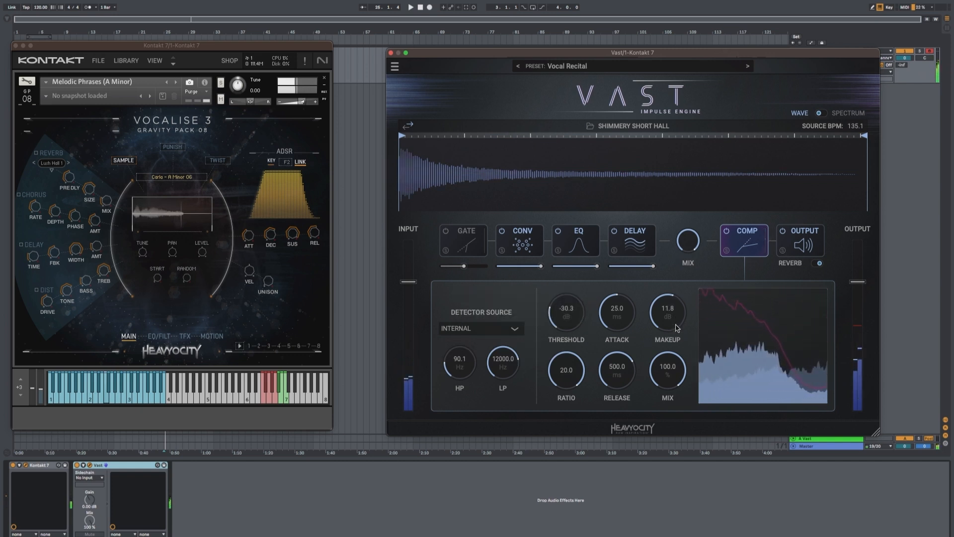
pyautogui.moveTo(626, 319); pyautogui.dragTo(627, 363)
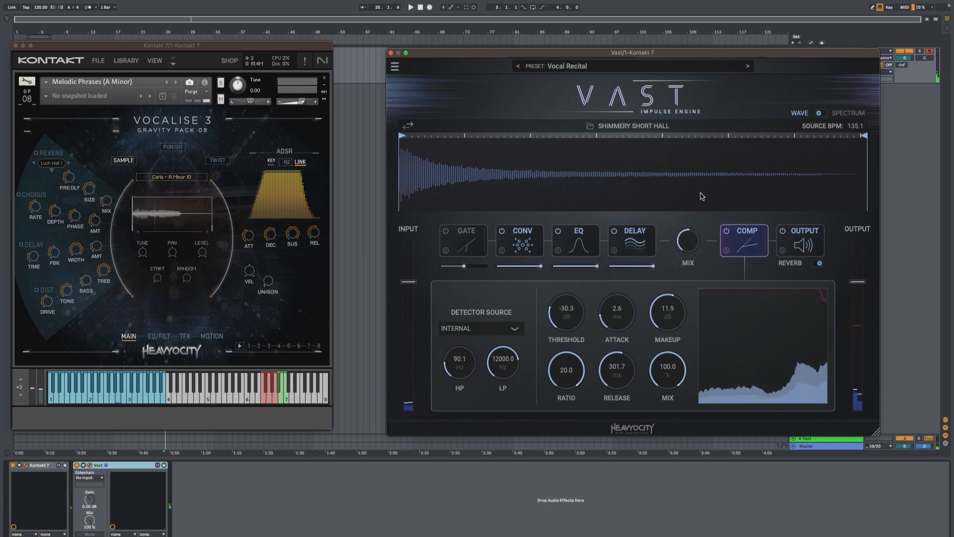
pyautogui.moveTo(702, 196)
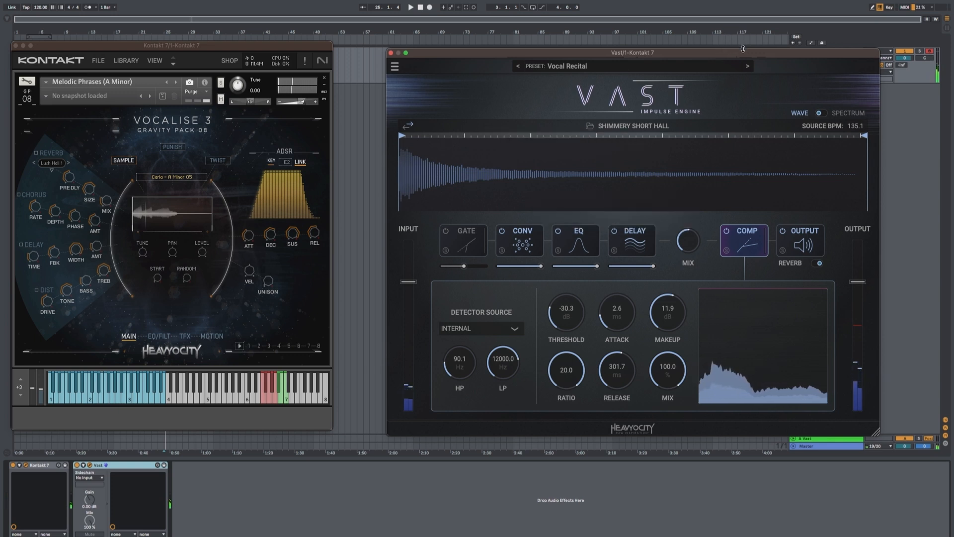
# - Step forward through the Vocals presets to audition Dynamic Berlin Verb and Frozen Universe on the vocal phrases
pyautogui.click(748, 66)
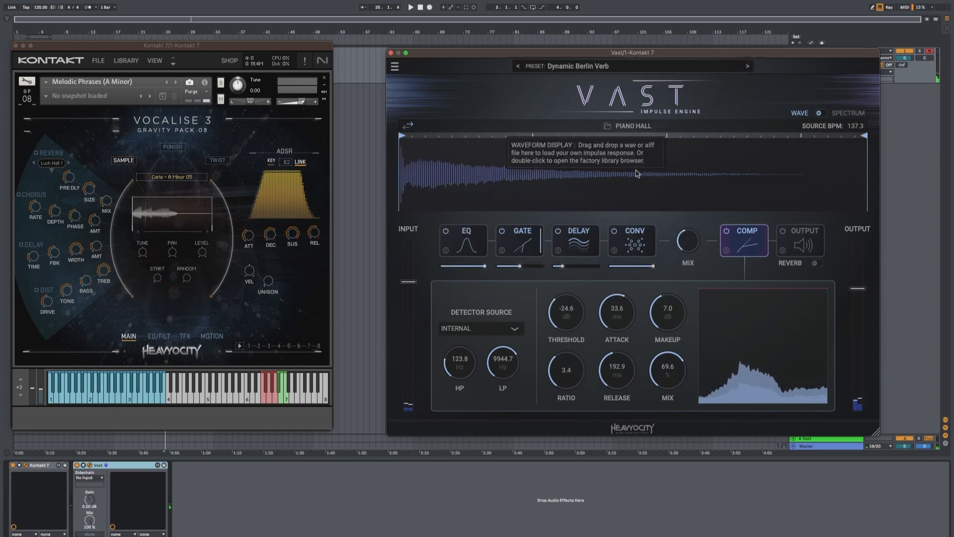
pyautogui.click(530, 65)
pyautogui.moveTo(570, 168)
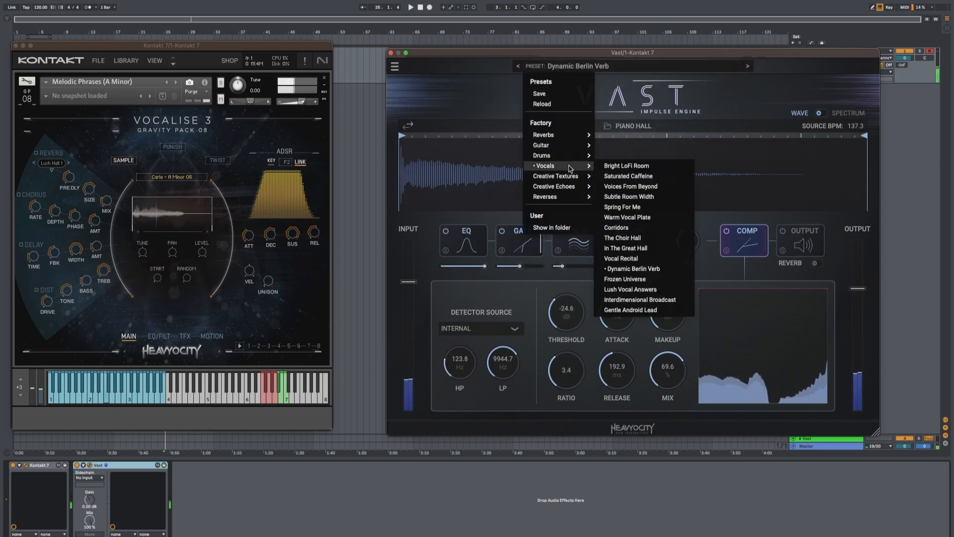
pyautogui.click(664, 103)
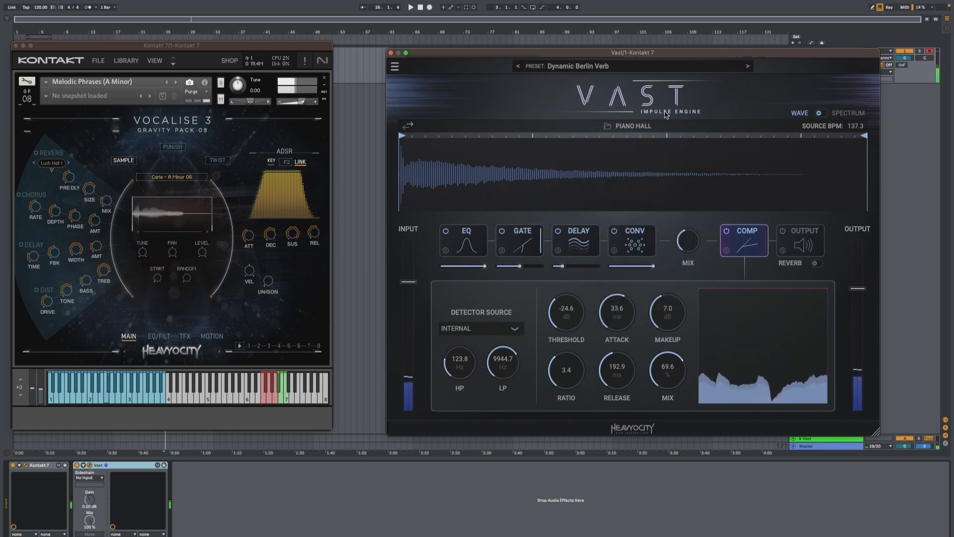
pyautogui.click(747, 65)
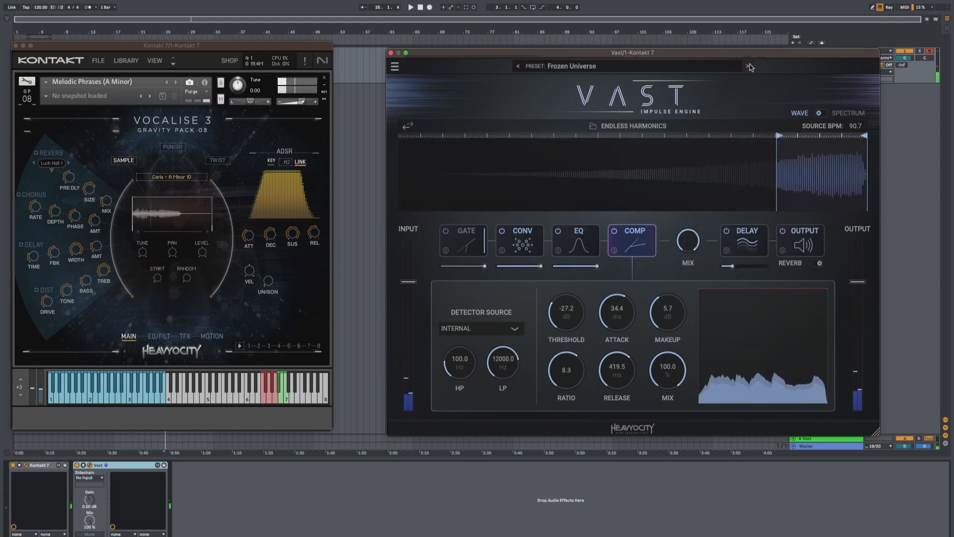
pyautogui.click(578, 66)
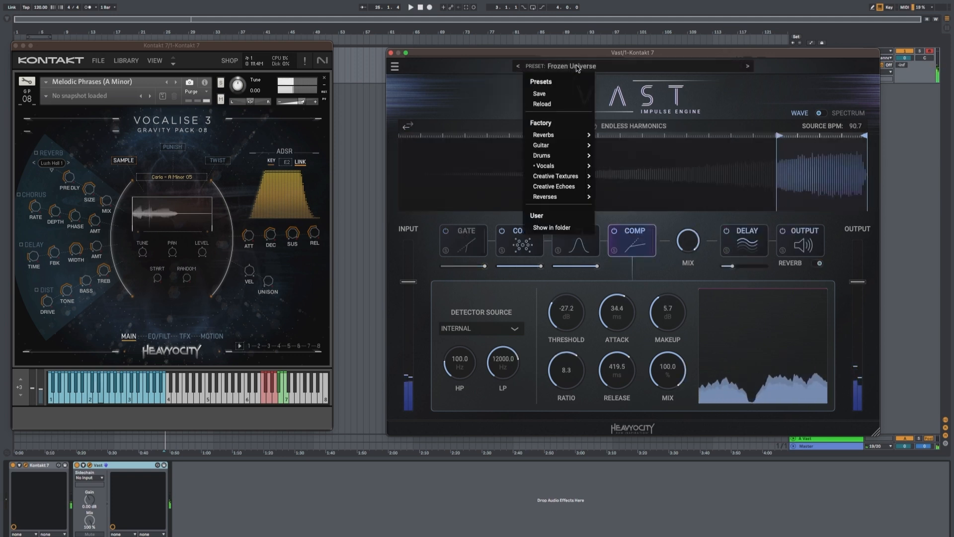
pyautogui.click(577, 68)
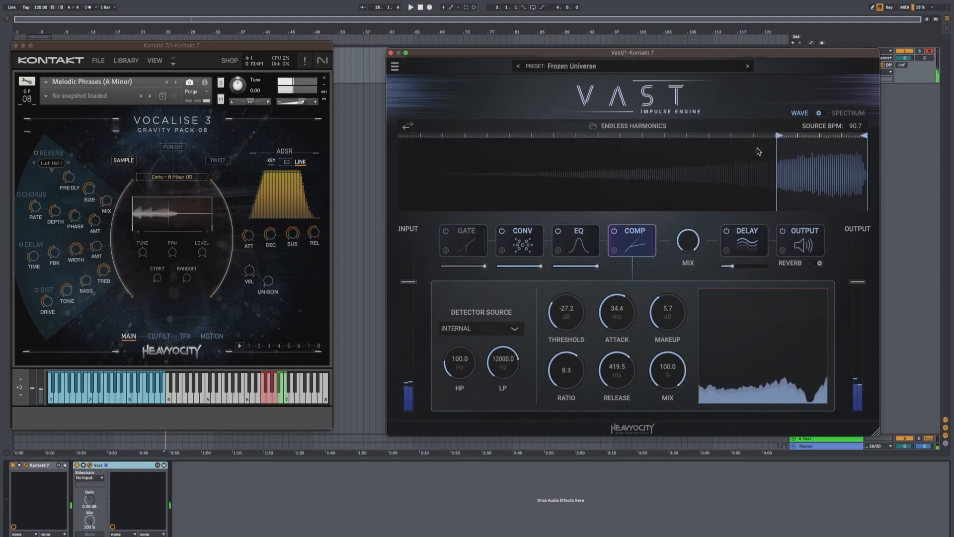
pyautogui.moveTo(422, 167)
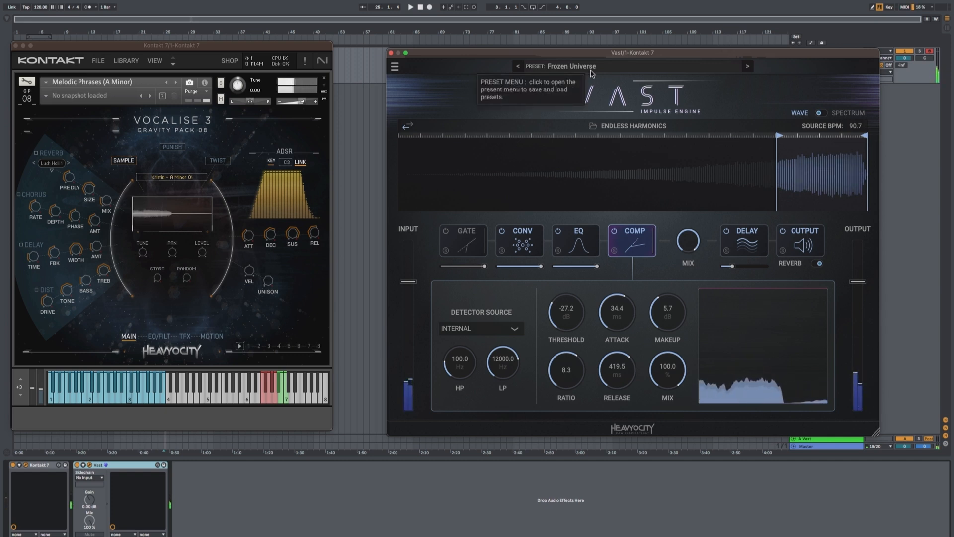
pyautogui.click(592, 73)
pyautogui.click(591, 73)
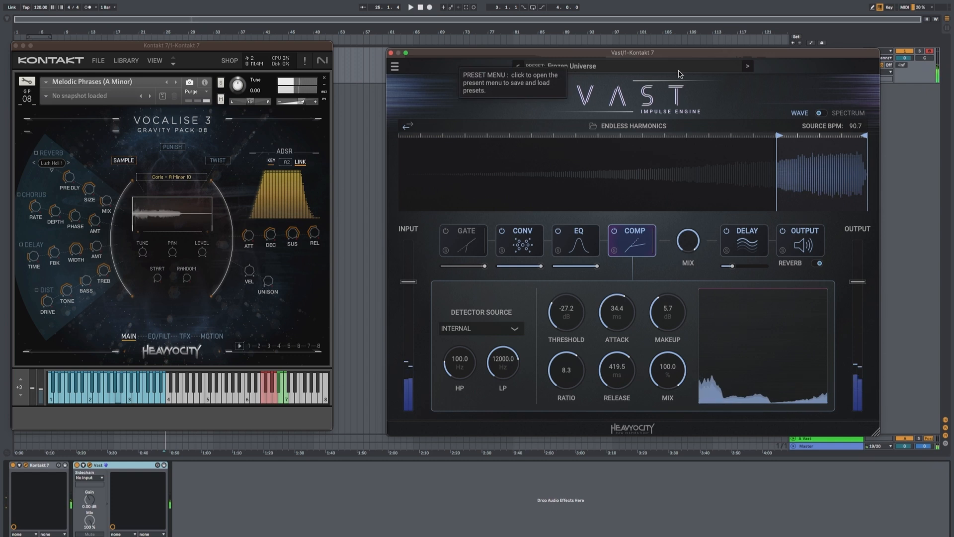
# - Load the Lush Vocal Answers preset from Vocals and step forward through Interdimensional Broadcast to Shimmer Gaze
pyautogui.click(636, 74)
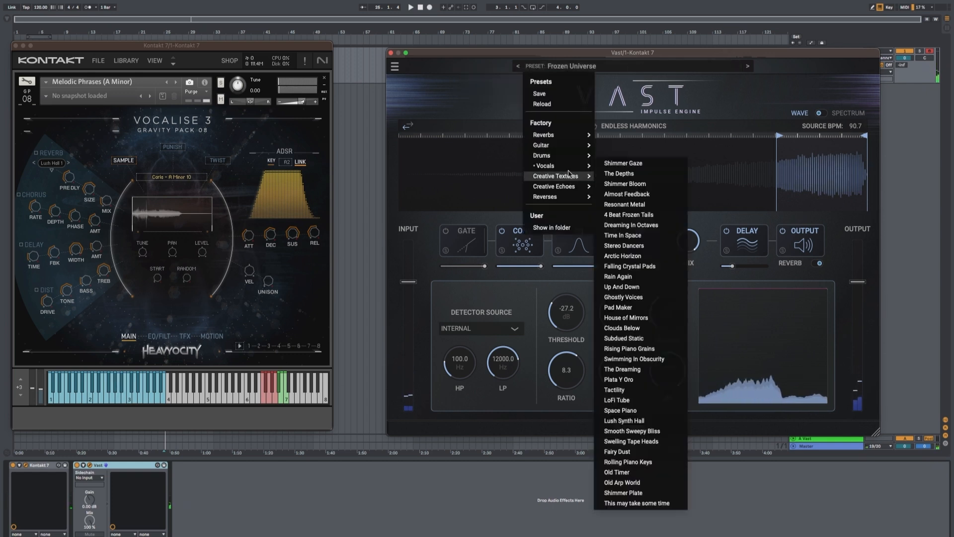
pyautogui.moveTo(556, 166)
pyautogui.click(659, 289)
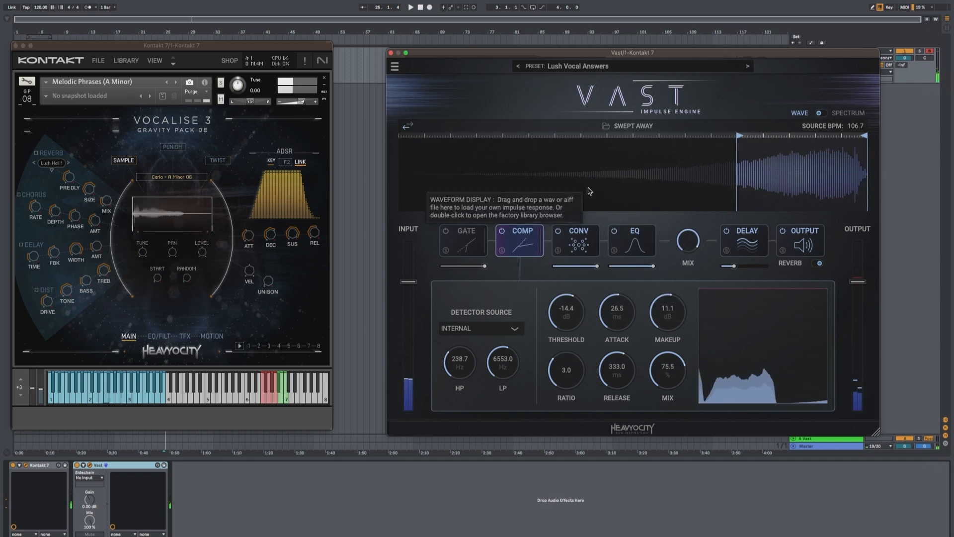
pyautogui.click(748, 67)
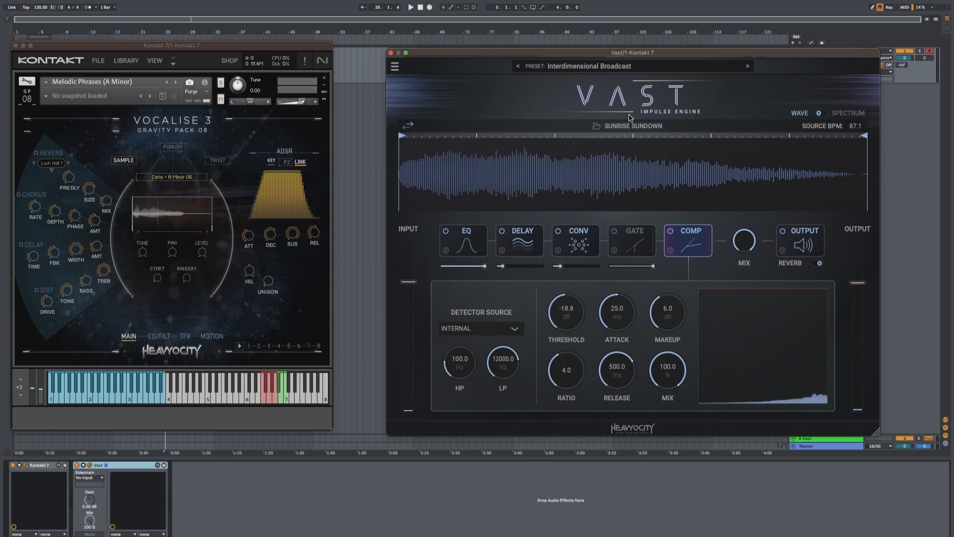
pyautogui.click(748, 67)
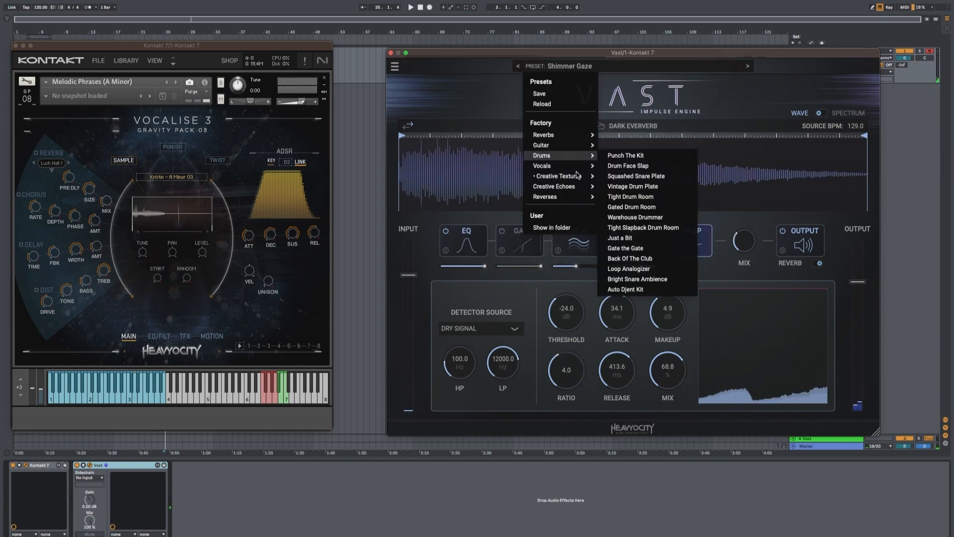
# - Browse the factory Reverbs categories and load the Studio Room preset from Rooms
pyautogui.moveTo(572, 179)
pyautogui.moveTo(564, 135)
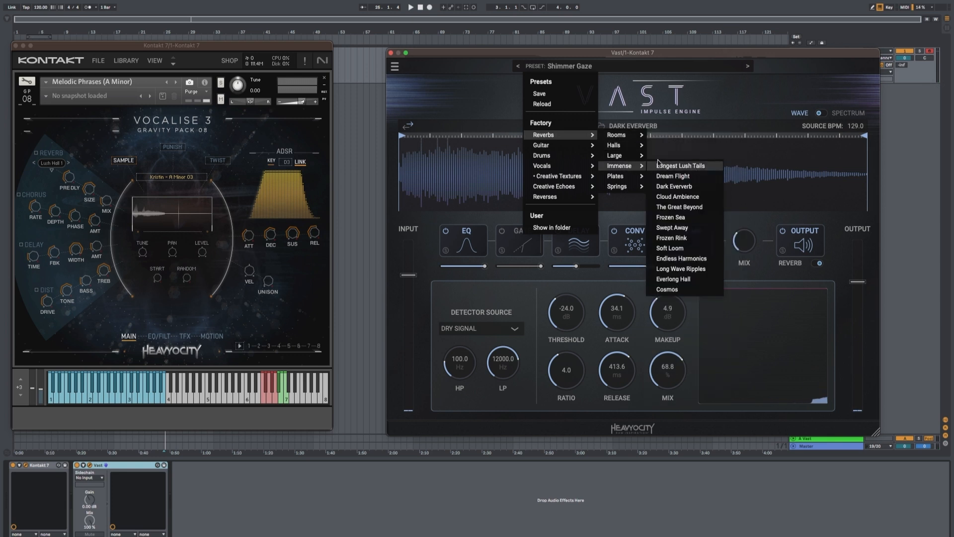
pyautogui.moveTo(633, 158)
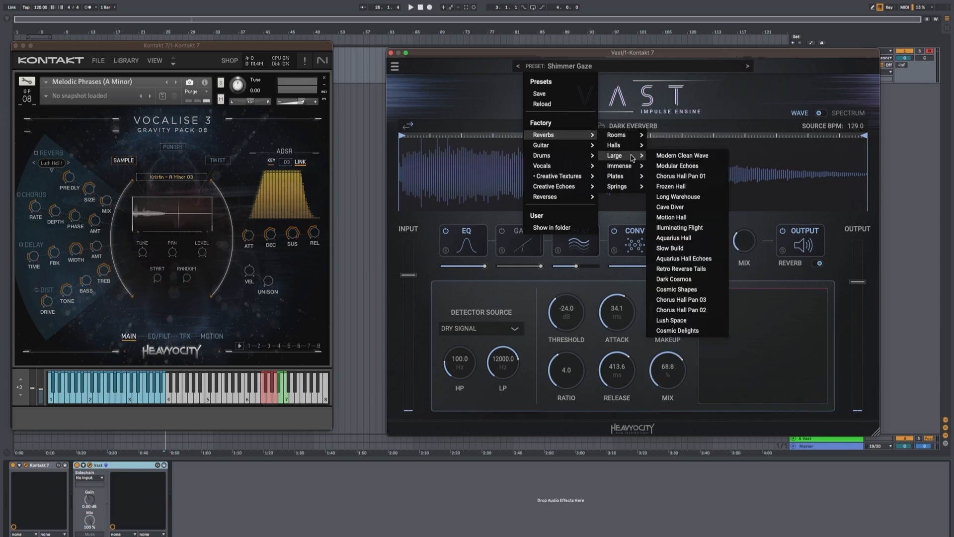
pyautogui.moveTo(627, 135)
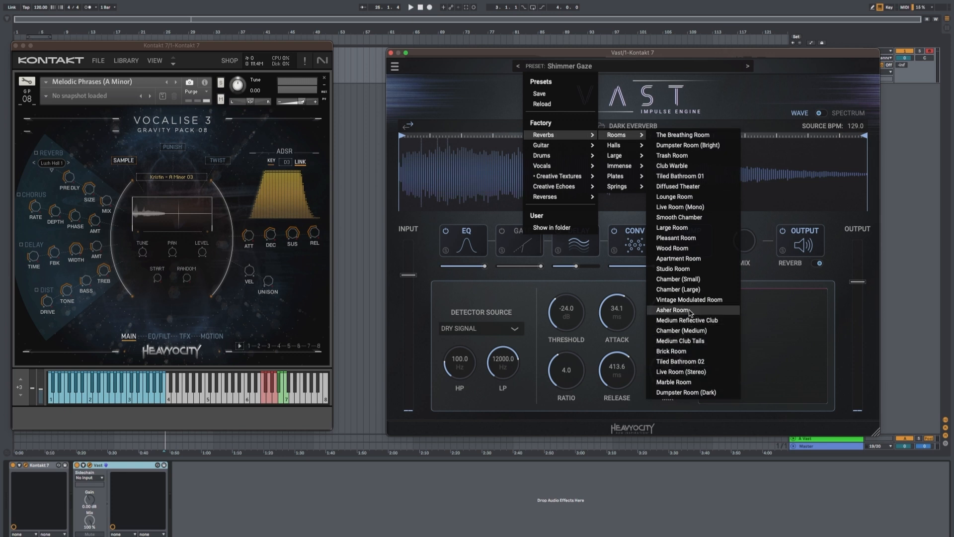
pyautogui.click(690, 273)
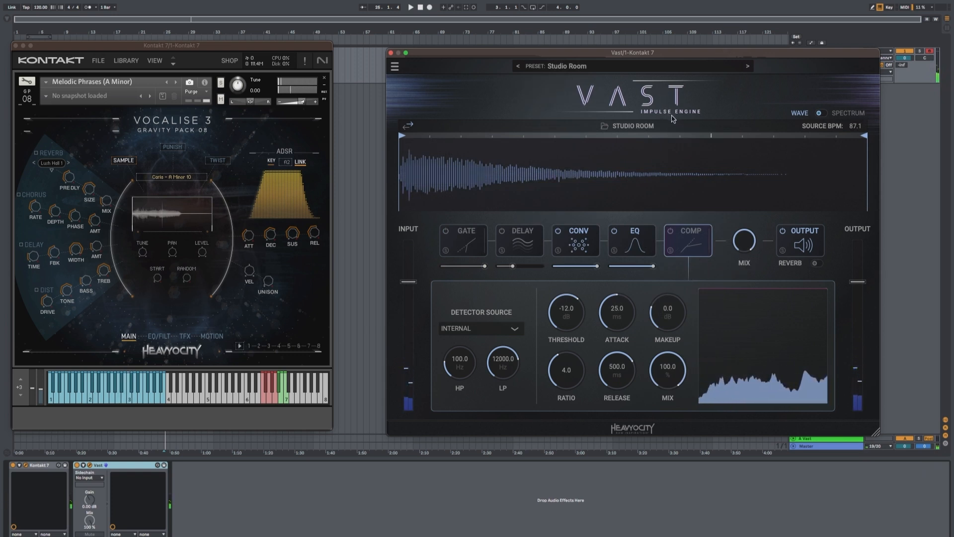
# - Examine the convolution settings and EQ curve of the Studio Room preset
pyautogui.click(627, 246)
pyautogui.click(588, 248)
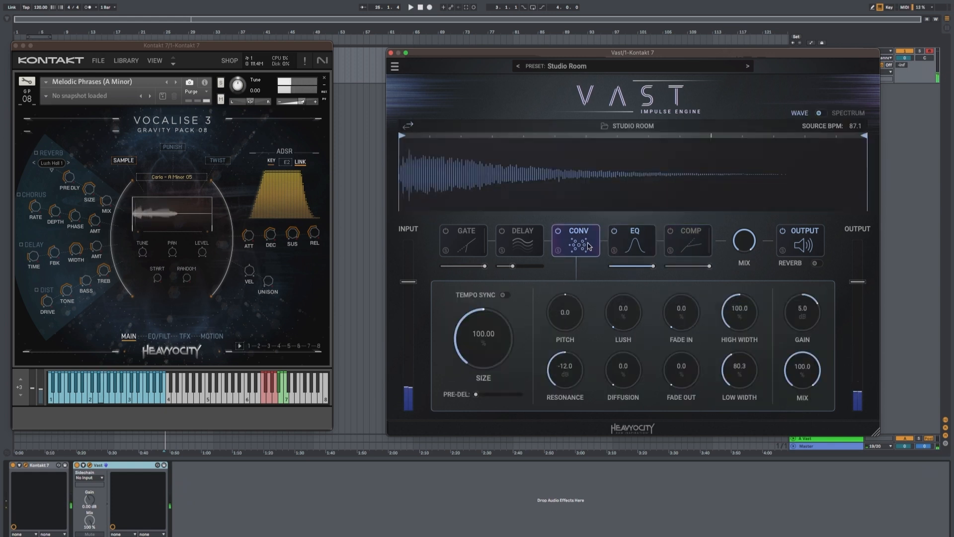
pyautogui.click(633, 249)
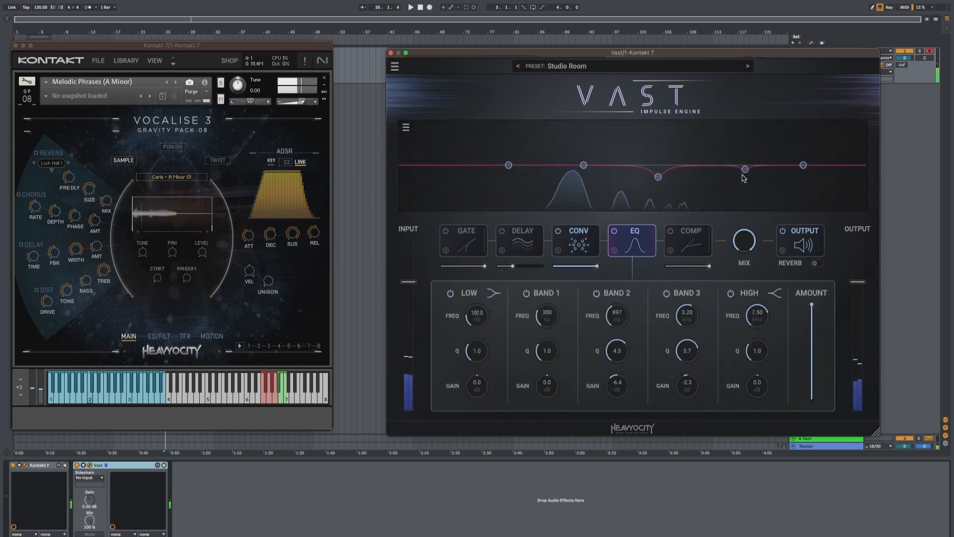
# - Switch to the Chamber (Small) preset that follows Studio Room
pyautogui.click(574, 72)
pyautogui.click(674, 74)
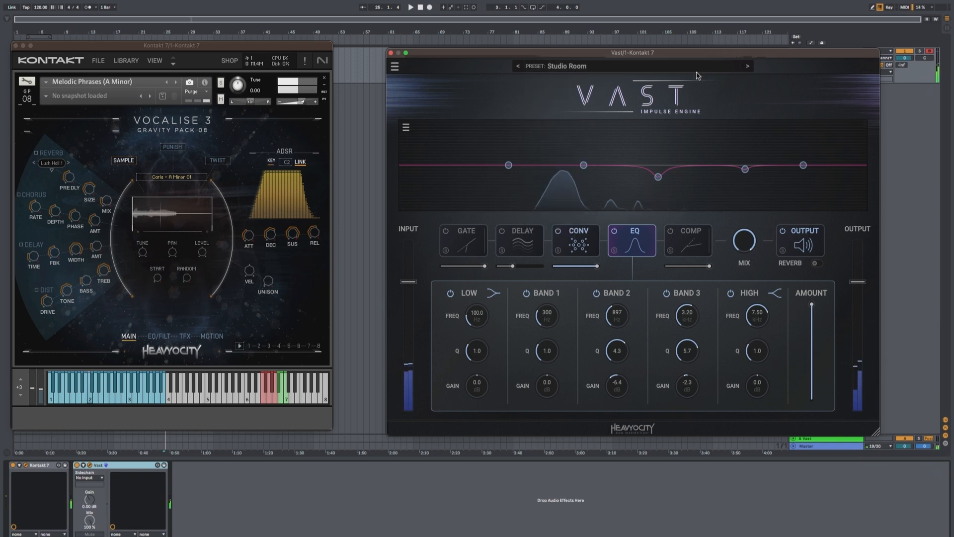
pyautogui.click(747, 68)
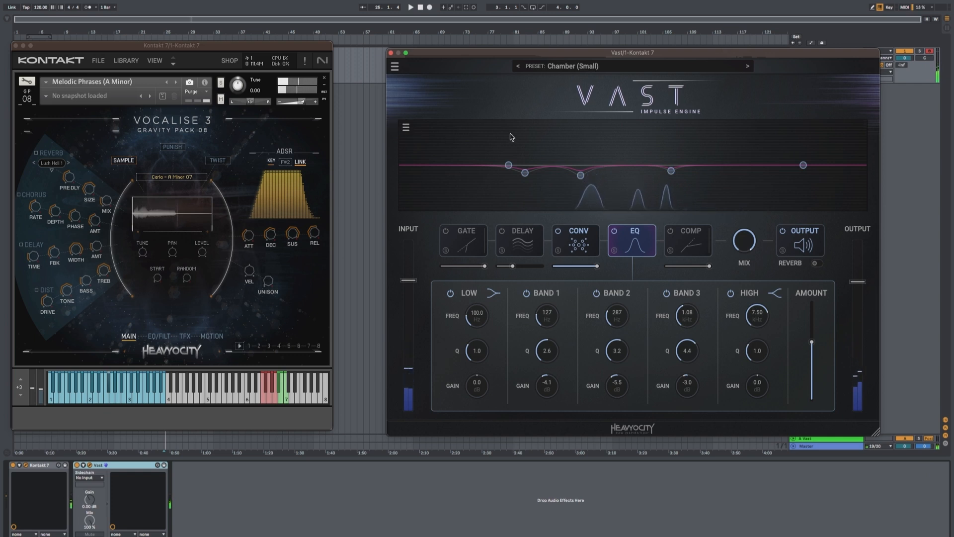
# - Reset the EQ and rebuild its bands with Get IR Resonances for the small chamber impulse
pyautogui.click(406, 127)
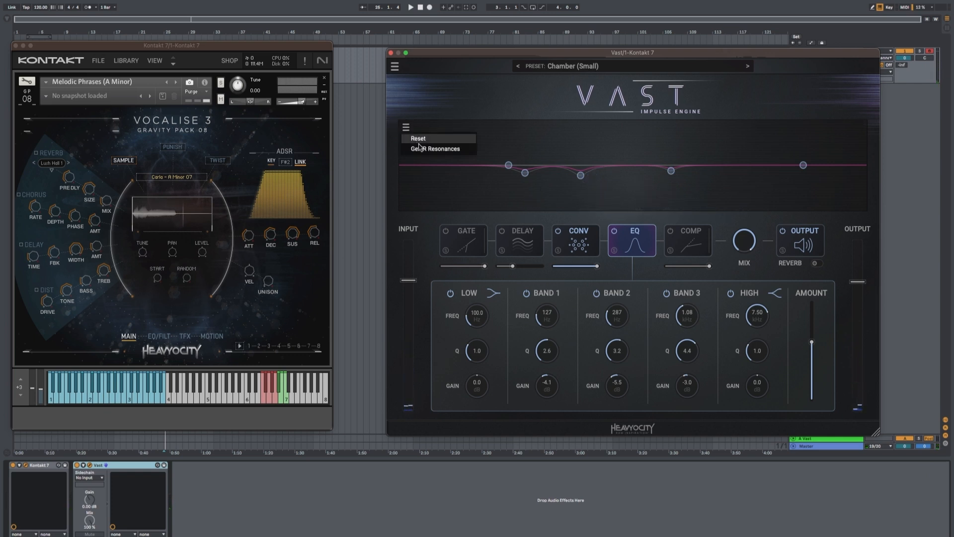
pyautogui.click(418, 138)
pyautogui.click(408, 128)
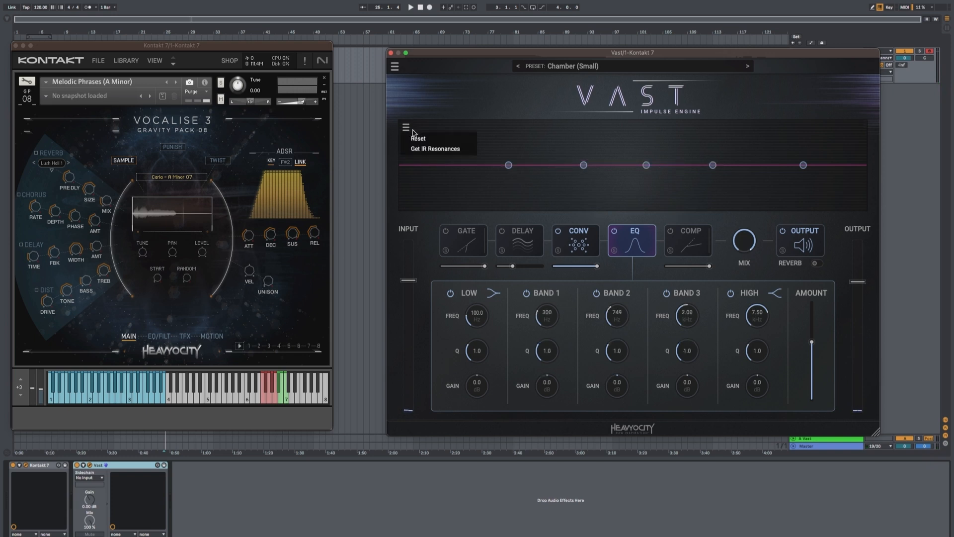
pyautogui.click(442, 150)
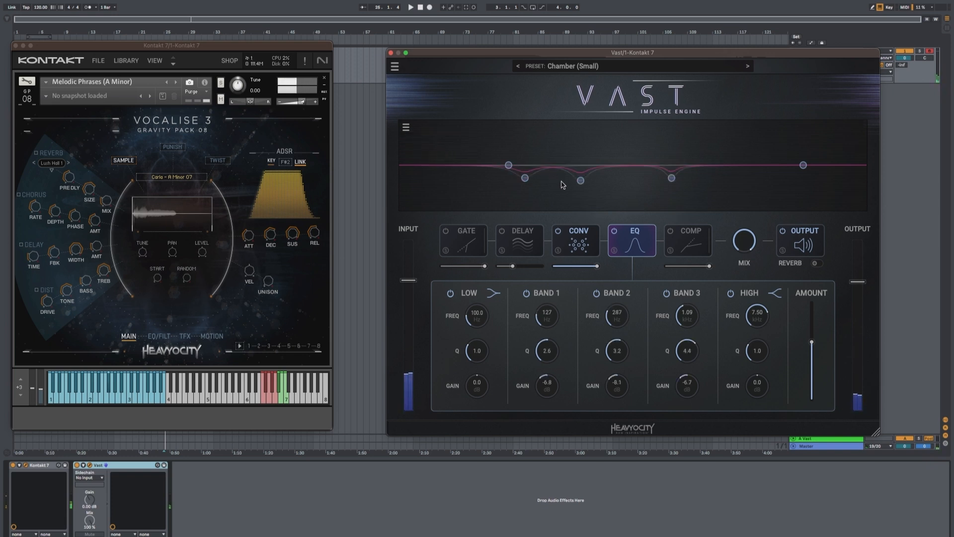
# - Restore the Chamber (Small) preset by switching away and back, and apply Get IR Resonances to its EQ
pyautogui.click(749, 66)
pyautogui.click(518, 66)
pyautogui.click(406, 127)
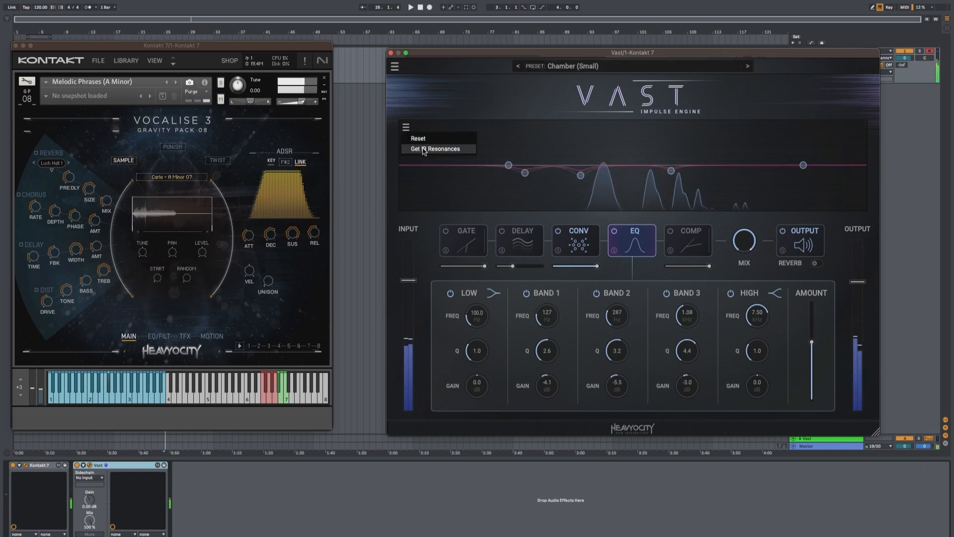
pyautogui.click(442, 149)
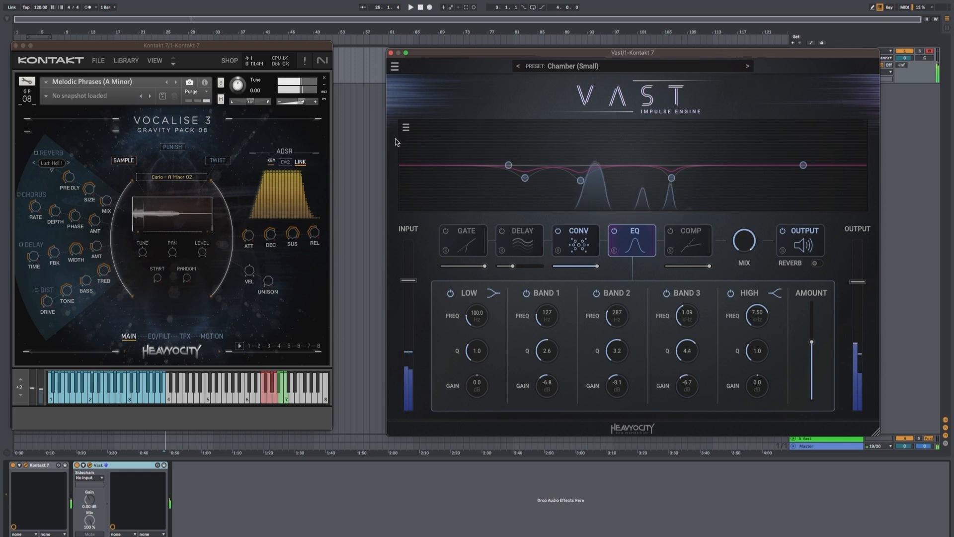
pyautogui.click(406, 127)
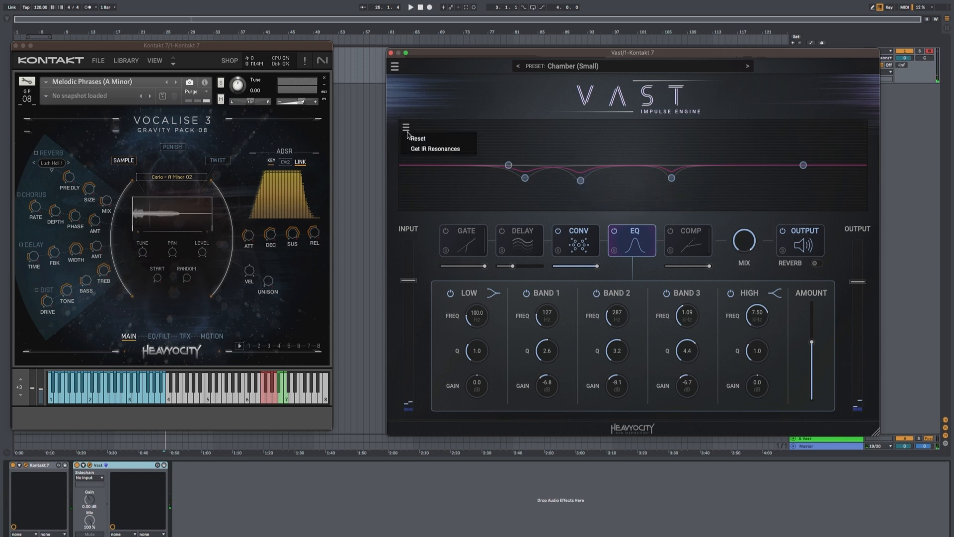
pyautogui.click(526, 112)
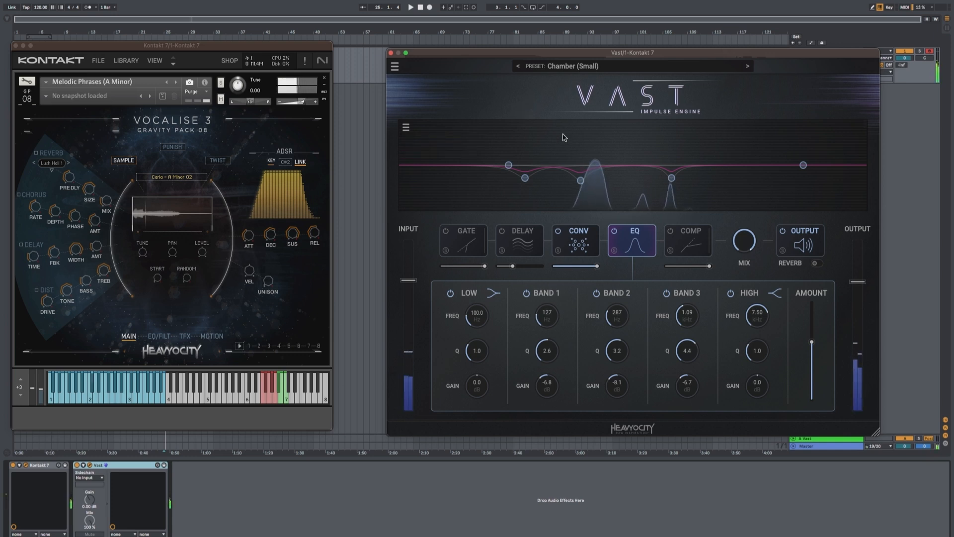
# - Review the convolution, delay, gate, compressor, output and EQ modules of the Chamber (Small) preset
pyautogui.click(585, 244)
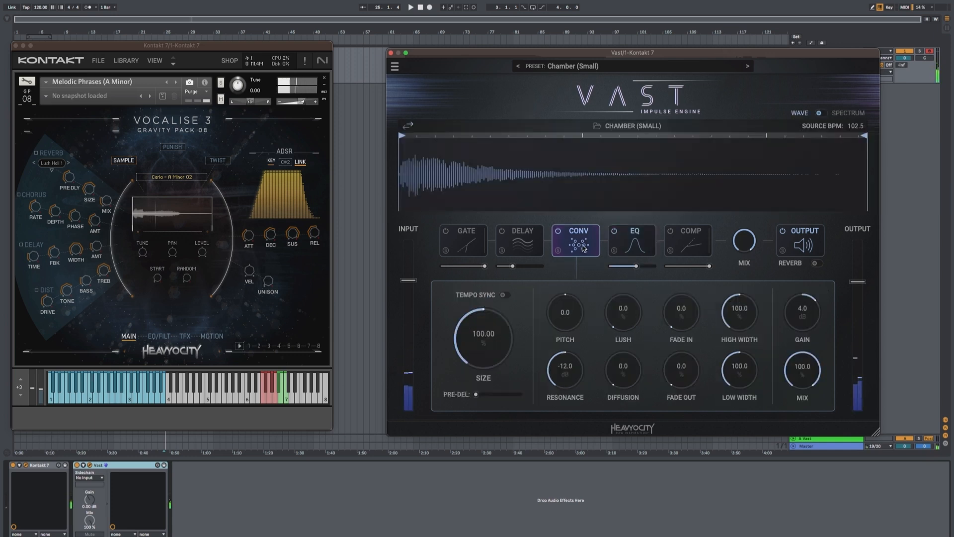
pyautogui.click(529, 249)
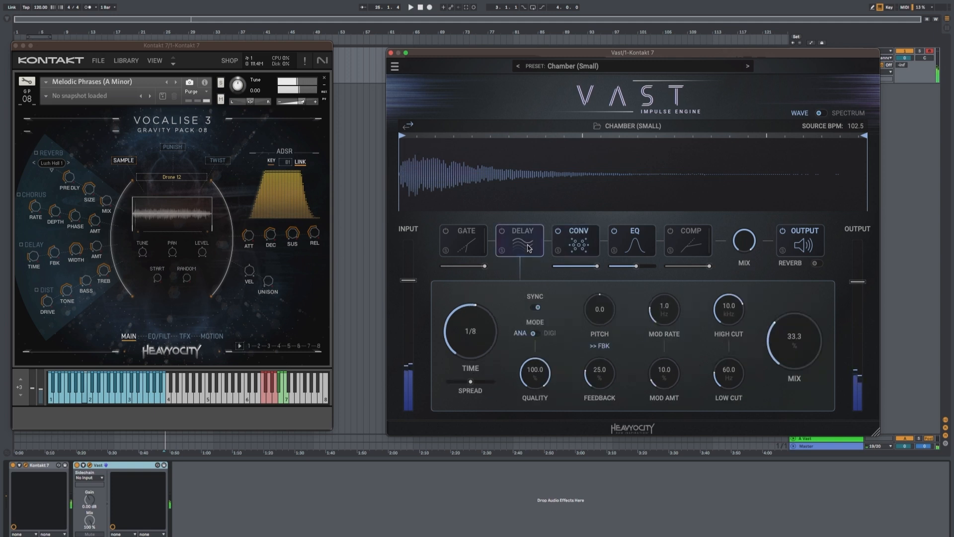
pyautogui.click(479, 241)
pyautogui.click(677, 247)
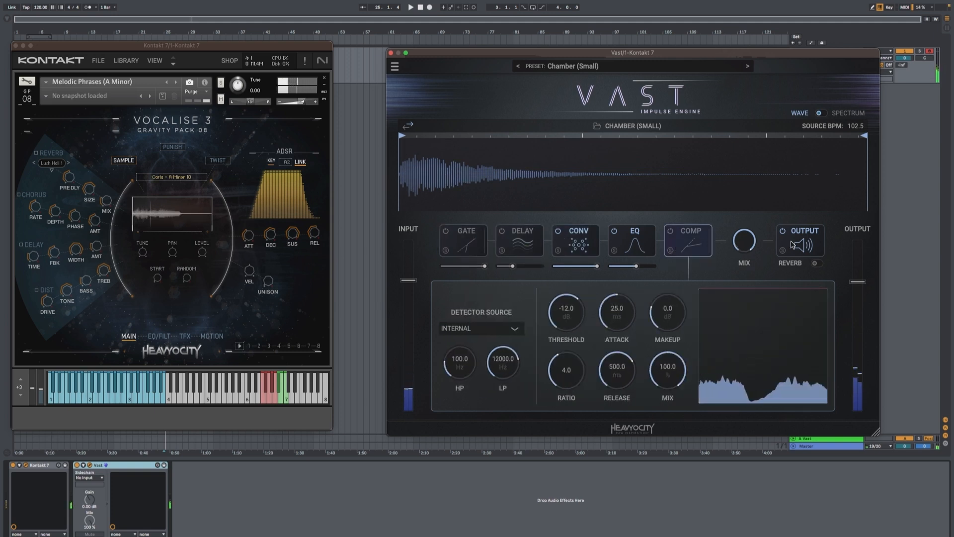
pyautogui.click(809, 245)
pyautogui.click(642, 246)
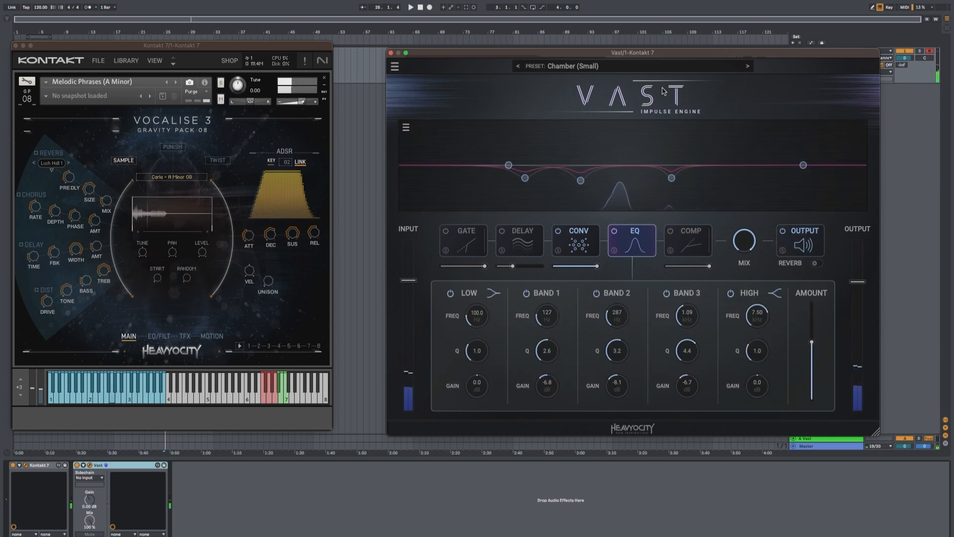
# - Load the Shimmer Gaze preset from the Creative Textures factory category and inspect its delay and convolution modules
pyautogui.click(395, 67)
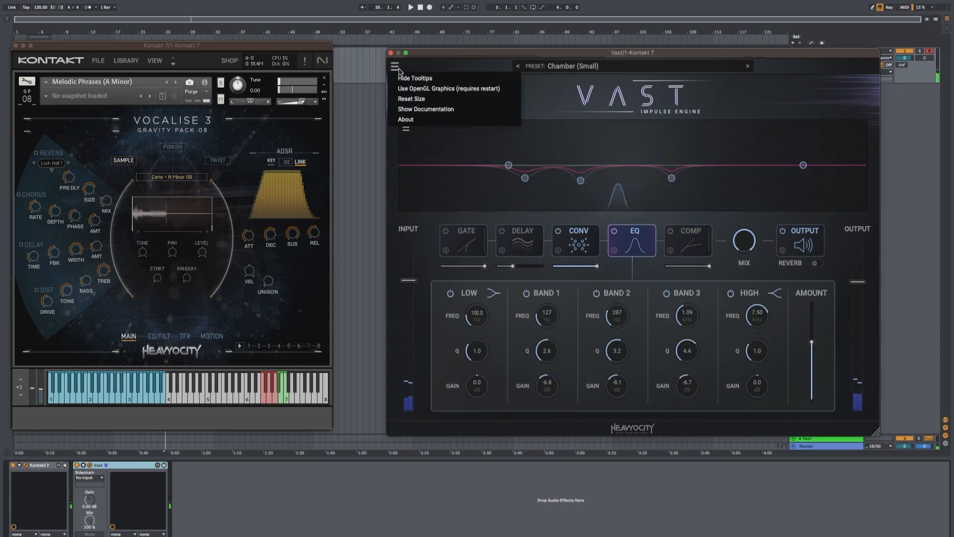
pyautogui.click(571, 66)
pyautogui.moveTo(558, 178)
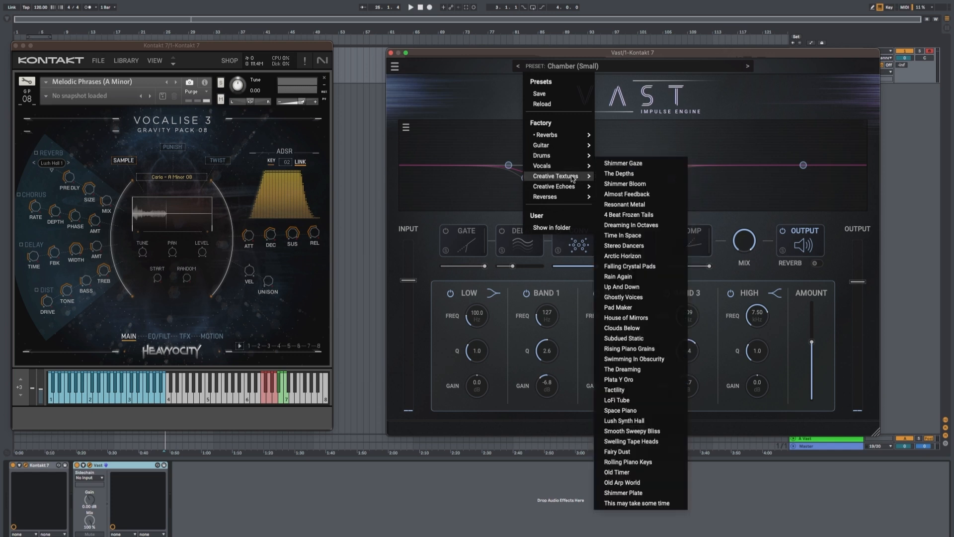
pyautogui.click(454, 57)
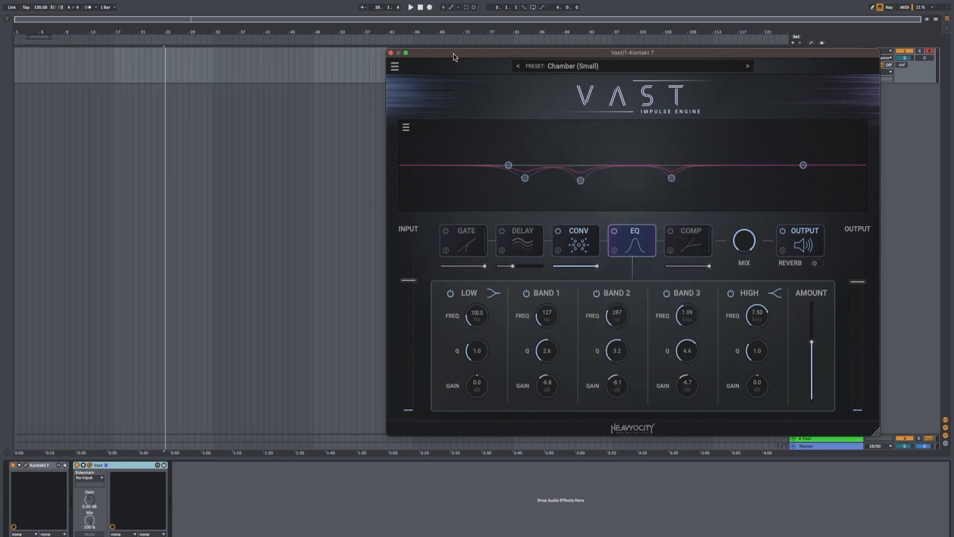
pyautogui.click(571, 67)
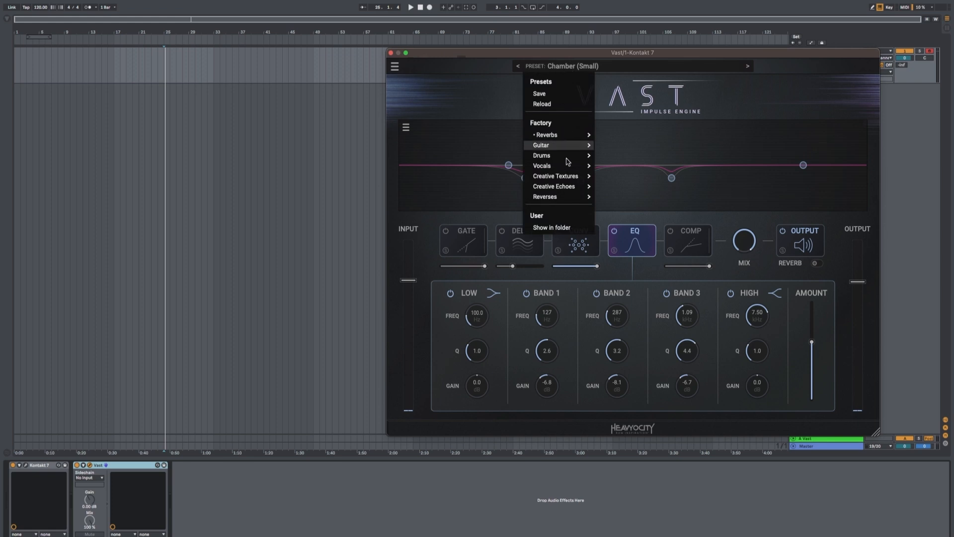
pyautogui.moveTo(575, 177)
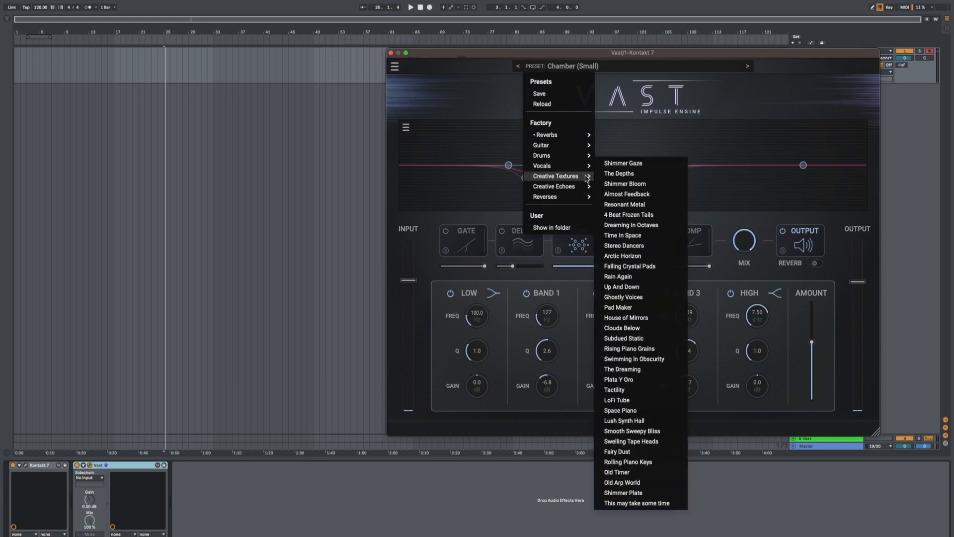
pyautogui.click(621, 163)
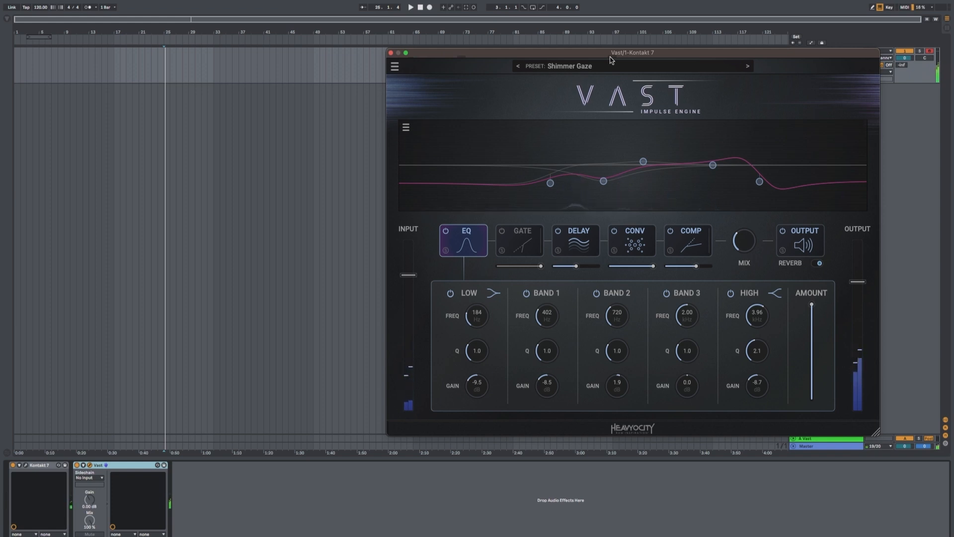
pyautogui.click(579, 243)
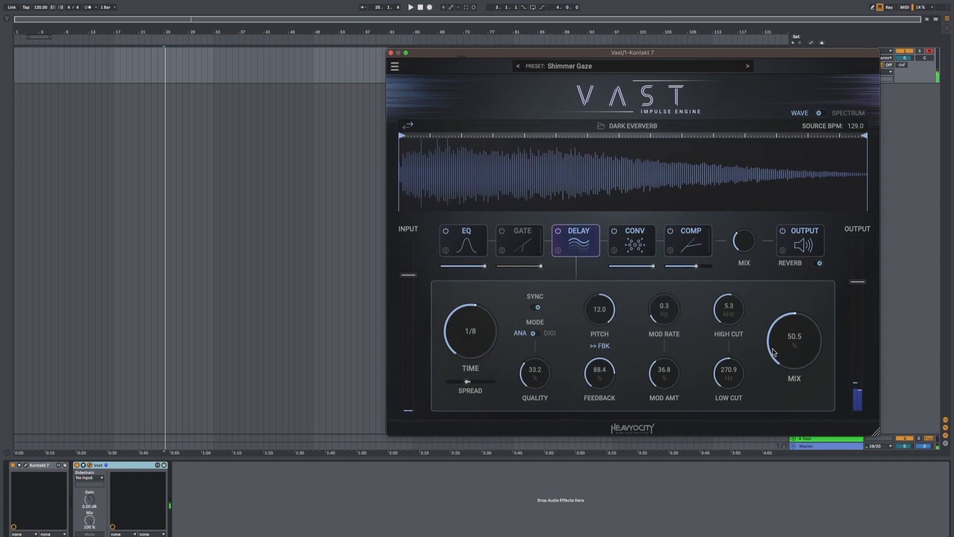
pyautogui.click(634, 242)
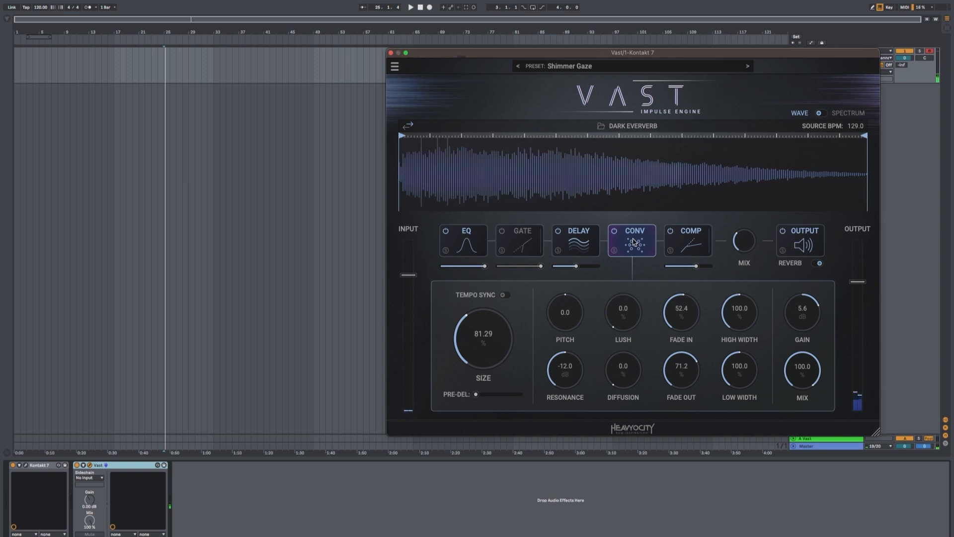
# - Step through The Depths to the Shimmer Bloom preset and extend the end point of its Loom Hall 02 impulse
pyautogui.click(748, 66)
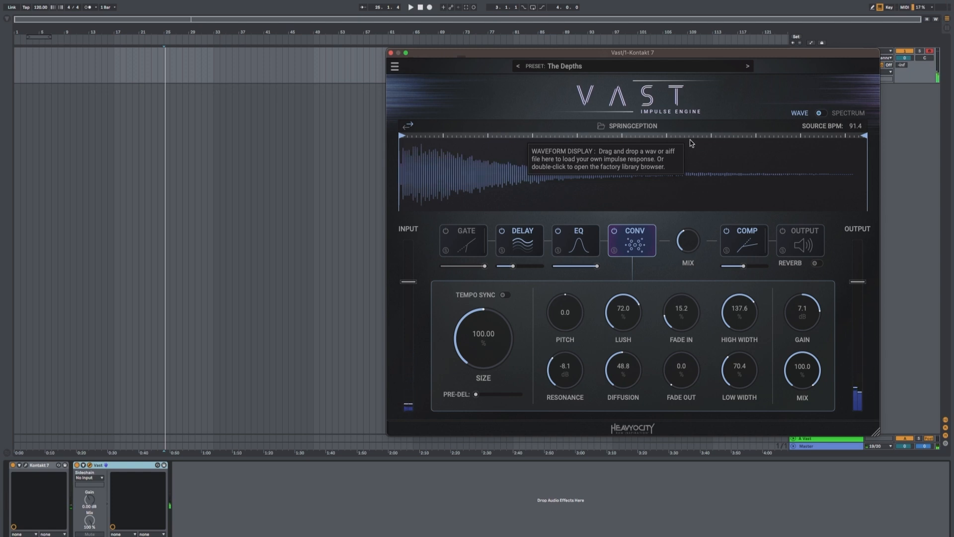
pyautogui.click(748, 66)
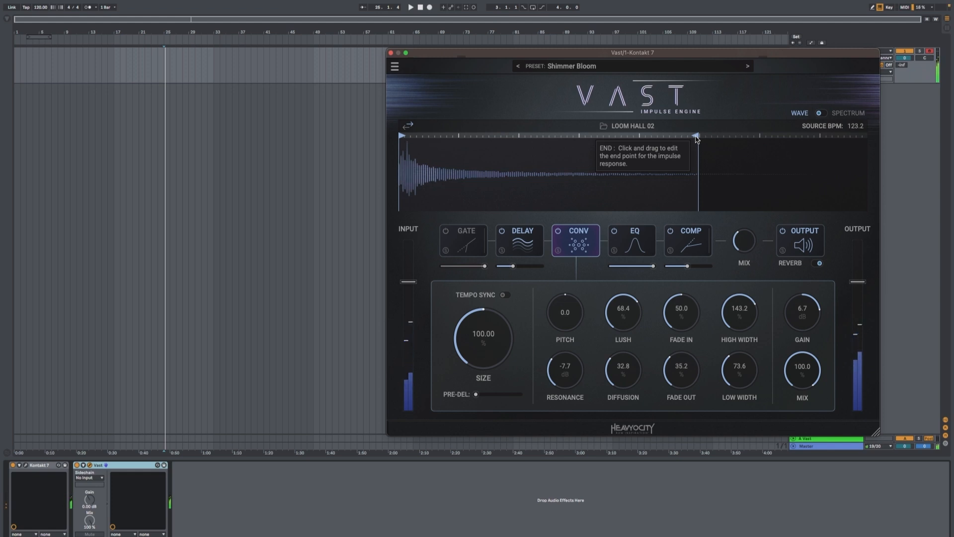
pyautogui.moveTo(696, 138); pyautogui.dragTo(759, 131)
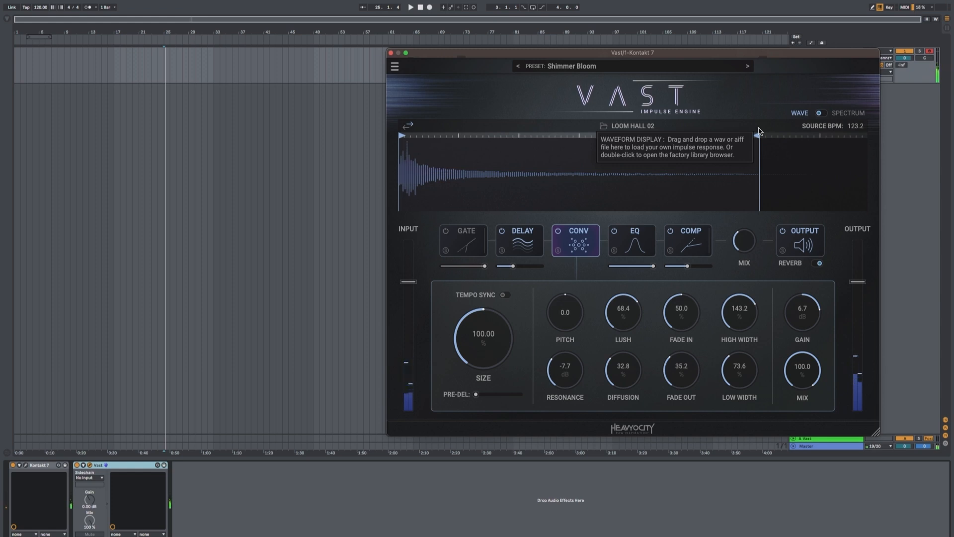
# - Advance to the Almost Feedback preset, reverse its impulse and replace it with Bubblier from the Textures impulses
pyautogui.click(747, 66)
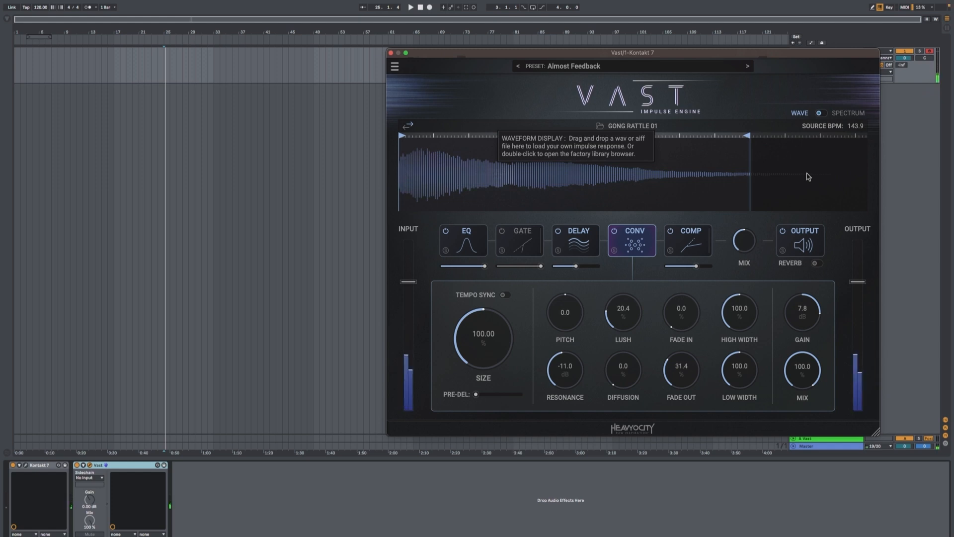
pyautogui.click(408, 125)
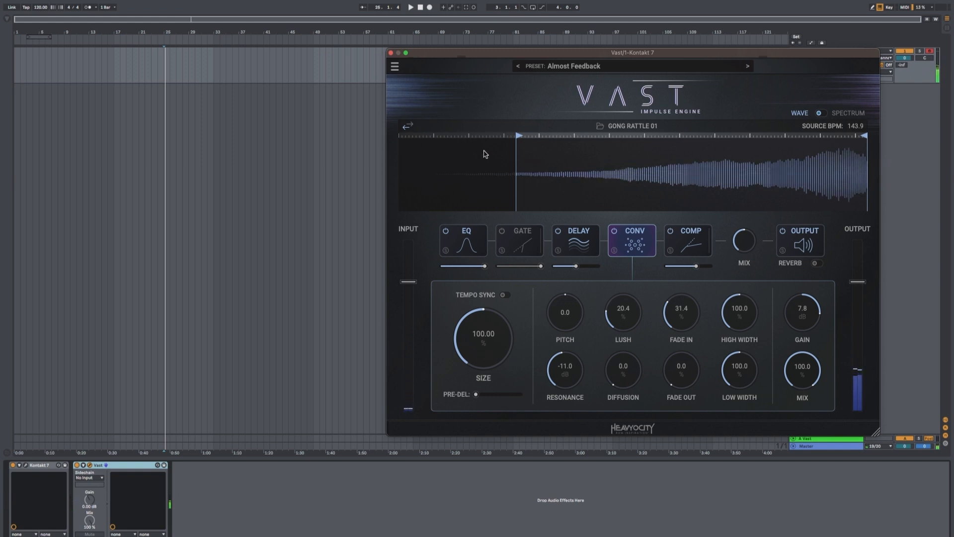
pyautogui.click(627, 126)
pyautogui.click(465, 297)
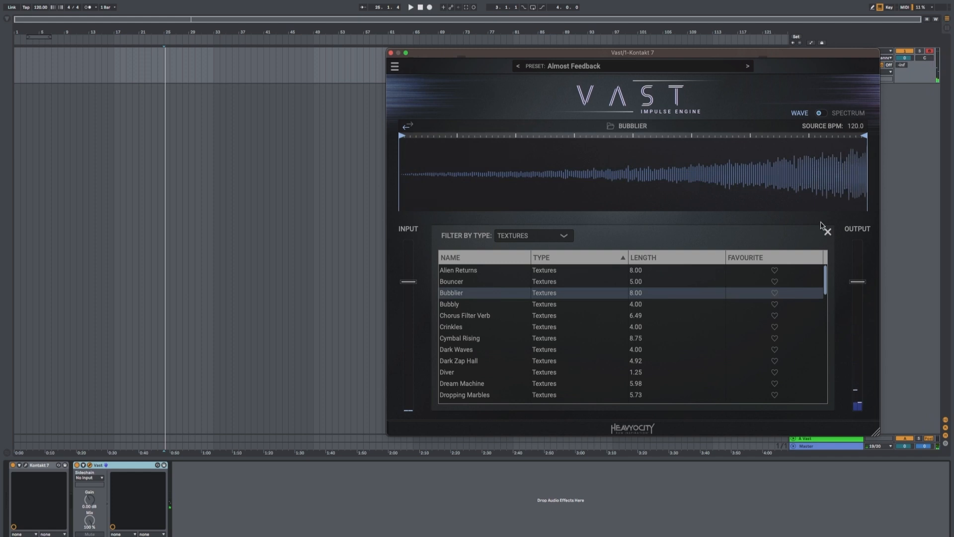
pyautogui.click(827, 231)
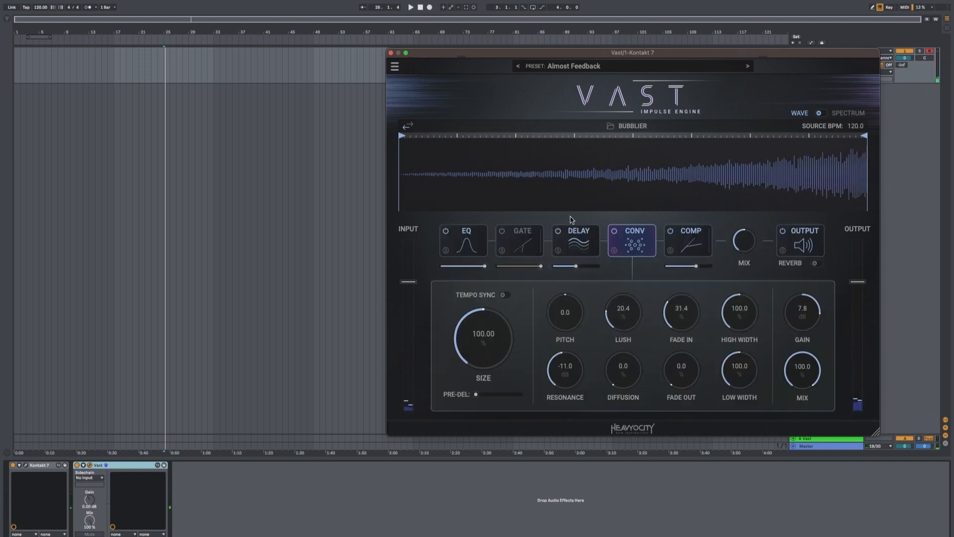
# - Trim the reversed Bubblier impulse's start to its midpoint, restore its forward direction and extend its end point to near the tail
pyautogui.moveTo(402, 136); pyautogui.dragTo(635, 140)
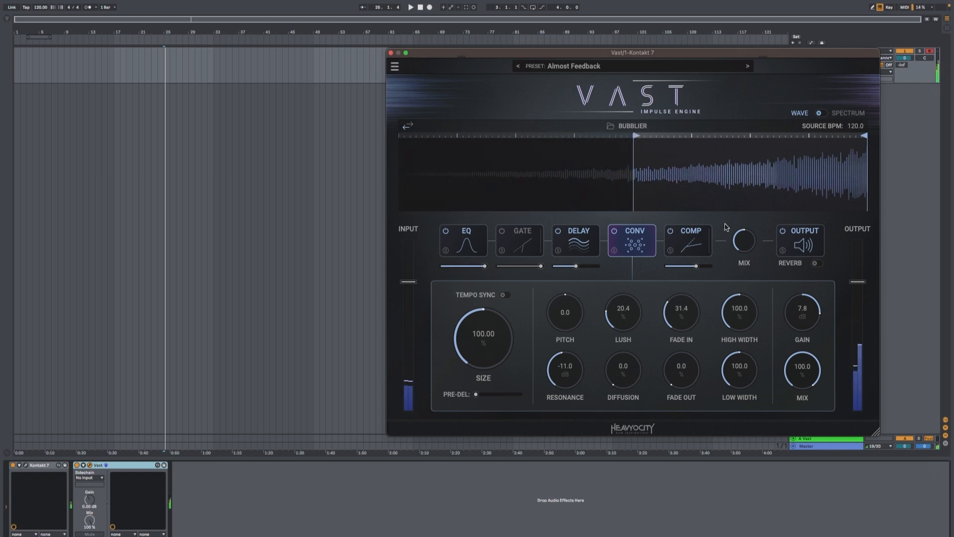
pyautogui.click(408, 125)
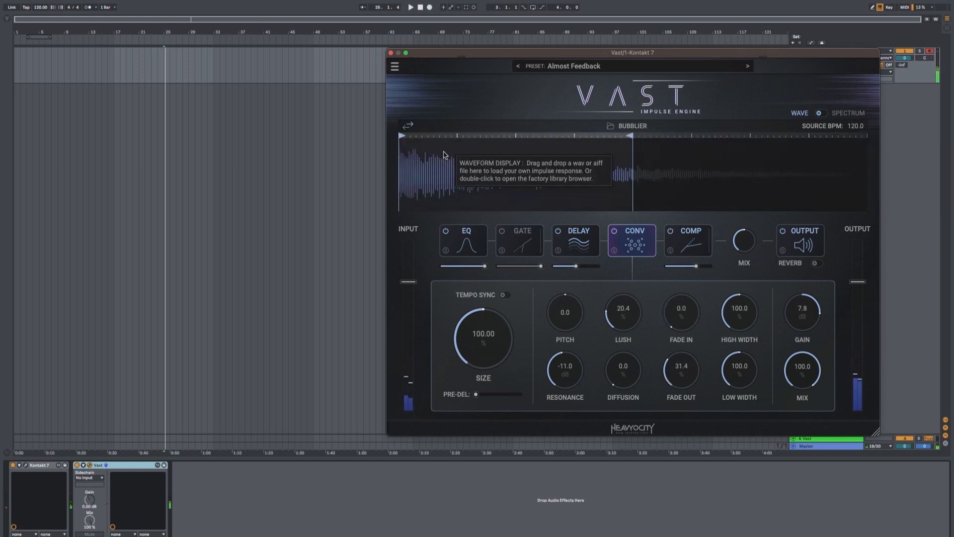
pyautogui.moveTo(630, 135); pyautogui.dragTo(811, 148)
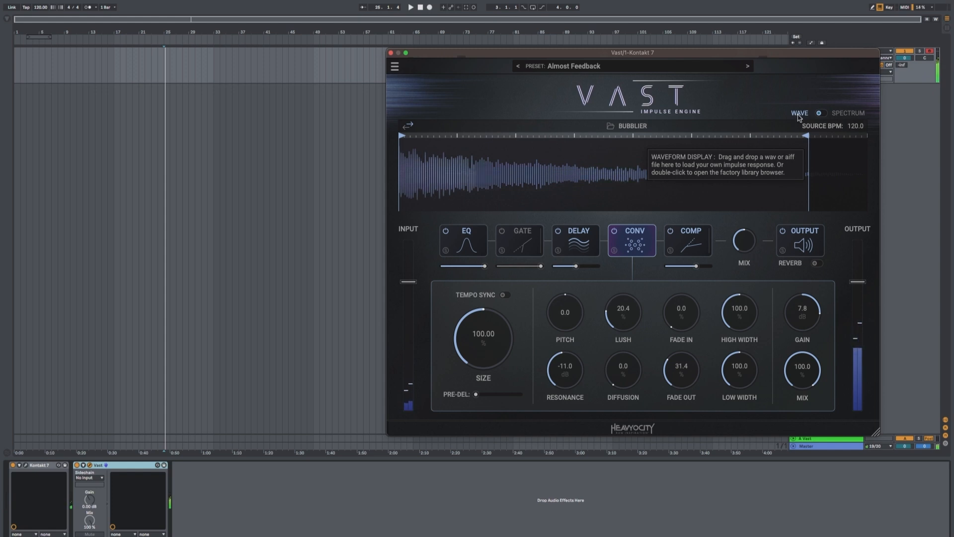
# - Step through the Resonant Metal preset to Dreaming In Octaves and look over the Creative Textures preset list
pyautogui.click(748, 66)
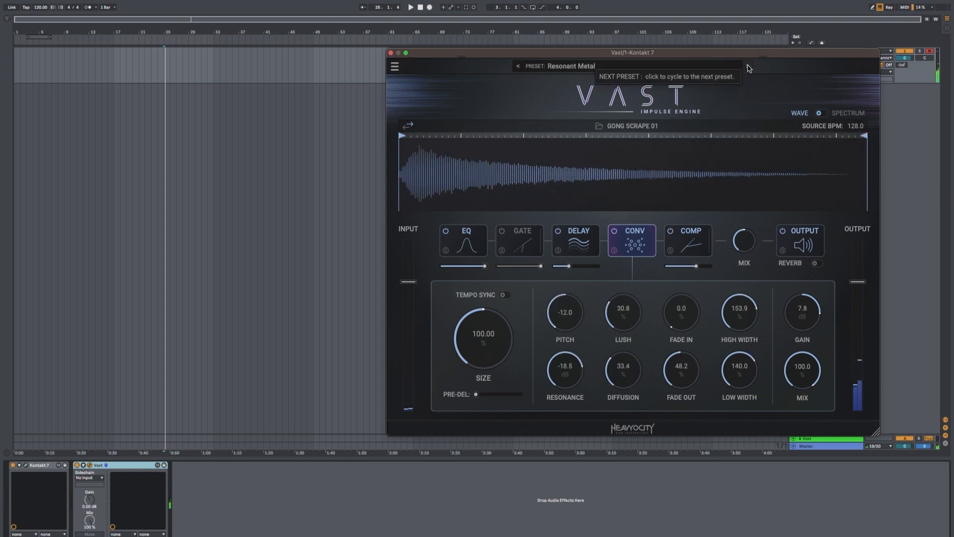
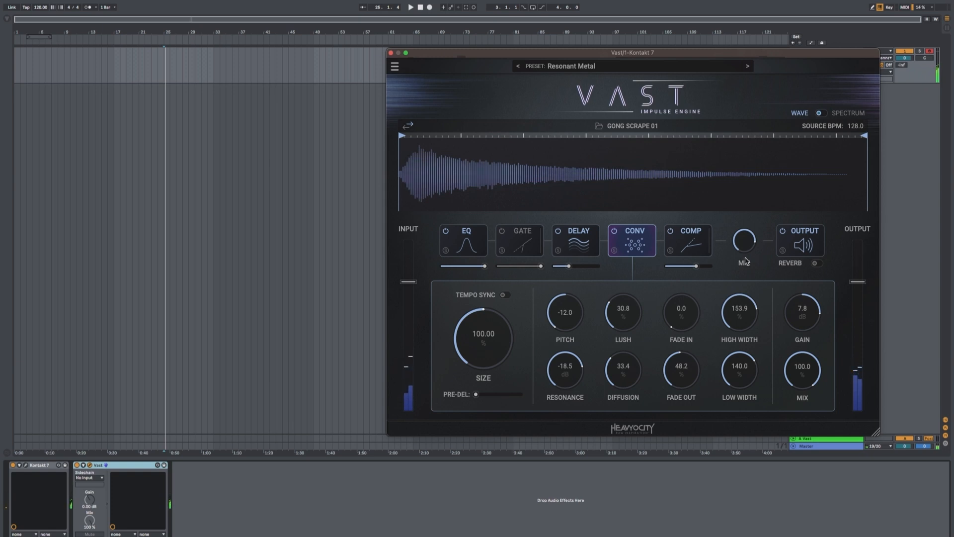
pyautogui.click(747, 66)
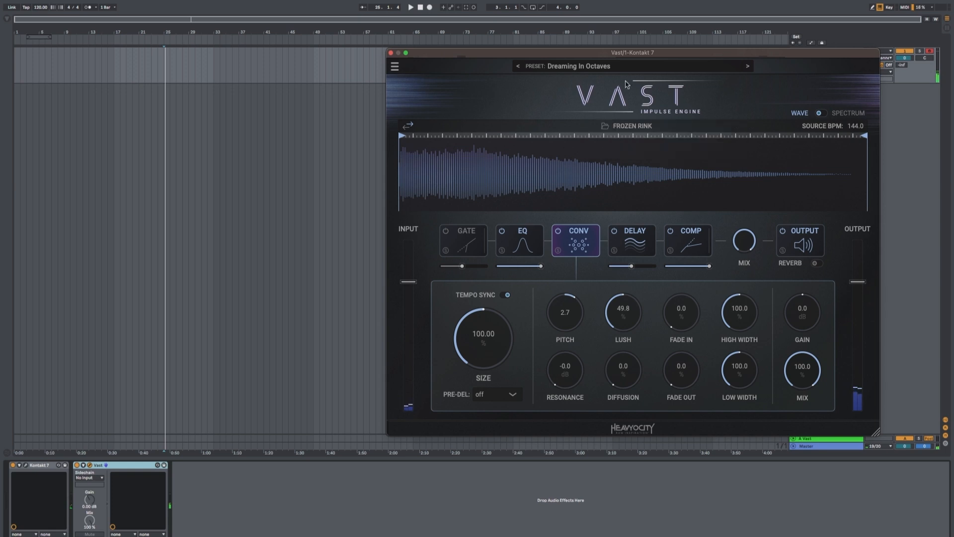
pyautogui.click(542, 68)
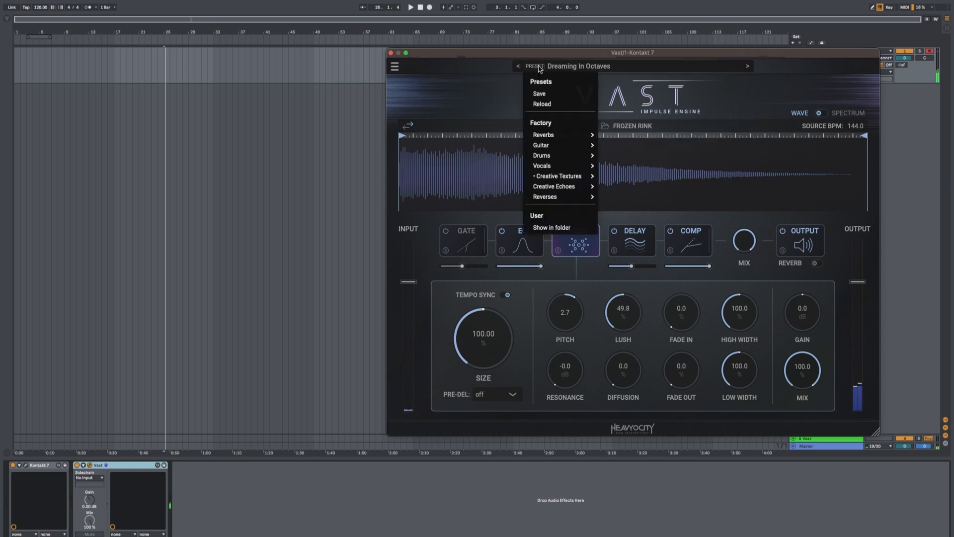
pyautogui.moveTo(563, 182)
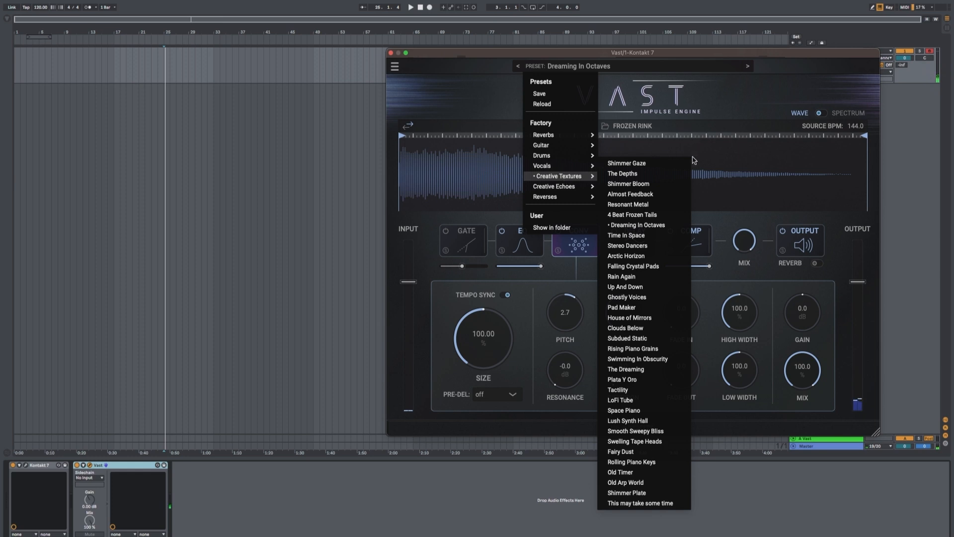
pyautogui.click(721, 161)
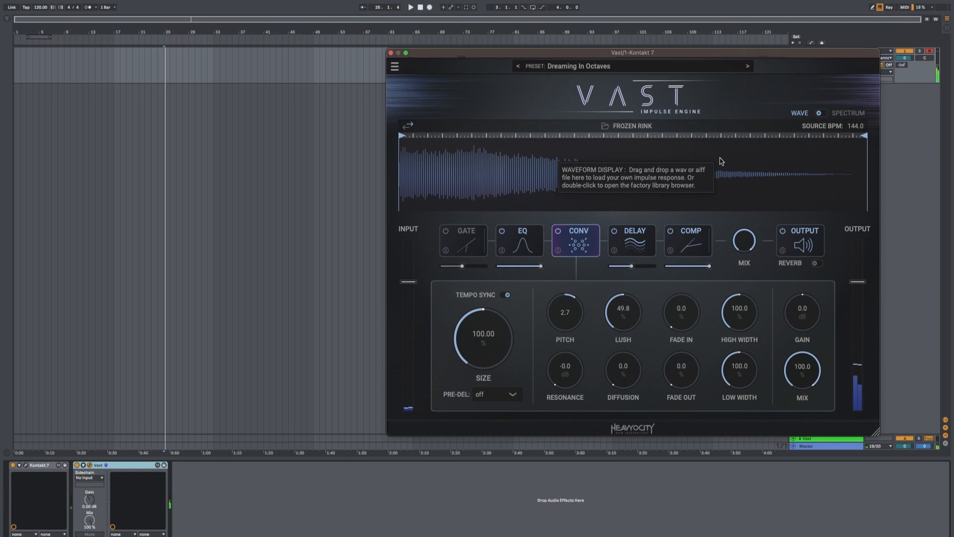
pyautogui.click(570, 68)
pyautogui.moveTo(570, 177)
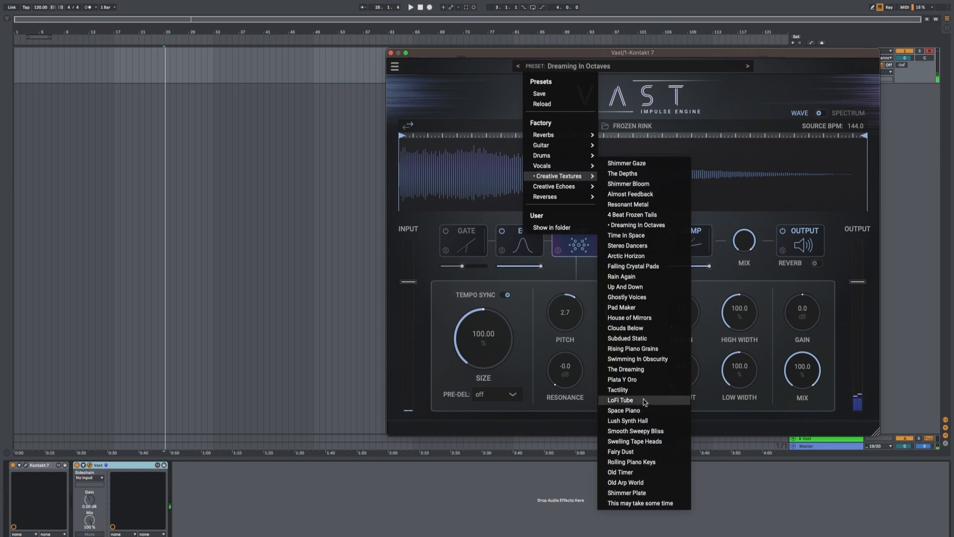
pyautogui.click(741, 97)
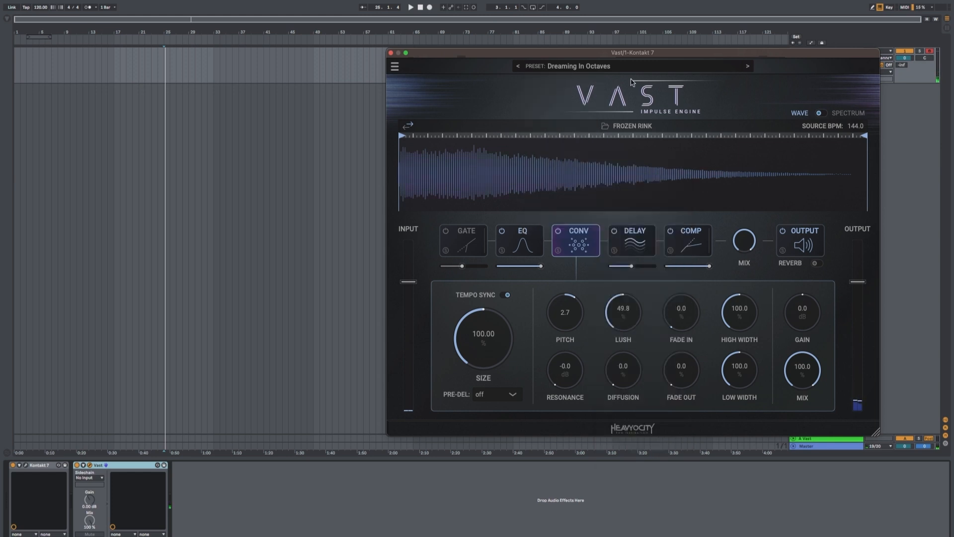
# - Audition the presets Time In Space, Stereo Dancers, Arctic Horizon, Falling Crystal Pads and Rain Again in turn
pyautogui.click(747, 67)
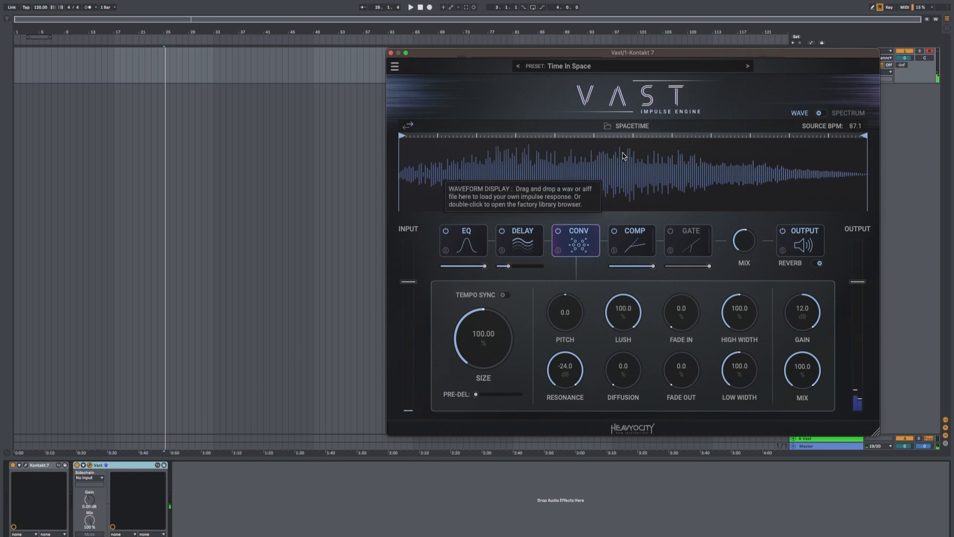
pyautogui.click(748, 66)
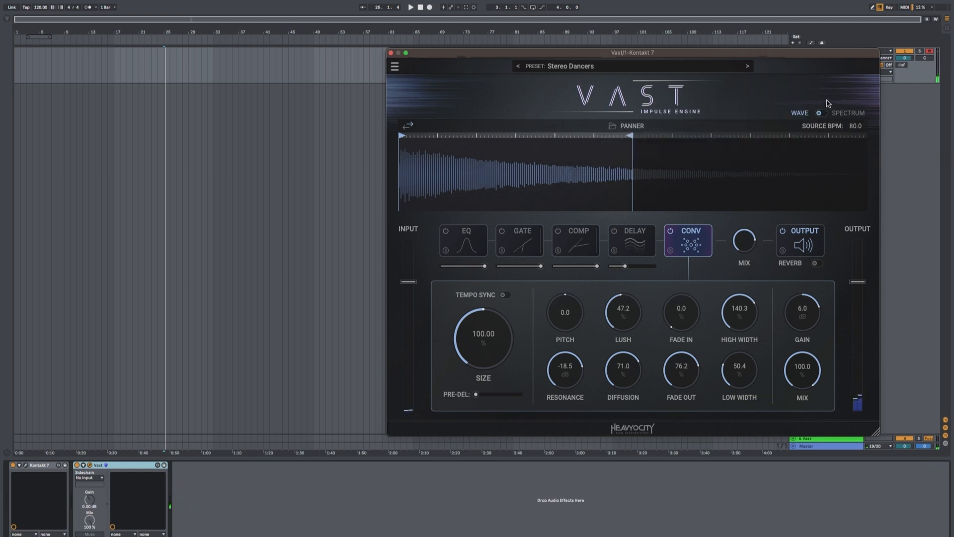
pyautogui.click(749, 66)
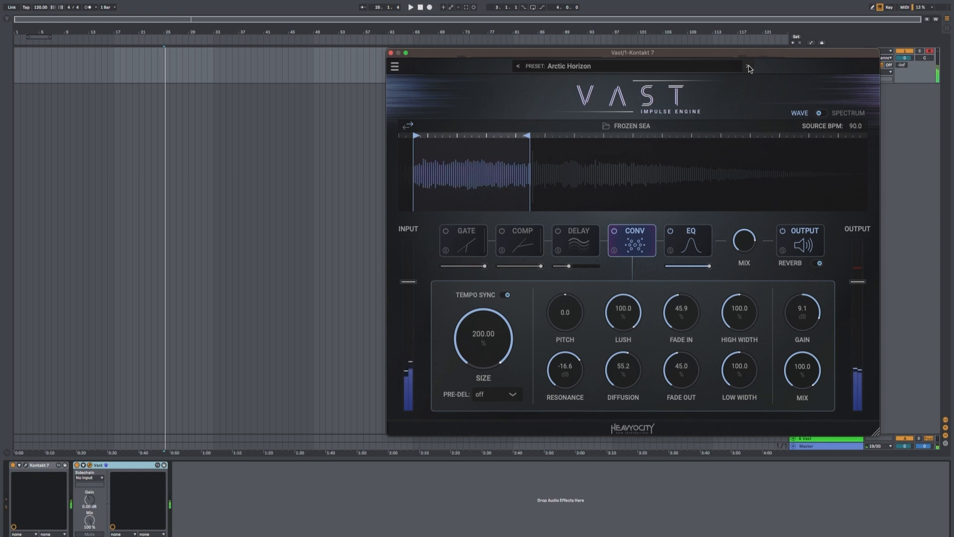
pyautogui.click(749, 66)
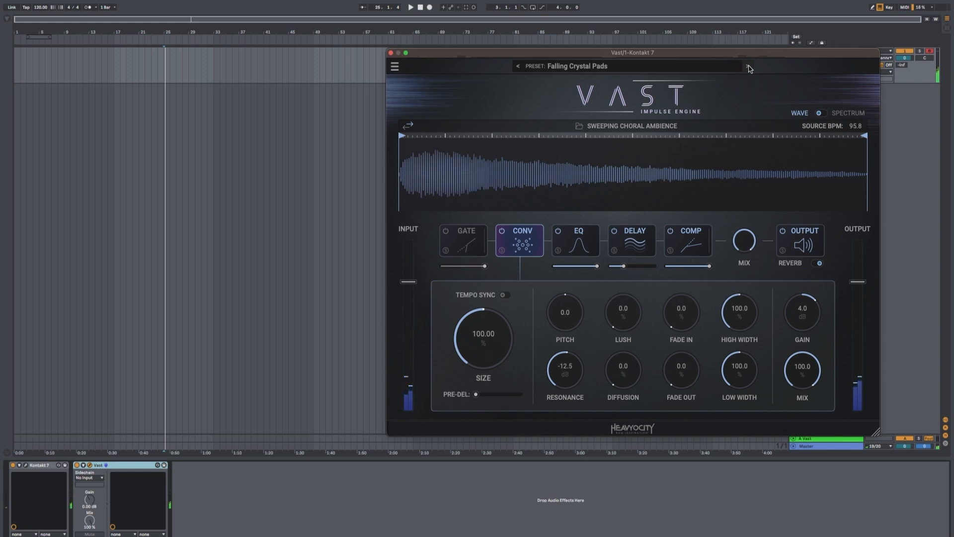
pyautogui.click(748, 68)
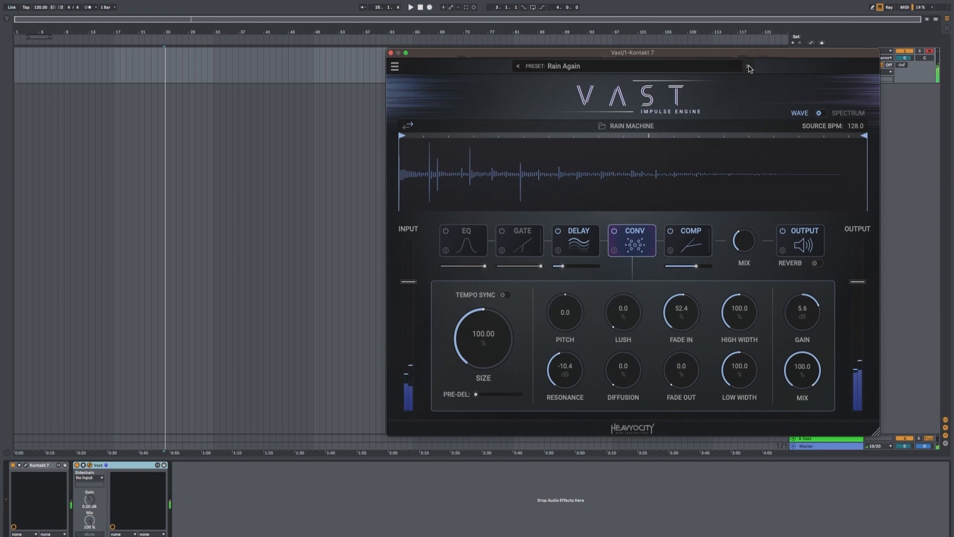
# - Inspect the delay and compressor of the Rain Again preset and advance to the Up And Down preset
pyautogui.click(586, 249)
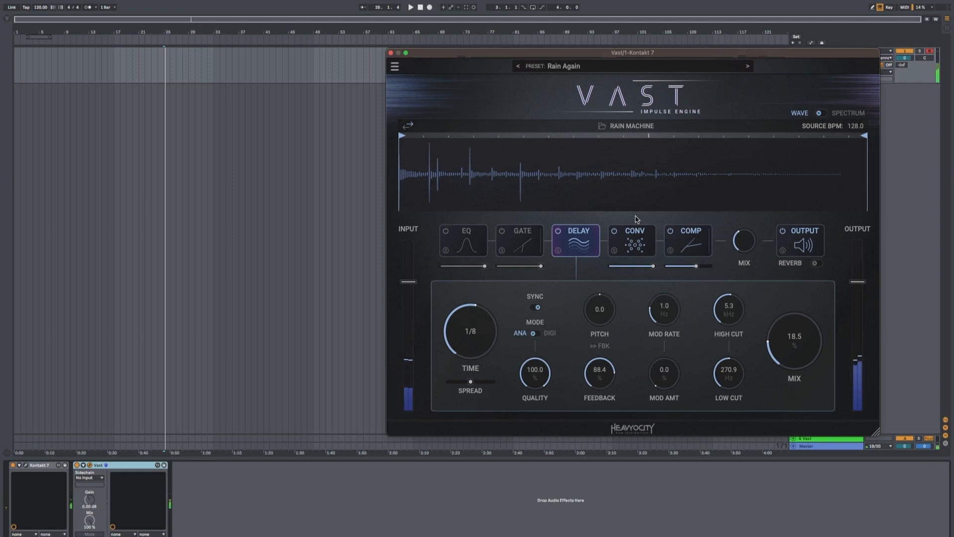
pyautogui.click(697, 244)
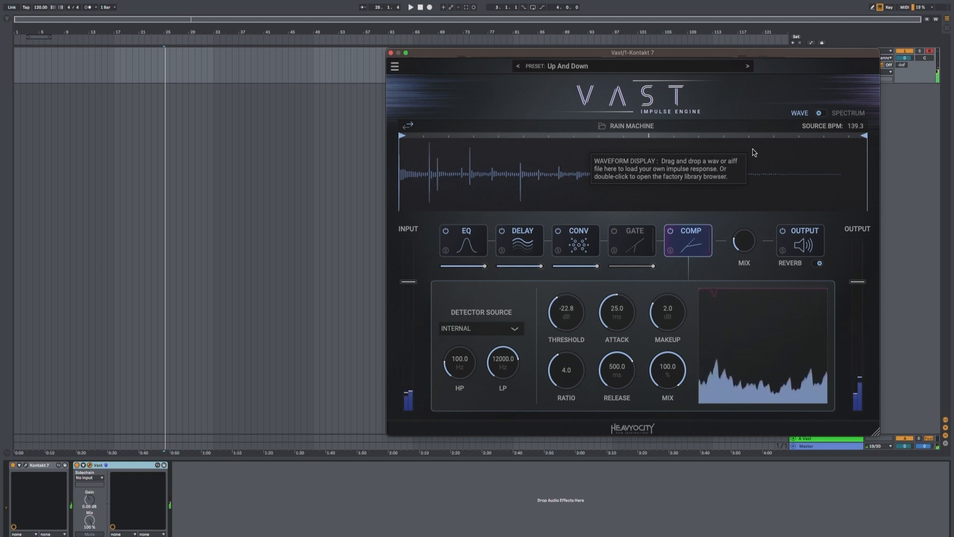
# - Inspect the convolution and delay modules of the Up And Down preset and reverse its Rain Machine impulse
pyautogui.click(572, 246)
pyautogui.click(525, 251)
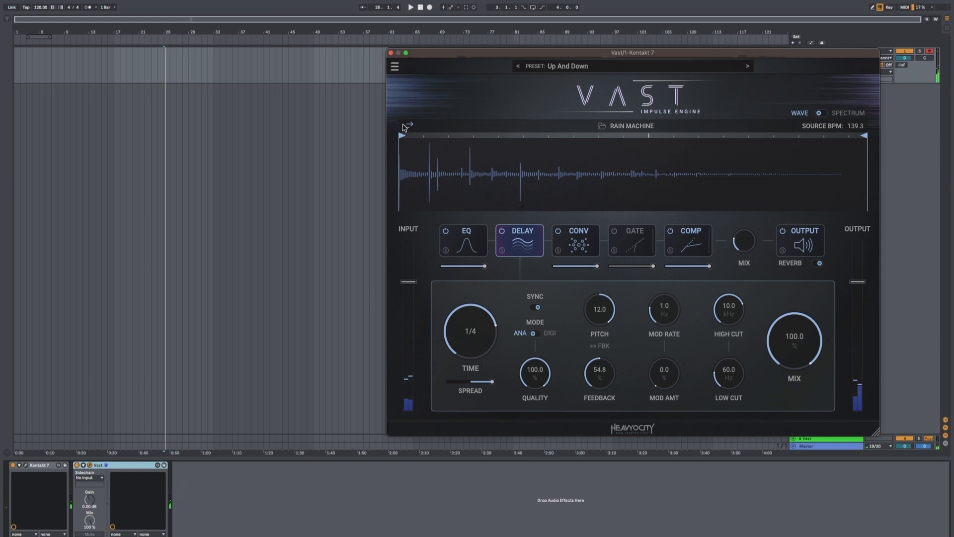
pyautogui.click(407, 125)
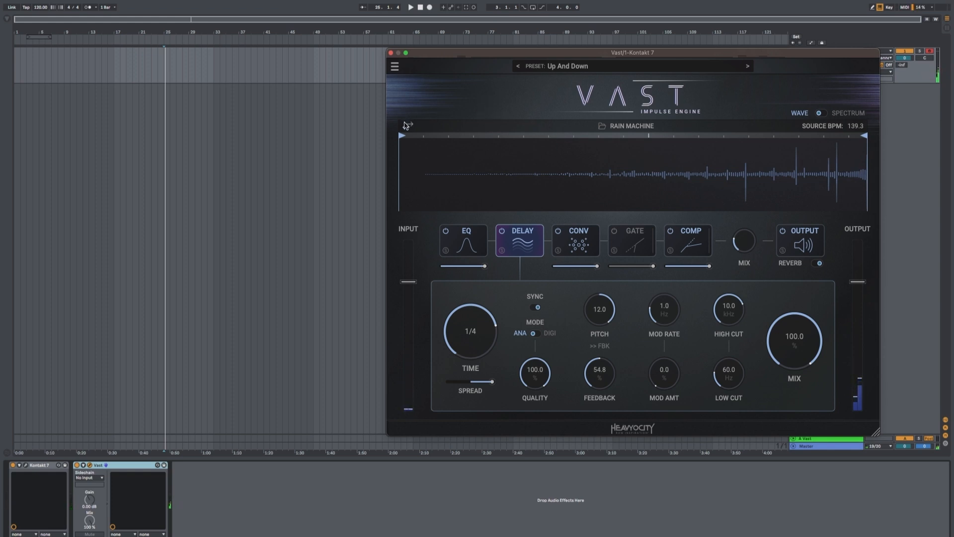
# - Flip the Rain Machine impulse back to forward playback, and audition the presets Ghostly Voices, Pad Maker and House of Mirrors in turn
pyautogui.click(408, 125)
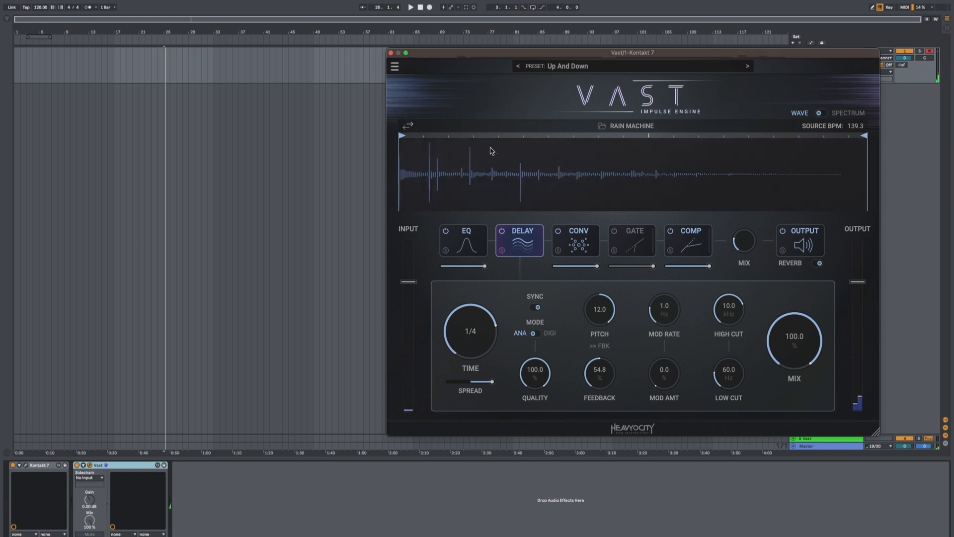
pyautogui.click(748, 68)
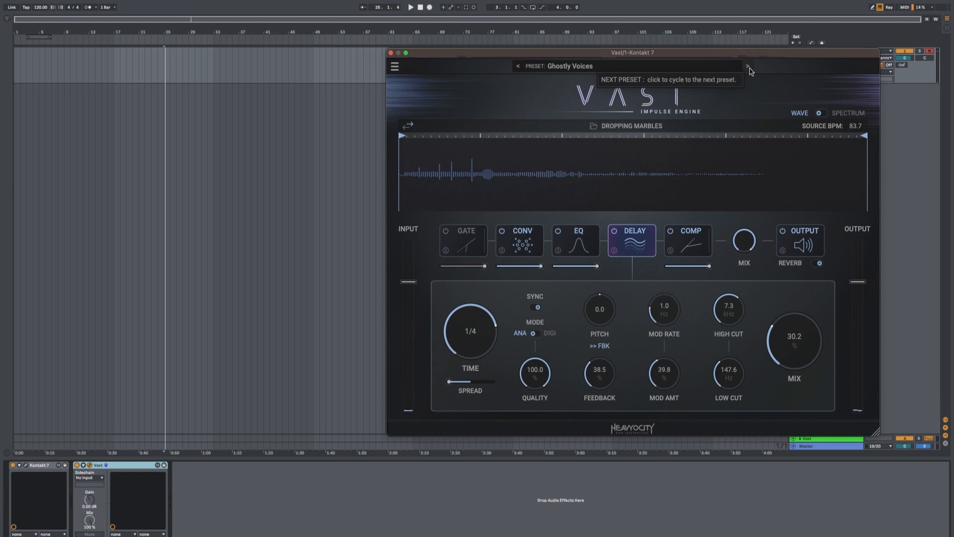
pyautogui.click(748, 68)
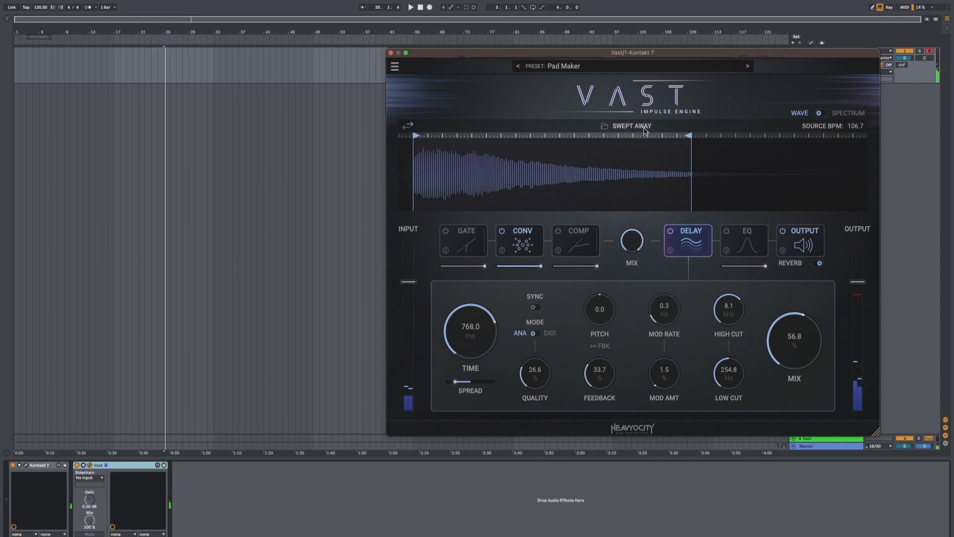
pyautogui.click(747, 66)
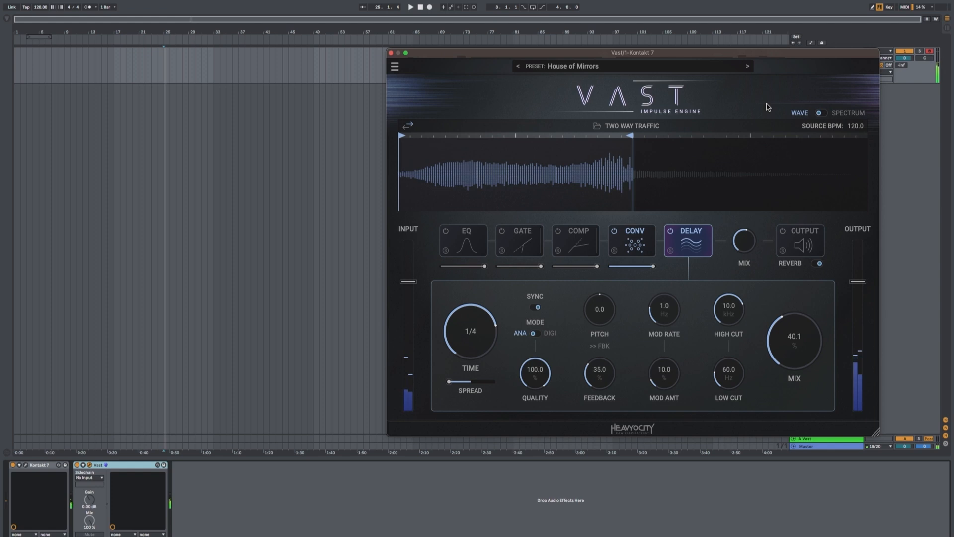
# - Switch off the output reverb of the House of Mirrors preset and inspect its convolution module
pyautogui.click(815, 260)
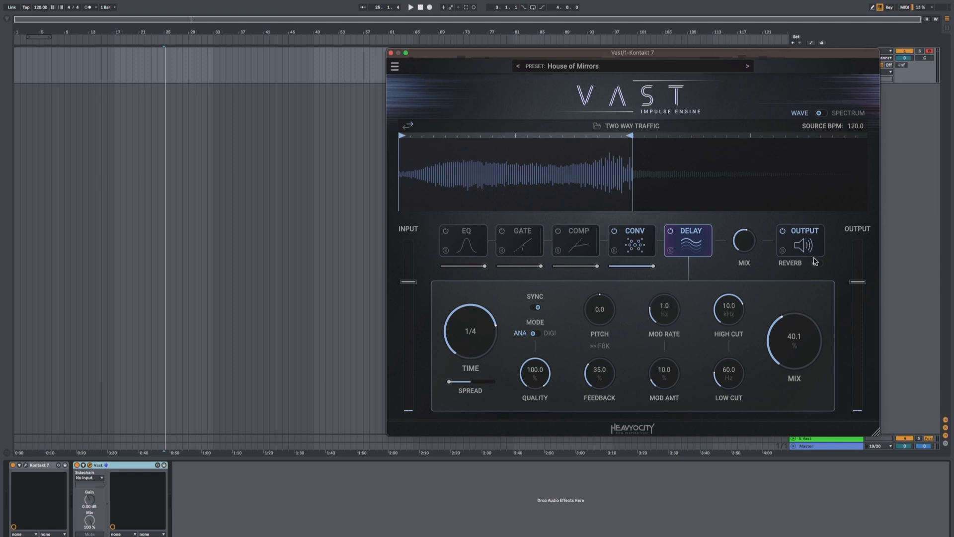
pyautogui.moveTo(654, 266)
pyautogui.mouseDown()
pyautogui.moveTo(627, 266)
pyautogui.moveTo(653, 267)
pyautogui.mouseUp()
pyautogui.click(641, 245)
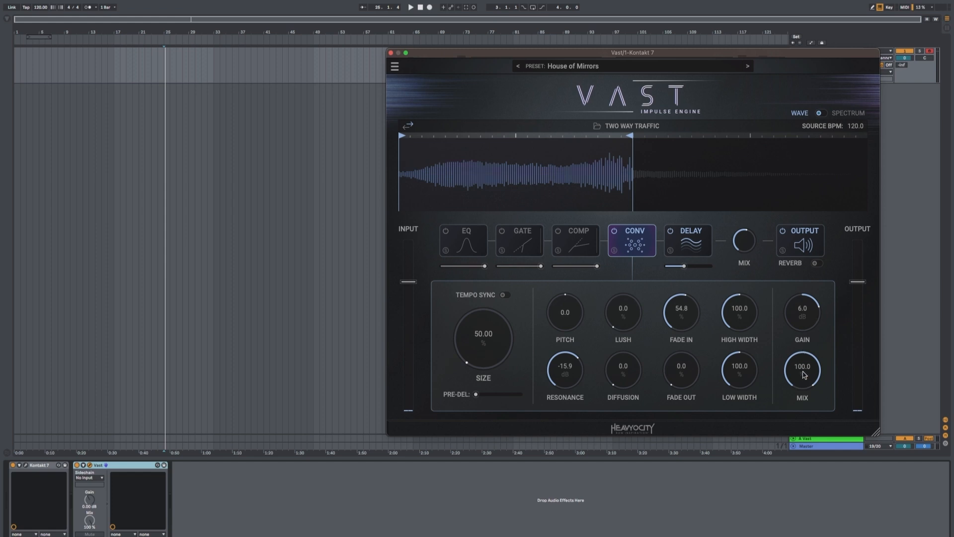
pyautogui.moveTo(409, 281)
pyautogui.mouseDown()
pyautogui.moveTo(410, 297)
pyautogui.moveTo(417, 284)
pyautogui.mouseUp()
# - Audition the Clouds Below preset, and load Barrelling Sixteenths from the Creative Echoes factory presets
pyautogui.click(749, 66)
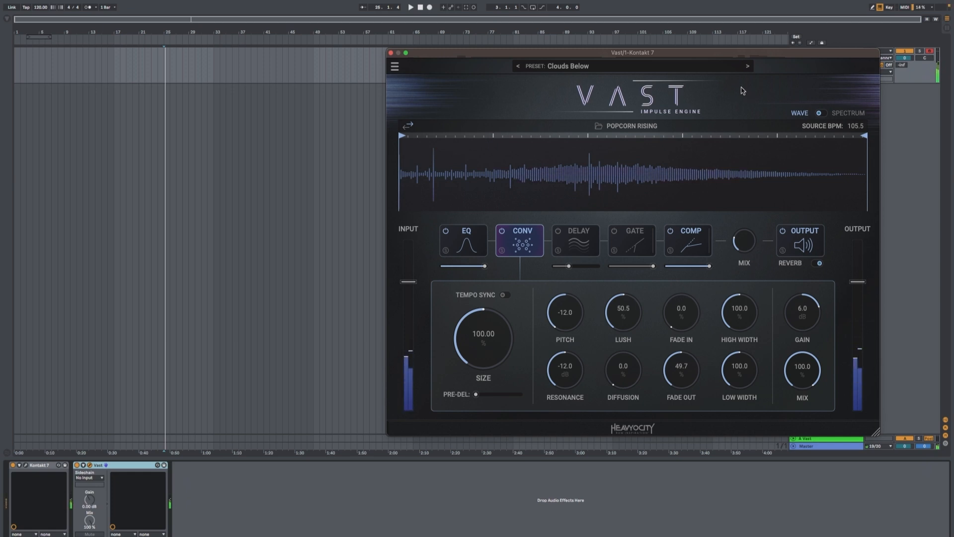
pyautogui.click(534, 70)
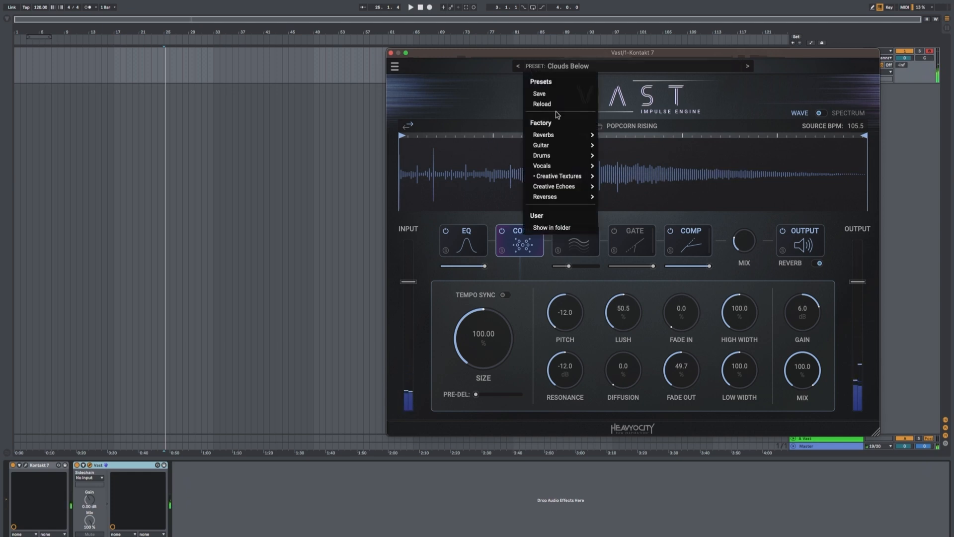
pyautogui.moveTo(578, 188)
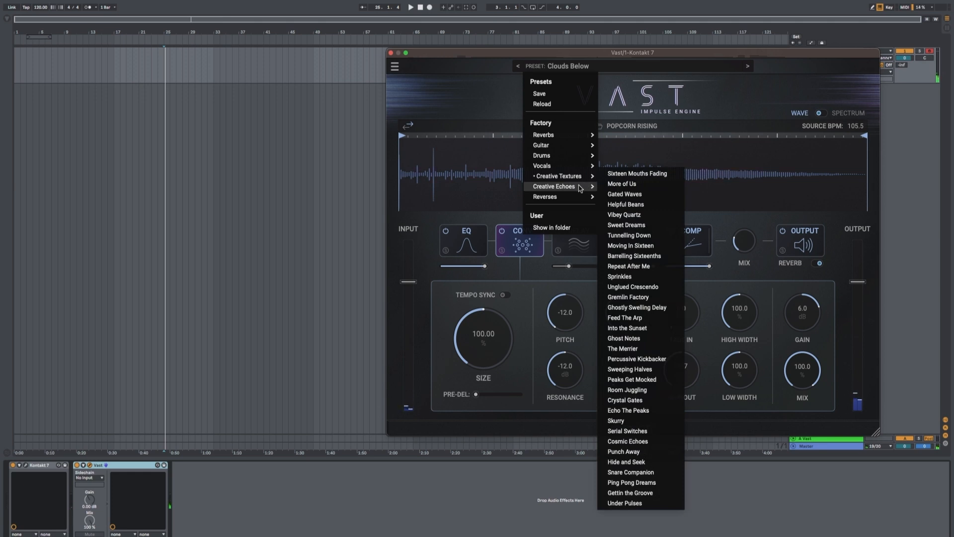
pyautogui.click(632, 256)
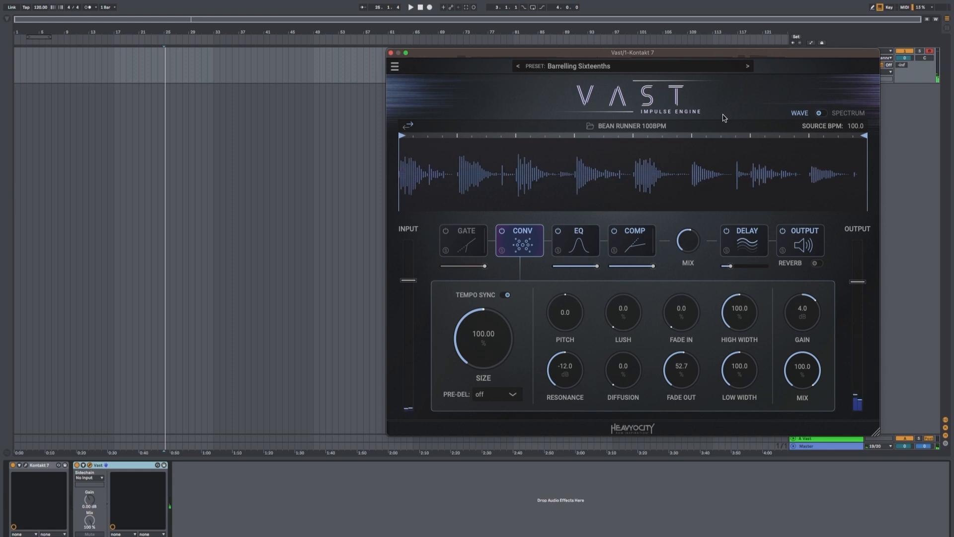
# - Inspect the EQ, gate, compressor and delay modules of the Barrelling Sixteenths preset
pyautogui.click(577, 246)
pyautogui.click(465, 241)
pyautogui.click(632, 239)
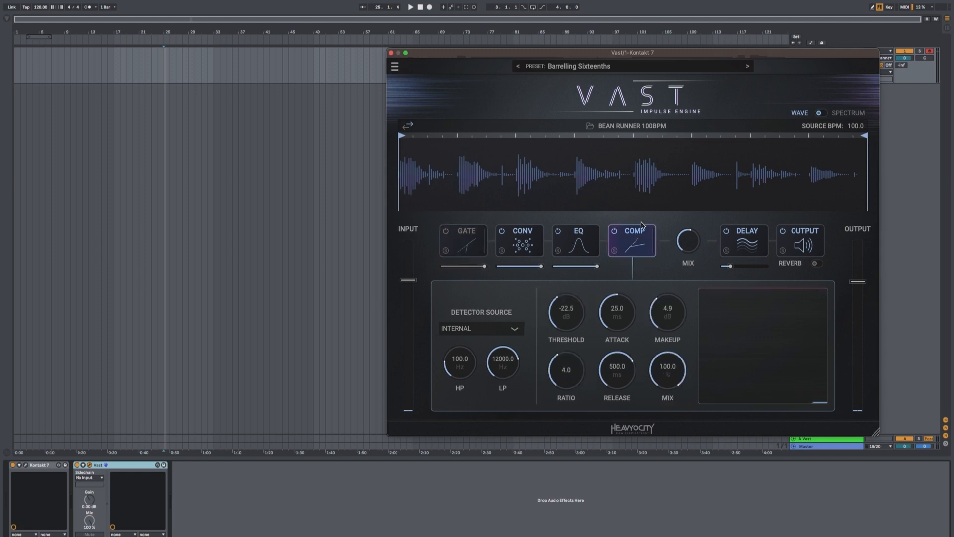
pyautogui.click(756, 245)
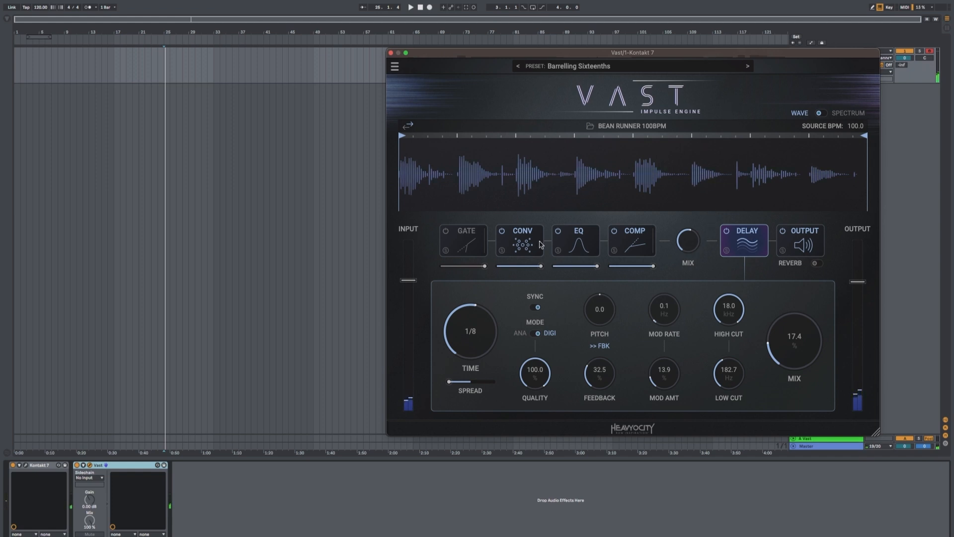
# - Bypass the delay to hear Barrelling Sixteenths without it, view the EQ and convolution settings, and switch the delay back on
pyautogui.click(726, 231)
pyautogui.click(573, 249)
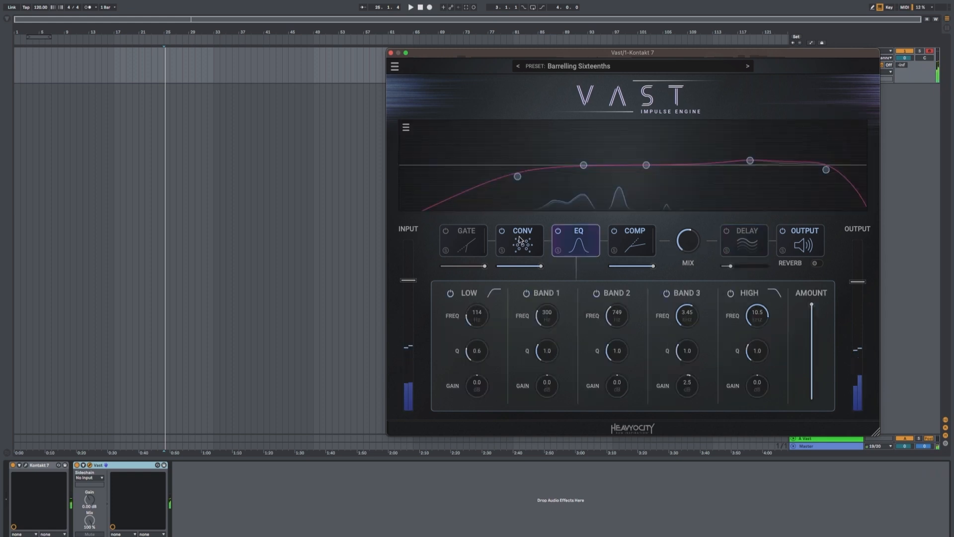
pyautogui.click(520, 242)
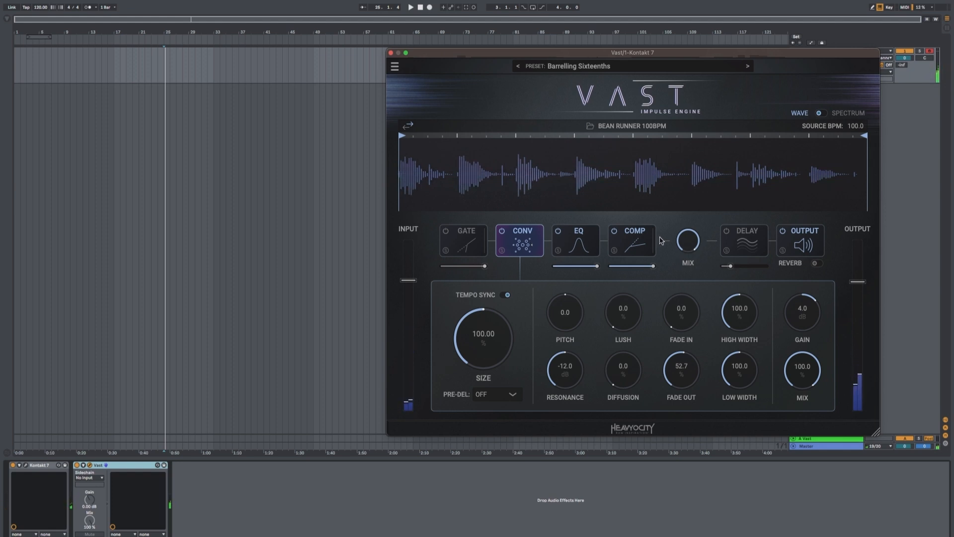
pyautogui.click(727, 232)
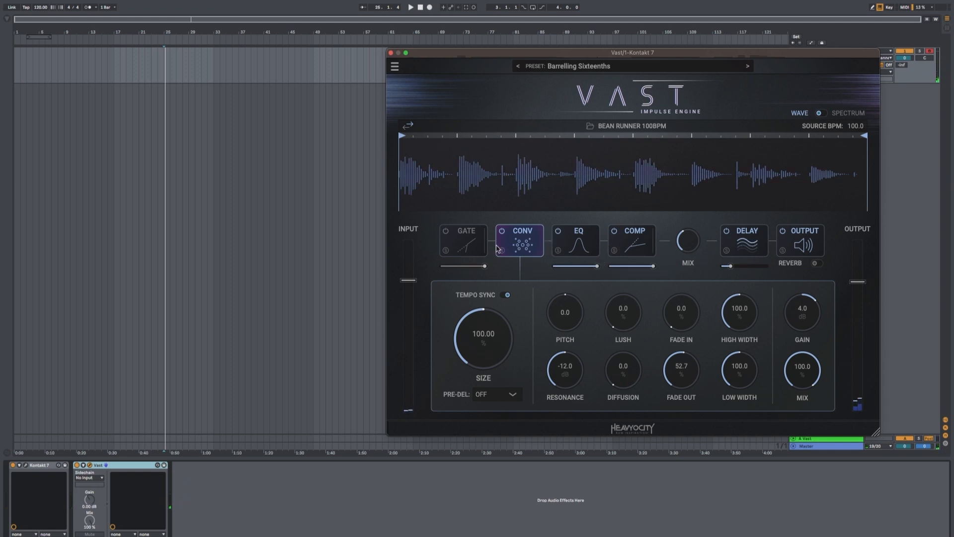
# - Audition the Creative Echoes presets Repeat After Me and Sprinkles in turn
pyautogui.click(747, 67)
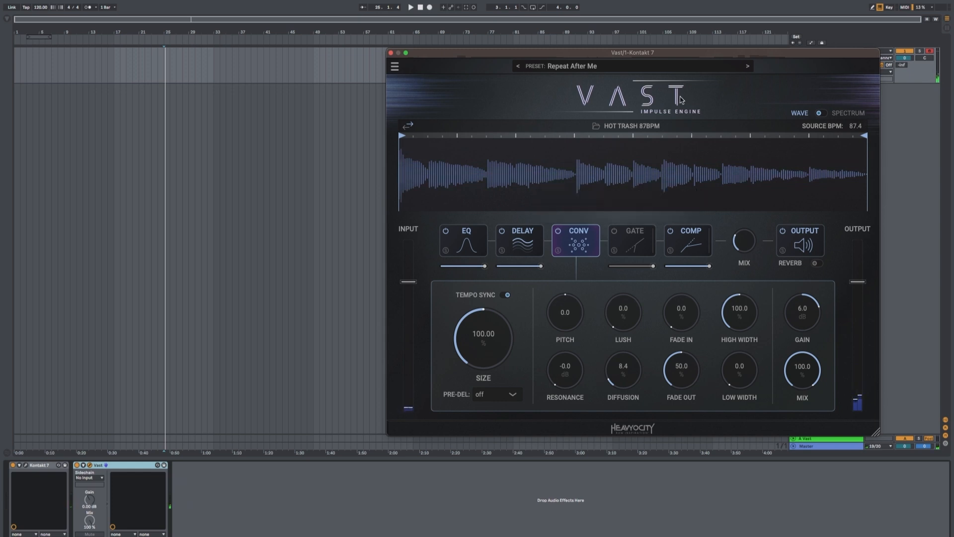
pyautogui.click(748, 67)
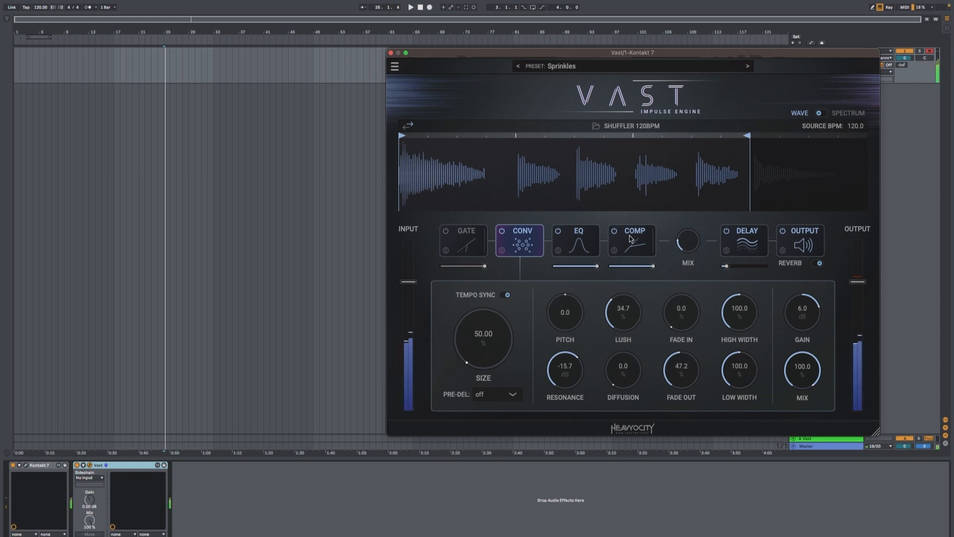
# - Audition the Creative Echoes presets Unglued Crescendo, Gremlin Factory and Skurry
pyautogui.click(748, 67)
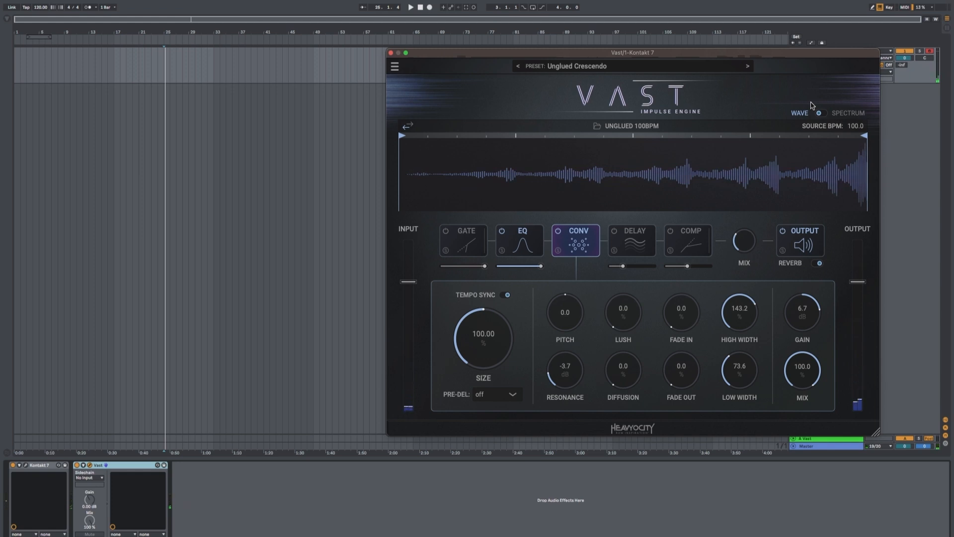
pyautogui.click(747, 65)
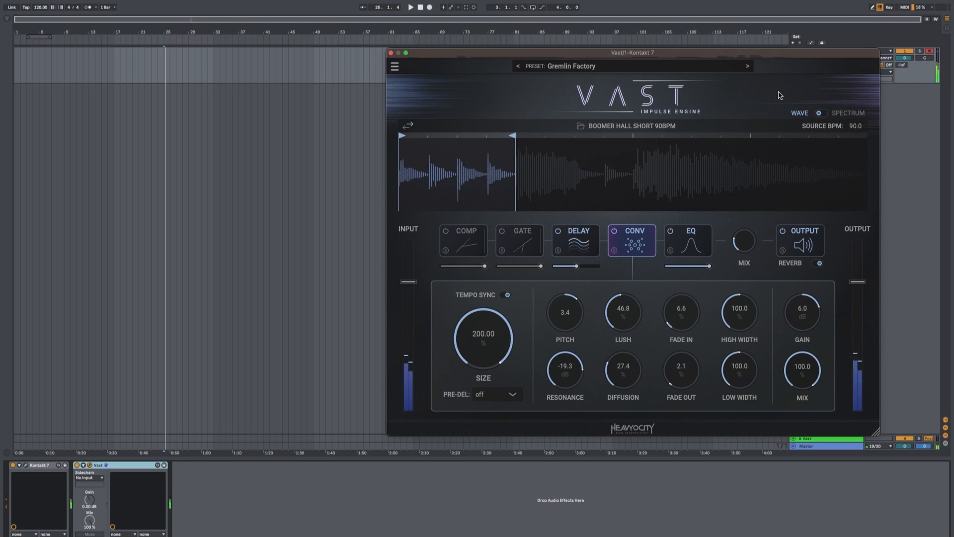
pyautogui.click(607, 70)
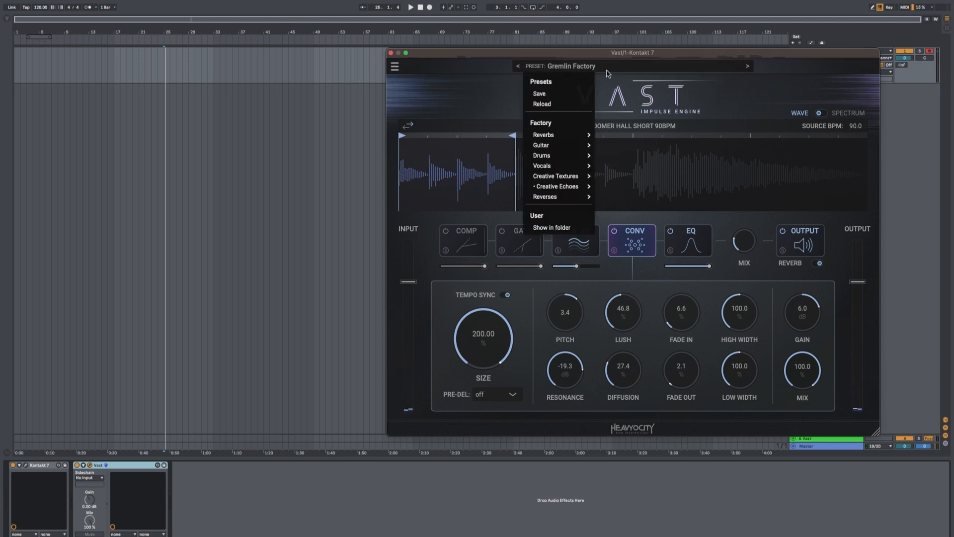
pyautogui.moveTo(583, 187)
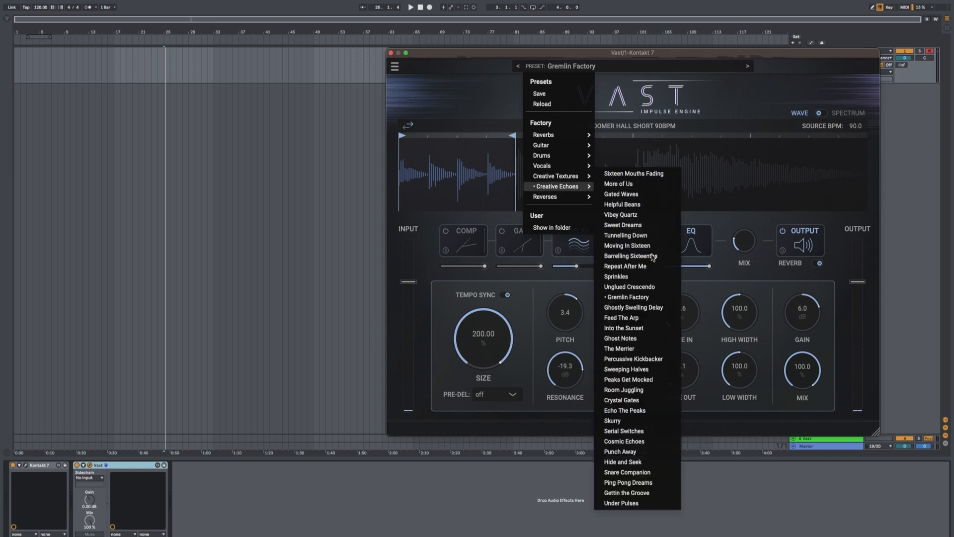
pyautogui.click(638, 421)
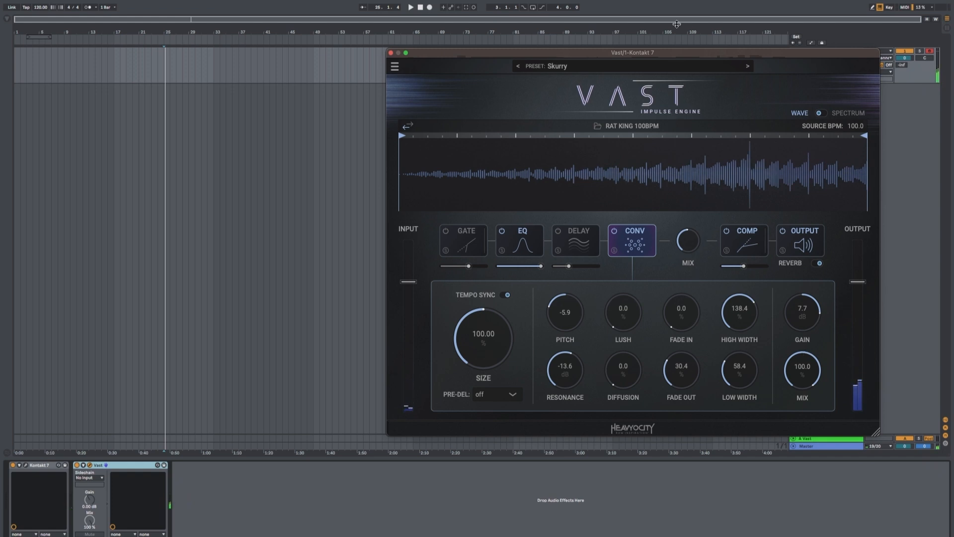
# - Audition the Creative Echoes presets Serial Switches, Cosmic Echoes and Ping Pong Dreams
pyautogui.click(744, 66)
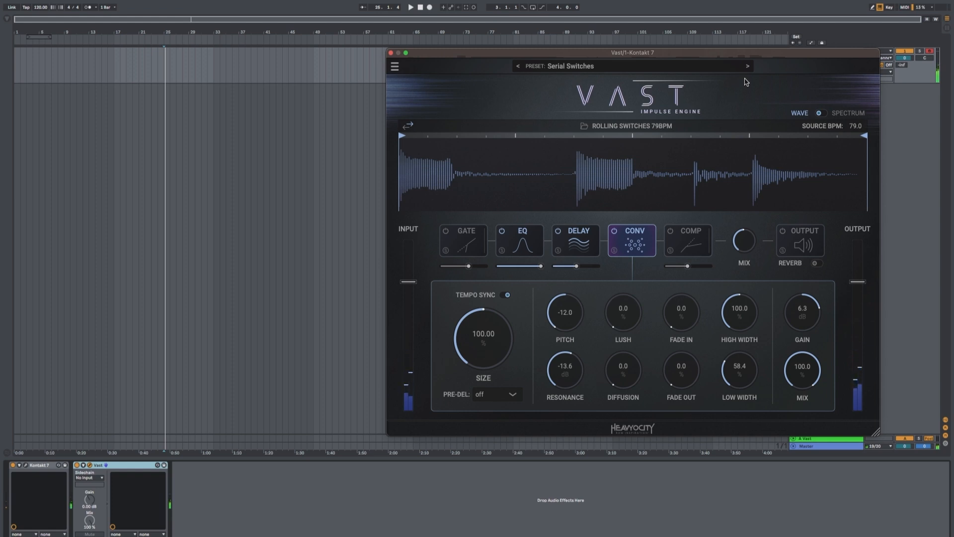
pyautogui.click(748, 66)
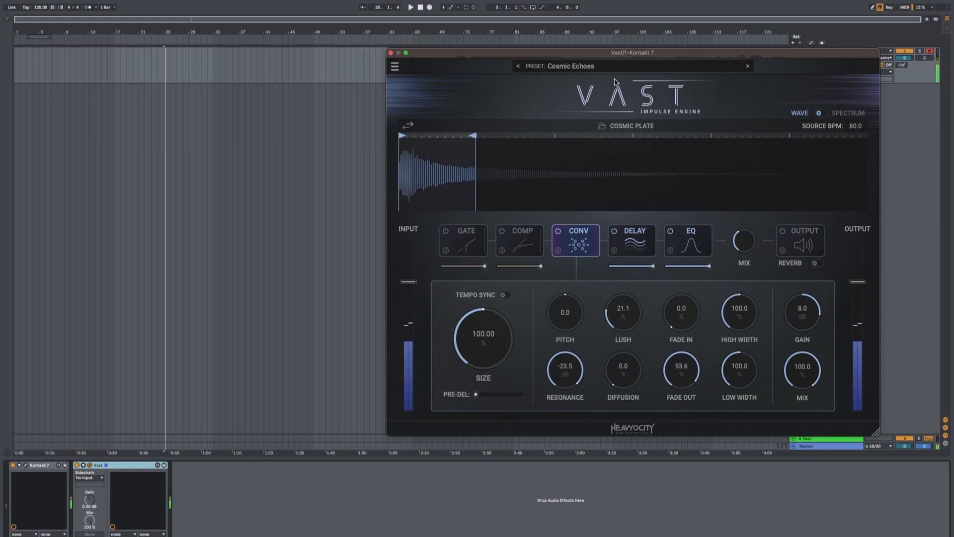
pyautogui.click(530, 71)
pyautogui.moveTo(570, 188)
pyautogui.click(639, 482)
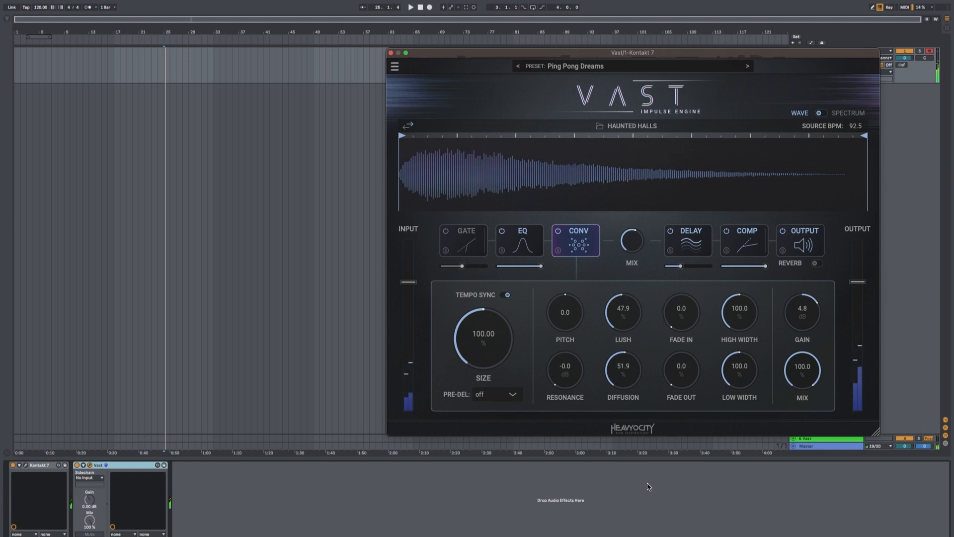
# - Sweep the delay module's Spread down and back to its maximum, and inspect the other effect modules in the chain
pyautogui.click(690, 250)
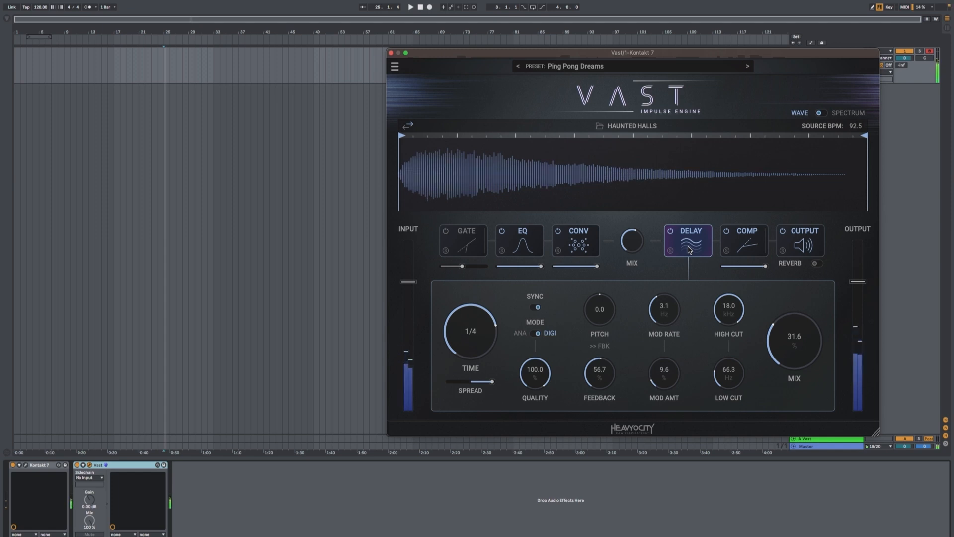
pyautogui.moveTo(486, 382); pyautogui.dragTo(453, 382)
pyautogui.moveTo(449, 382); pyautogui.dragTo(507, 386)
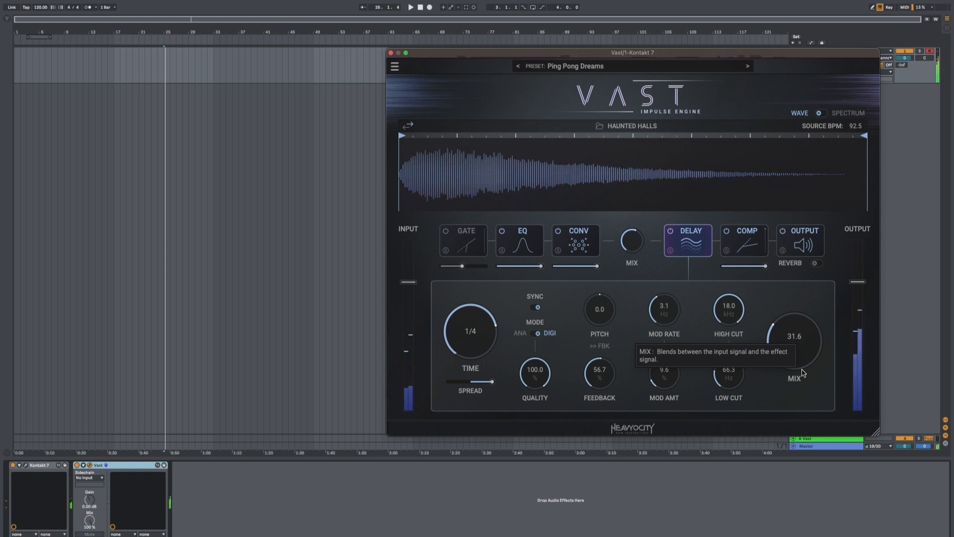
pyautogui.click(587, 252)
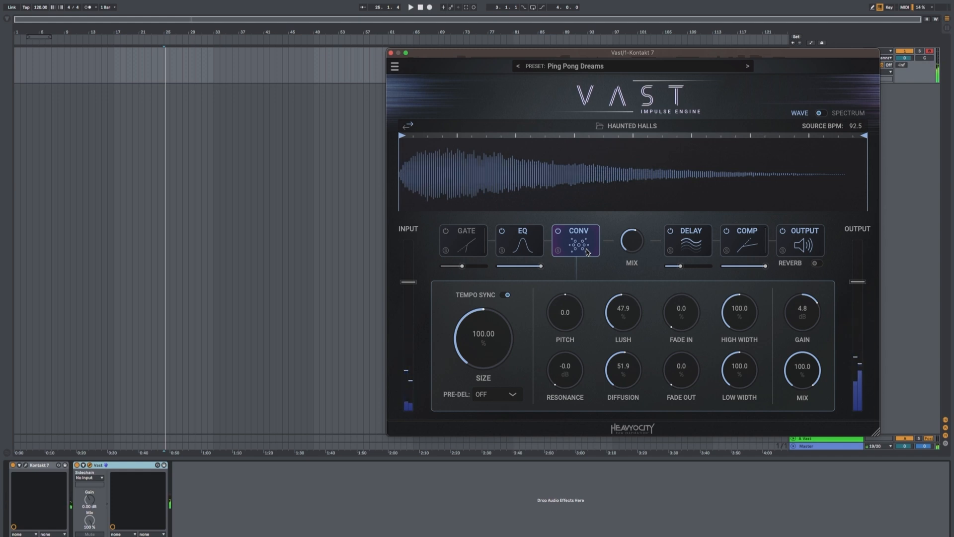
pyautogui.click(522, 237)
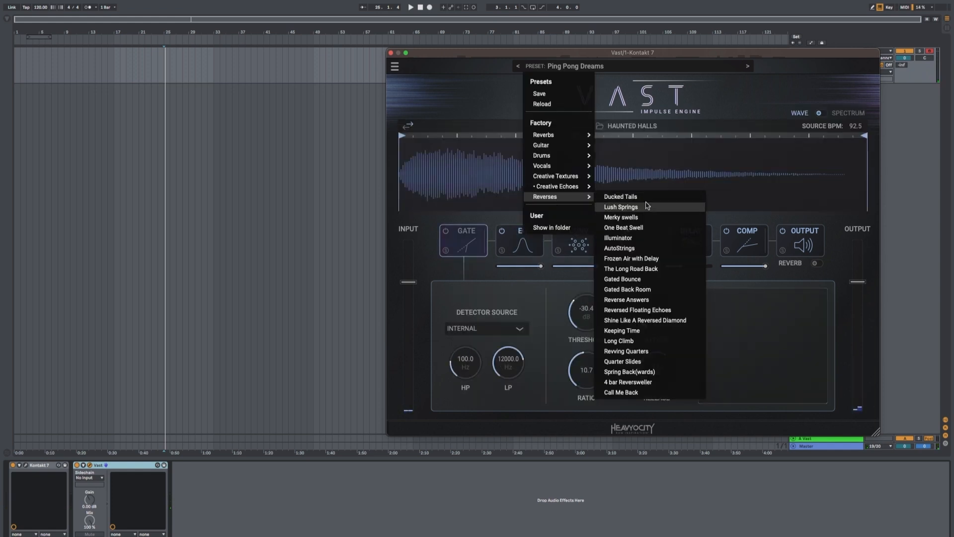
# - Audition the Reverses presets Merky swells, One Beat Swell, Illuminator and AutoStrings
pyautogui.click(651, 217)
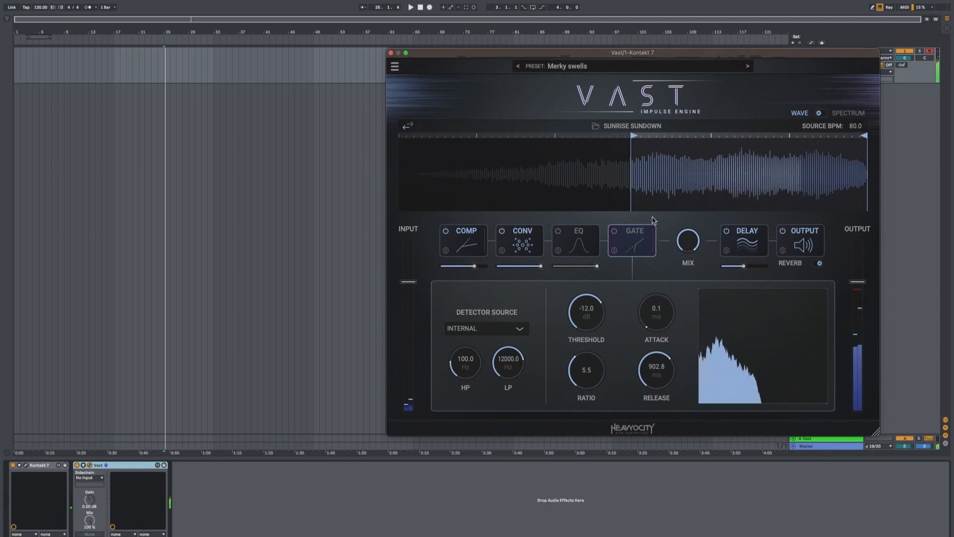
pyautogui.click(751, 70)
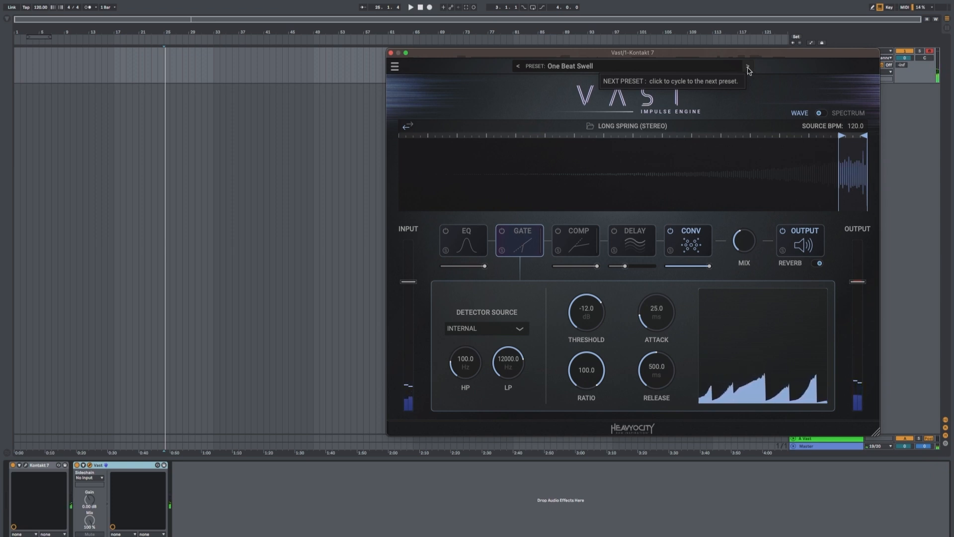
pyautogui.click(749, 69)
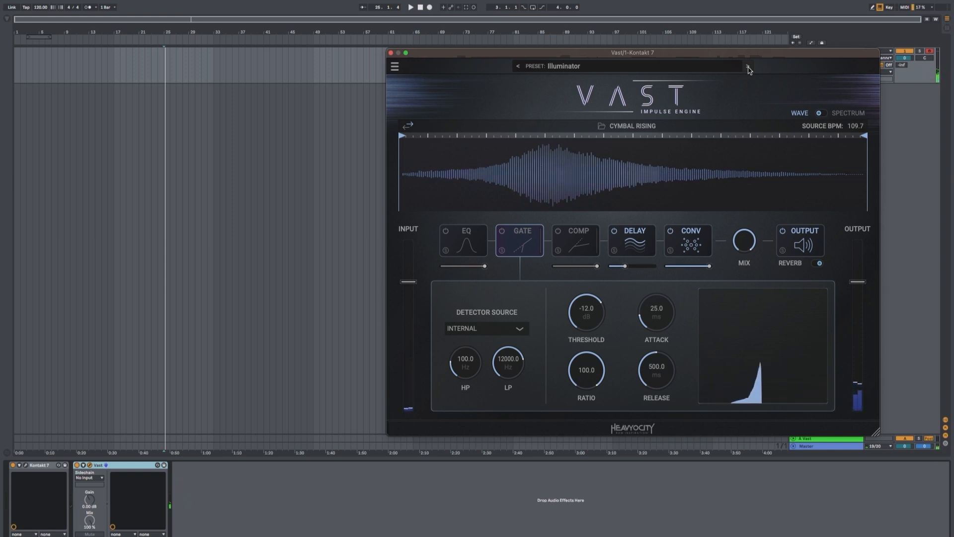
pyautogui.click(748, 68)
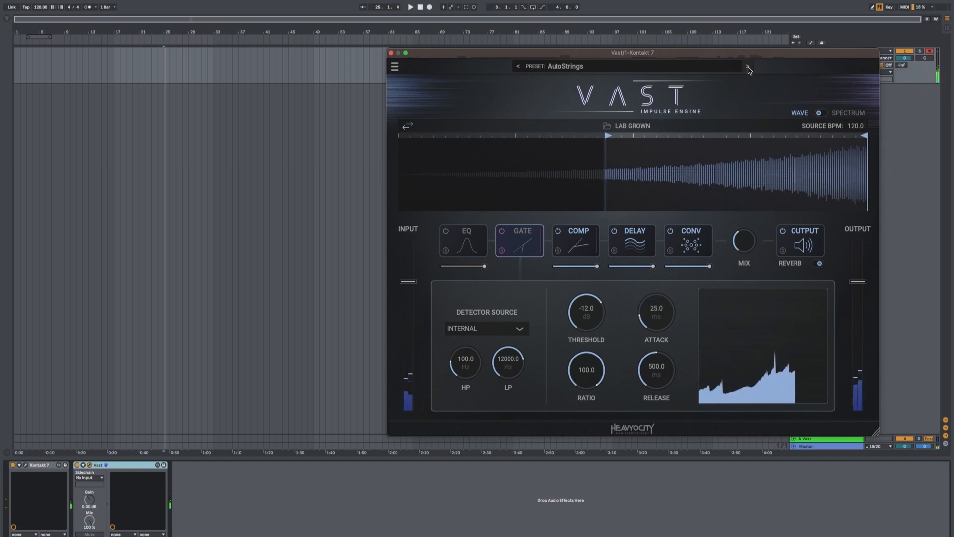
# - Audition the Reverses presets Frozen Air with Delay, The Long Road Back, Gated Bounce and Gated Back Room
pyautogui.click(747, 67)
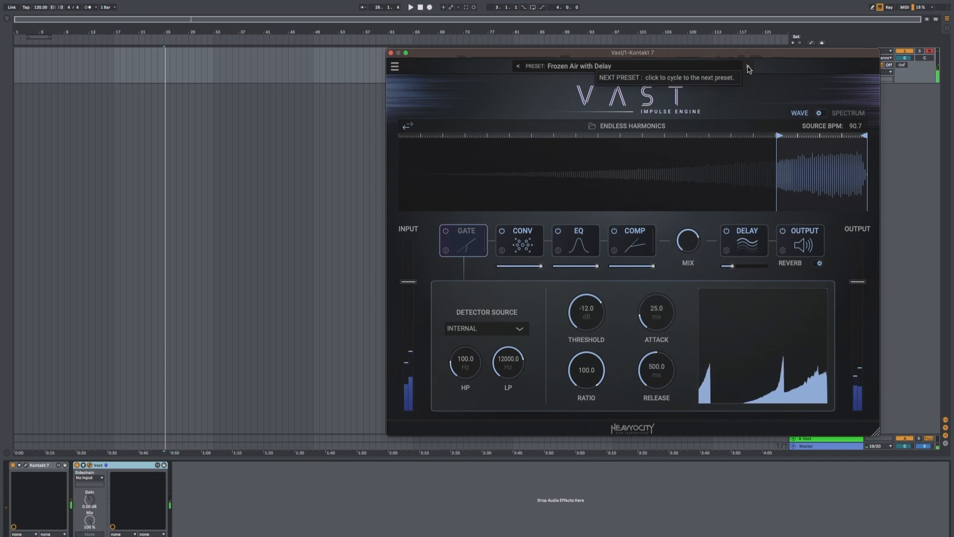
pyautogui.click(749, 68)
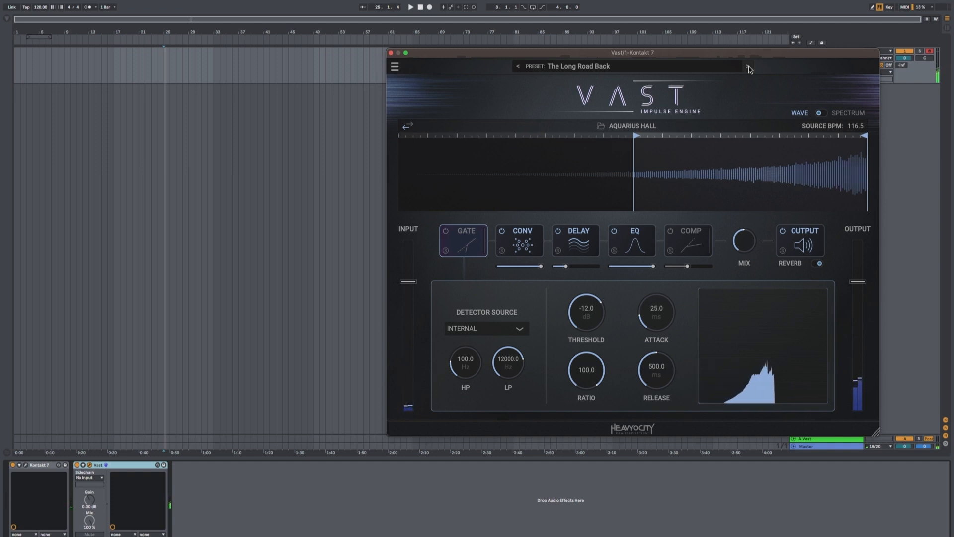
pyautogui.click(748, 66)
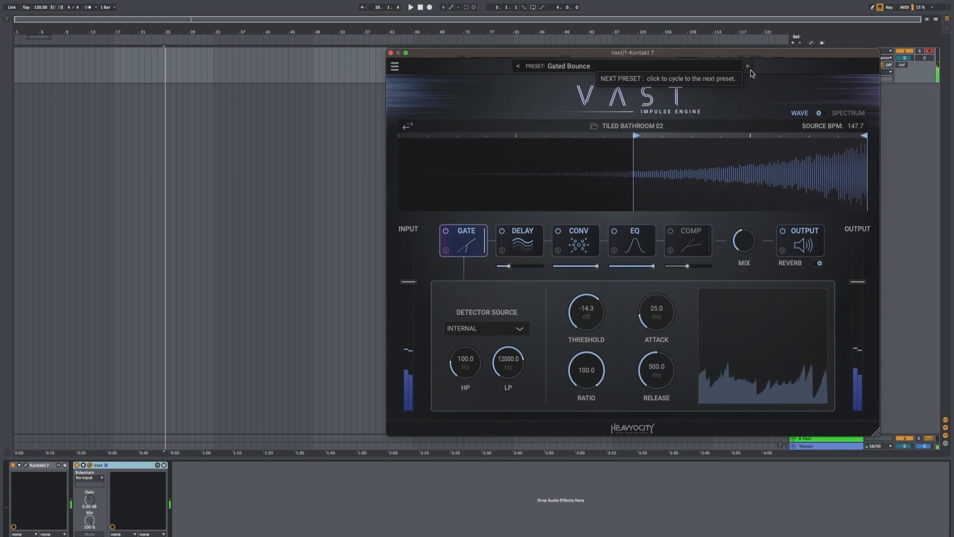
pyautogui.click(747, 66)
# - Load the Reverses preset Spring Back(wards) and place the convolution module before the delay in its effect chain
pyautogui.click(569, 67)
pyautogui.moveTo(571, 196)
pyautogui.click(662, 371)
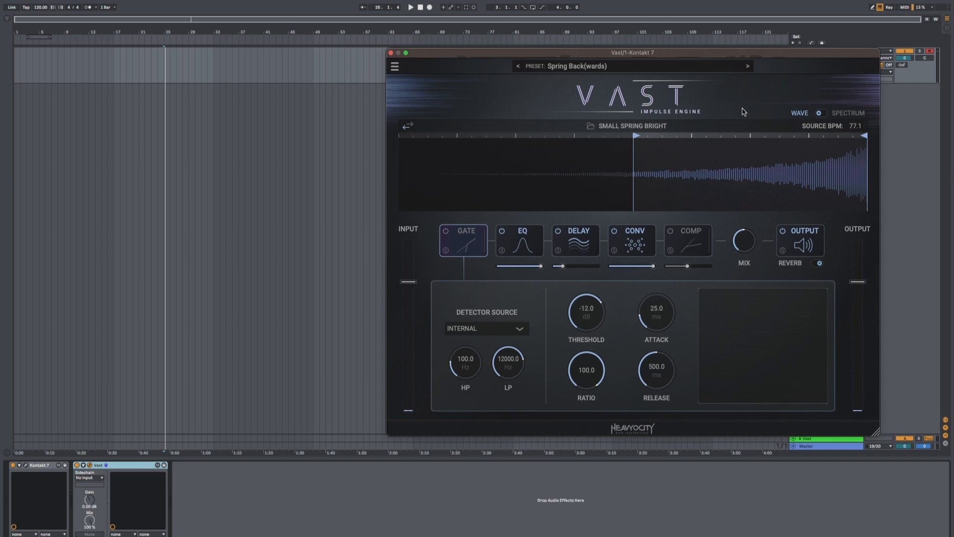
pyautogui.moveTo(576, 244); pyautogui.dragTo(624, 250)
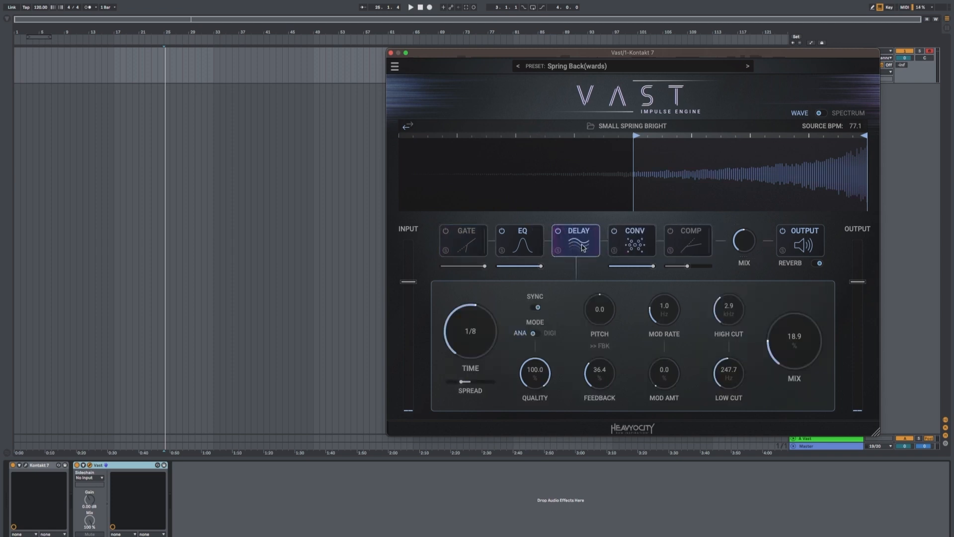
pyautogui.click(590, 248)
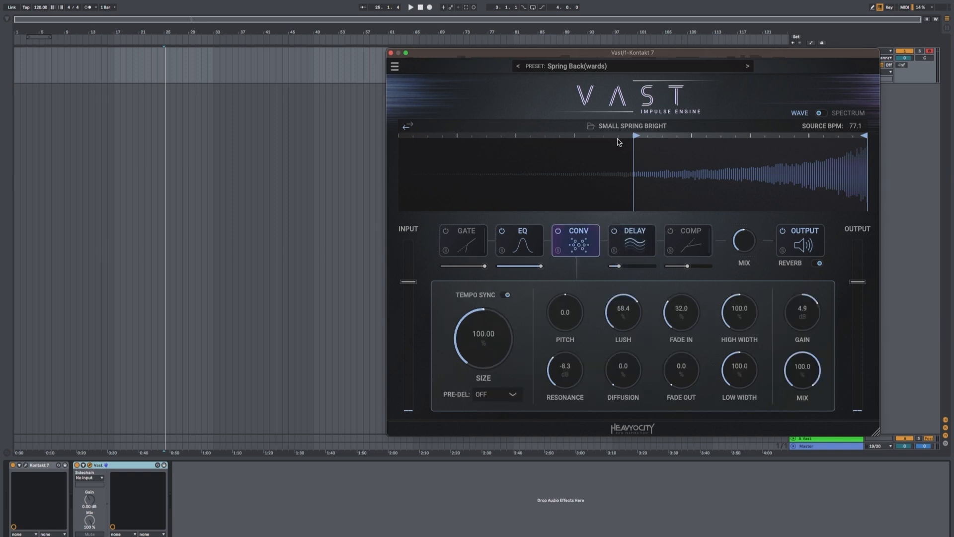
# - Browse the impulse library across all types, checking the impulse names, categories and lengths
pyautogui.click(632, 126)
pyautogui.scroll(-15, 631, 333)
pyautogui.click(564, 235)
pyautogui.click(505, 248)
pyautogui.scroll(15, 625, 320)
pyautogui.scroll(-10, 628, 322)
pyautogui.scroll(8, 654, 323)
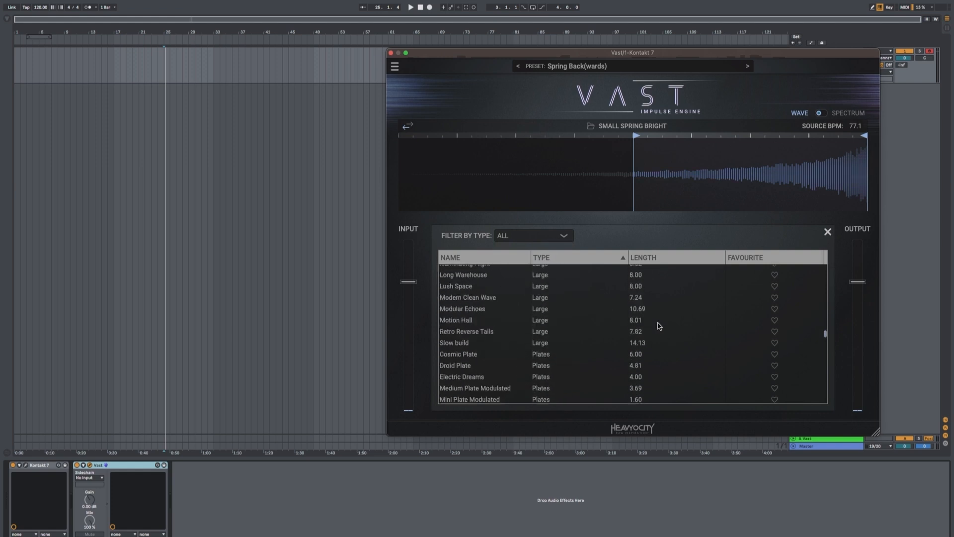
pyautogui.scroll(15, 659, 325)
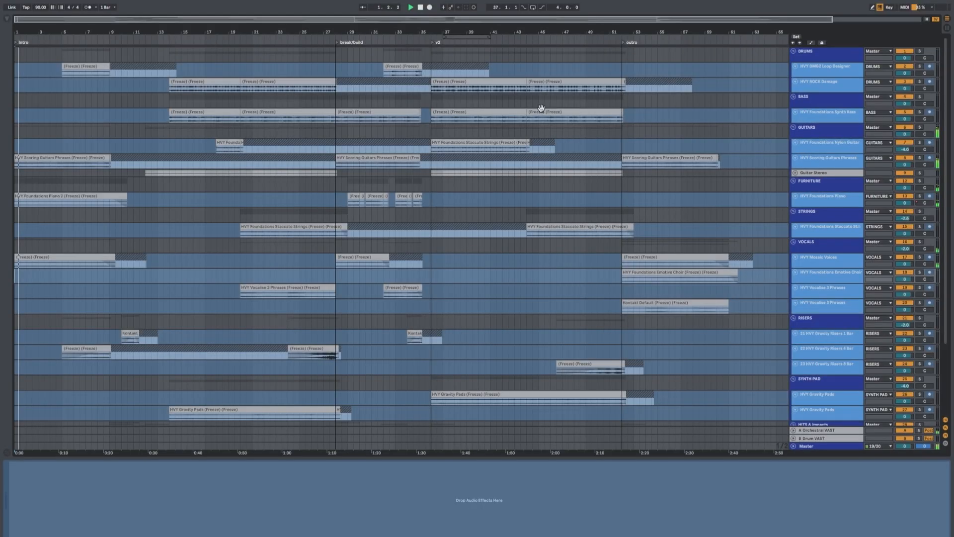
# - Review the tracks of the playing arrangement and unfold the Guitar Stereo group to show its two guitar tracks
pyautogui.scroll(-3, 626, 132)
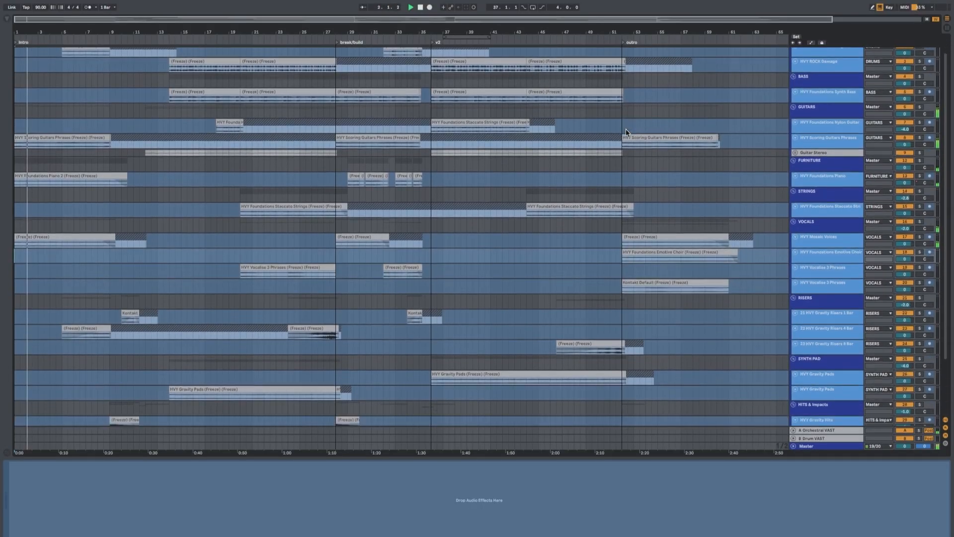
pyautogui.scroll(-3, 625, 130)
pyautogui.scroll(-6, 626, 137)
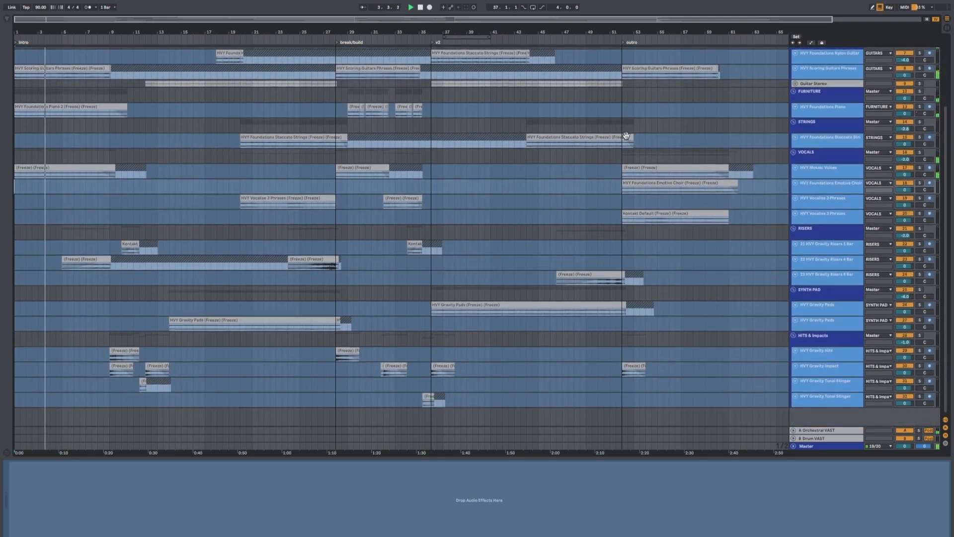
pyautogui.scroll(8, 626, 135)
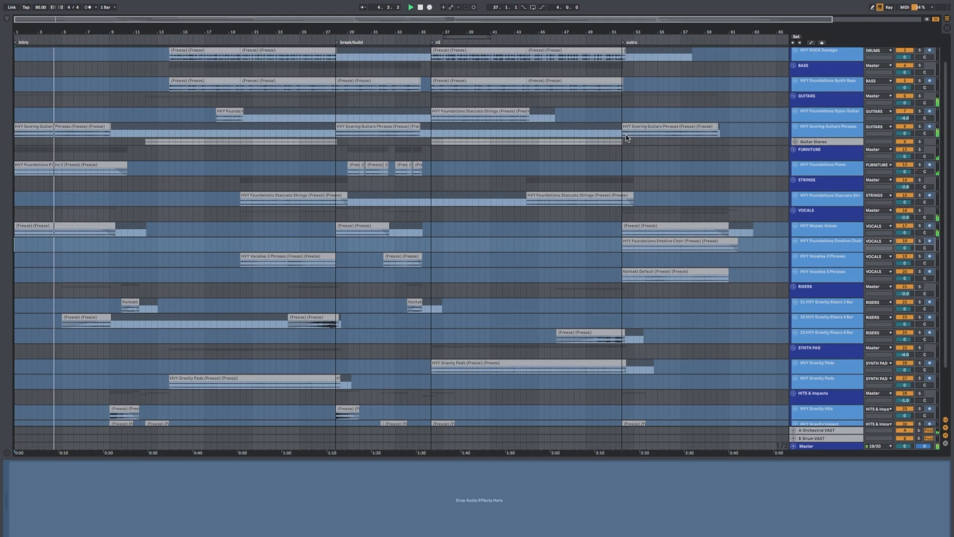
pyautogui.scroll(4, 625, 135)
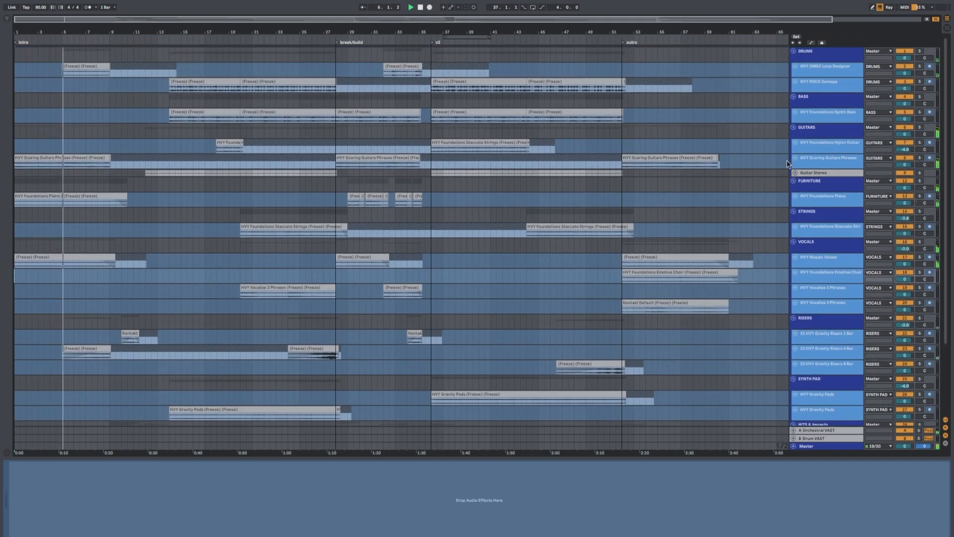
pyautogui.click(795, 173)
pyautogui.scroll(-1, 688, 163)
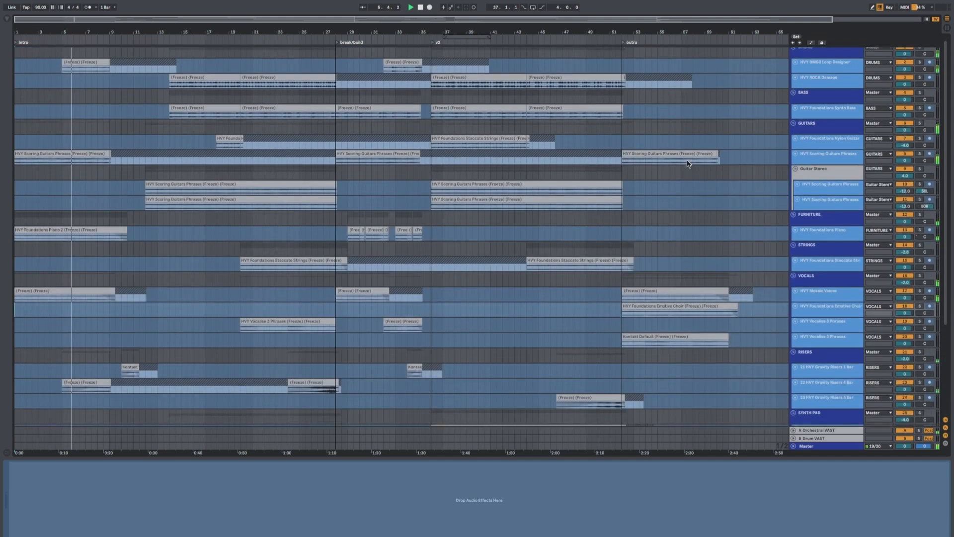
pyautogui.scroll(-1, 689, 163)
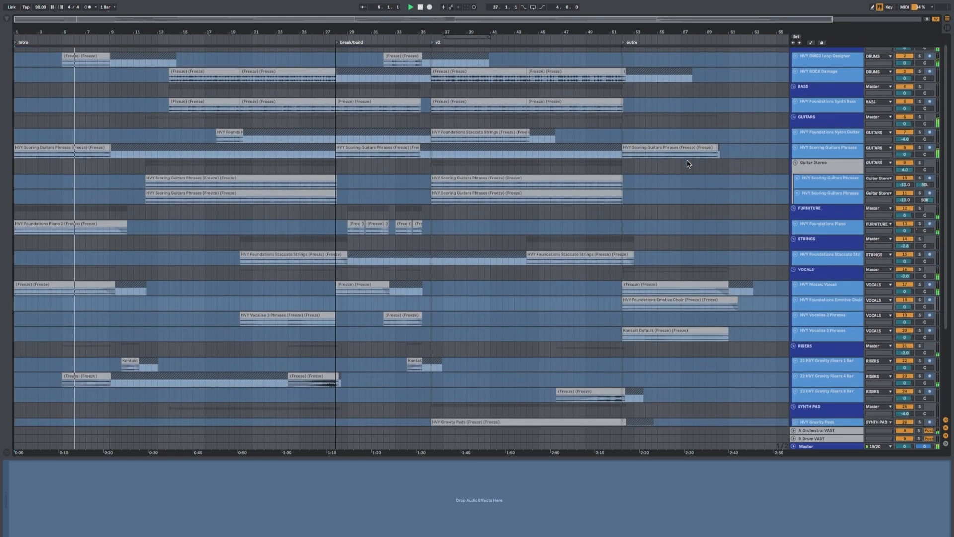
# - Select the A Orchestral VAST return track to show its Vast device, unfolding the track briefly and folding it again
pyautogui.click(819, 431)
pyautogui.click(794, 430)
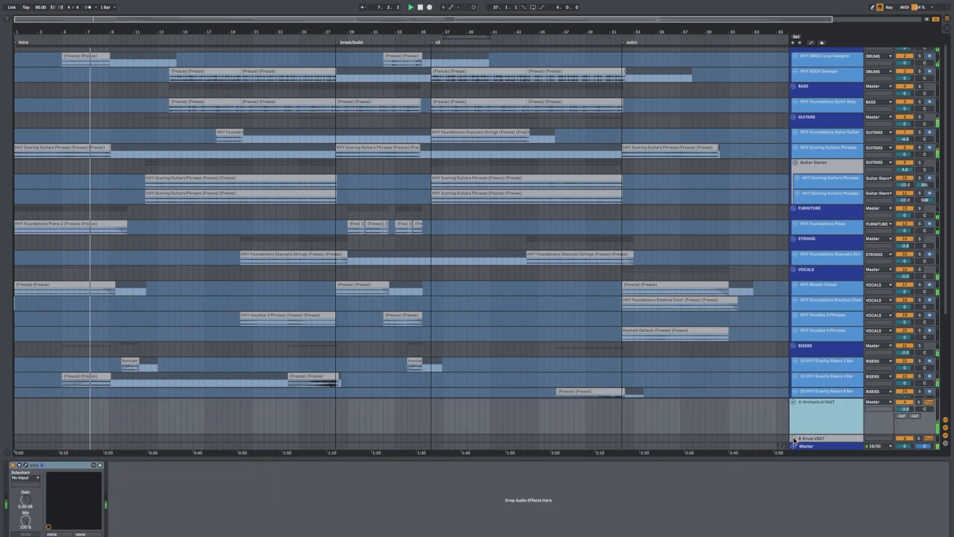
pyautogui.click(794, 438)
pyautogui.click(793, 408)
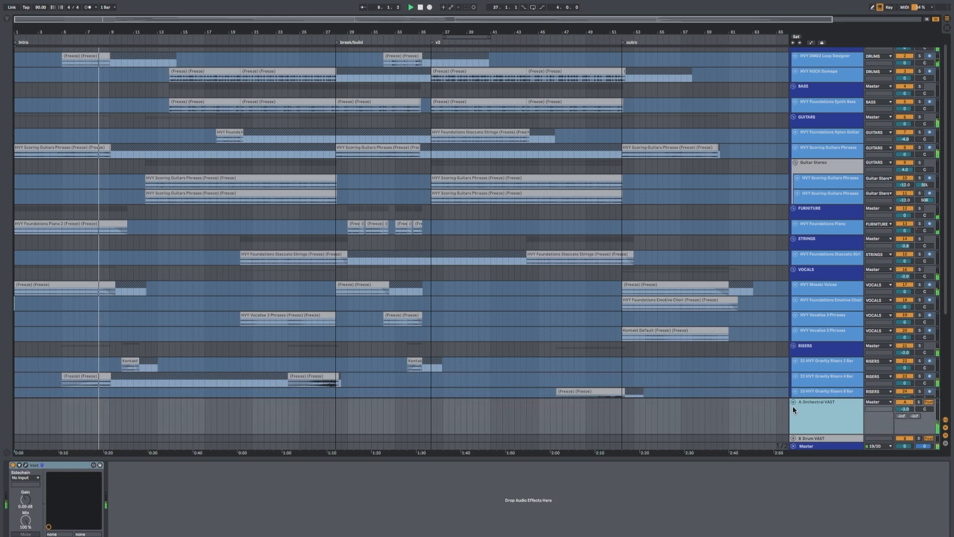
pyautogui.click(793, 402)
pyautogui.scroll(-1, 787, 330)
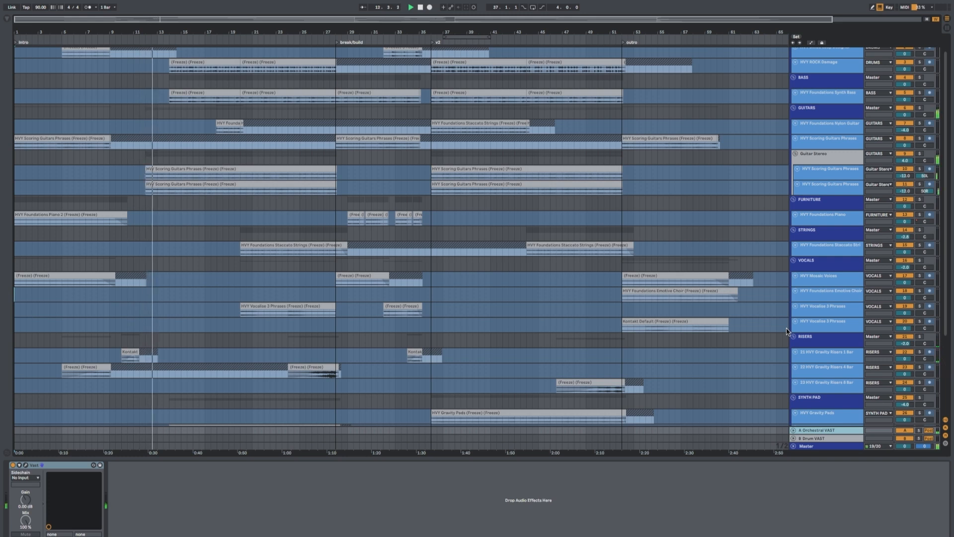
pyautogui.scroll(-1, 786, 332)
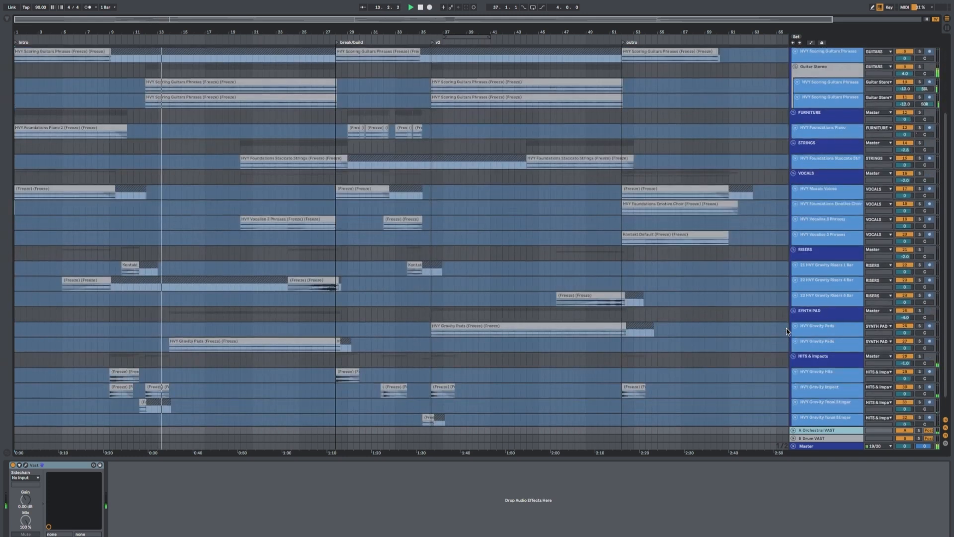
pyautogui.scroll(-1, 787, 332)
pyautogui.scroll(5, 785, 332)
pyautogui.scroll(2, 784, 332)
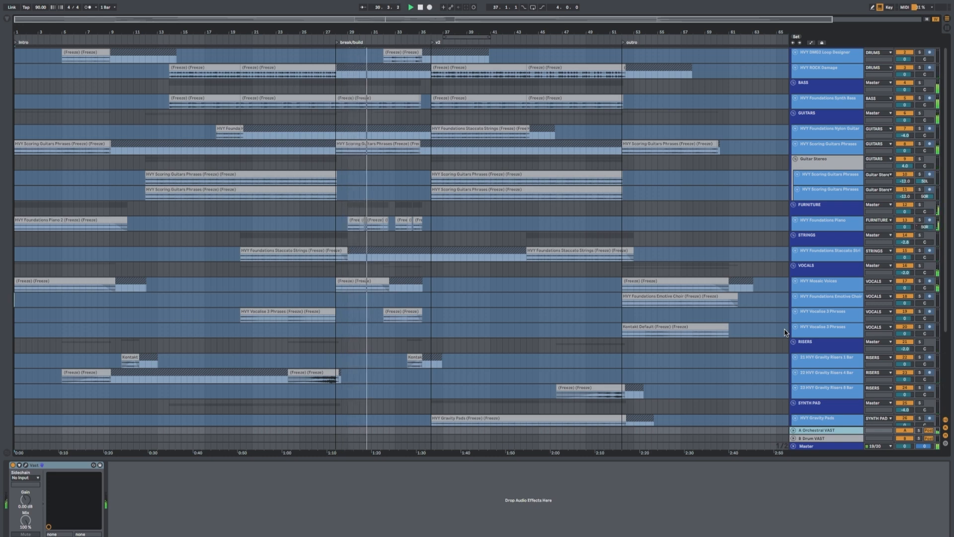
# - Review the arrangement's tracks from the drums to the hits and impacts while the song plays
pyautogui.scroll(-2, 783, 318)
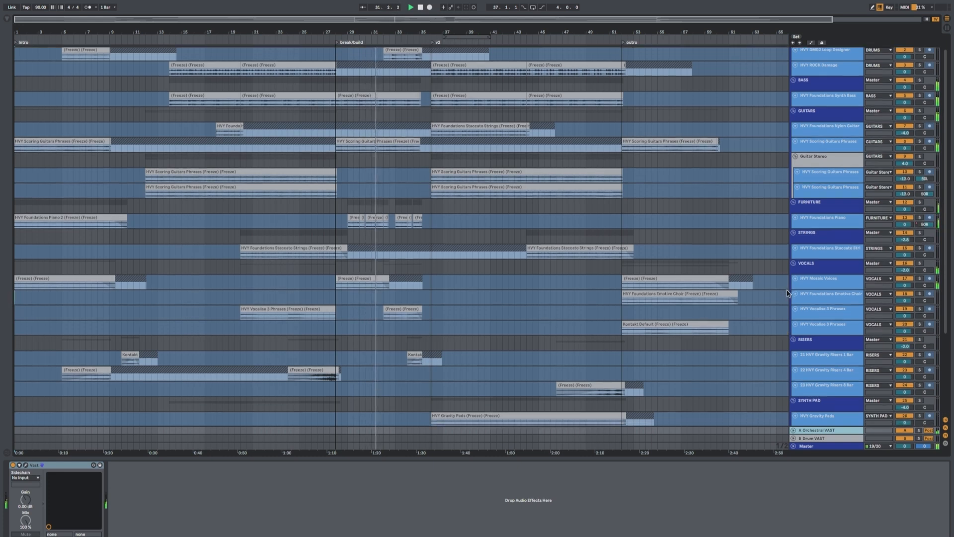
pyautogui.scroll(-5, 779, 300)
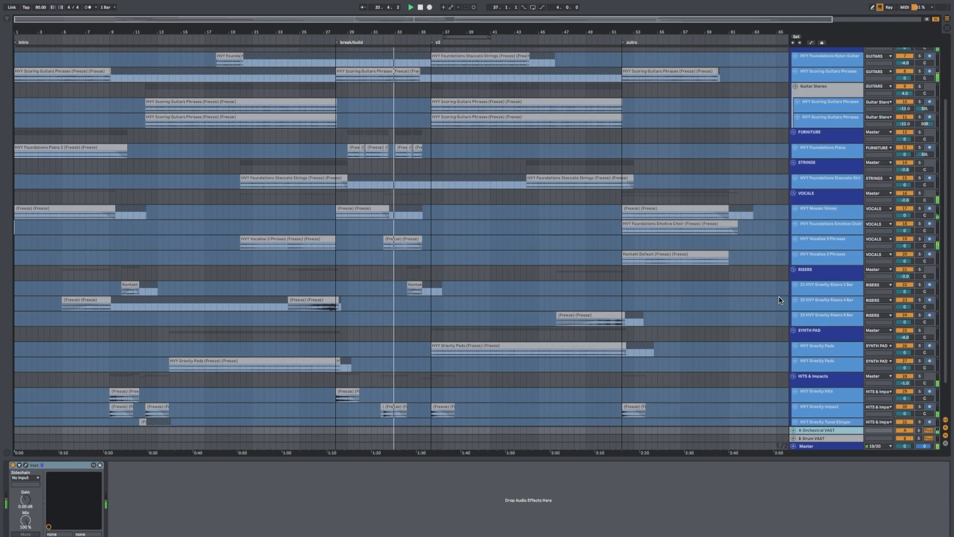
pyautogui.scroll(-1, 779, 299)
pyautogui.scroll(-2, 779, 299)
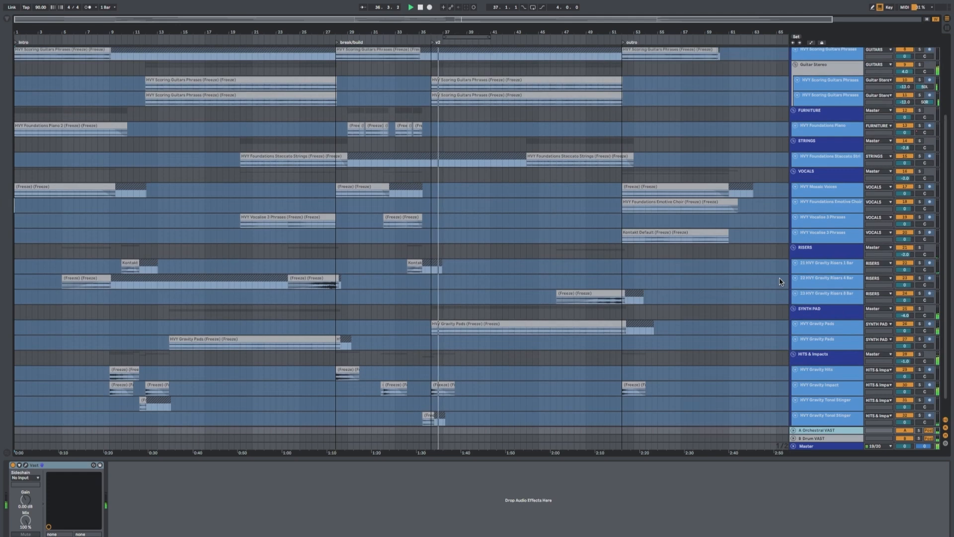
pyautogui.scroll(2, 780, 281)
pyautogui.scroll(5, 779, 281)
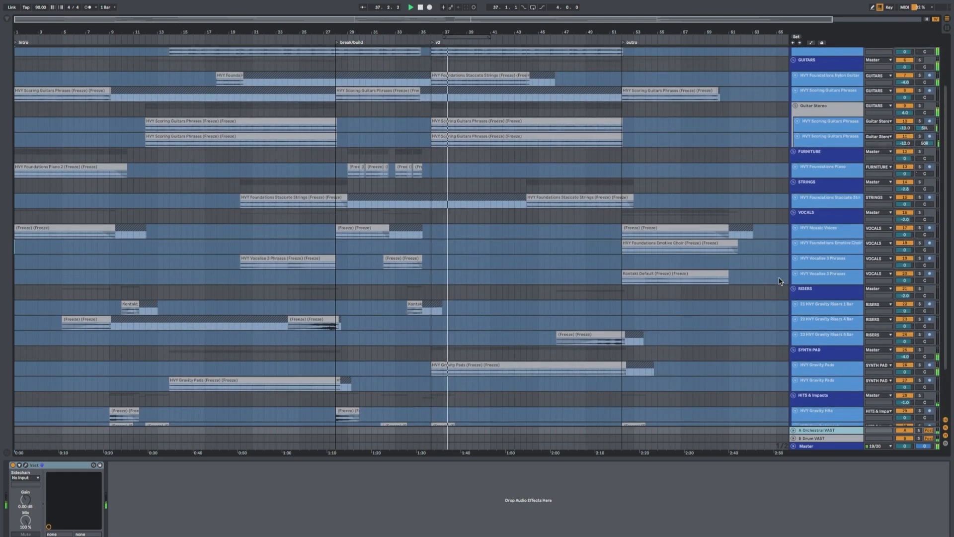
pyautogui.scroll(2, 779, 281)
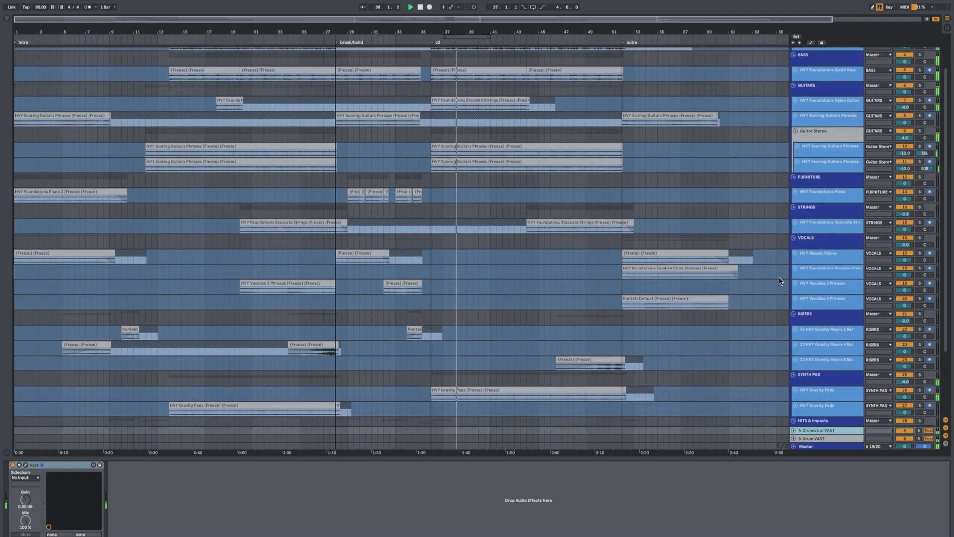
pyautogui.scroll(3, 779, 280)
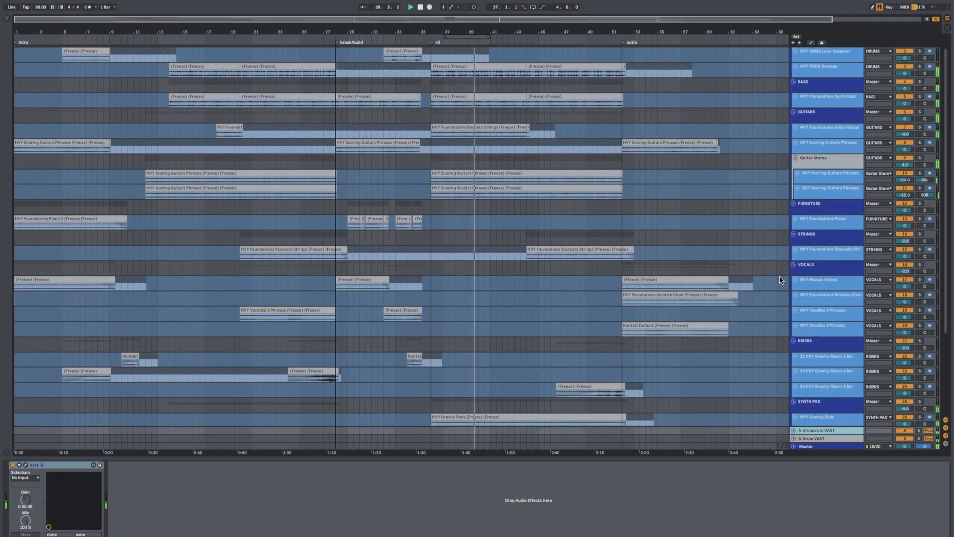
pyautogui.scroll(-2, 779, 281)
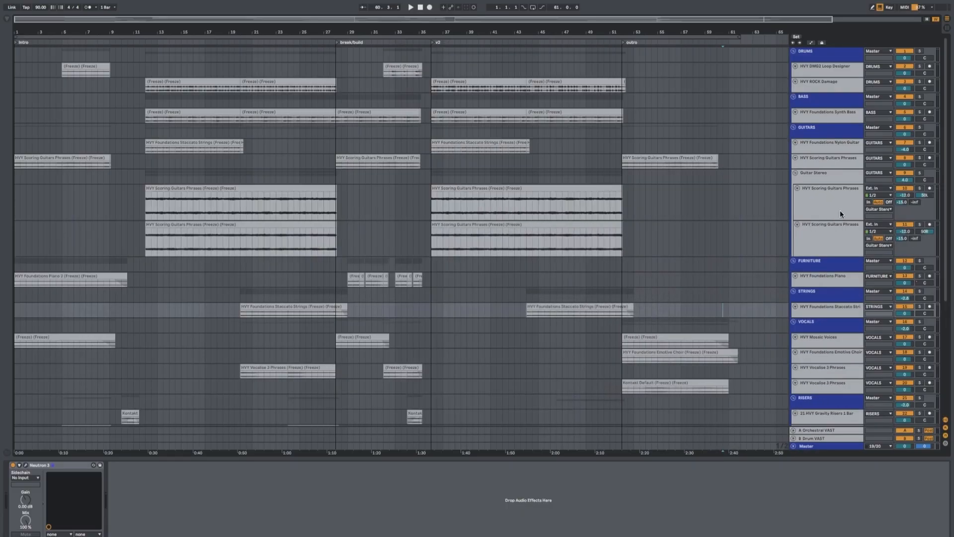
# - Shrink the two HVY Scoring Guitars Phrases tracks in the Guitar Stereo group to compact height together
pyautogui.click(839, 212)
pyautogui.keyDown('shift'); pyautogui.click(827, 236); pyautogui.keyUp('shift')
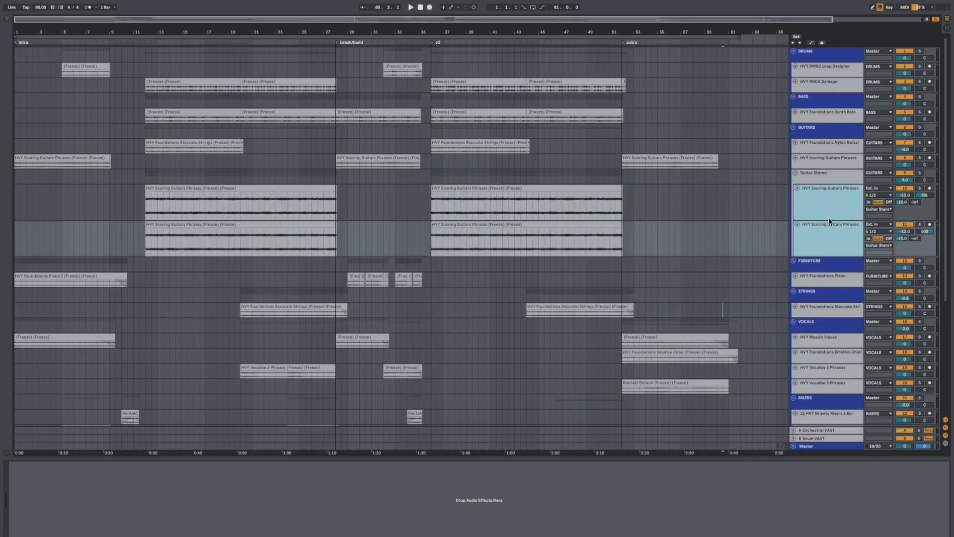
pyautogui.click(828, 215)
pyautogui.keyDown('shift'); pyautogui.click(827, 225); pyautogui.keyUp('shift')
pyautogui.moveTo(827, 220); pyautogui.dragTo(833, 199)
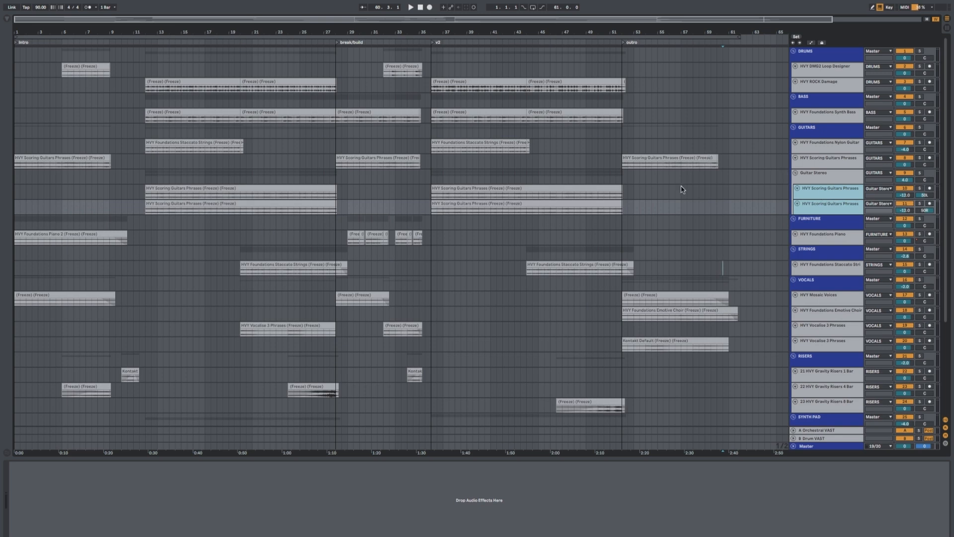
pyautogui.click(656, 196)
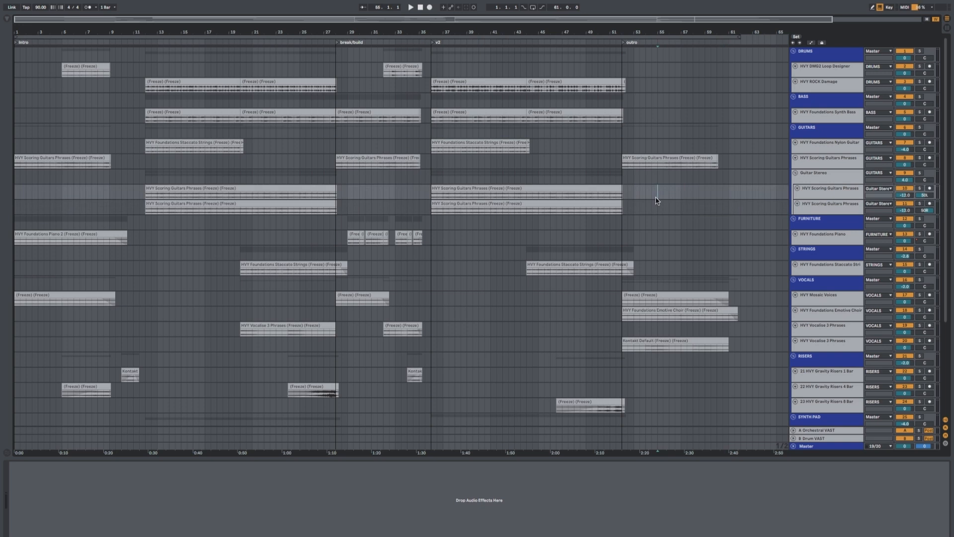
# - Select the vocal, riser and synth pad tracks and the first Guitar Stereo track one by one to check their effect devices
pyautogui.scroll(-5, 756, 144)
pyautogui.click(828, 173)
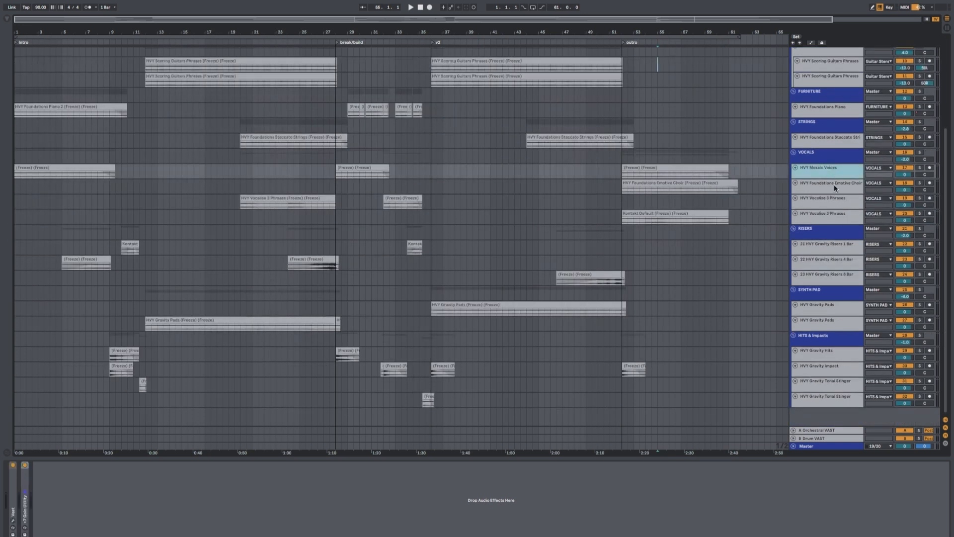
pyautogui.click(833, 198)
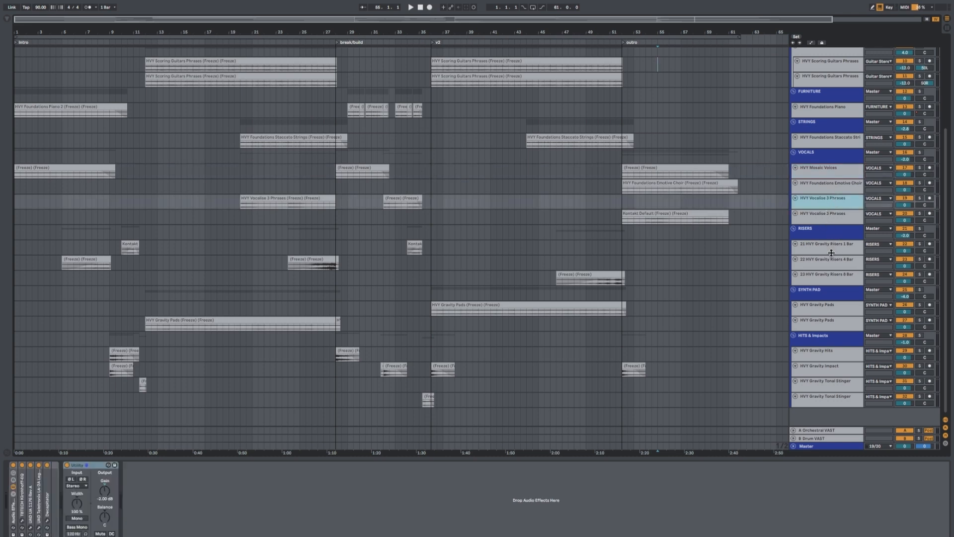
pyautogui.click(831, 246)
pyautogui.click(831, 263)
pyautogui.click(831, 276)
pyautogui.click(831, 307)
pyautogui.scroll(5, 831, 278)
pyautogui.click(833, 192)
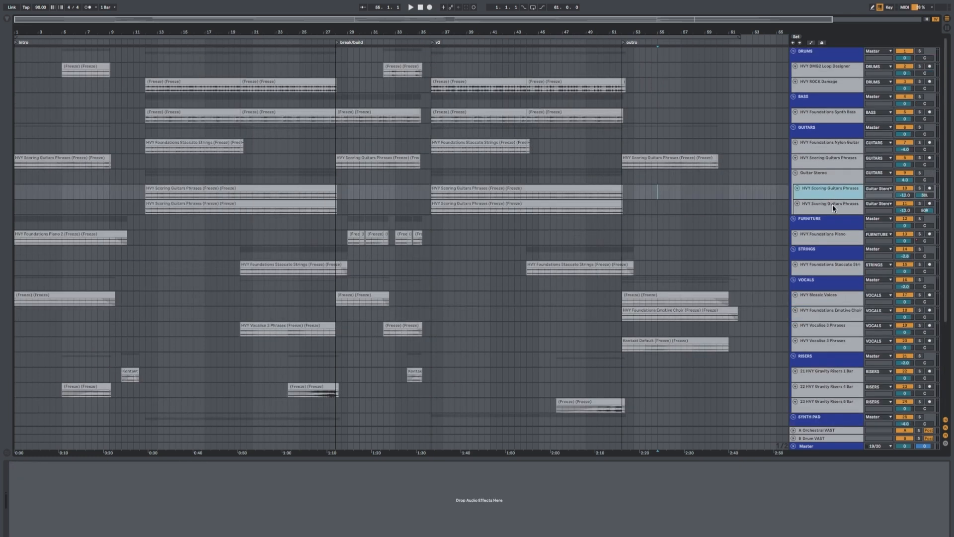
# - Select the upper guitar, bass and drum tracks in turn to examine which effects their device chains contain
pyautogui.click(827, 159)
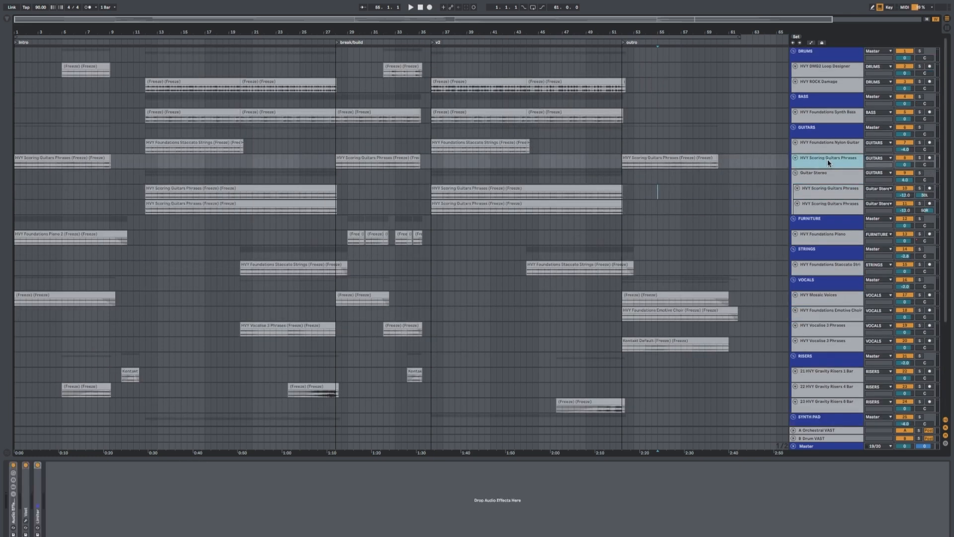
pyautogui.click(830, 144)
pyautogui.click(815, 112)
pyautogui.scroll(-5, 834, 292)
pyautogui.scroll(5, 834, 298)
pyautogui.click(819, 85)
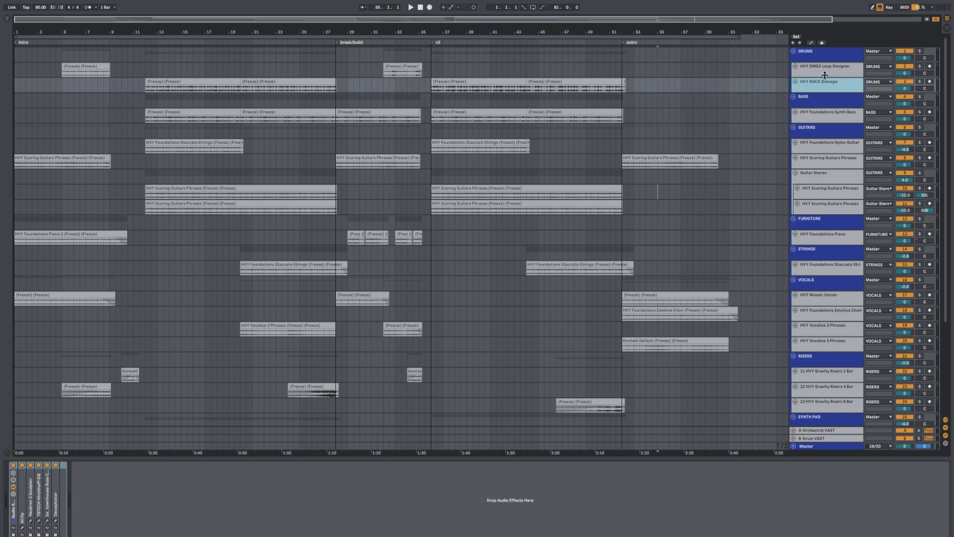
pyautogui.click(832, 68)
pyautogui.scroll(-5, 818, 286)
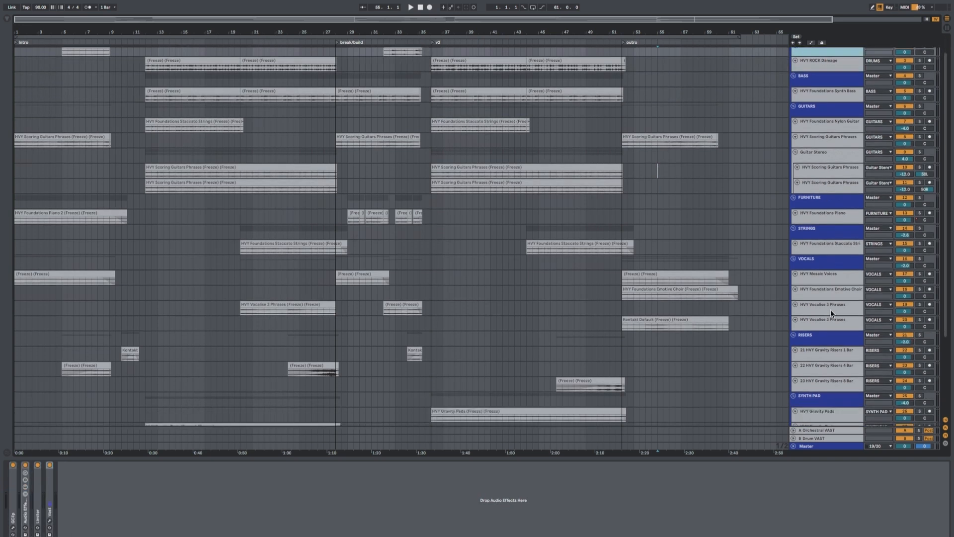
pyautogui.scroll(5, 827, 312)
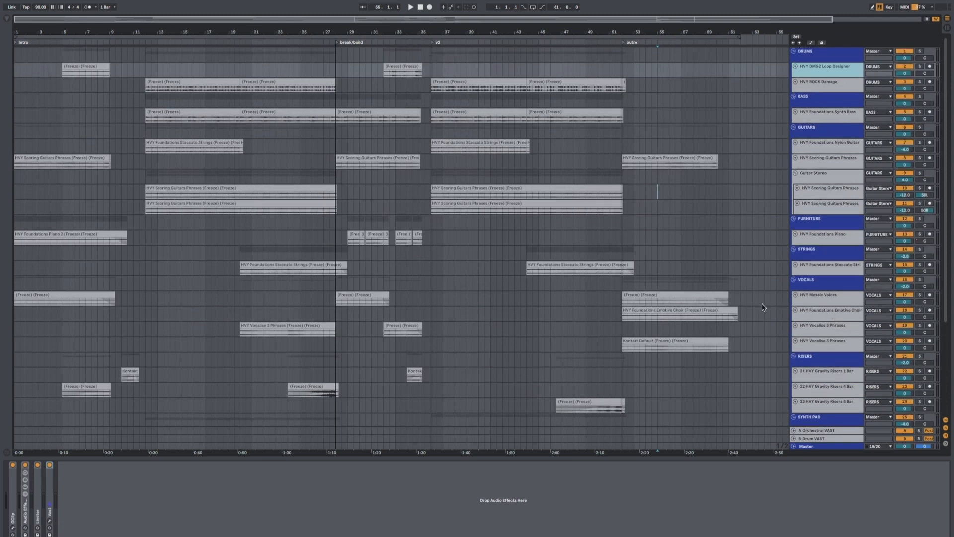
# - Inspect the devices on the Guitar Stereo group and on its two guitar tracks
pyautogui.click(385, 197)
pyautogui.click(147, 172)
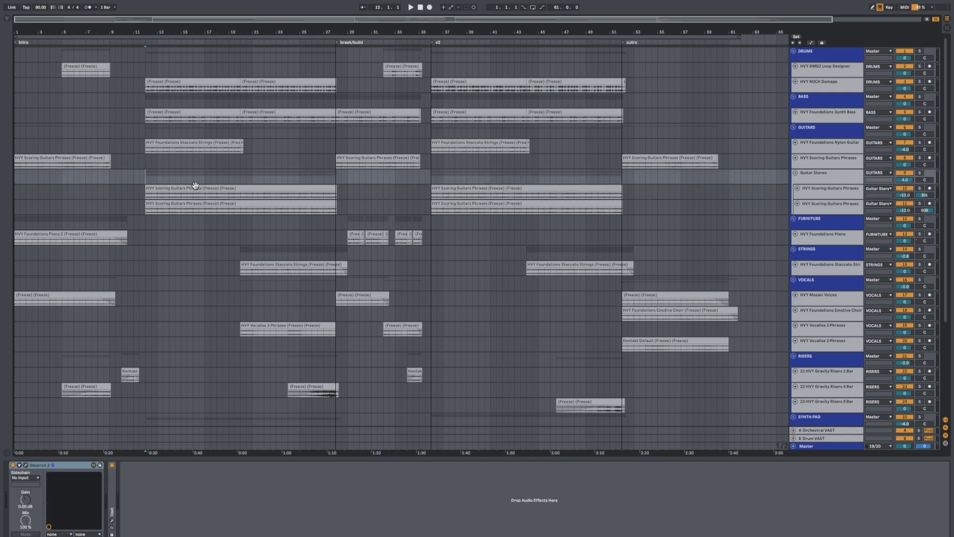
pyautogui.click(814, 189)
pyautogui.click(821, 205)
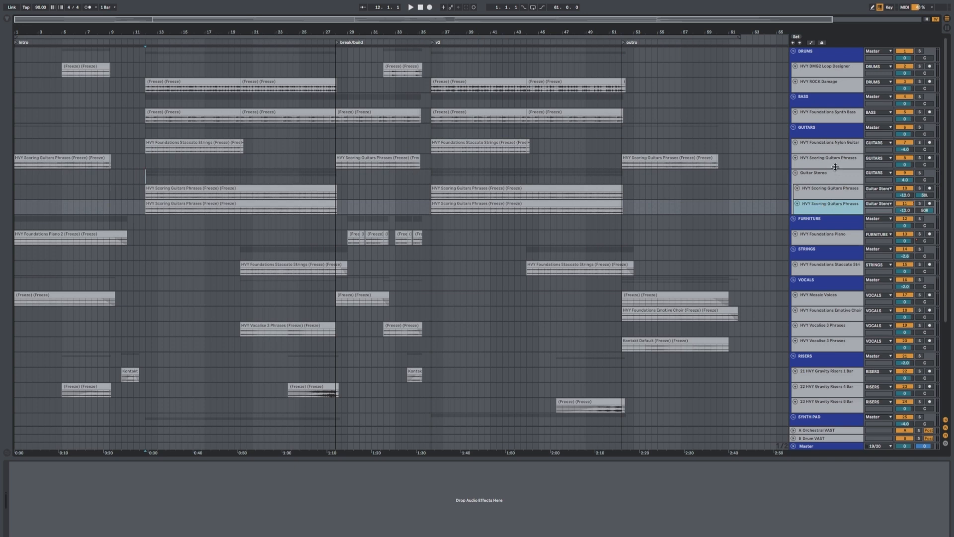
# - Solo the HVY Scoring Guitars Phrases track and play from the break/build section, toggling its effect devices to compare the sound
pyautogui.click(919, 158)
pyautogui.click(336, 146)
pyautogui.press('space')
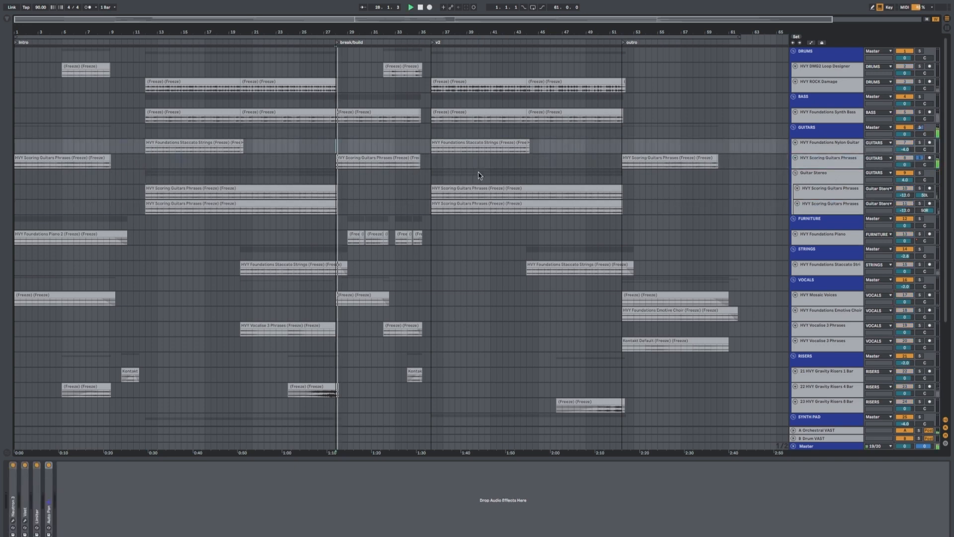
pyautogui.click(836, 160)
pyautogui.click(25, 464)
pyautogui.click(38, 465)
pyautogui.click(13, 465)
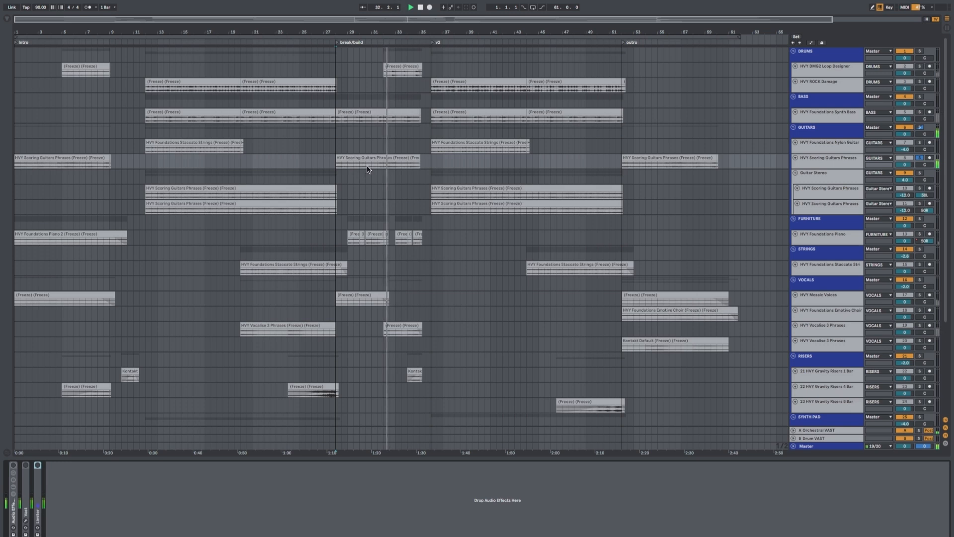
# - Inspect the delay and convolution settings of Vast on the HVY Scoring Guitars Phrases track, and close the plug-in window
pyautogui.click(26, 520)
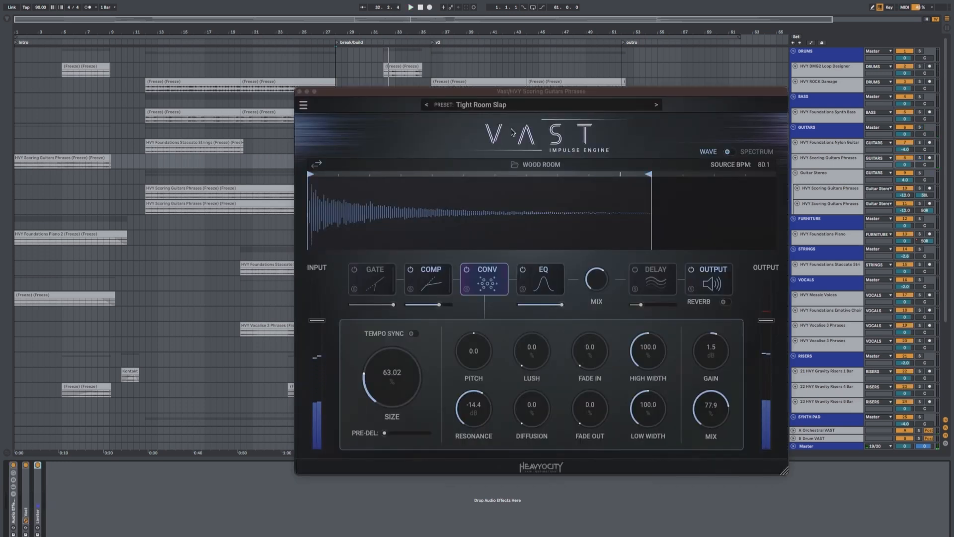
pyautogui.moveTo(519, 91); pyautogui.dragTo(385, 179)
pyautogui.moveTo(367, 175); pyautogui.dragTo(411, 114)
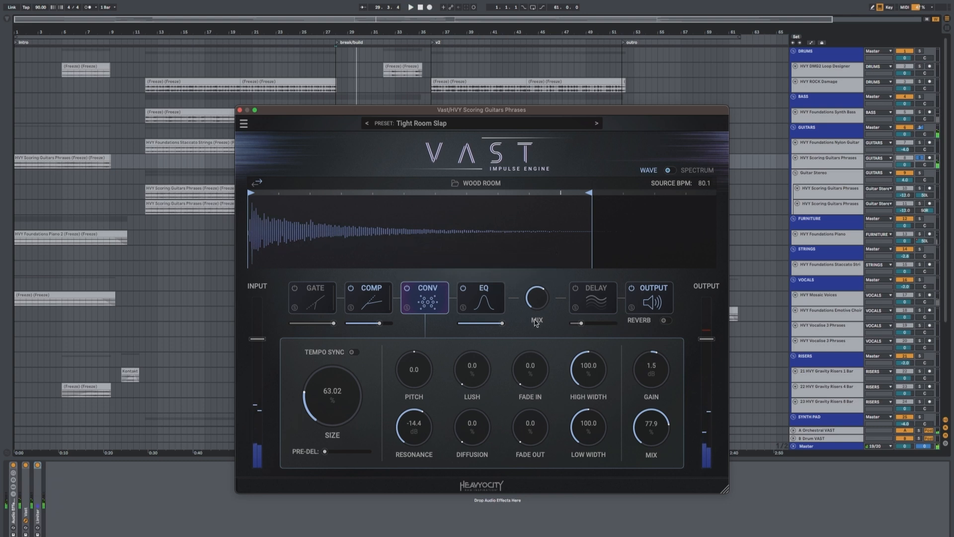
pyautogui.click(592, 292)
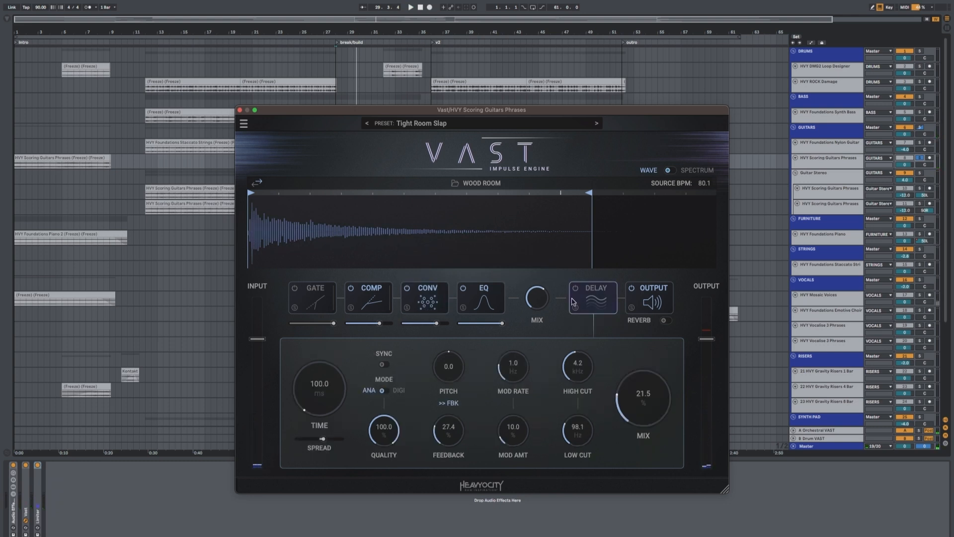
pyautogui.click(414, 303)
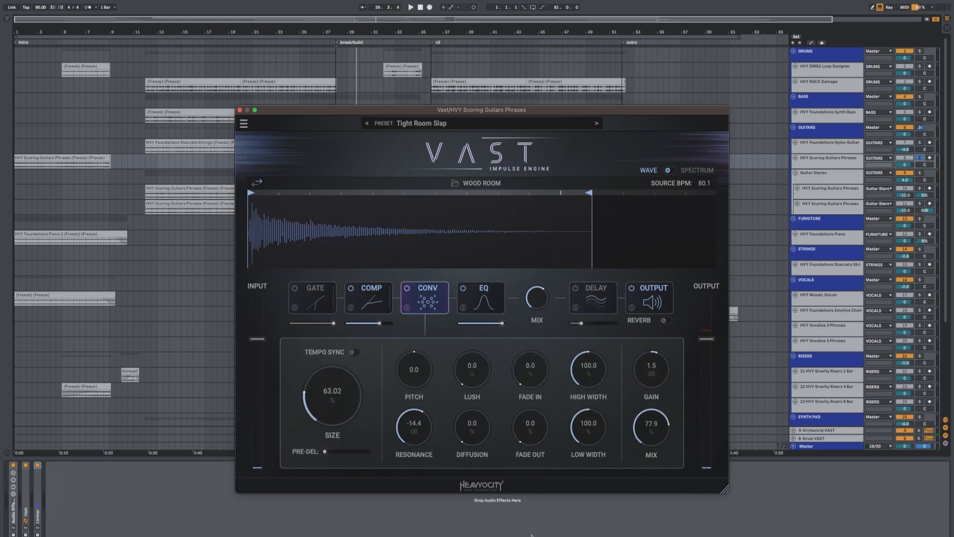
pyautogui.click(239, 110)
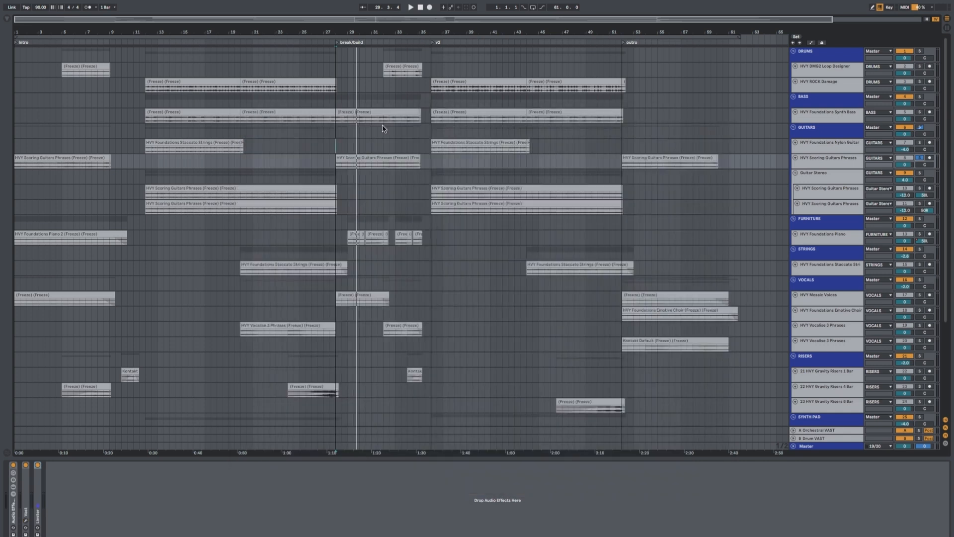
# - Recheck the two stereo guitar tracks and show the devices on their Guitar Stereo group
pyautogui.click(492, 331)
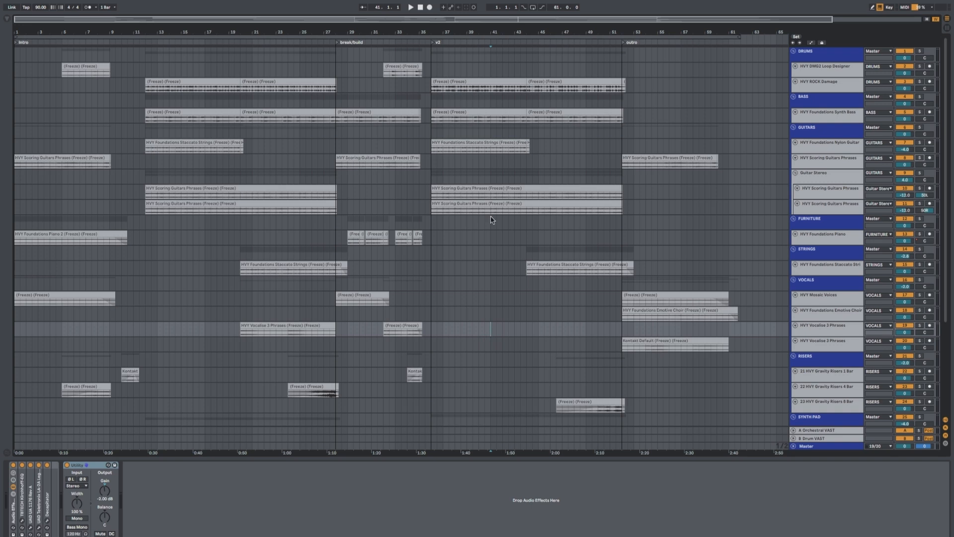
pyautogui.click(825, 188)
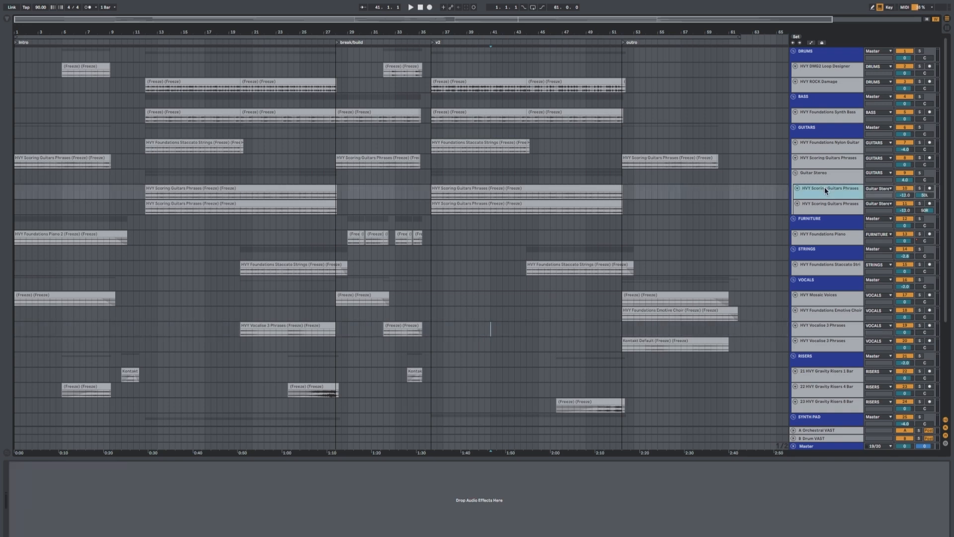
pyautogui.click(814, 204)
pyautogui.click(815, 174)
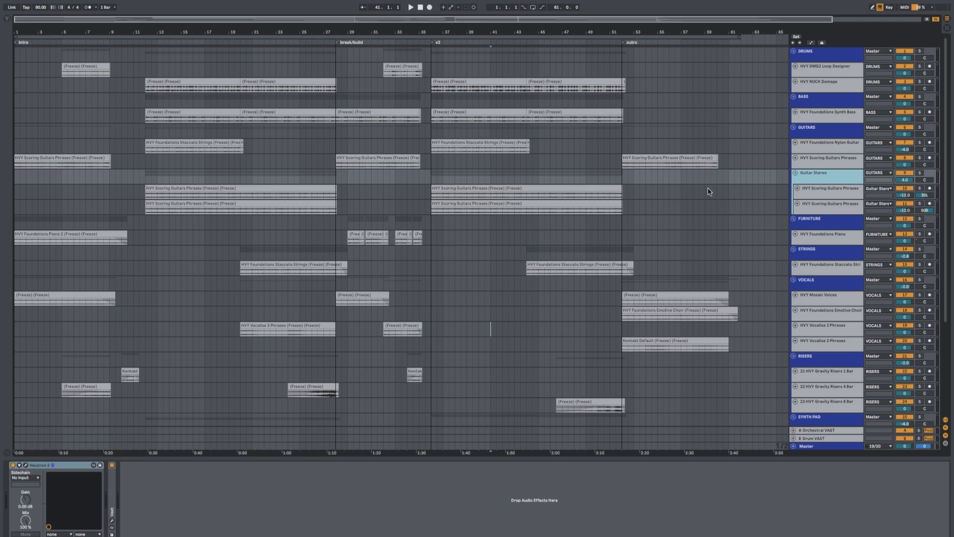
# - Solo the HVY Scoring Guitars Phrases track, play it in the break/build section and show its Vast plug-in
pyautogui.click(819, 160)
pyautogui.click(919, 157)
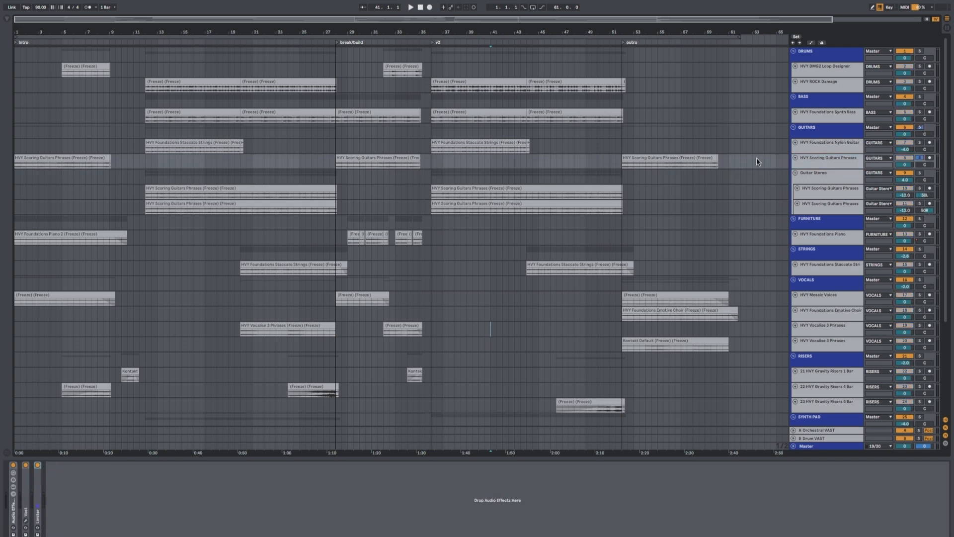
pyautogui.click(360, 149)
pyautogui.press('space')
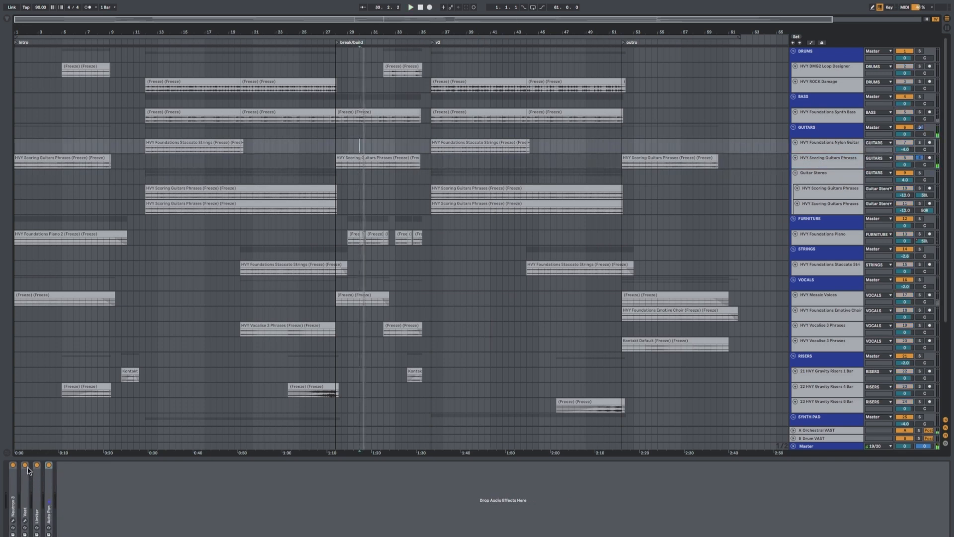
pyautogui.click(25, 465)
pyautogui.press('space')
pyautogui.click(12, 465)
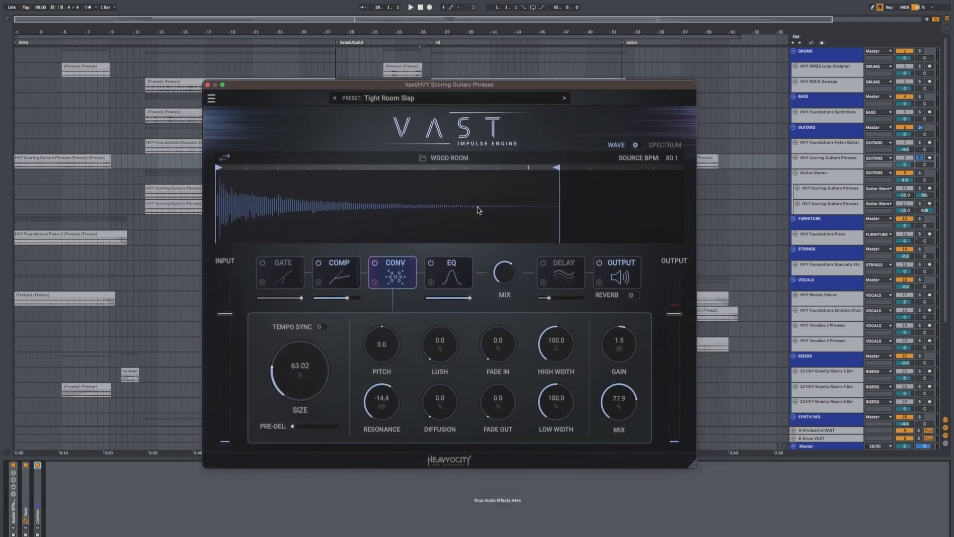
# - Audition the soloed guitar in the break/build section beside the Vast window, and toggle the delay module on and off
pyautogui.press('space')
pyautogui.moveTo(466, 86); pyautogui.dragTo(586, 84)
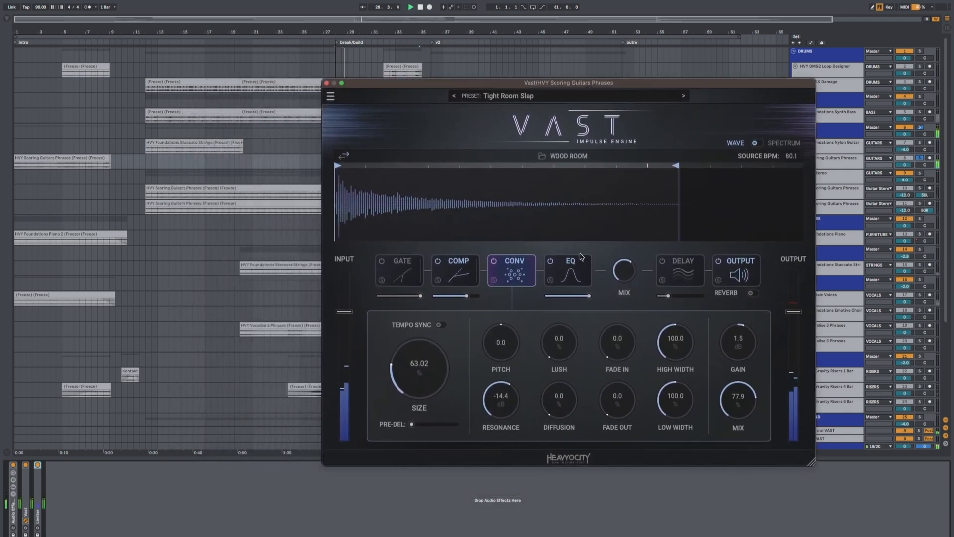
pyautogui.click(353, 56)
pyautogui.press('space')
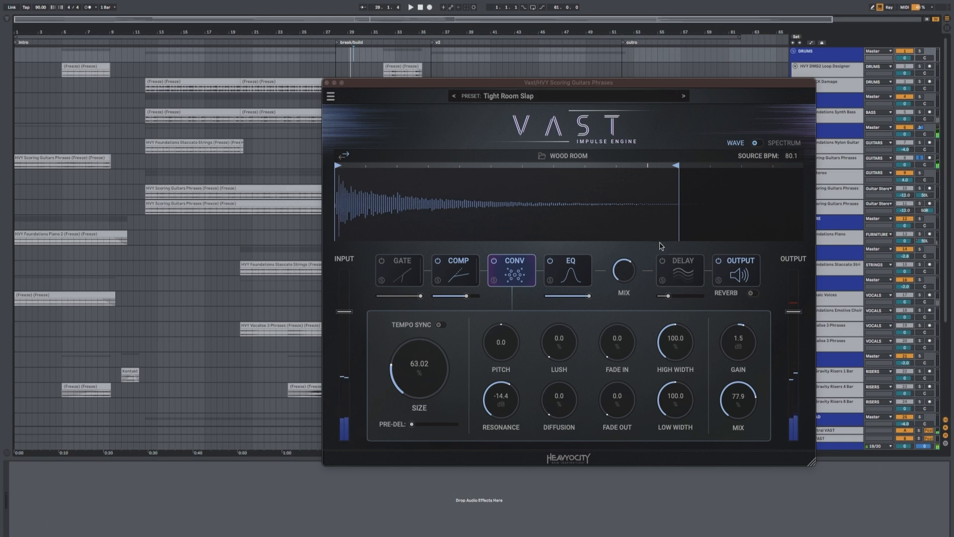
pyautogui.click(663, 261)
pyautogui.click(663, 261)
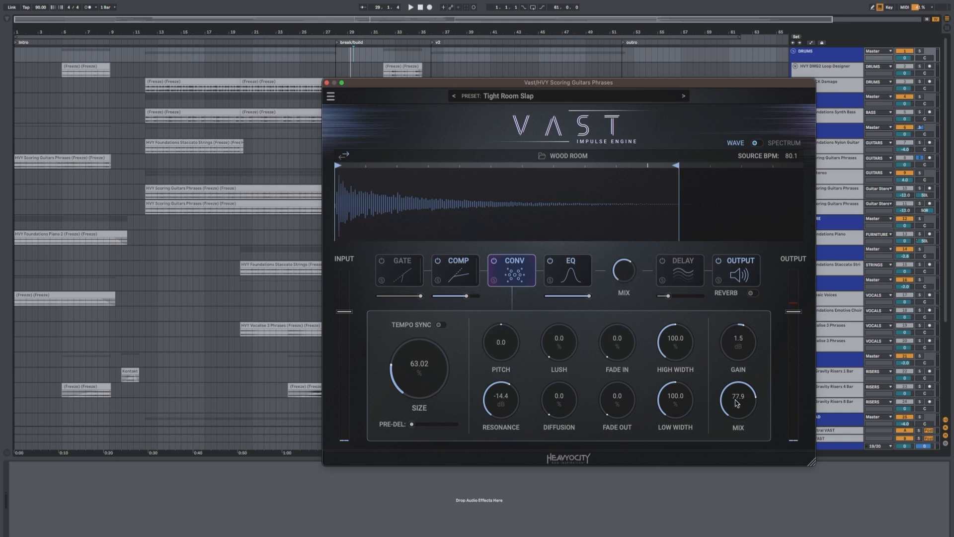
# - Try the compressor threshold in Vast at about -33.5 dB, raise it to 0 dB, and switch the compressor off
pyautogui.click(404, 277)
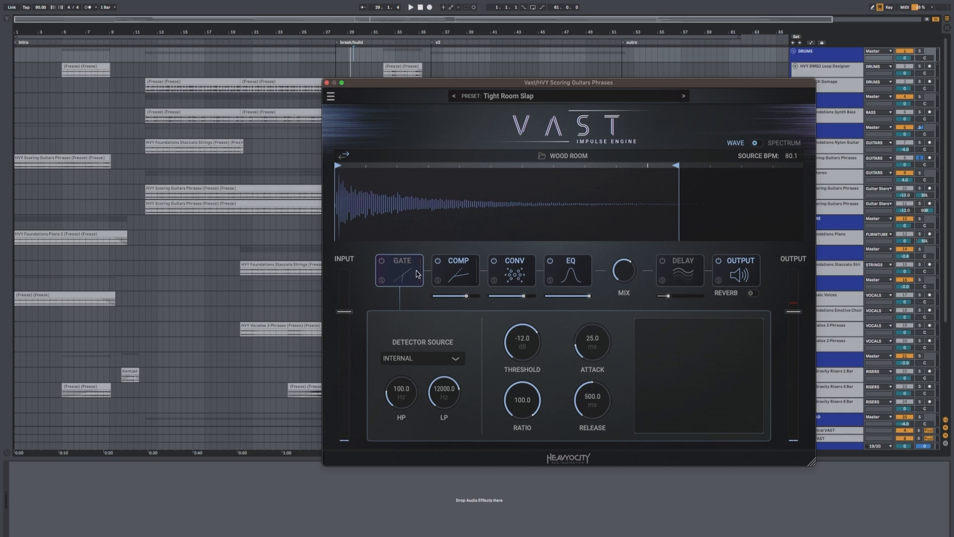
pyautogui.click(455, 273)
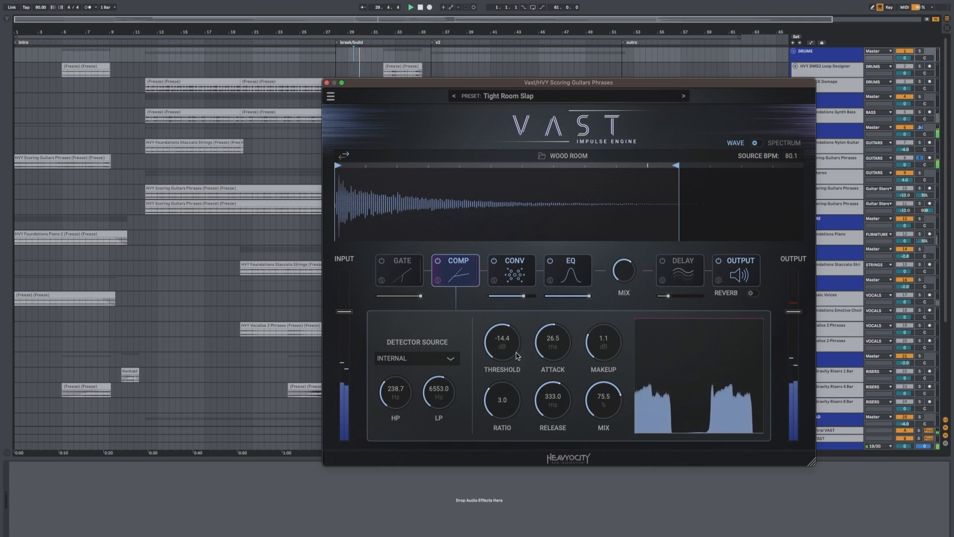
pyautogui.moveTo(502, 339); pyautogui.dragTo(502, 392)
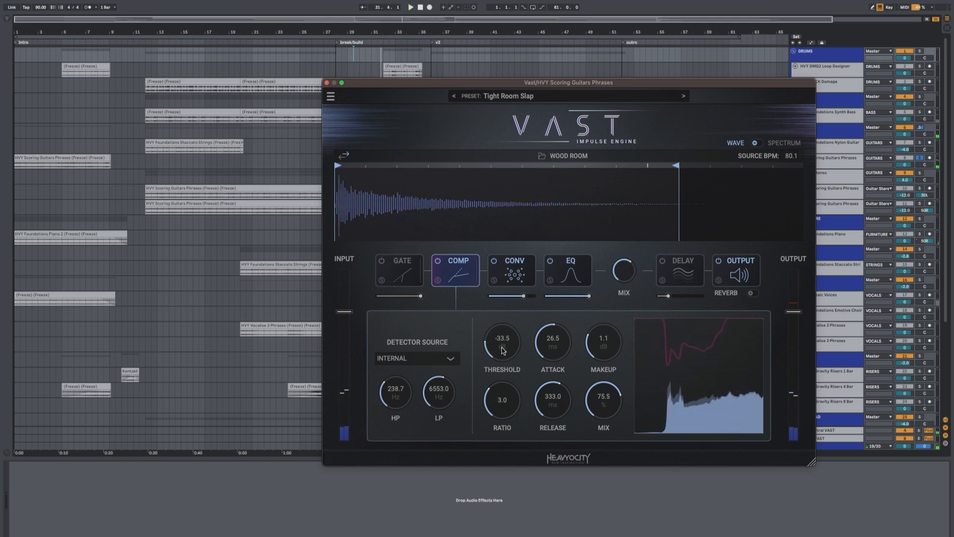
pyautogui.moveTo(502, 346); pyautogui.dragTo(515, 221)
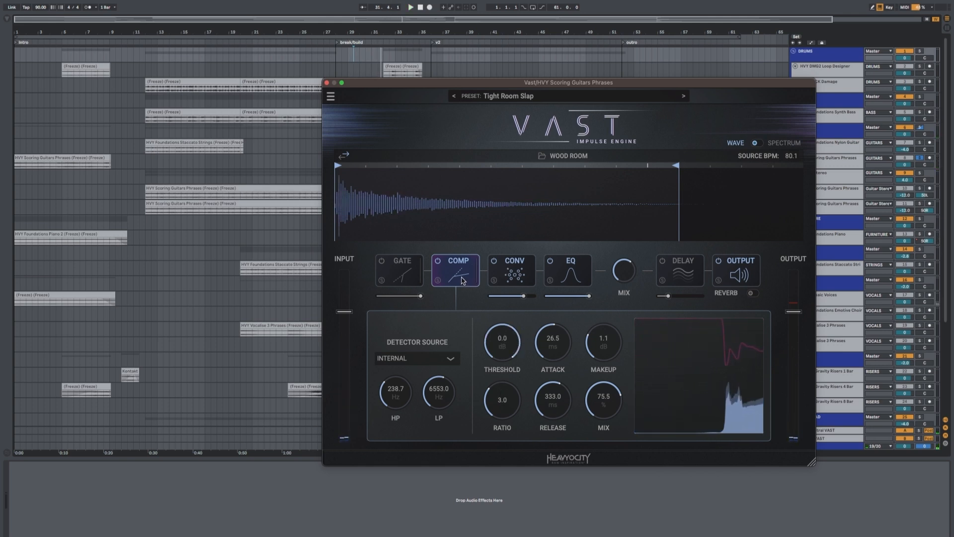
pyautogui.click(527, 280)
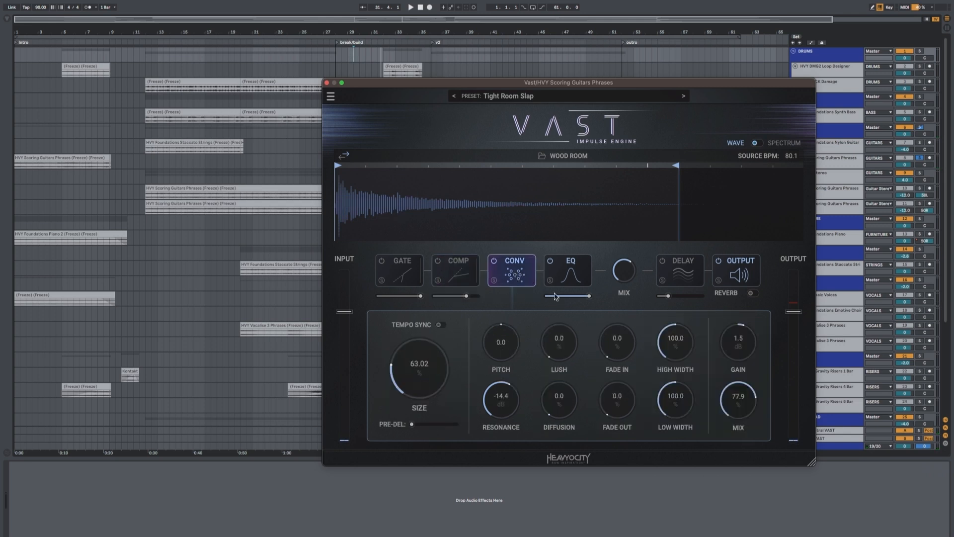
# - Look through the EQ, convolution and output modules of Vast, and close the plug-in window
pyautogui.click(571, 271)
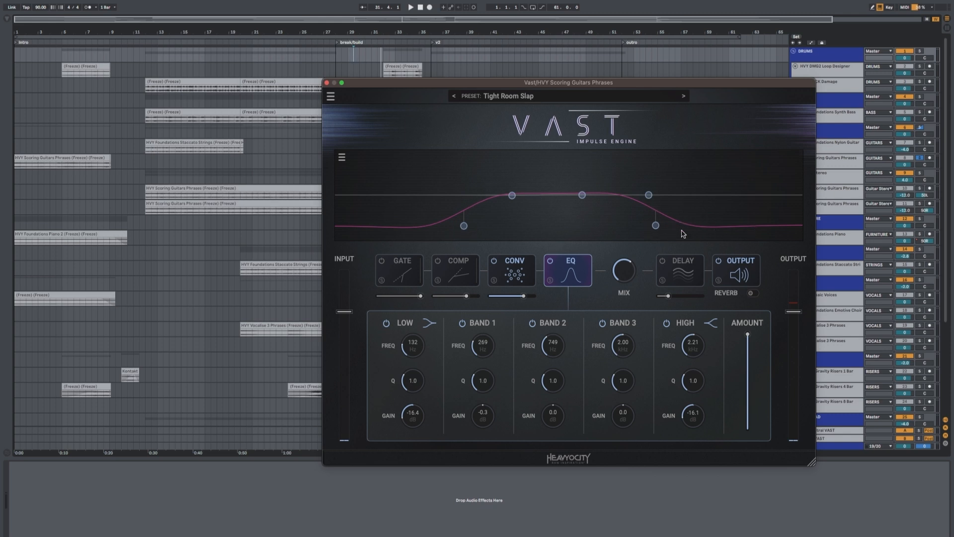
pyautogui.click(509, 281)
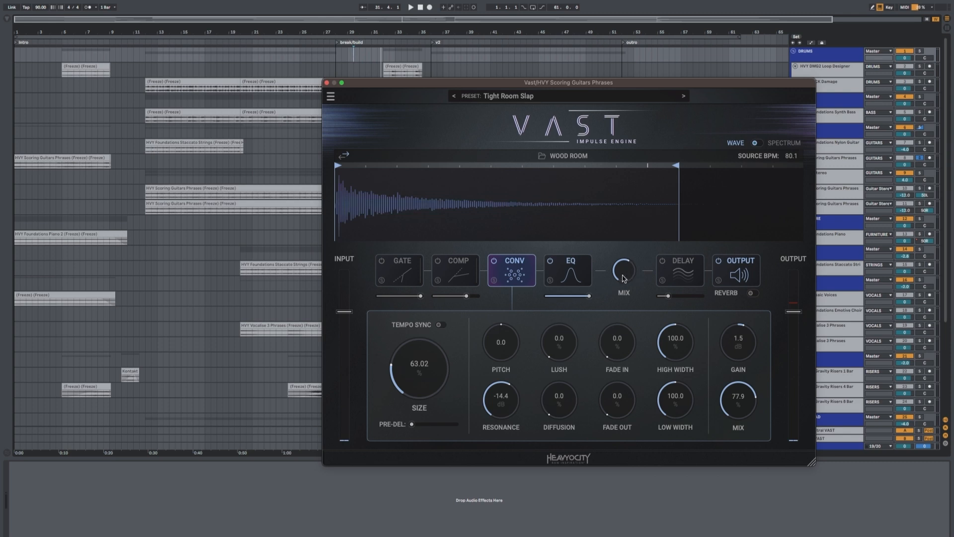
pyautogui.click(737, 275)
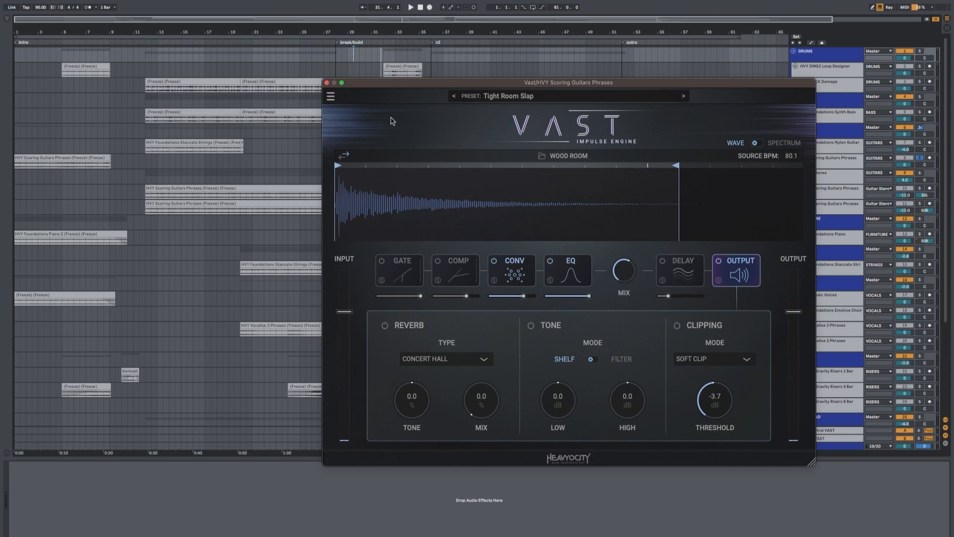
pyautogui.click(327, 83)
# - Play and unsolo the HVY Scoring Guitars Phrases track, and fold the Guitar Stereo group
pyautogui.press('space')
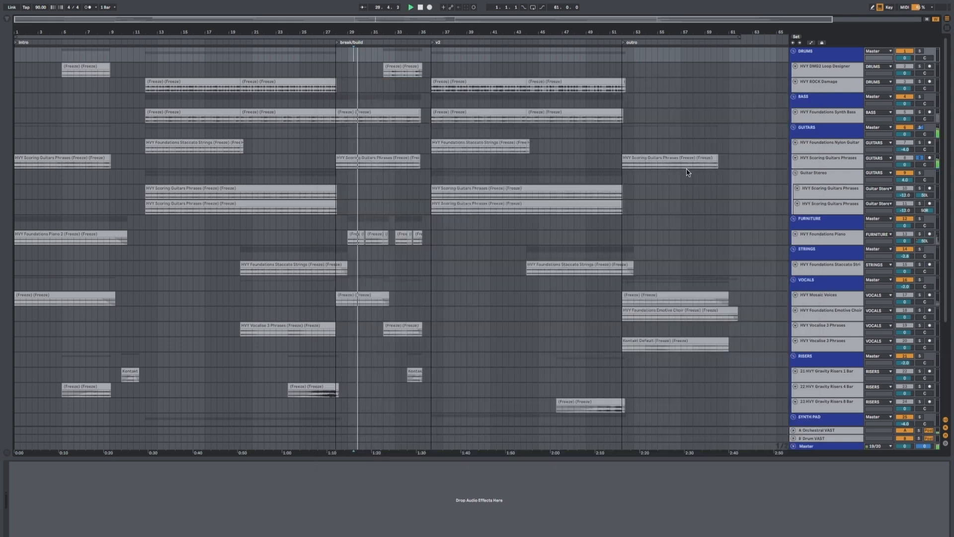
pyautogui.click(919, 158)
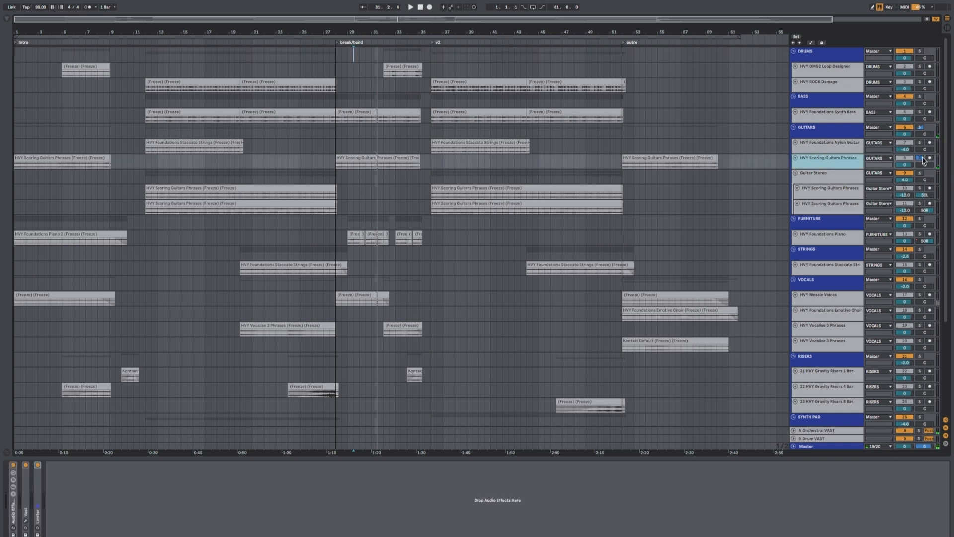
pyautogui.click(795, 173)
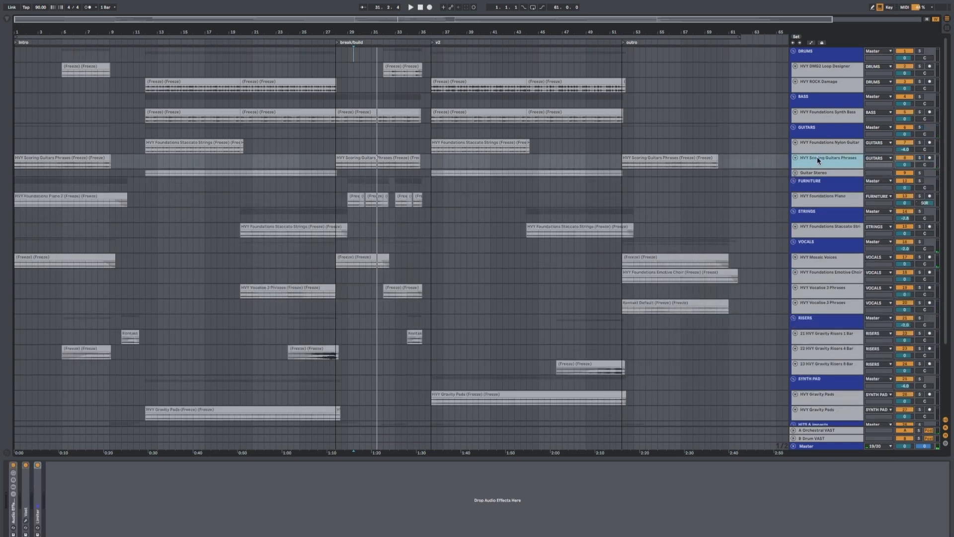
# - Solo the HVY Foundations Nylon Guitar track, enlarge its lane and play its clip in the v2 section
pyautogui.click(826, 146)
pyautogui.click(919, 143)
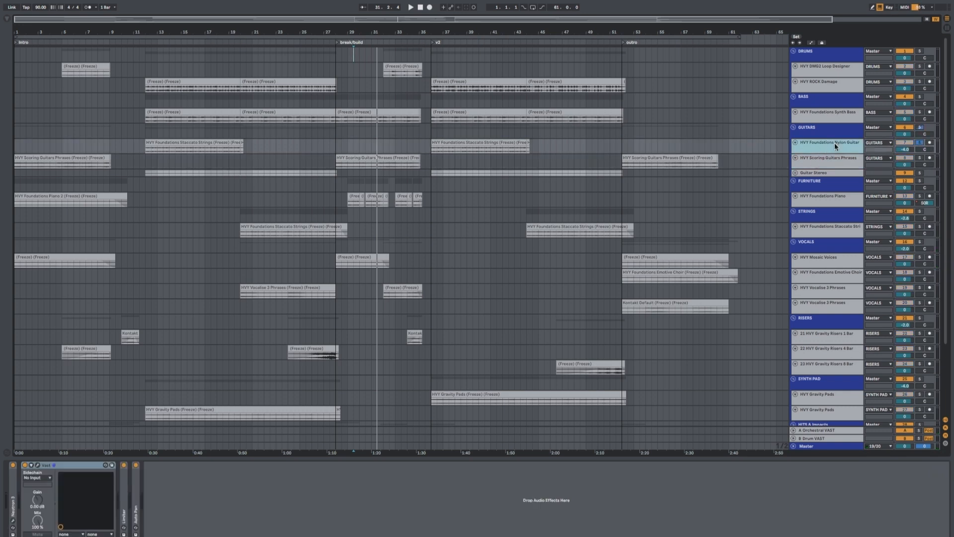
pyautogui.moveTo(822, 152); pyautogui.dragTo(815, 199)
pyautogui.click(430, 158)
pyautogui.press('space')
# - Set the loop range to four bars from bar 36 in the v2 section, and adjust the nylon guitar lane's height
pyautogui.moveTo(15, 33); pyautogui.dragTo(456, 24)
pyautogui.moveTo(665, 36); pyautogui.dragTo(414, 70)
pyautogui.moveTo(452, 31); pyautogui.dragTo(479, 31)
pyautogui.press('space')
pyautogui.click(817, 172)
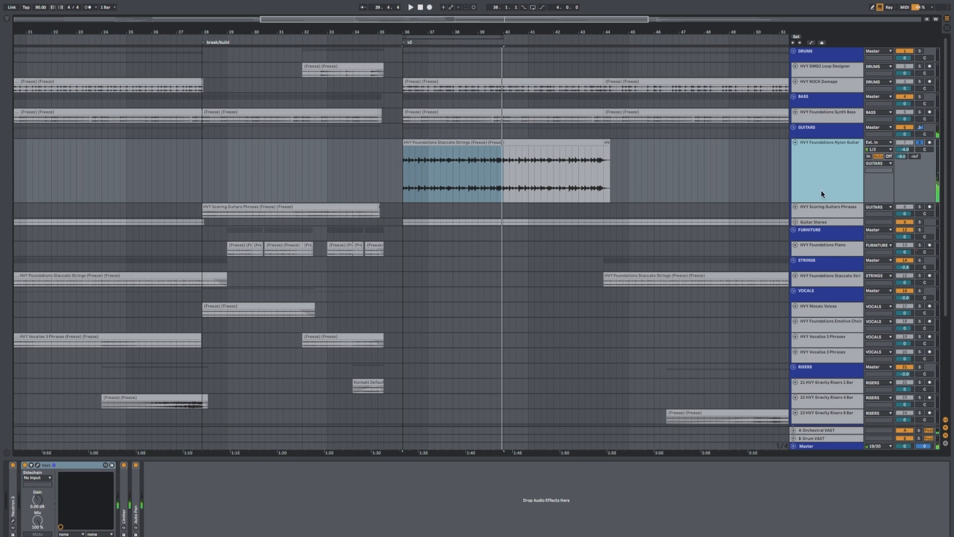
pyautogui.moveTo(823, 201); pyautogui.dragTo(820, 174)
# - Show the Vast plug-in of the nylon guitar, place its window below the track's clip and start playback
pyautogui.click(55, 466)
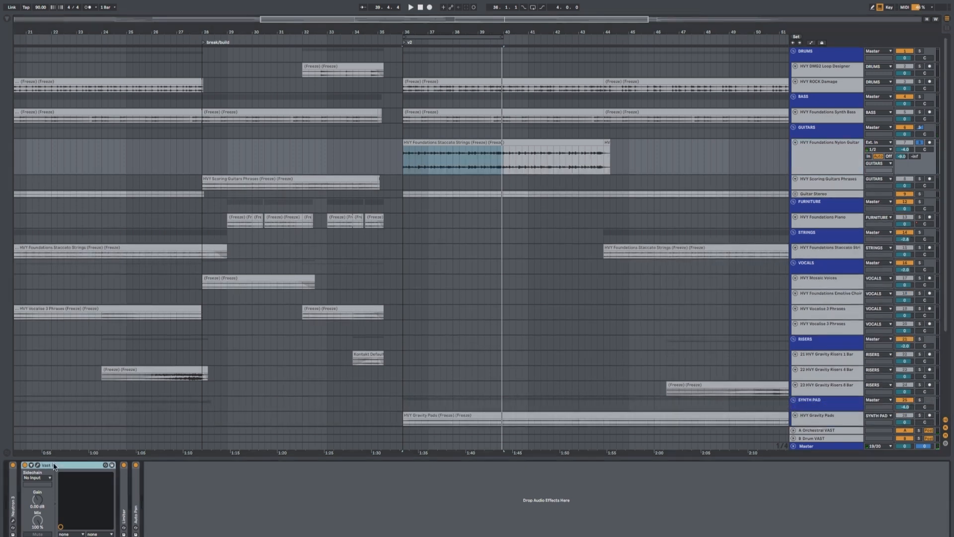
pyautogui.doubleClick(54, 465)
pyautogui.click(25, 520)
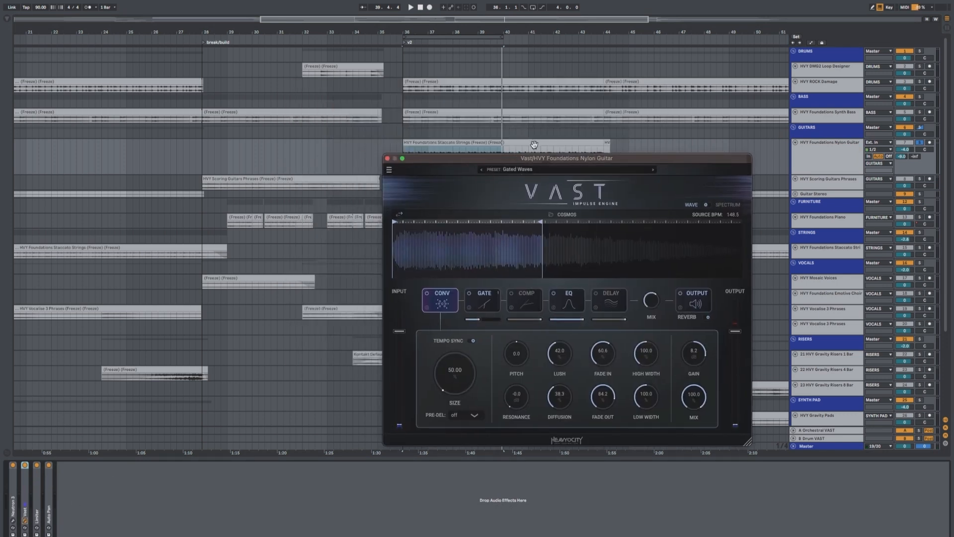
pyautogui.moveTo(530, 160); pyautogui.dragTo(511, 228)
pyautogui.press('space')
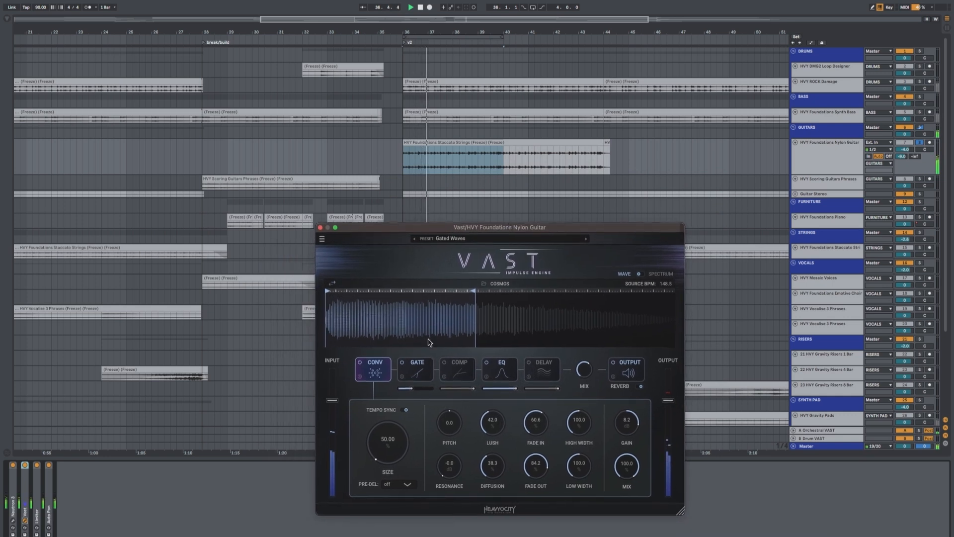
# - Examine the tempo-driven gate and its rate in Vast, and compare them with the convolution settings
pyautogui.click(417, 371)
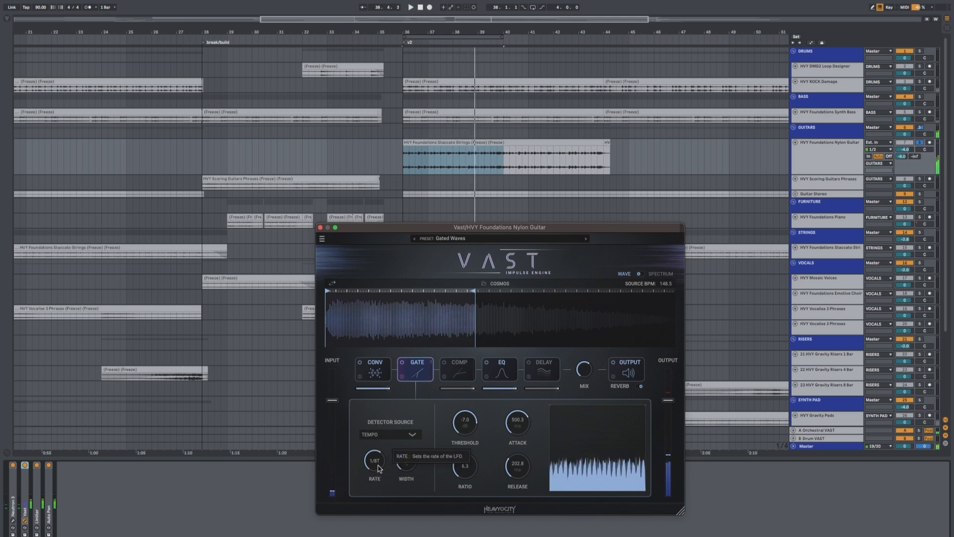
pyautogui.press('space')
pyautogui.moveTo(379, 462); pyautogui.dragTo(386, 456)
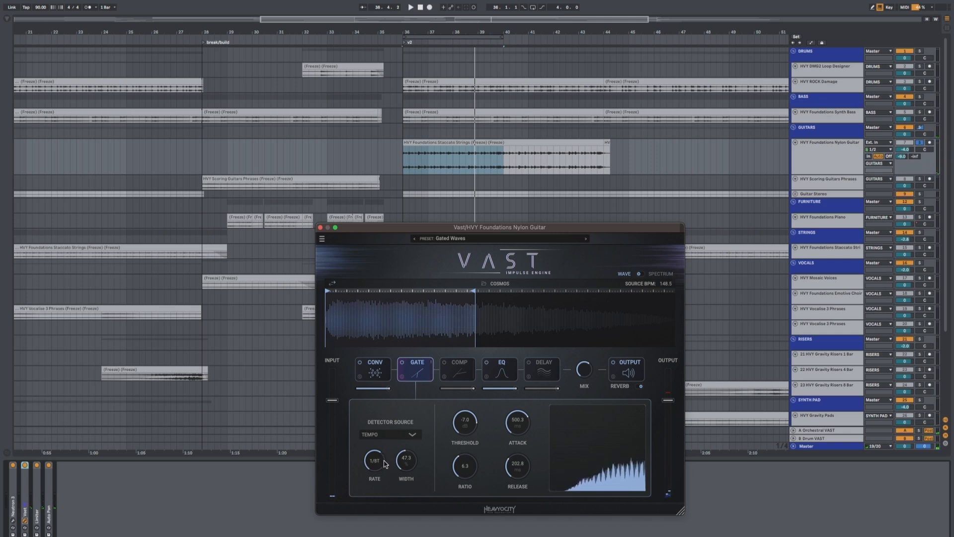
pyautogui.click(371, 373)
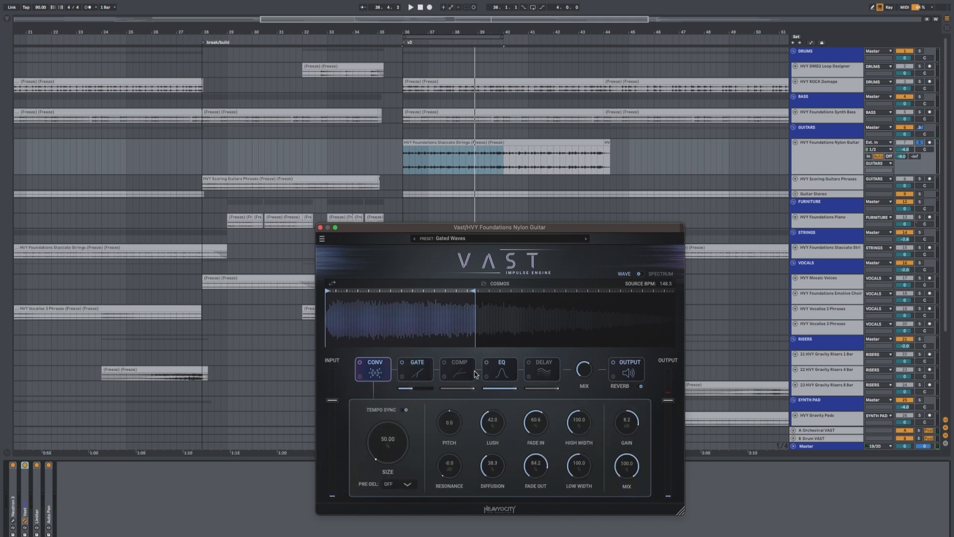
pyautogui.moveTo(375, 371)
pyautogui.mouseDown()
pyautogui.moveTo(547, 372)
pyautogui.moveTo(369, 374)
pyautogui.mouseUp()
pyautogui.click(416, 372)
pyautogui.click(377, 371)
# - Try the Vast compressor on the playing nylon guitar with the threshold at about -10 dB, and switch it off
pyautogui.press('space')
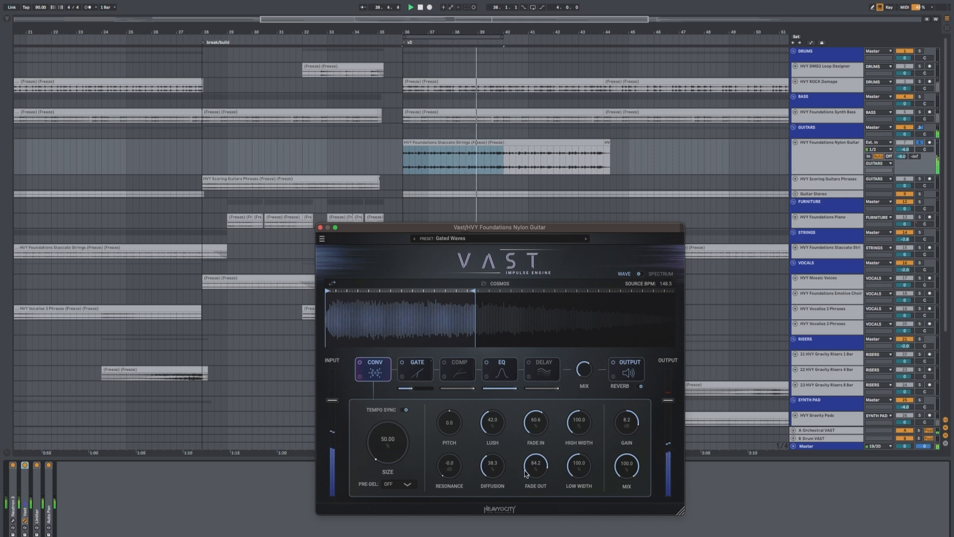
pyautogui.click(454, 364)
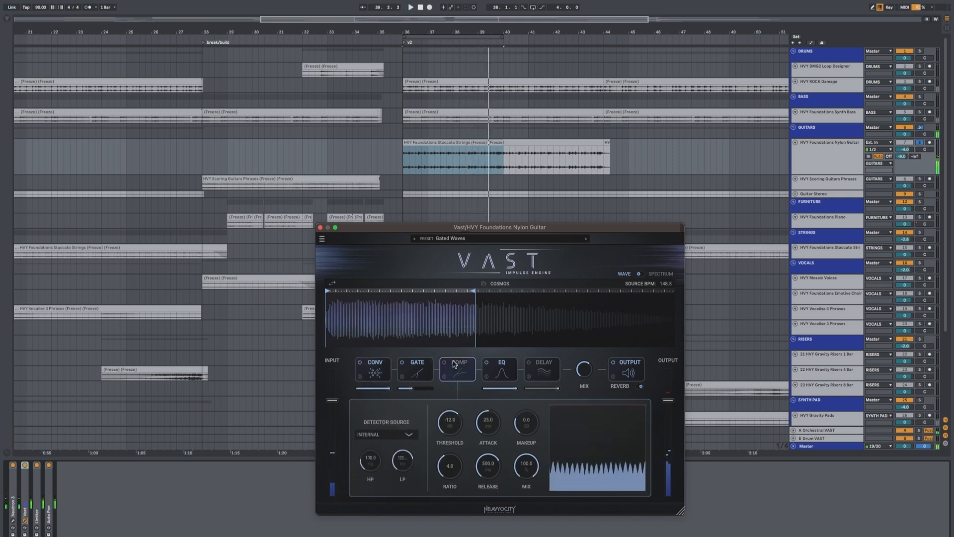
pyautogui.moveTo(451, 431)
pyautogui.mouseDown()
pyautogui.moveTo(445, 487)
pyautogui.moveTo(451, 431)
pyautogui.mouseUp()
pyautogui.press('space')
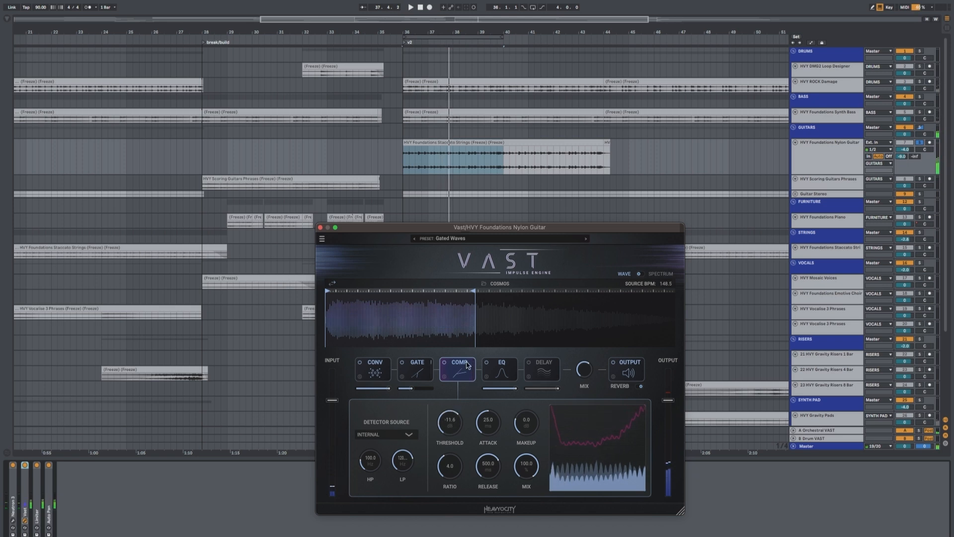
pyautogui.click(444, 362)
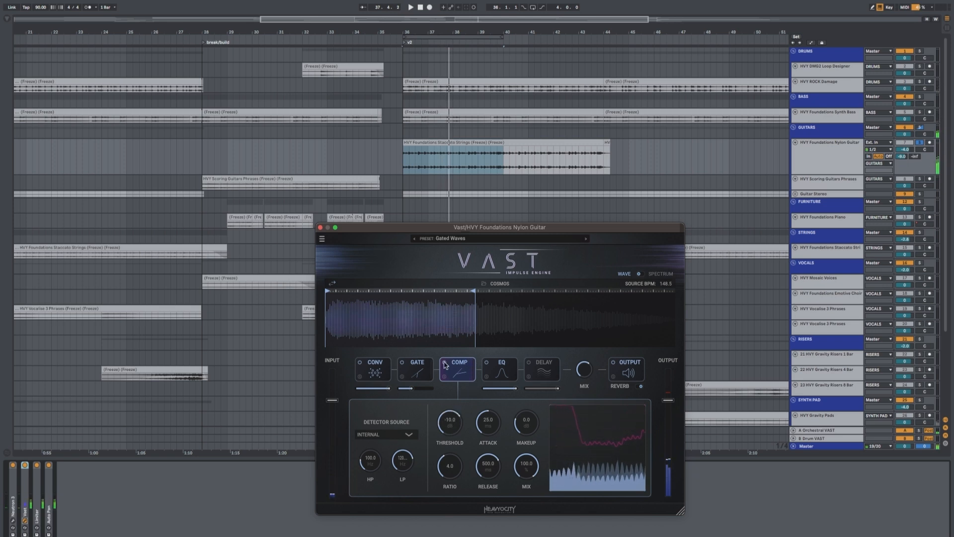
# - Review the EQ, delay and output modules of Vast, play the nylon guitar and close the plug-in window
pyautogui.click(509, 375)
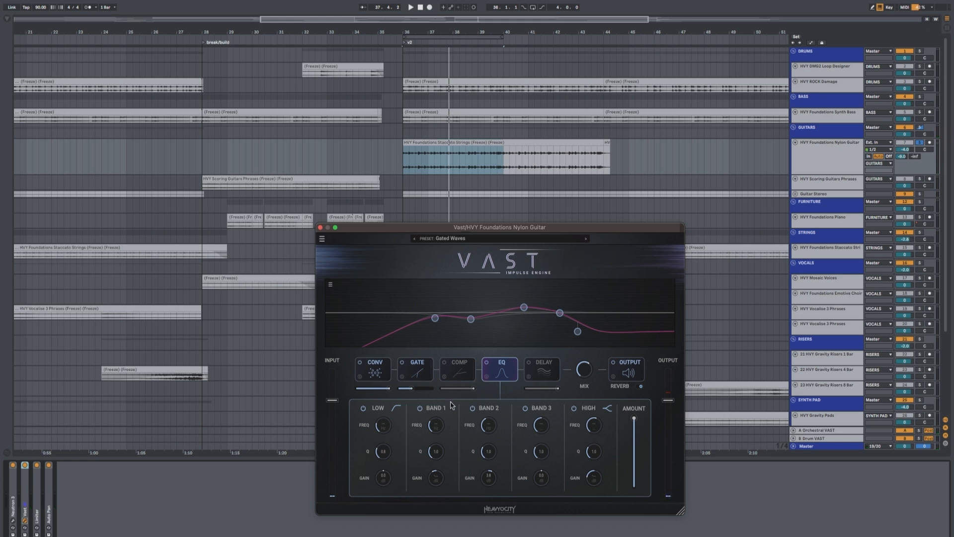
pyautogui.click(550, 374)
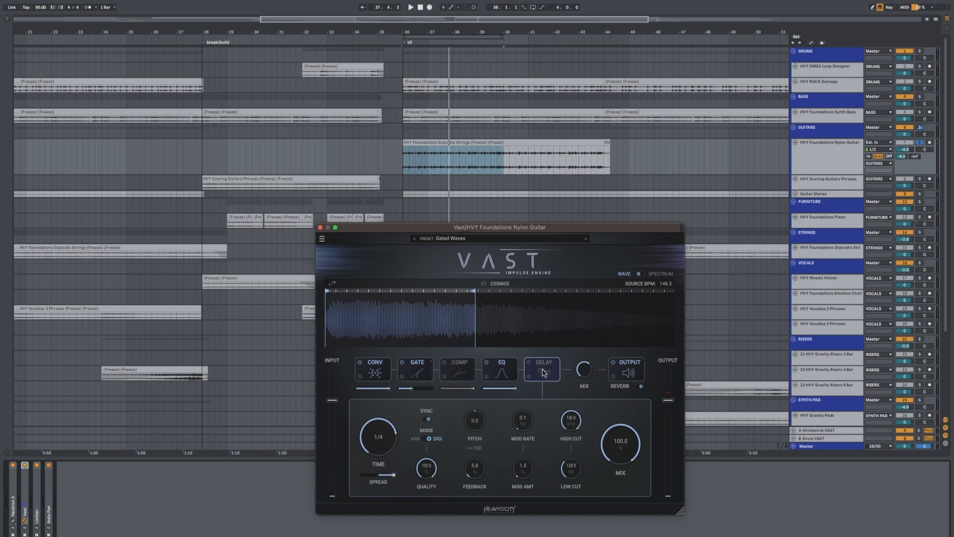
pyautogui.click(628, 374)
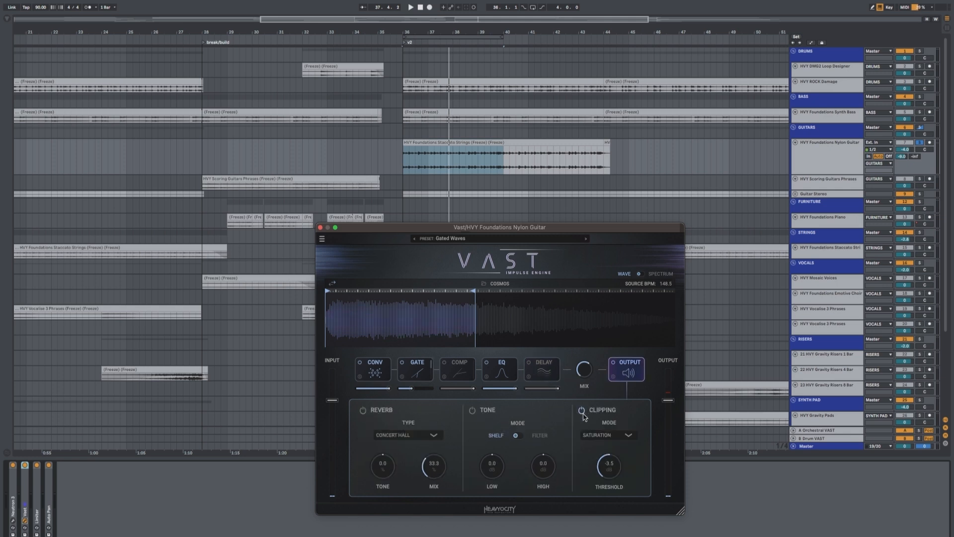
pyautogui.press('space')
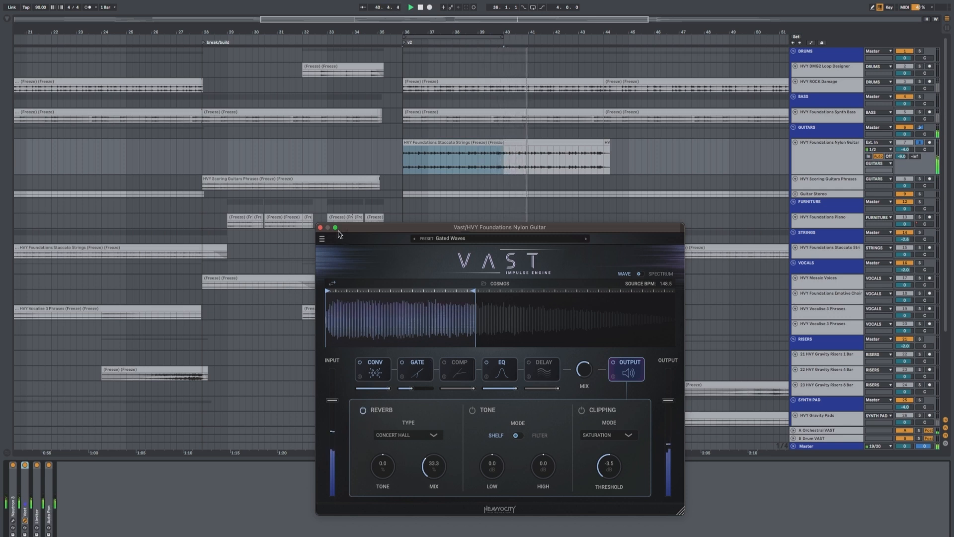
pyautogui.click(320, 227)
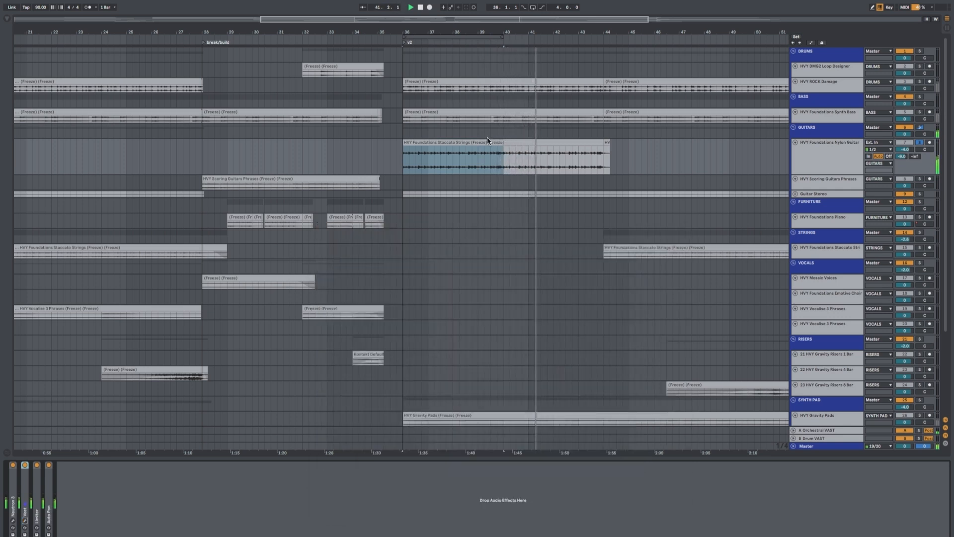
# - Unsolo the nylon guitar, play the v2 section in the full mix, and fold the nylon and scoring guitar tracks
pyautogui.click(837, 150)
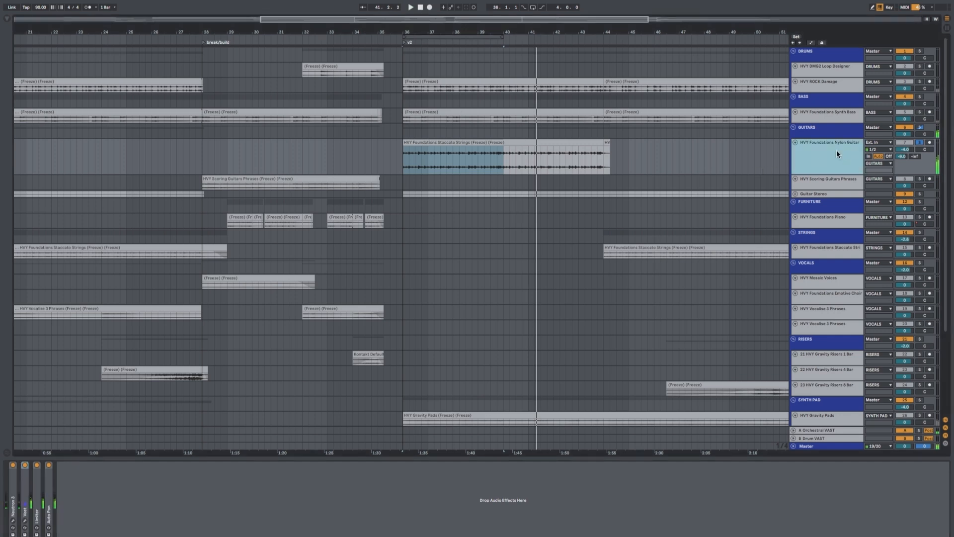
pyautogui.click(795, 143)
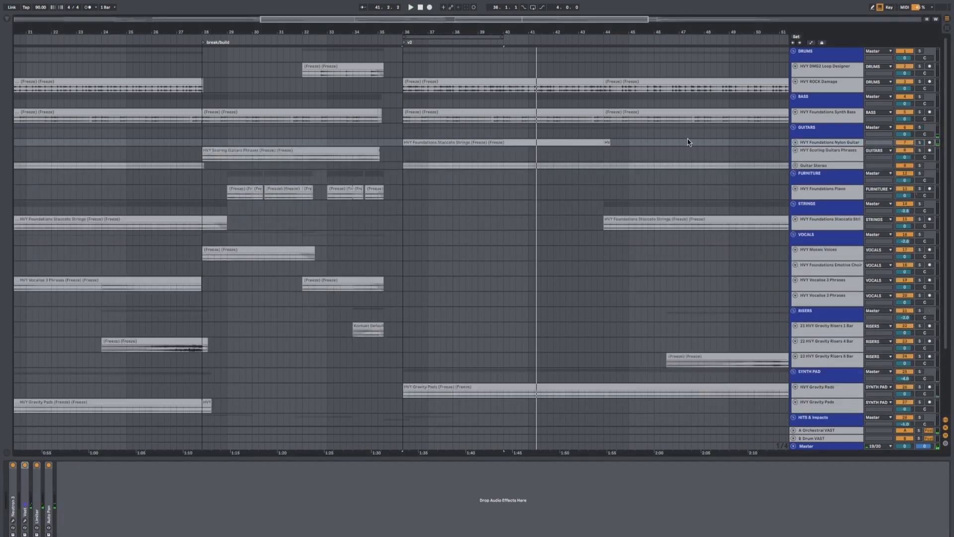
pyautogui.press('space')
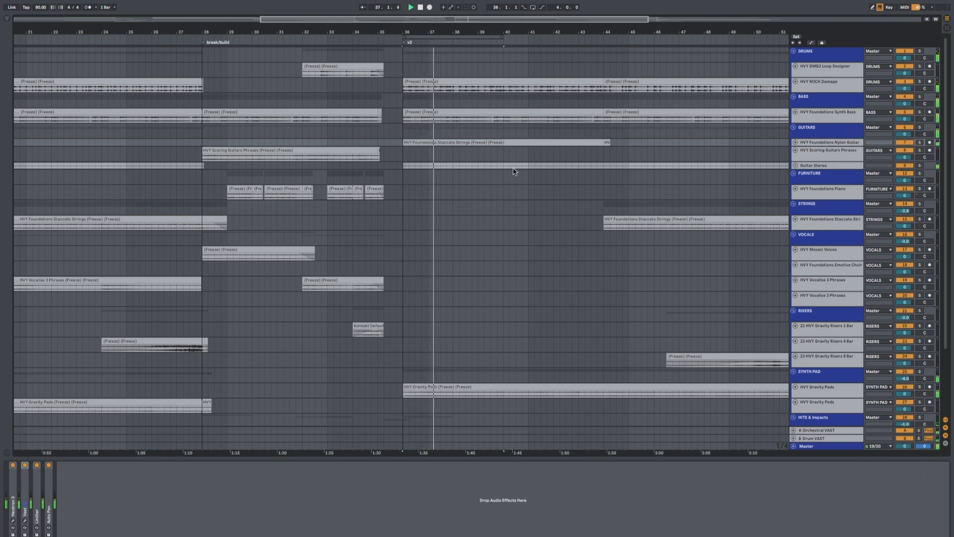
pyautogui.click(795, 149)
# - Audition the HVY Foundations Staccato Strings track from bar 44, soloing it briefly before stopping playback
pyautogui.click(604, 165)
pyautogui.click(824, 213)
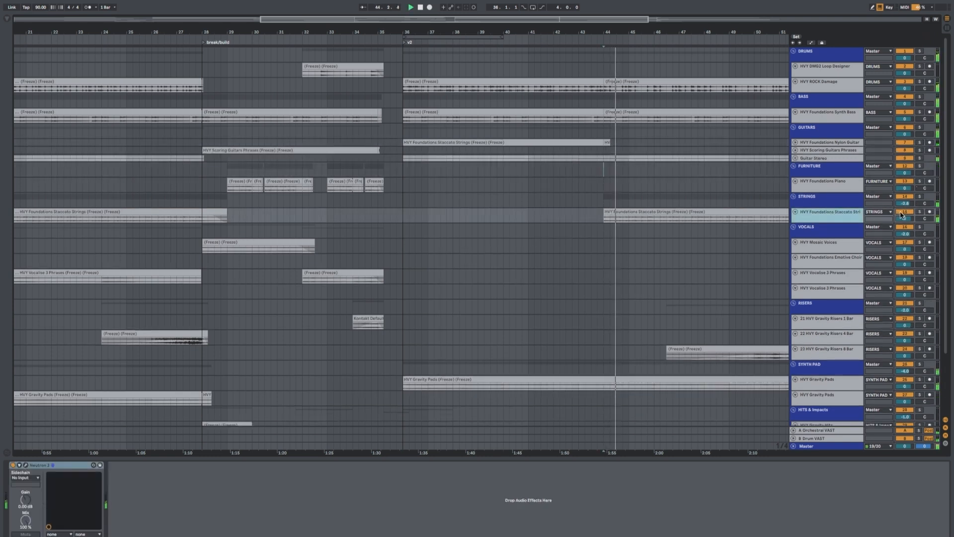
pyautogui.click(919, 211)
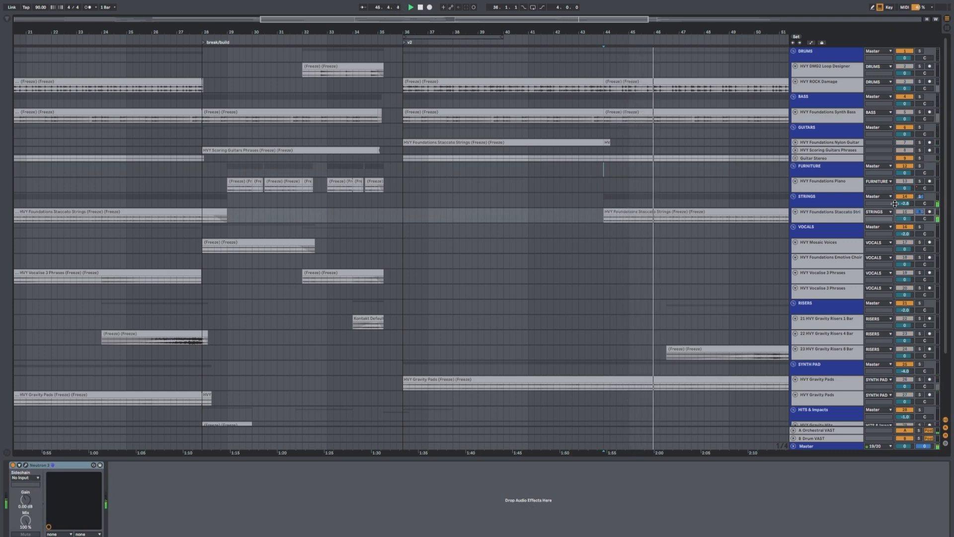
pyautogui.click(920, 212)
pyautogui.press('space')
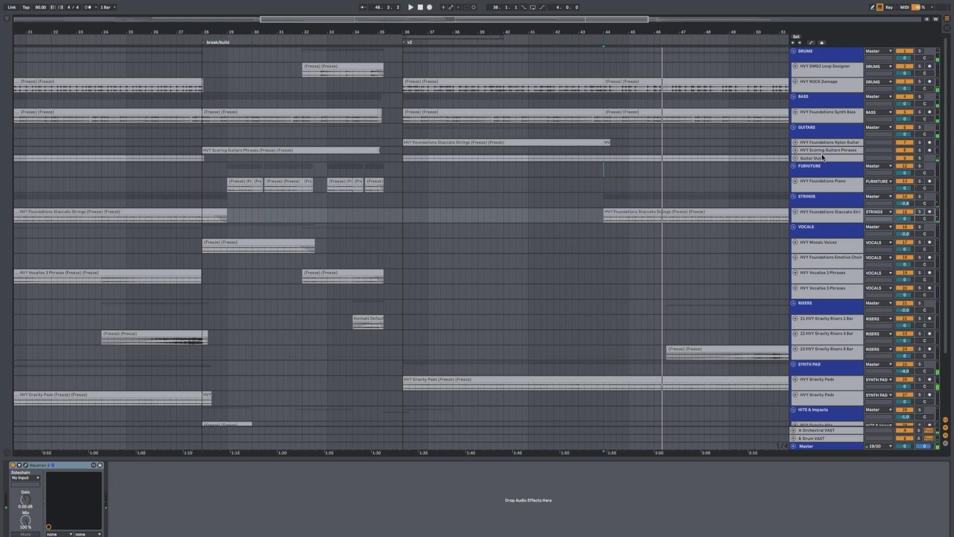
# - Show the devices of the HVY Scoring Guitars Phrases track and unfold the Guitar Stereo group
pyautogui.click(794, 151)
pyautogui.click(794, 158)
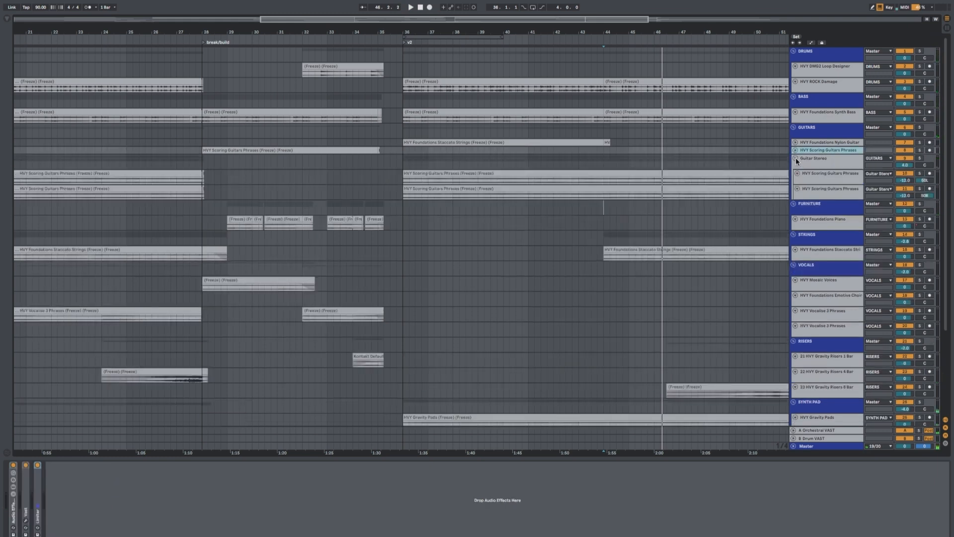
# - Solo both HVY Scoring Guitars Phrases tracks in the Guitar Stereo group and play them from bar 36
pyautogui.click(806, 178)
pyautogui.keyDown('shift'); pyautogui.click(828, 196); pyautogui.keyUp('shift')
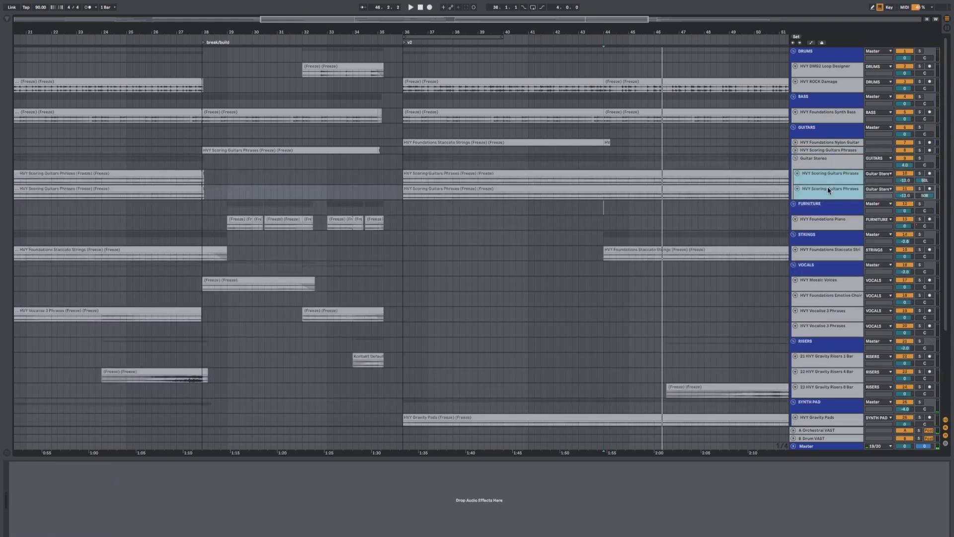
pyautogui.click(920, 174)
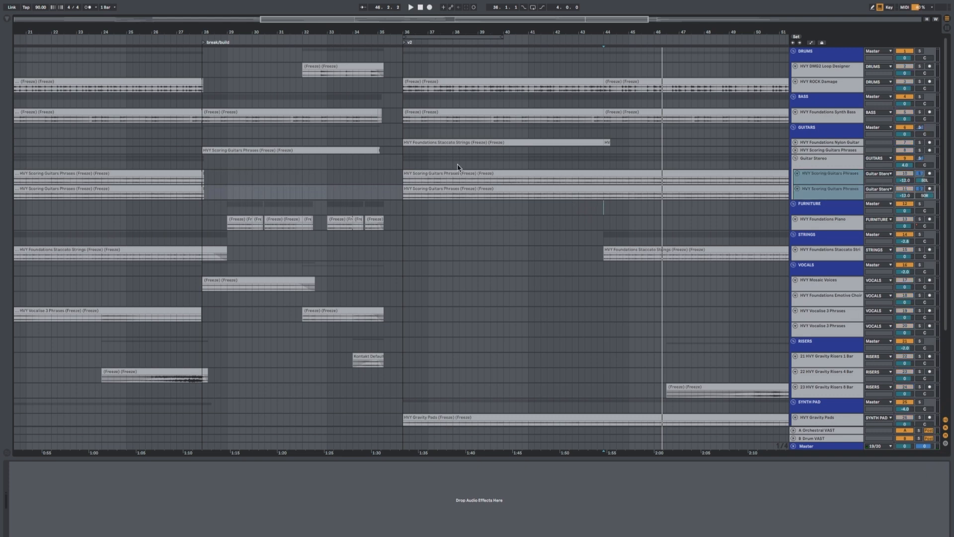
pyautogui.click(406, 162)
pyautogui.press('space')
pyautogui.click(840, 175)
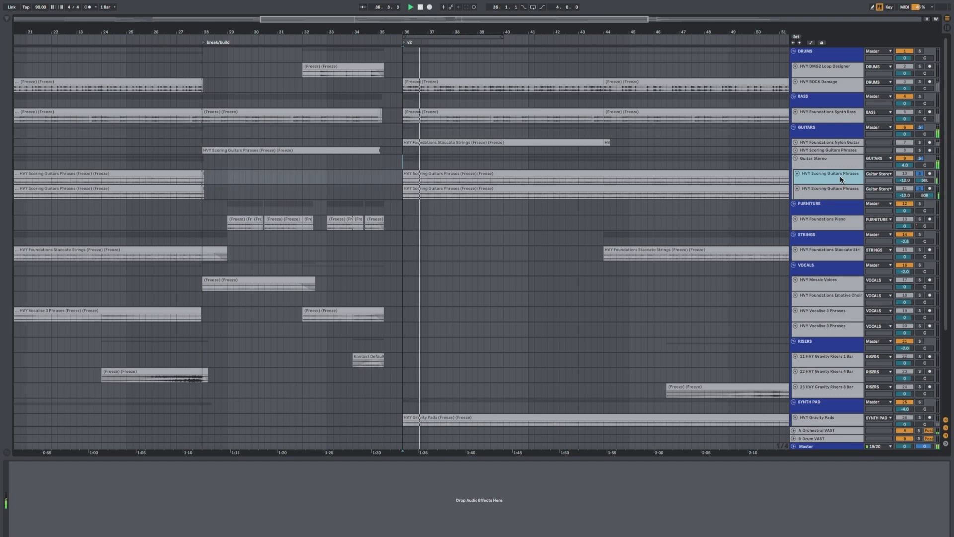
# - Show the Guitar Stereo group's devices, fold its first effect and open its Vast plug-in window
pyautogui.click(829, 161)
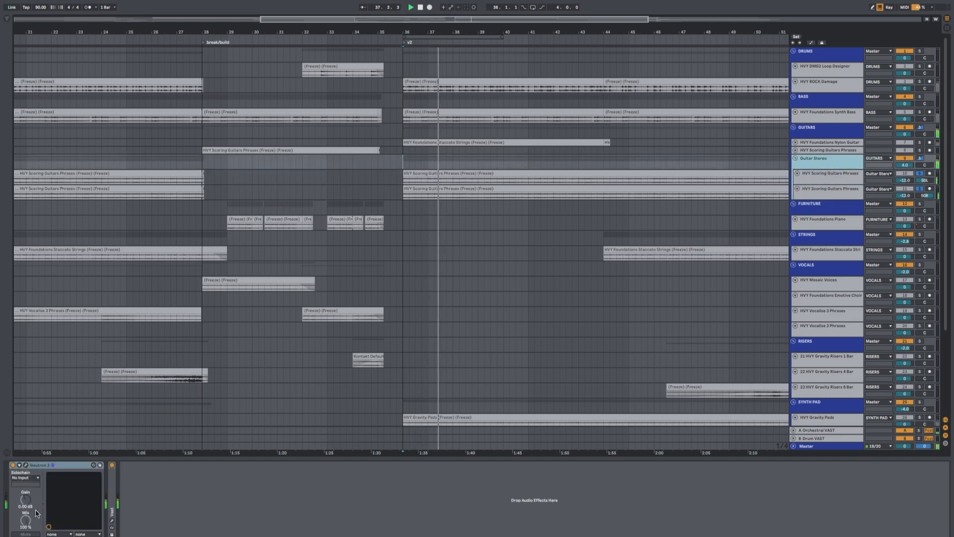
pyautogui.doubleClick(52, 465)
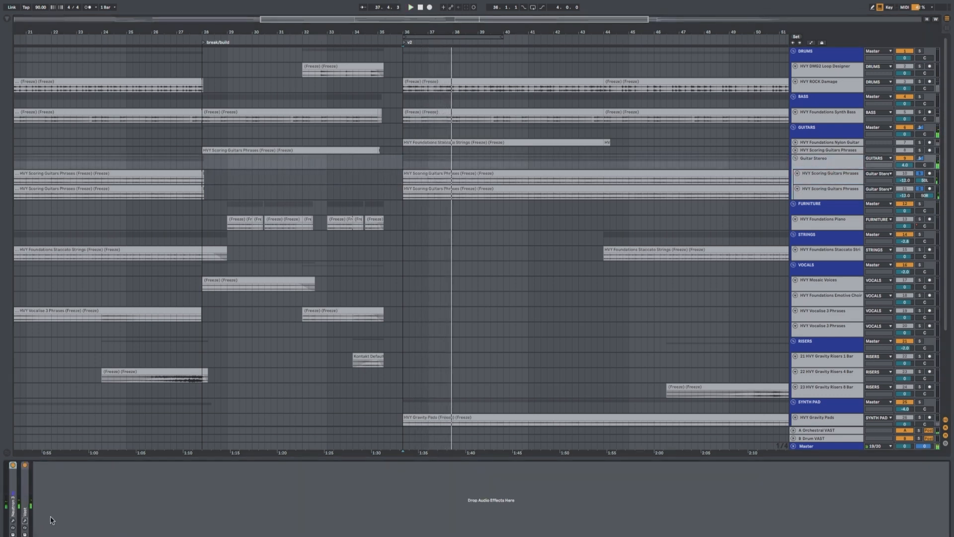
pyautogui.click(25, 520)
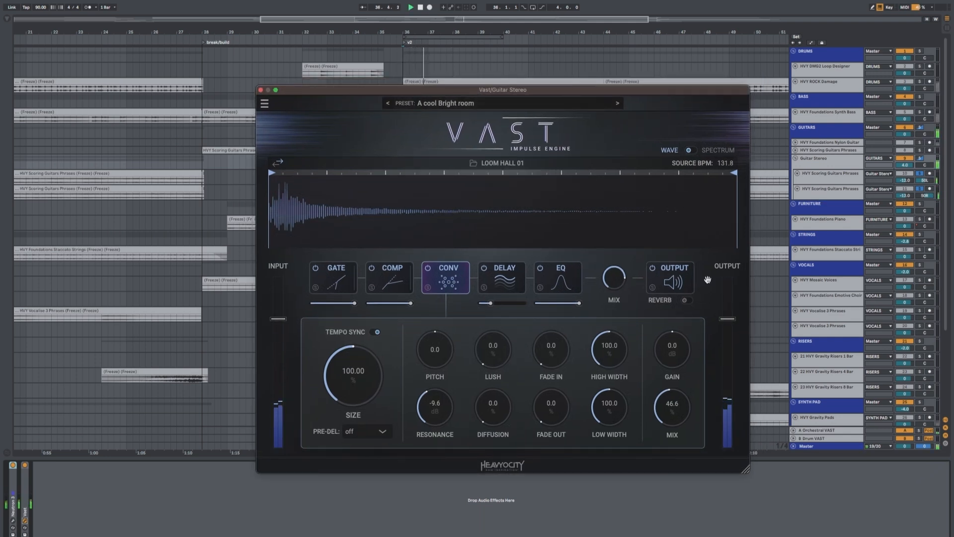
# - Set Vast's gate threshold to -30.1 dB on the Guitar Stereo group, comparing the gate on and off during playback
pyautogui.click(344, 289)
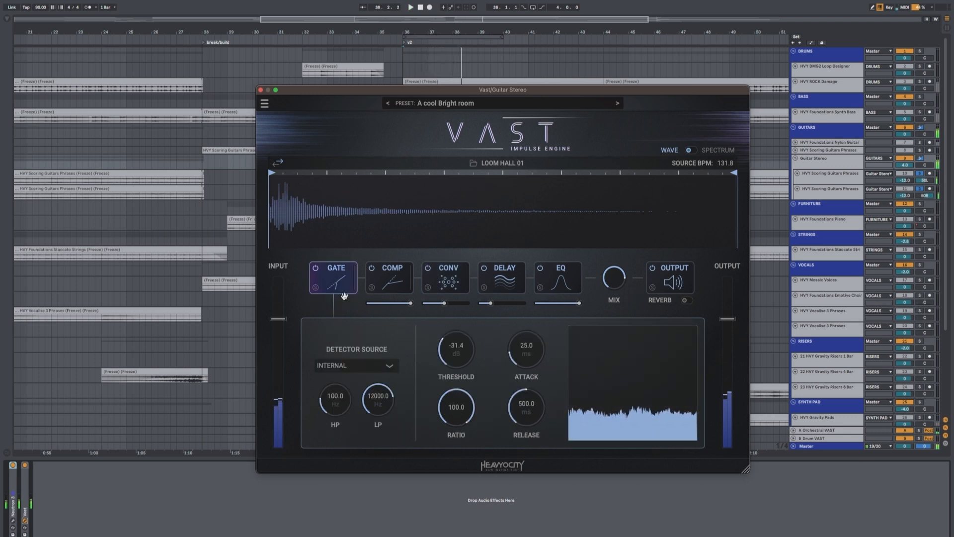
pyautogui.moveTo(470, 353)
pyautogui.mouseDown()
pyautogui.moveTo(471, 340)
pyautogui.moveTo(472, 349)
pyautogui.mouseUp()
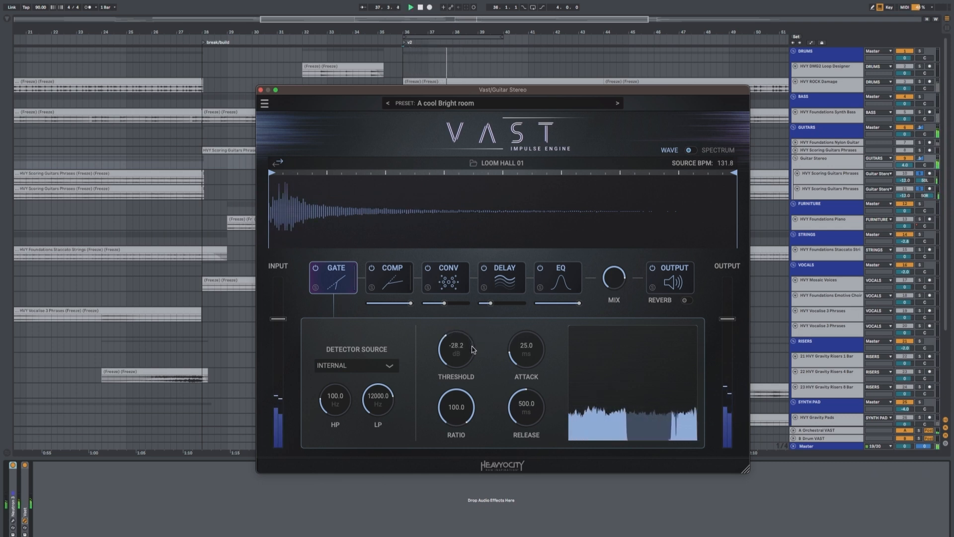
pyautogui.click(314, 267)
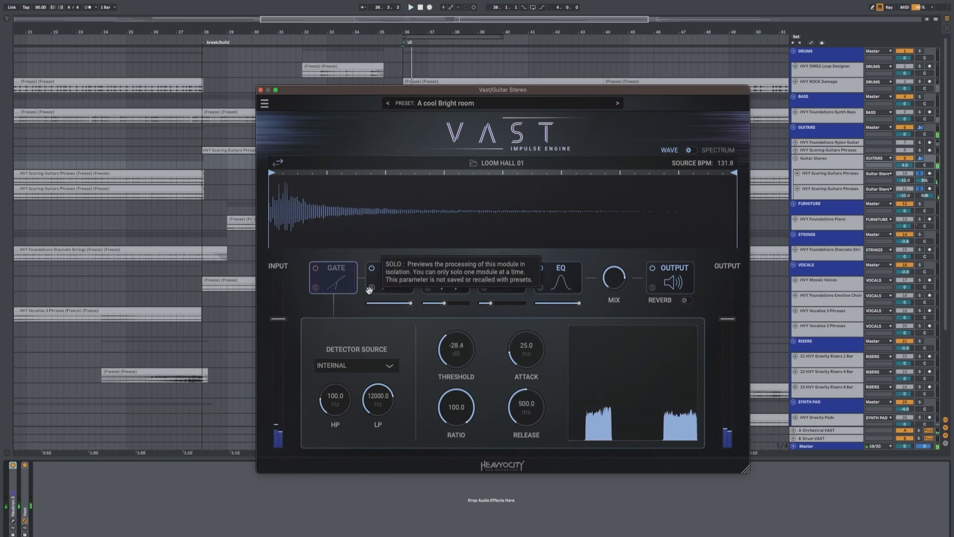
pyautogui.click(315, 268)
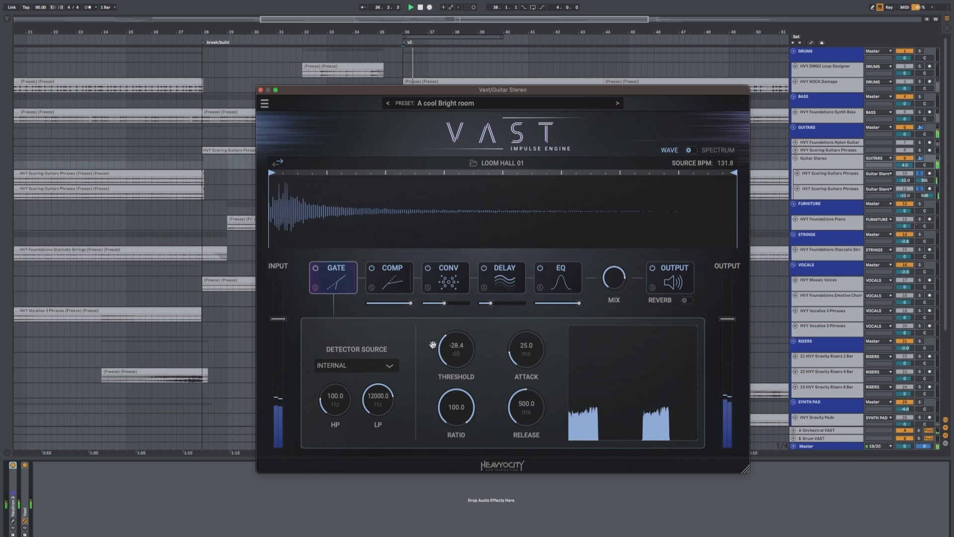
pyautogui.moveTo(455, 367); pyautogui.dragTo(456, 370)
pyautogui.press('space')
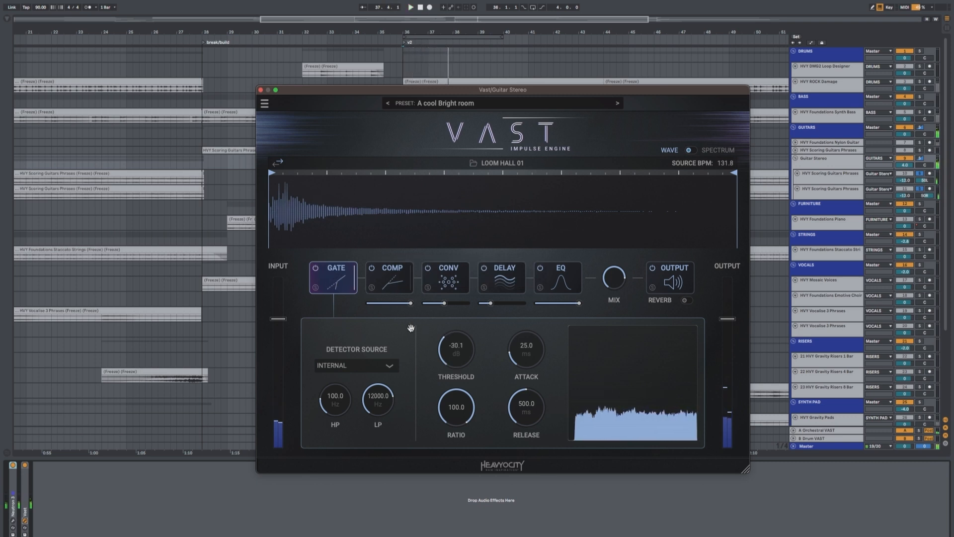
# - Show Vast's compressor module, play the guitars through it and switch the compressor off
pyautogui.click(398, 291)
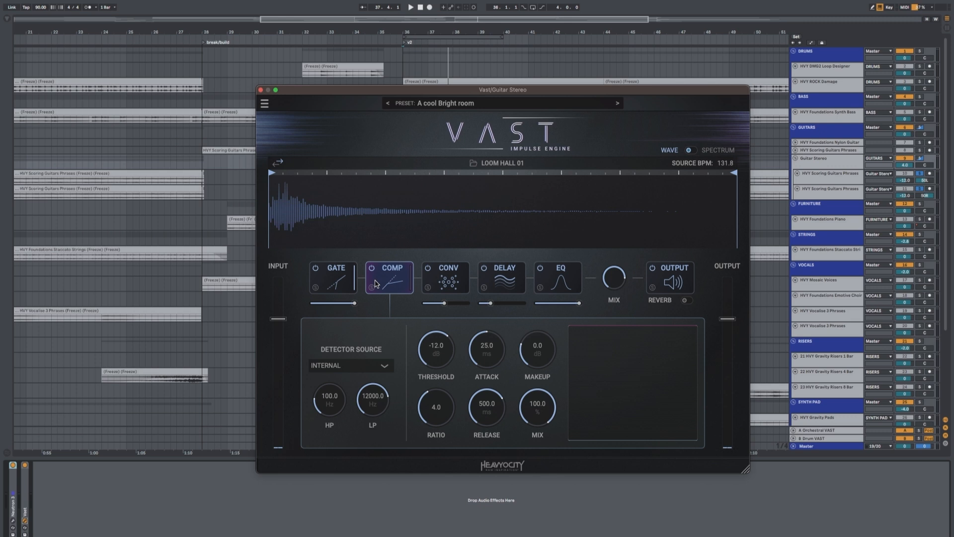
pyautogui.press('space')
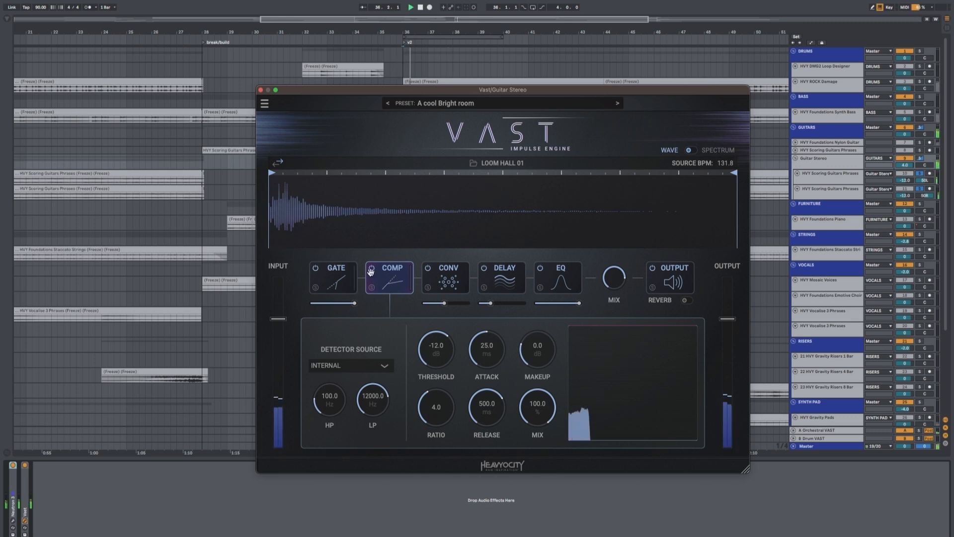
pyautogui.press('space')
# - Review Vast's convolution module, open the list of impulse responses and close it again
pyautogui.click(446, 284)
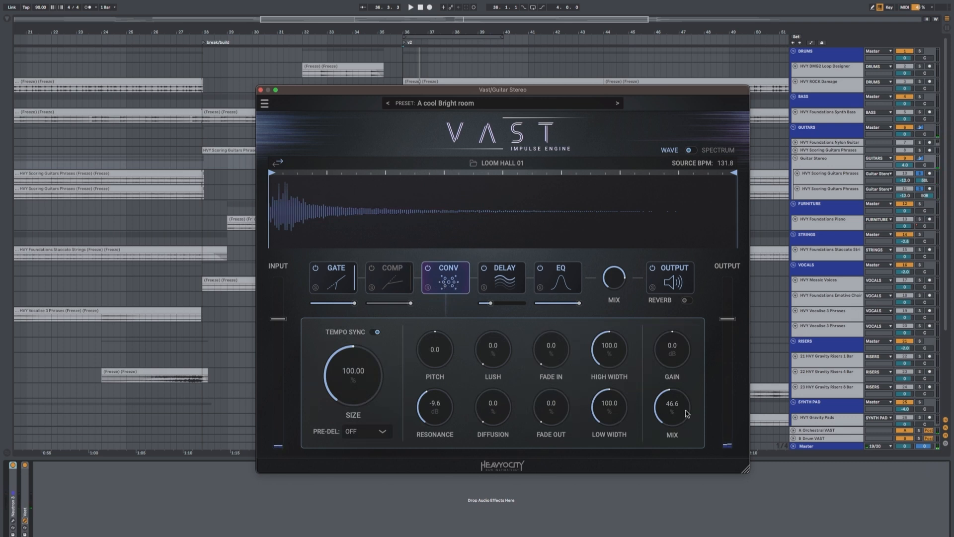
pyautogui.click(488, 164)
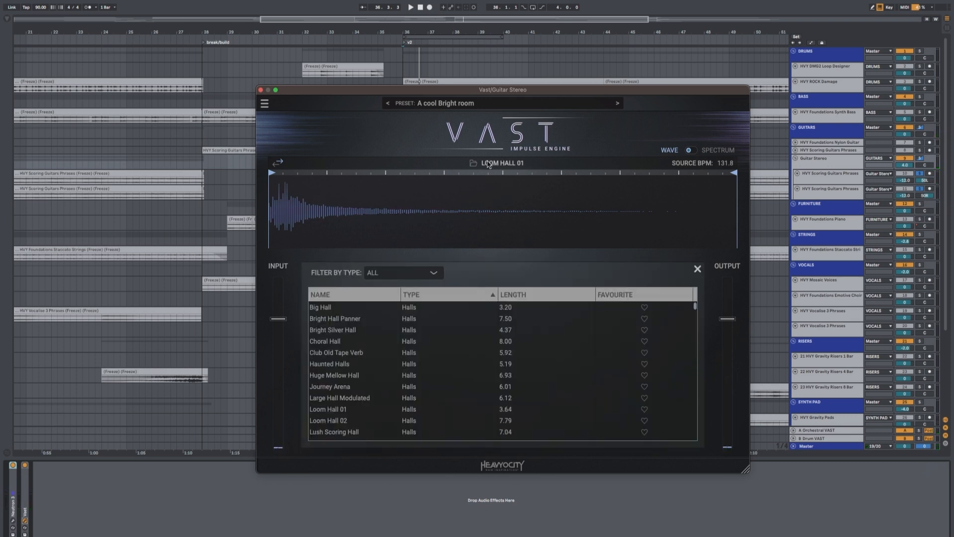
pyautogui.click(489, 164)
pyautogui.click(488, 164)
pyautogui.click(697, 268)
# - Switch off Vast's delay module and play the soloed guitars briefly without it
pyautogui.click(485, 269)
pyautogui.press('space')
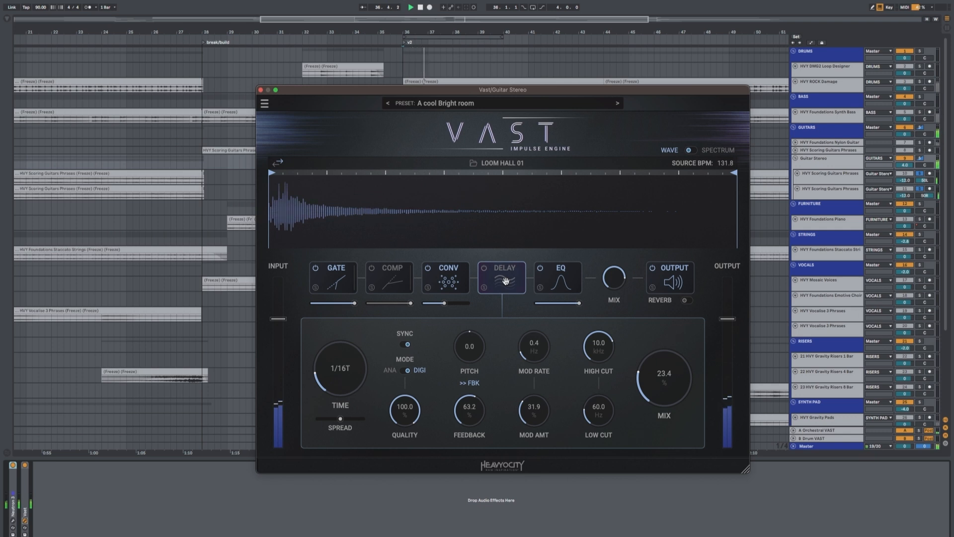
pyautogui.press('space')
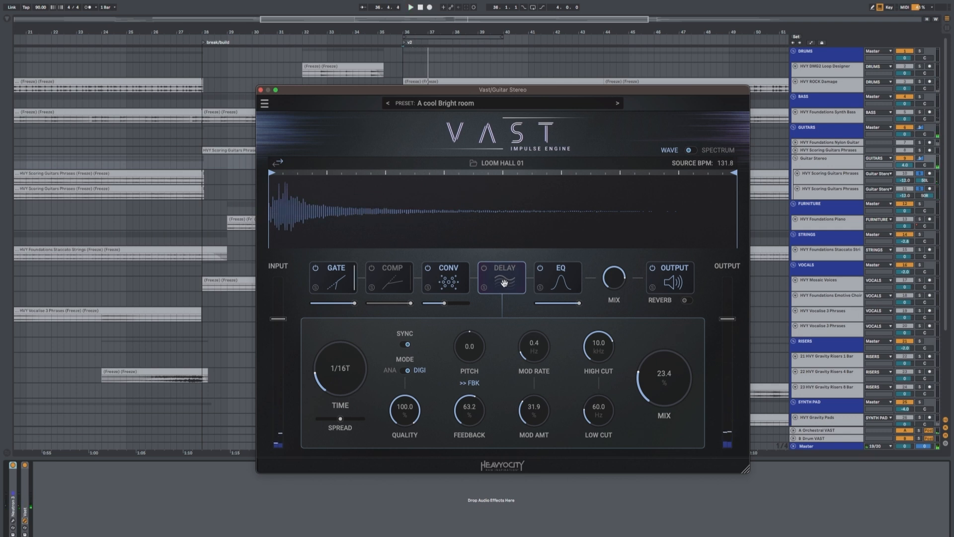
# - Move the Vast window, review its EQ and output modules, and close the plug-in window
pyautogui.moveTo(505, 90); pyautogui.dragTo(471, 164)
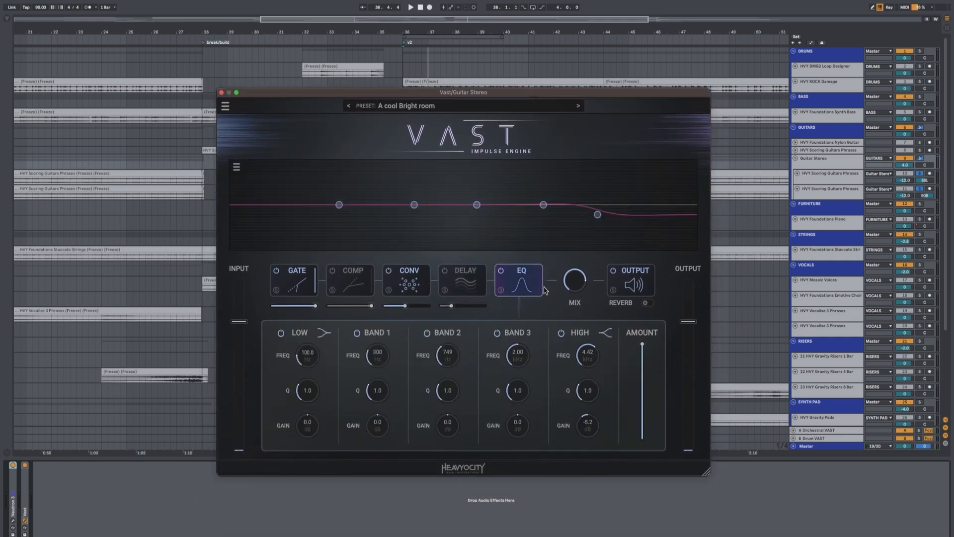
pyautogui.click(639, 286)
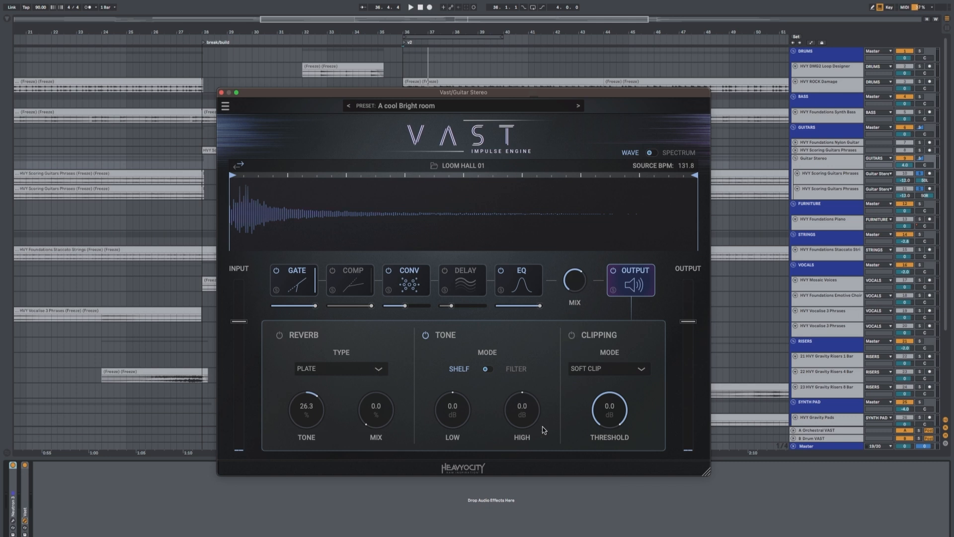
pyautogui.click(221, 93)
# - Solo the whole GUITARS group during playback, show its devices and fold its EQ, then stop
pyautogui.press('space')
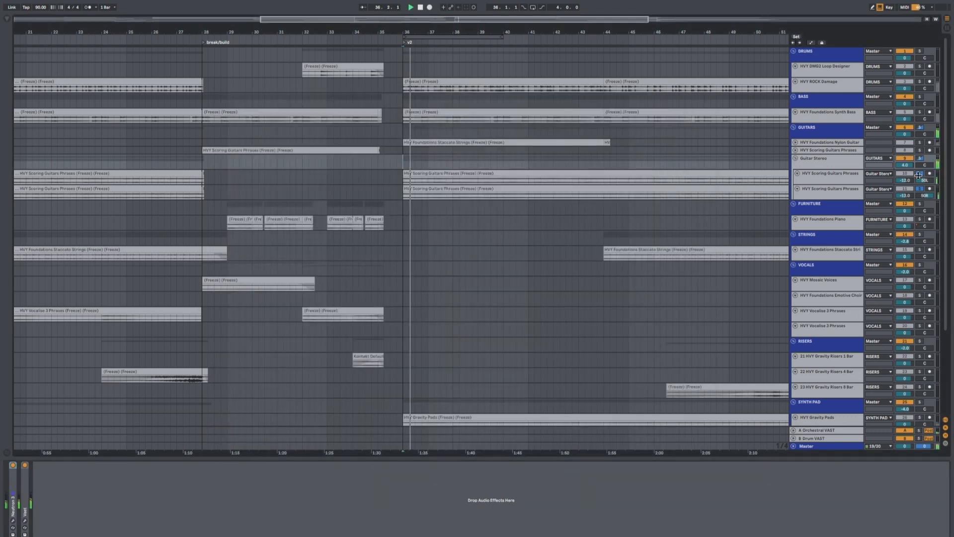
pyautogui.click(919, 128)
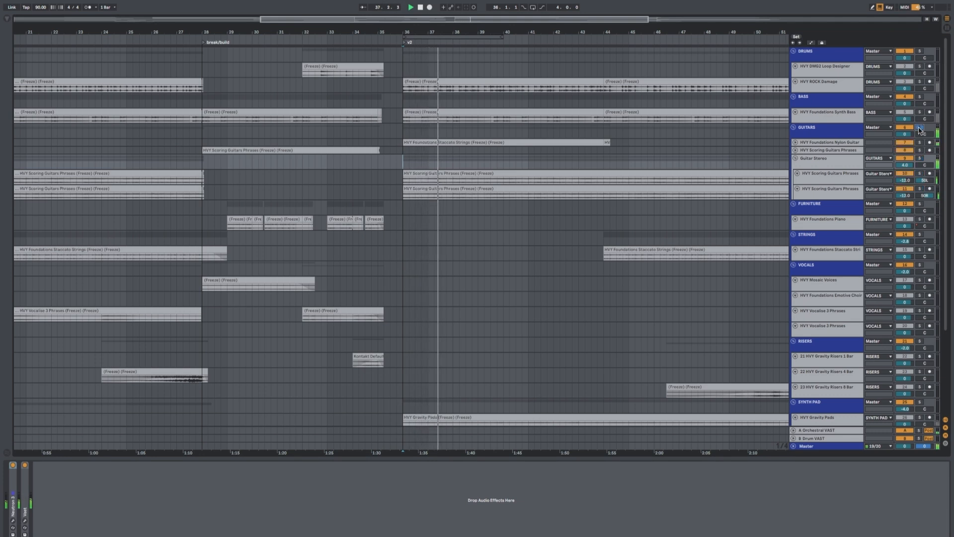
pyautogui.click(826, 131)
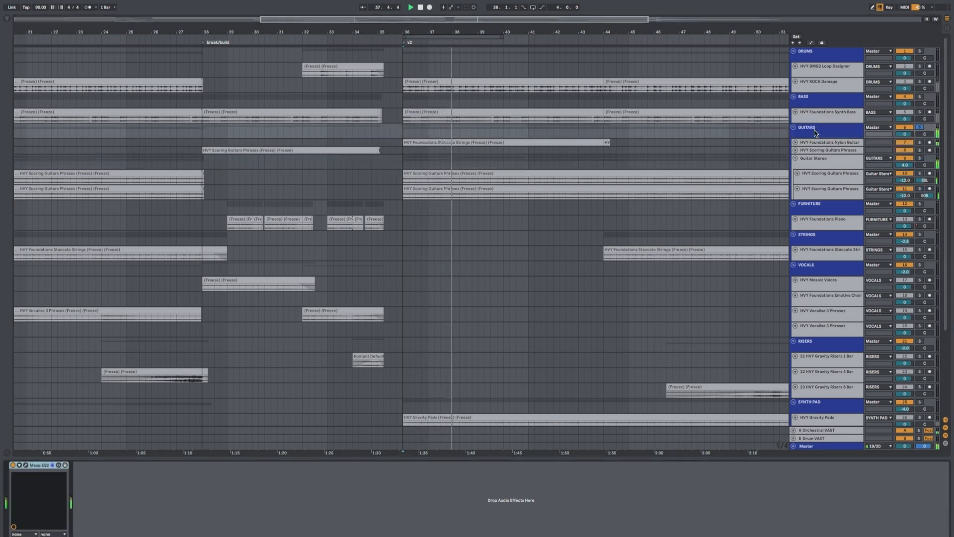
pyautogui.doubleClick(42, 465)
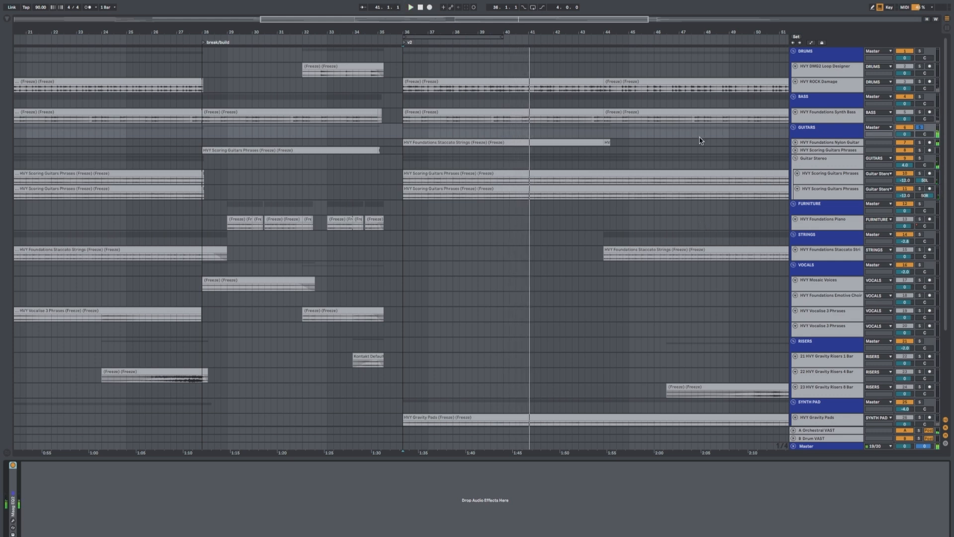
pyautogui.press('space')
# - Unsolo the GUITARS group and fold its tracks
pyautogui.click(920, 127)
pyautogui.click(848, 132)
pyautogui.click(793, 127)
# - Solo the HVY Foundations Synth Bass track, enlarge its track height and play it
pyautogui.click(807, 111)
pyautogui.click(919, 113)
pyautogui.moveTo(831, 122); pyautogui.dragTo(834, 150)
pyautogui.press('space')
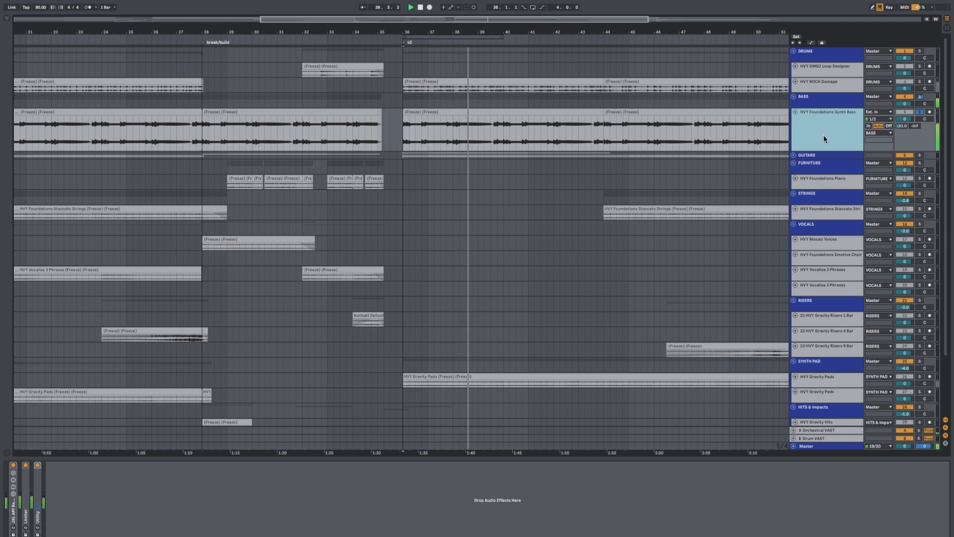
# - Unsolo the HVY Foundations Synth Bass track and reduce its track height
pyautogui.click(921, 113)
pyautogui.click(923, 114)
pyautogui.click(823, 122)
pyautogui.moveTo(829, 149); pyautogui.dragTo(834, 131)
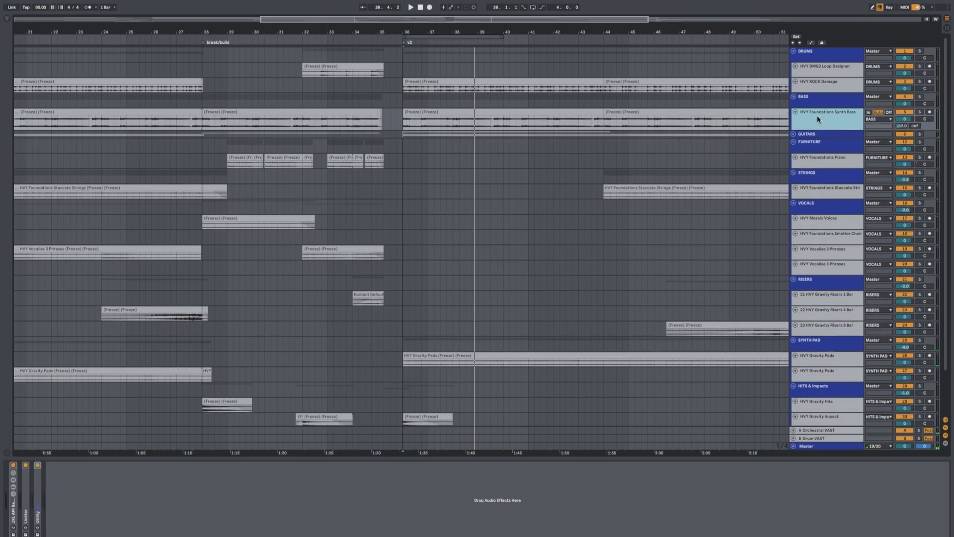
# - Check the devices on the HVY Foundations Staccato Strings and HVY Foundations Piano tracks
pyautogui.click(828, 189)
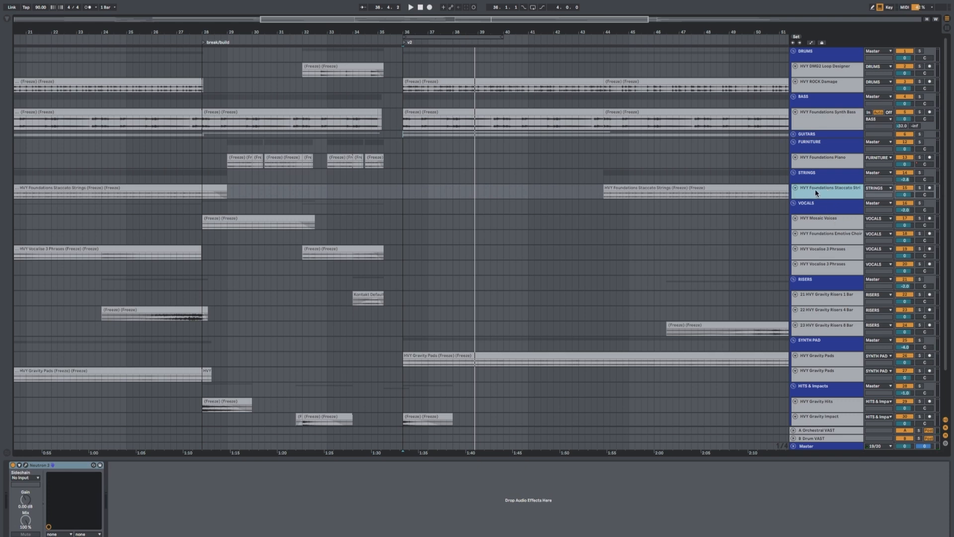
pyautogui.click(825, 164)
pyautogui.moveTo(827, 169)
pyautogui.mouseDown()
pyautogui.moveTo(835, 201)
pyautogui.moveTo(842, 174)
pyautogui.moveTo(814, 169)
pyautogui.mouseUp()
# - Place the playhead at bar 32, solo the DRUMS group and show the devices of its two tracks
pyautogui.click(331, 67)
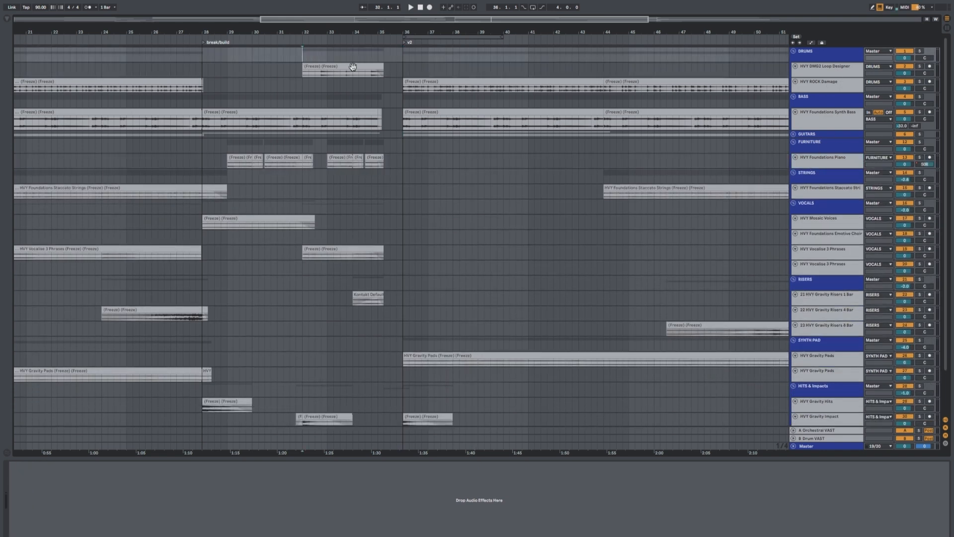
pyautogui.click(816, 74)
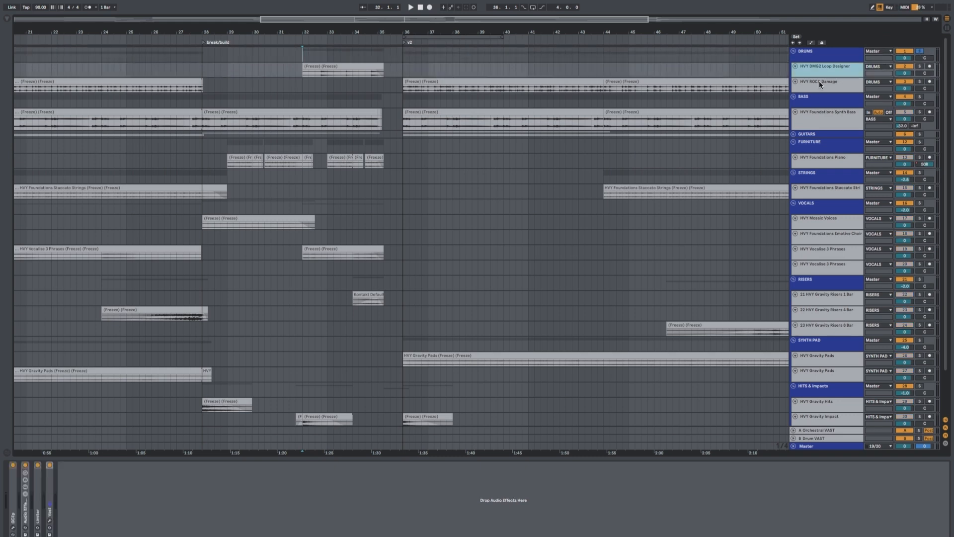
pyautogui.click(821, 88)
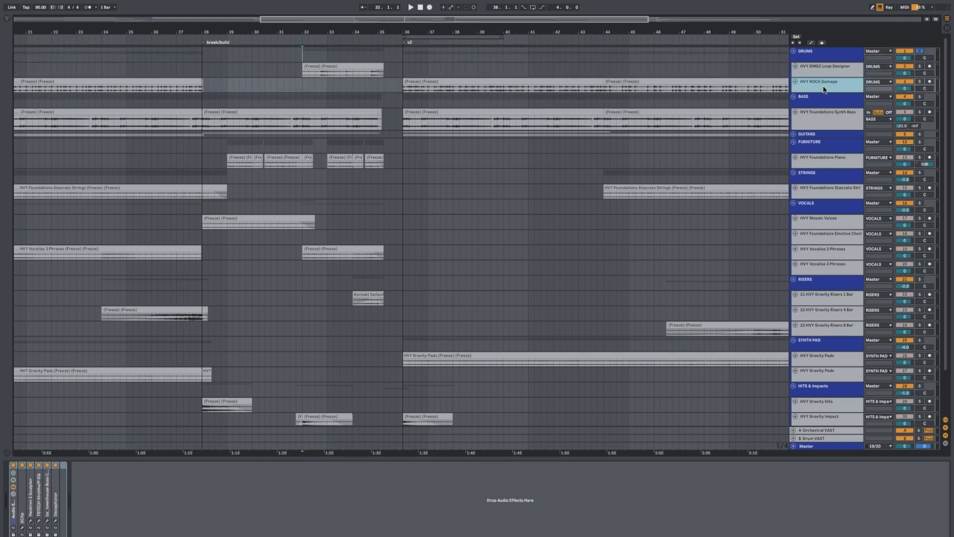
# - Show the whole arrangement, solo the HVY DMG2 Loop Designer track and play it from bar 32
pyautogui.moveTo(523, 31); pyautogui.dragTo(523, 9)
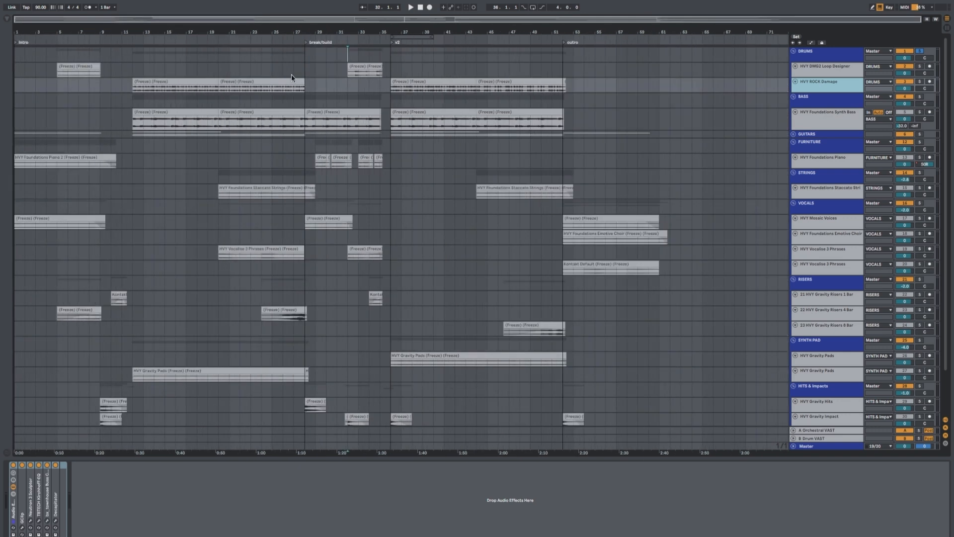
pyautogui.click(919, 67)
pyautogui.press('space')
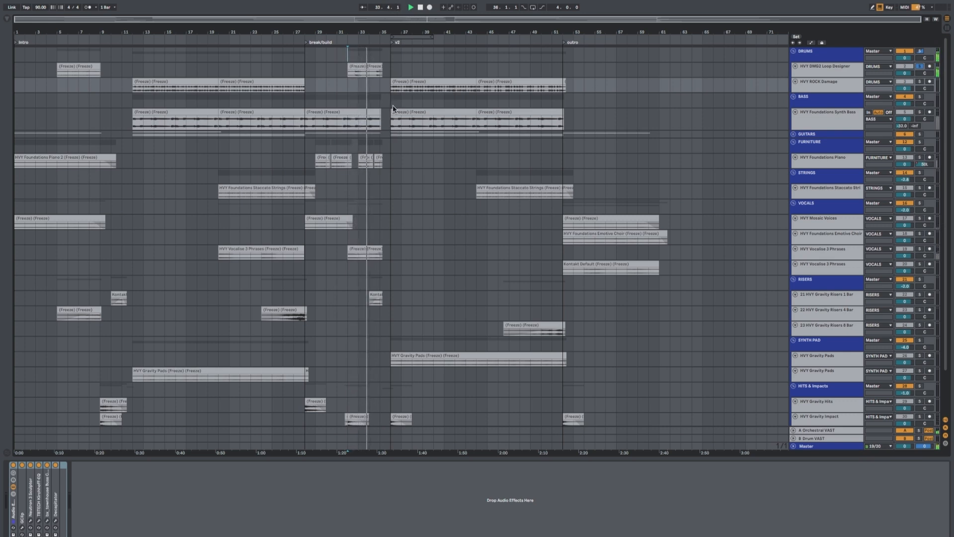
# - Review the Vast plug-in on the HVY DMG2 Loop Designer track, close its window and place the playhead at bar 34
pyautogui.click(356, 69)
pyautogui.click(25, 528)
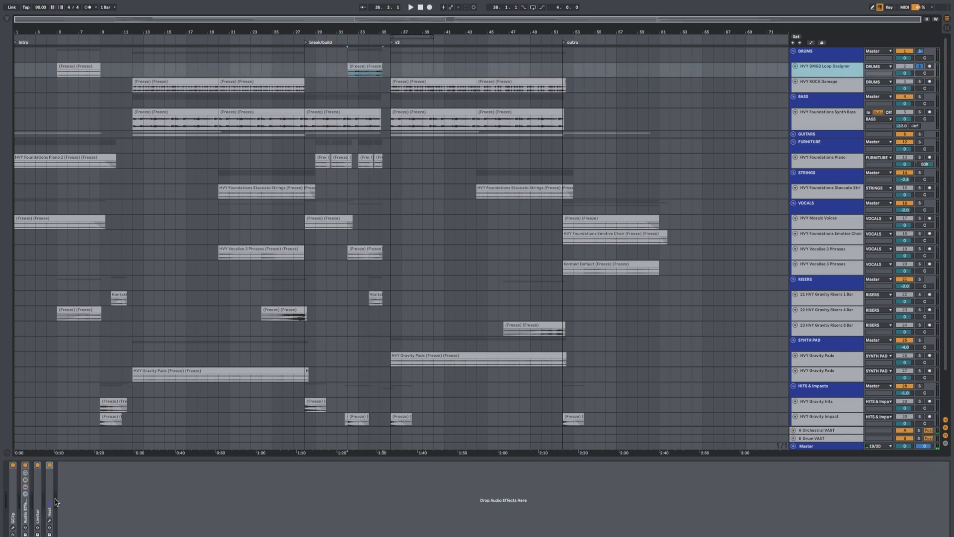
pyautogui.click(49, 521)
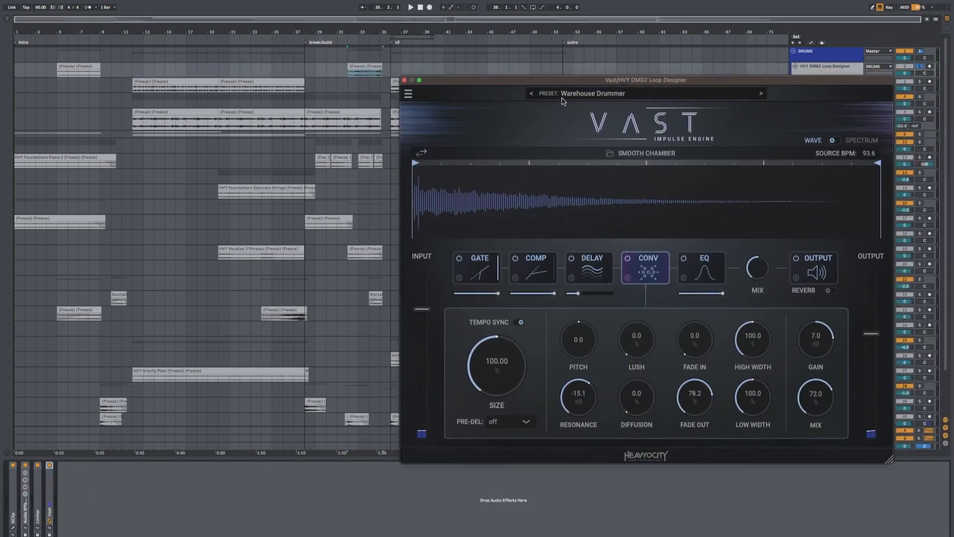
pyautogui.click(405, 81)
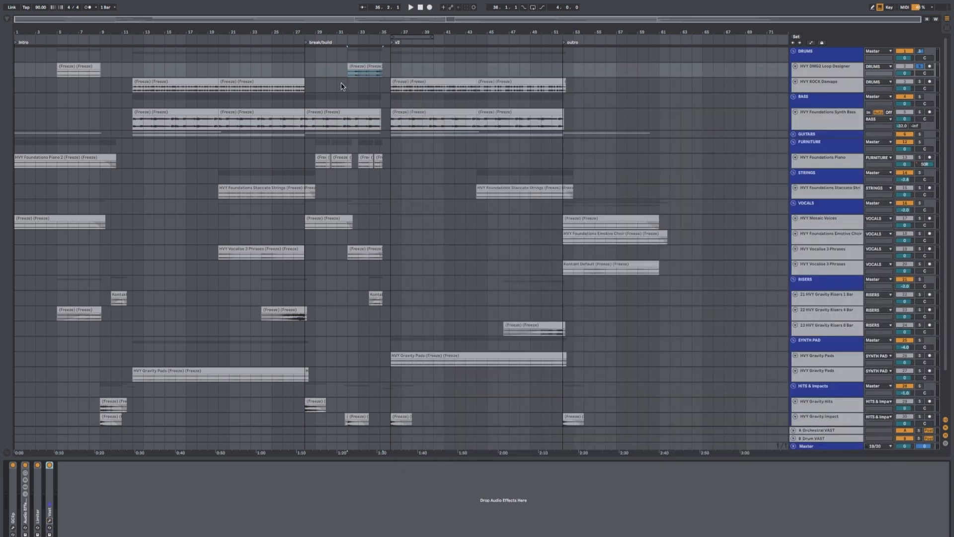
pyautogui.click(365, 98)
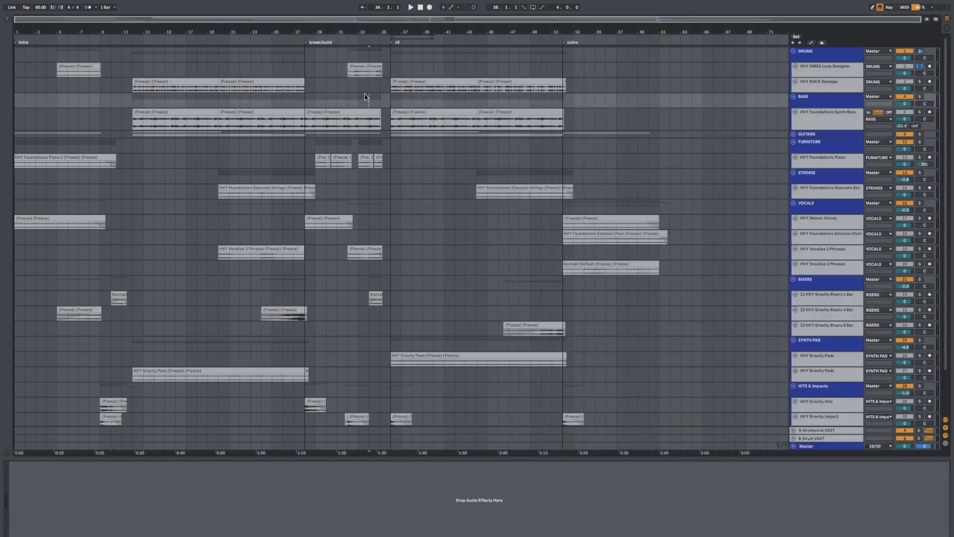
# - Place the playhead at bar 36, solo the HVY ROCK Damage track and play it
pyautogui.click(366, 91)
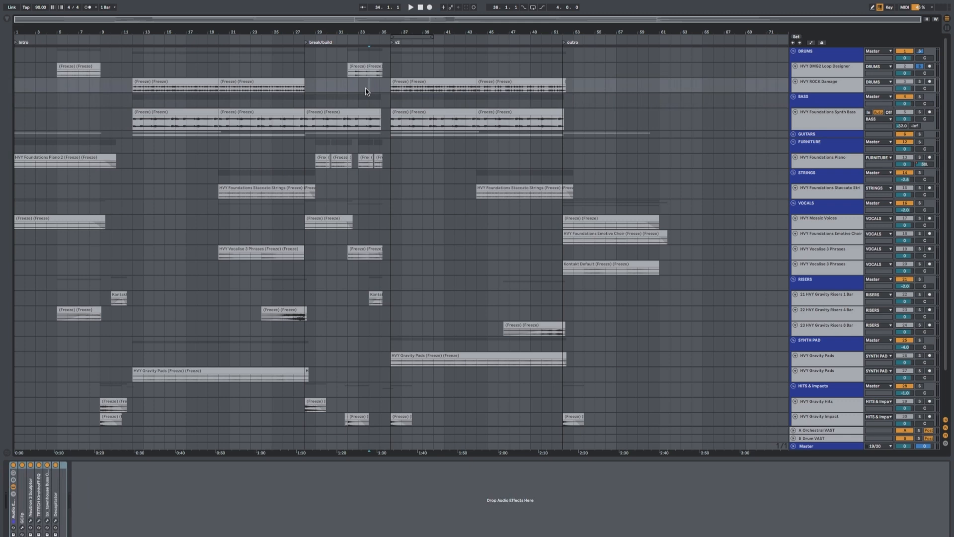
pyautogui.click(395, 73)
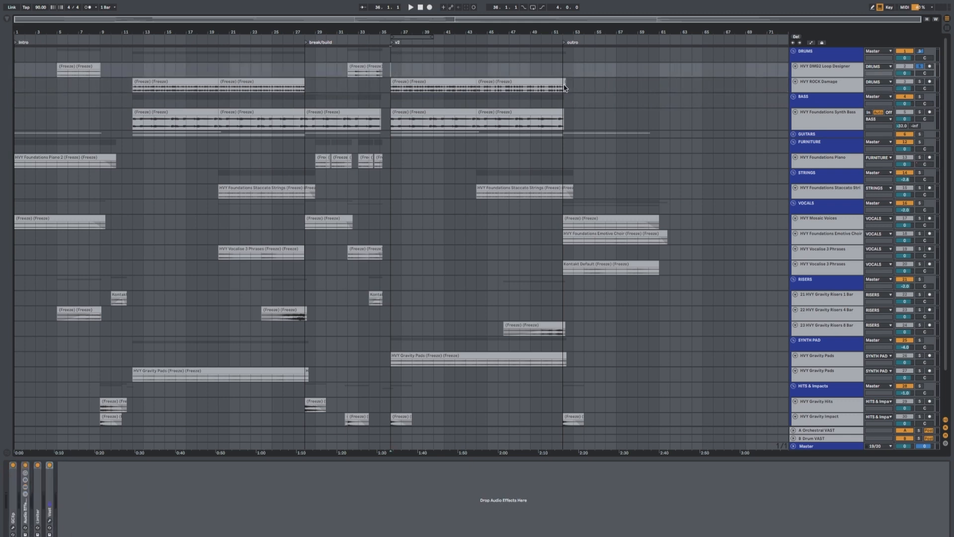
pyautogui.click(839, 81)
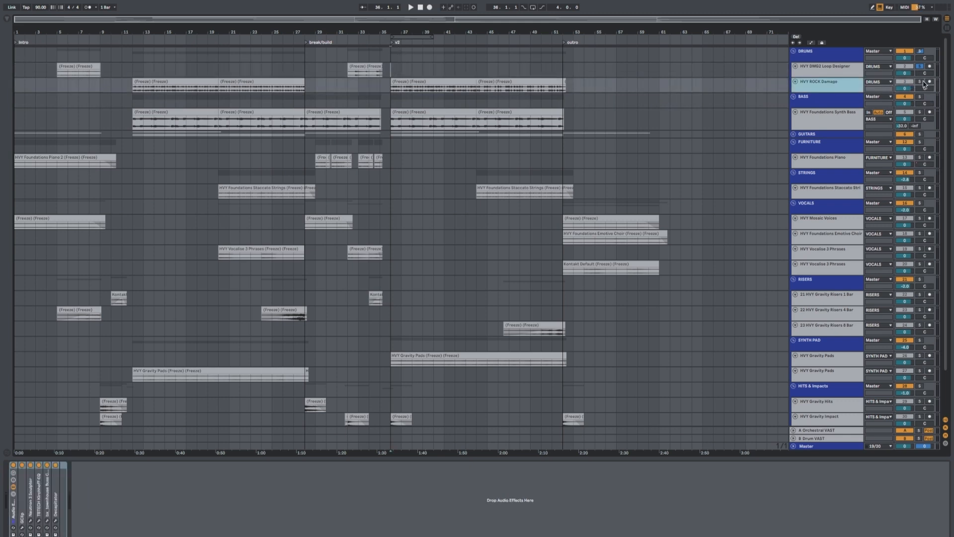
pyautogui.press('space')
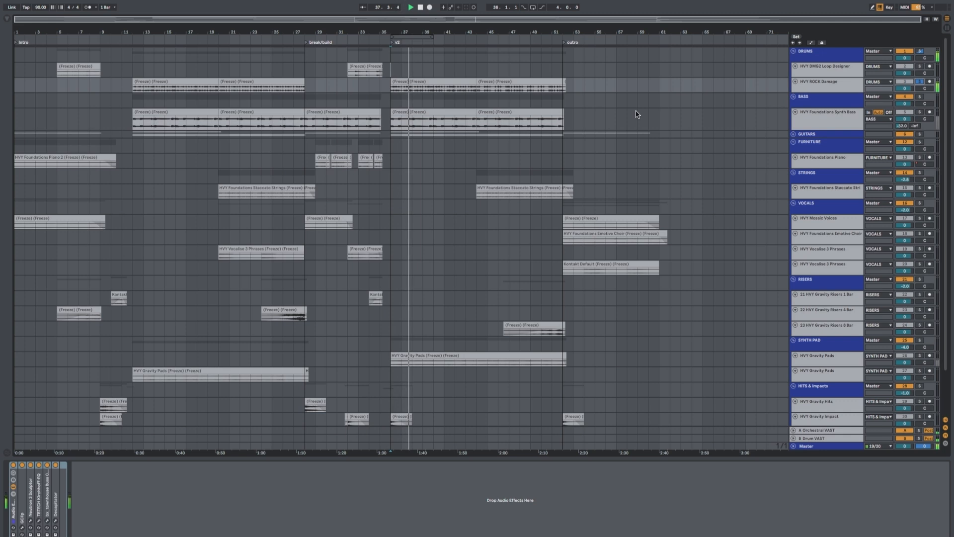
# - Check the send levels of the HVY ROCK Damage track in the mixer and return to the arrangement
pyautogui.click(821, 82)
pyautogui.press('Tab')
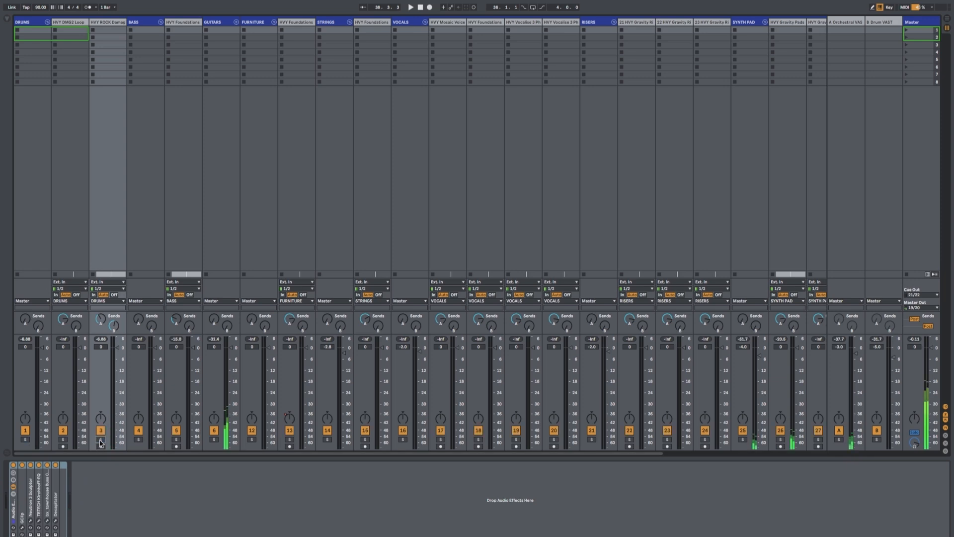
pyautogui.press('Tab')
# - Review the Vast plug-in on the B Drum VAST return in its own window, then close the window
pyautogui.scroll(-2, 773, 383)
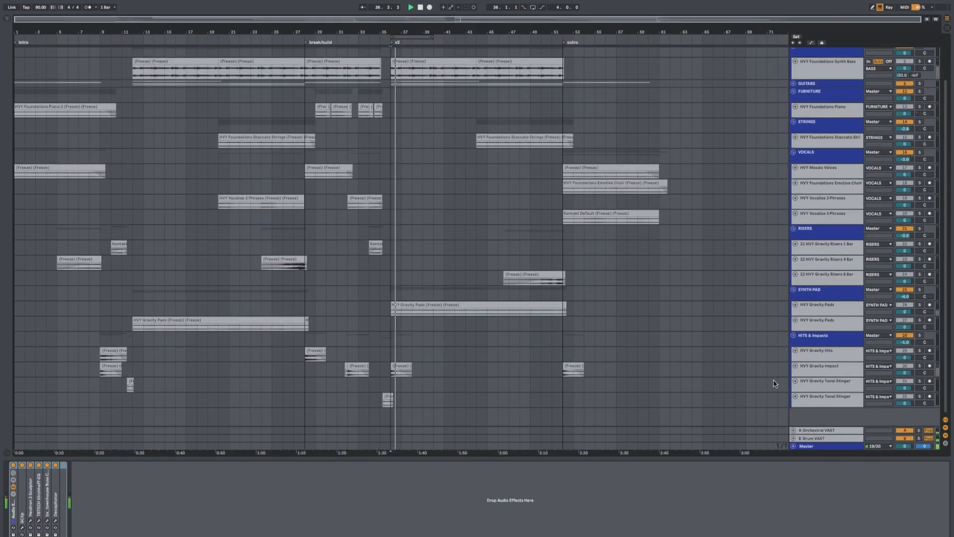
pyautogui.click(815, 438)
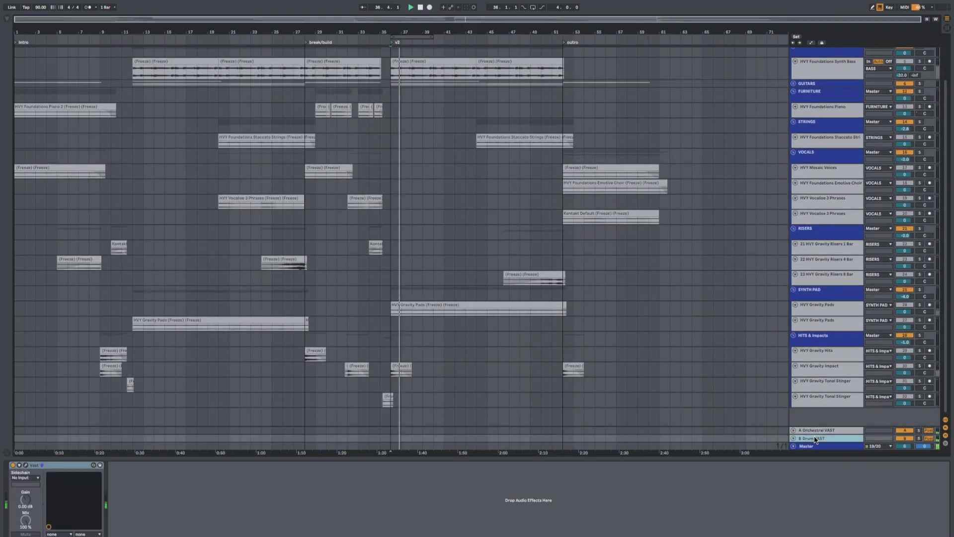
pyautogui.click(42, 465)
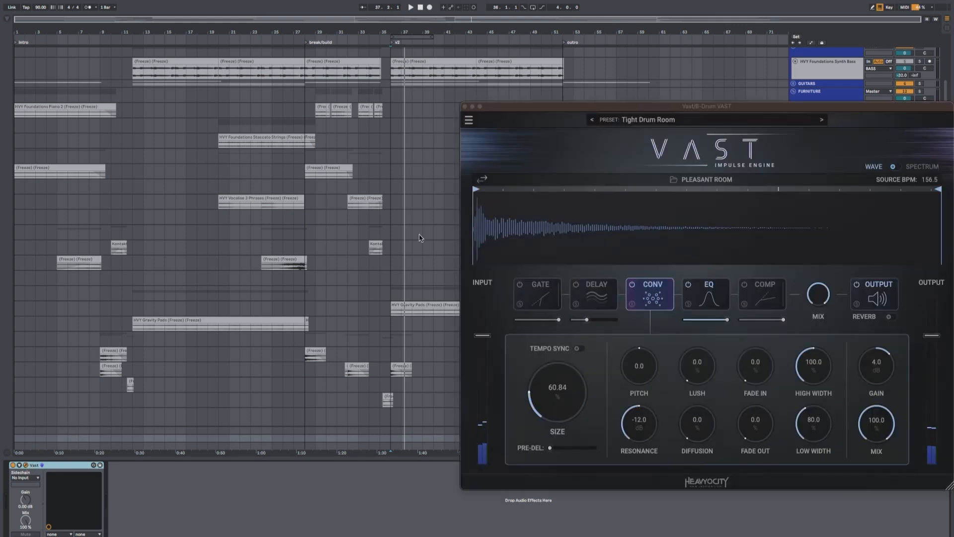
pyautogui.moveTo(654, 107); pyautogui.dragTo(375, 75)
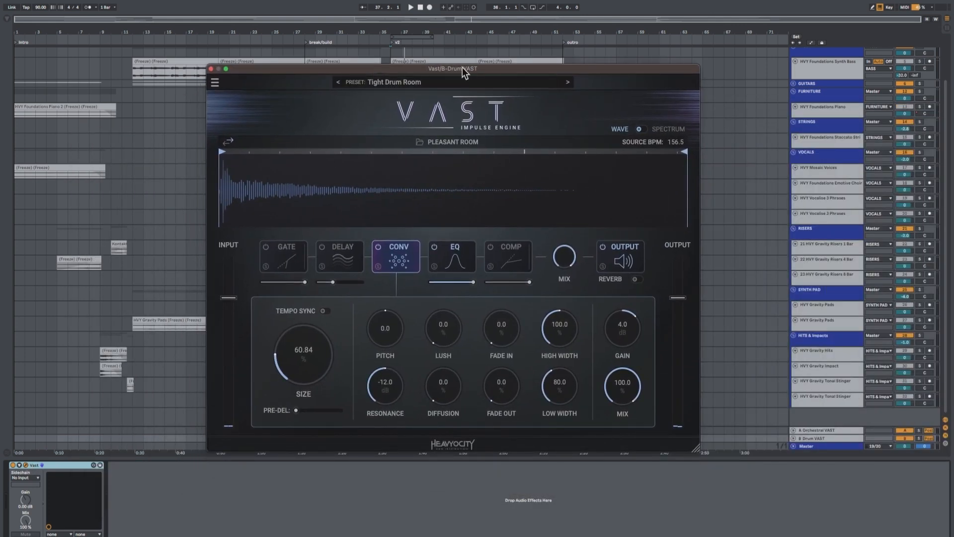
pyautogui.moveTo(464, 70); pyautogui.dragTo(464, 78)
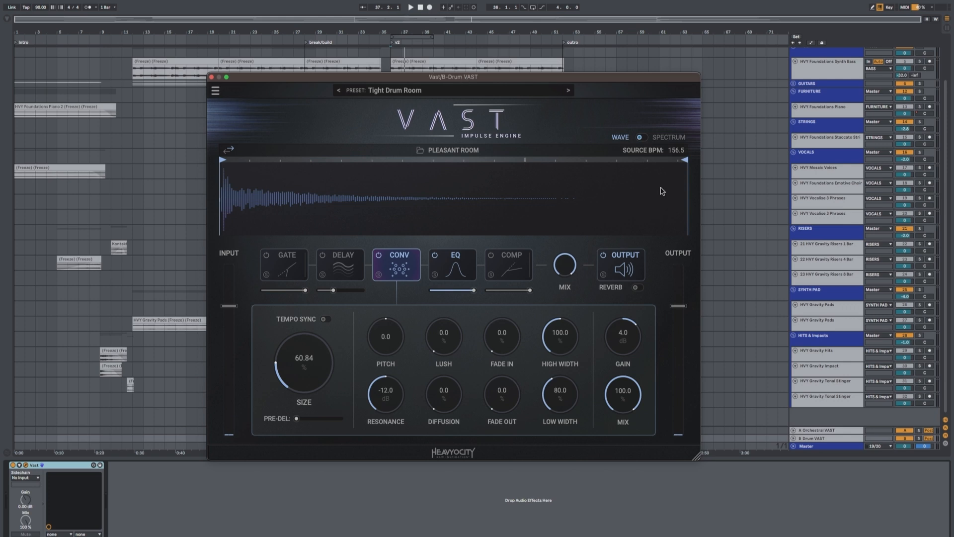
pyautogui.click(212, 77)
# - Check the B Drum VAST return in the mixer, then play the soloed HVY ROCK Damage track from bar 36 in the arrangement
pyautogui.press('Tab')
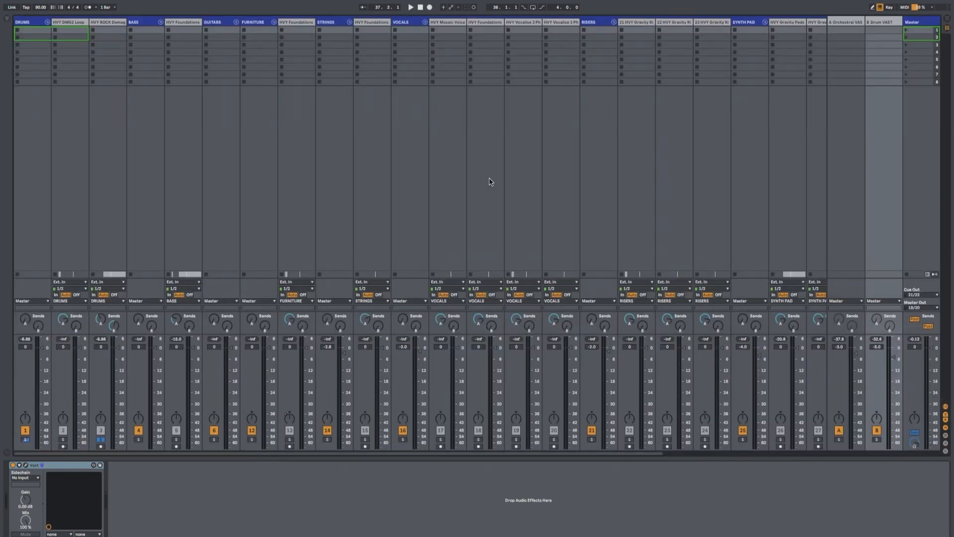
pyautogui.click(884, 24)
pyautogui.press('Tab')
pyautogui.press('space')
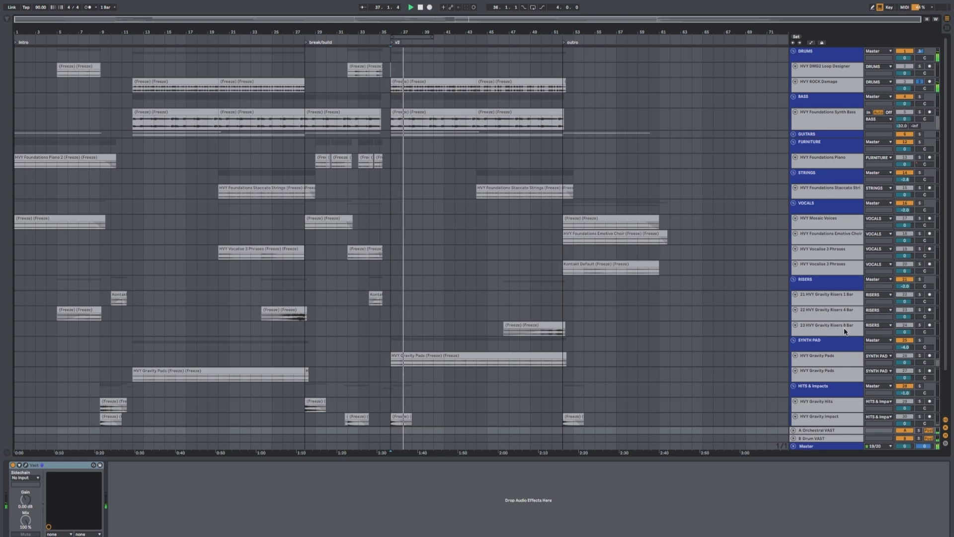
pyautogui.scroll(-3, 848, 343)
pyautogui.scroll(3, 839, 248)
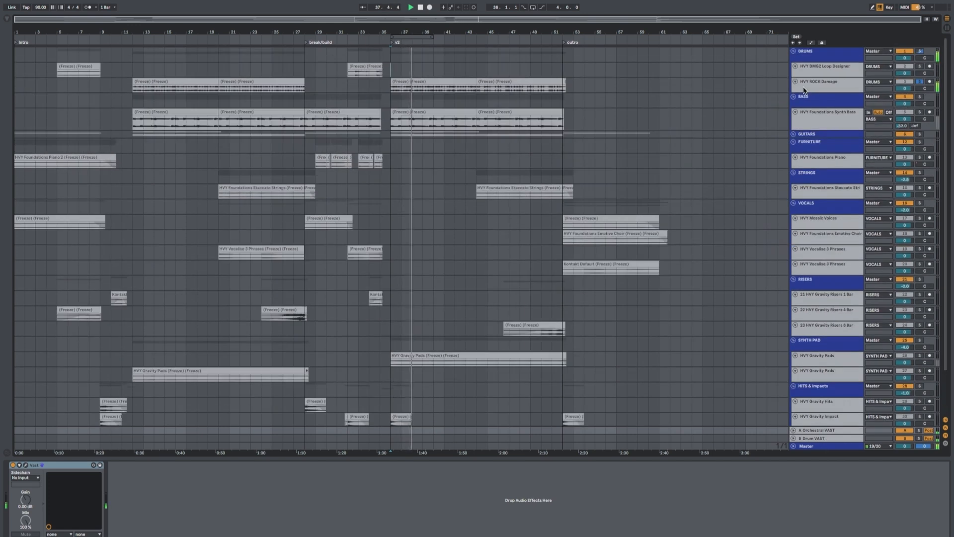
# - Turn off the solo on the HVY ROCK Damage track and solo the HVY Foundations Piano track instead
pyautogui.click(823, 89)
pyautogui.click(921, 83)
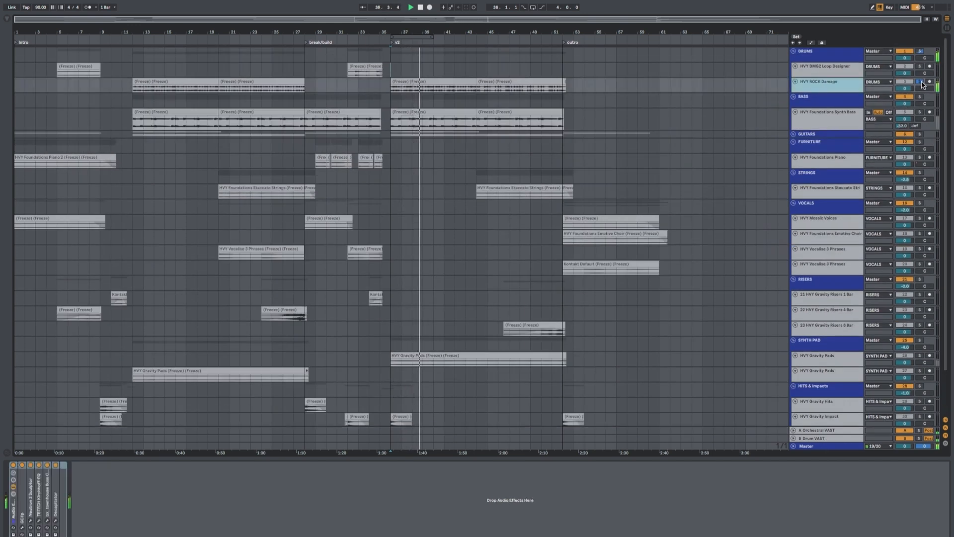
pyautogui.click(921, 83)
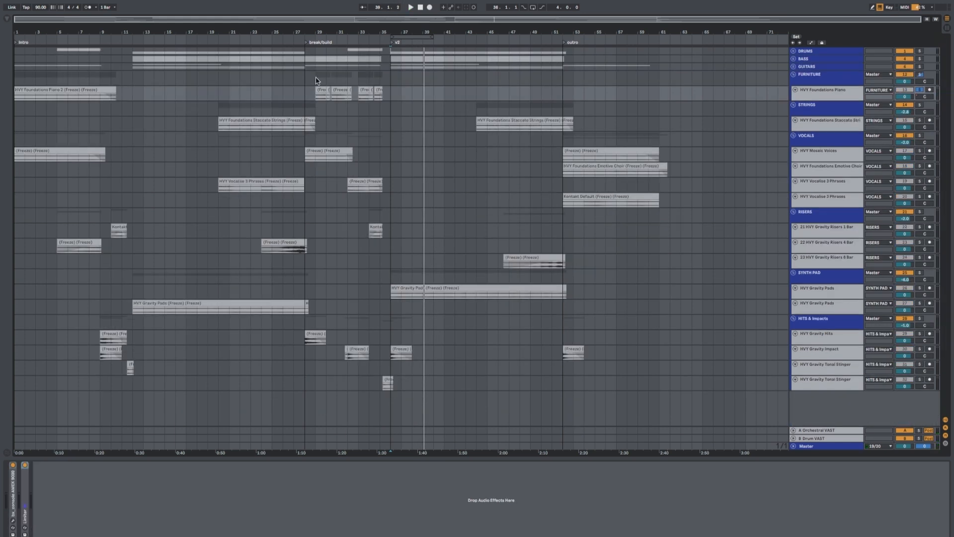
# - Zoom in on the break/build section and play the soloed HVY Foundations Piano from bar 28
pyautogui.click(316, 77)
pyautogui.moveTo(324, 33); pyautogui.dragTo(407, 73)
pyautogui.click(377, 82)
pyautogui.press('space')
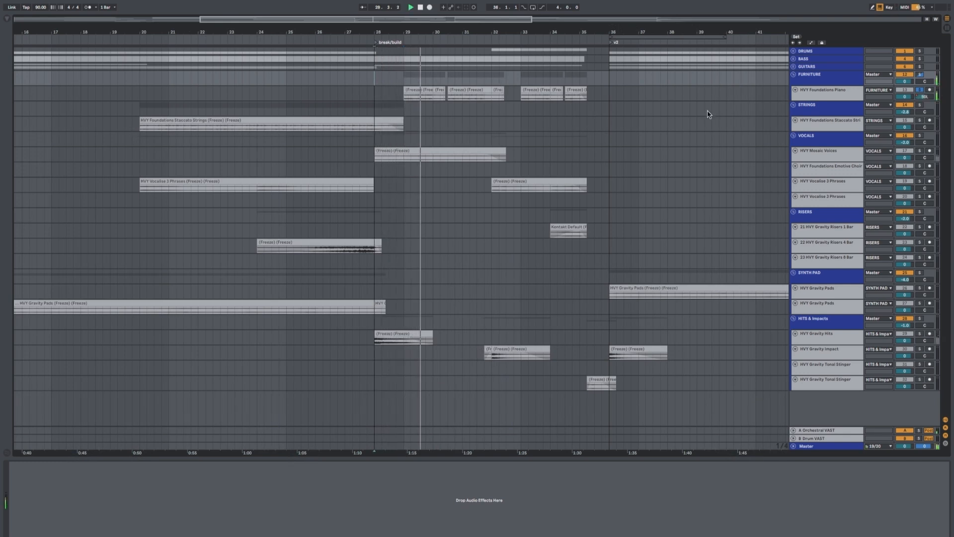
# - Audition the GUITARS group briefly in solo with the piano, then show the HVY Foundations Piano track's devices
pyautogui.click(920, 67)
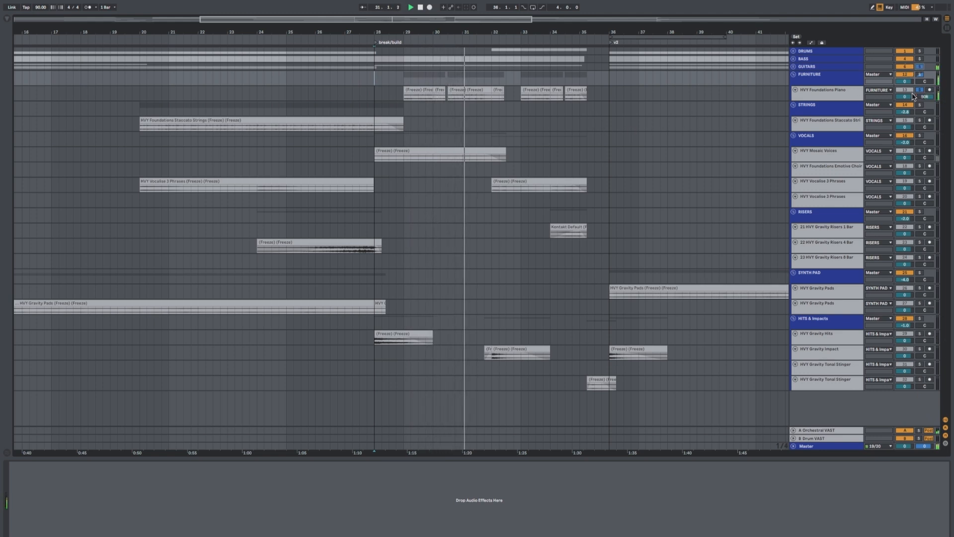
pyautogui.click(919, 67)
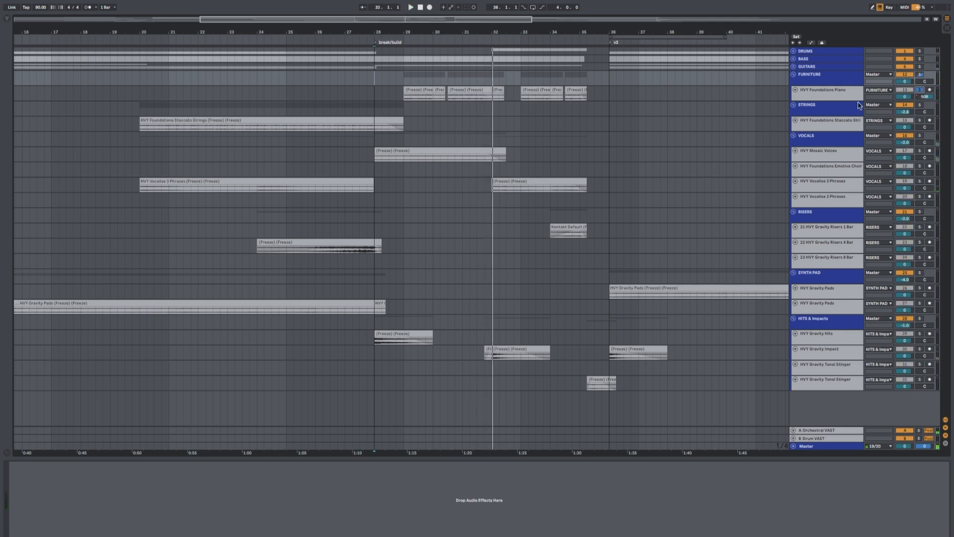
pyautogui.click(825, 91)
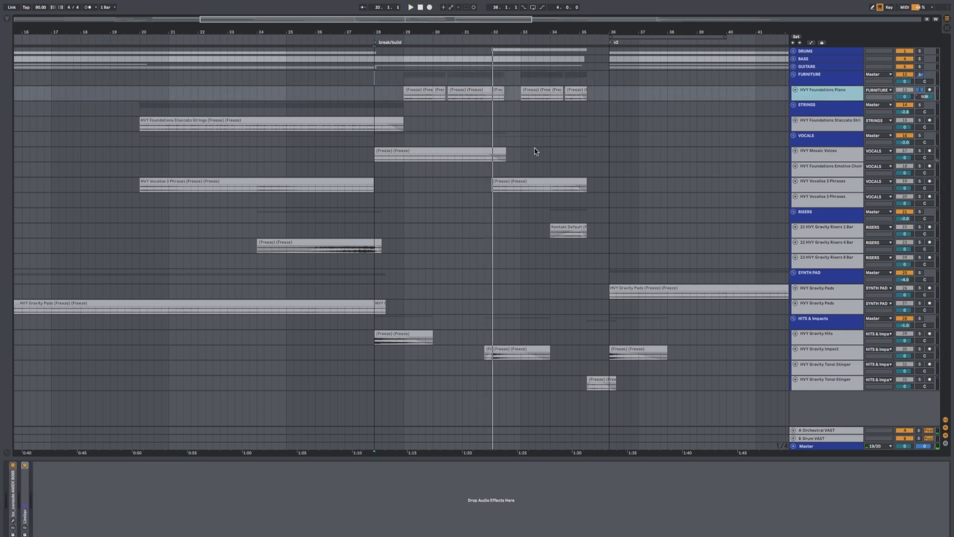
# - Play the soloed piano from bar 29 and check the devices of the A Orchestral VAST return and the piano track
pyautogui.click(410, 78)
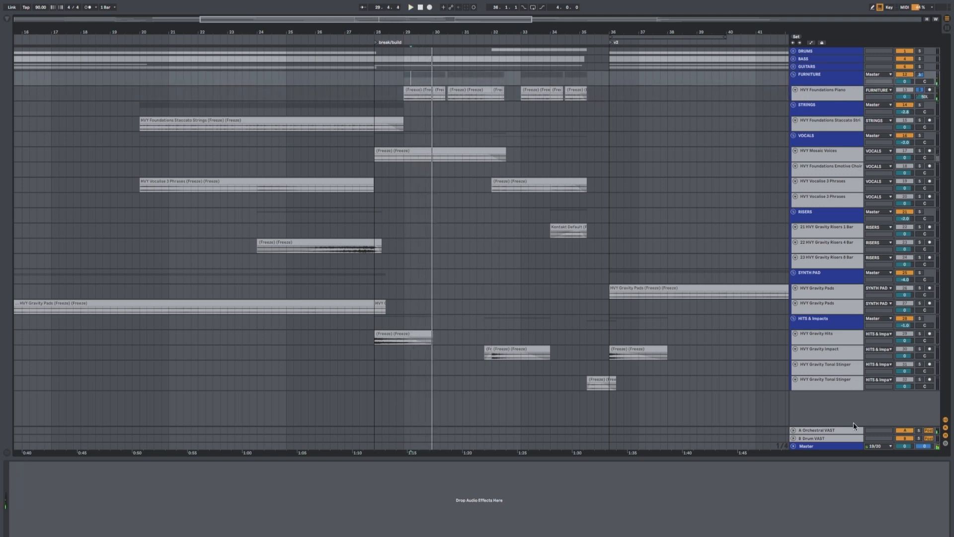
pyautogui.click(814, 430)
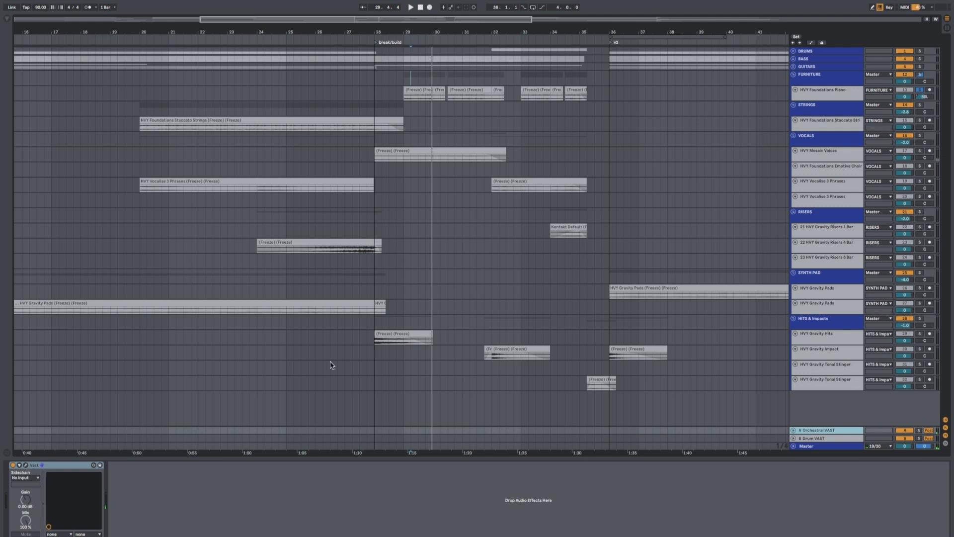
pyautogui.click(404, 78)
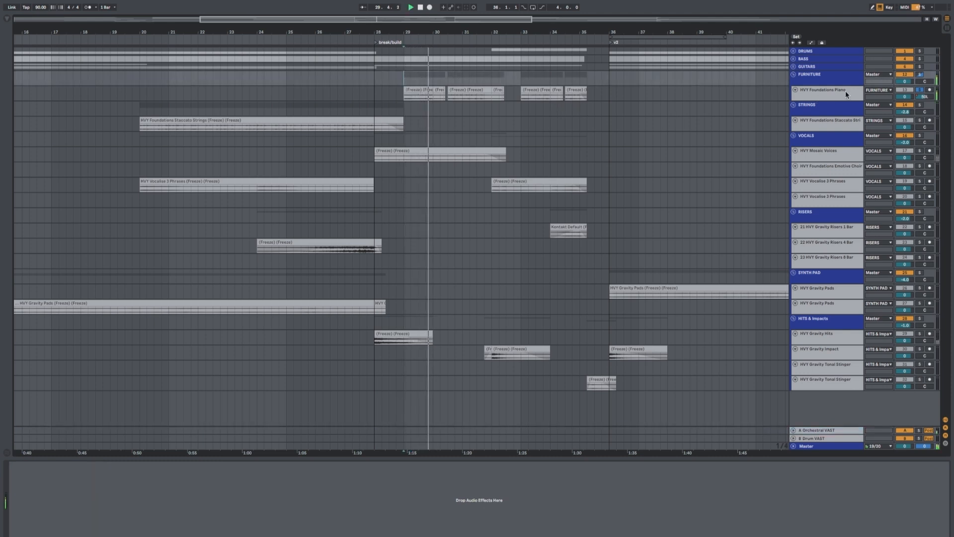
pyautogui.click(800, 91)
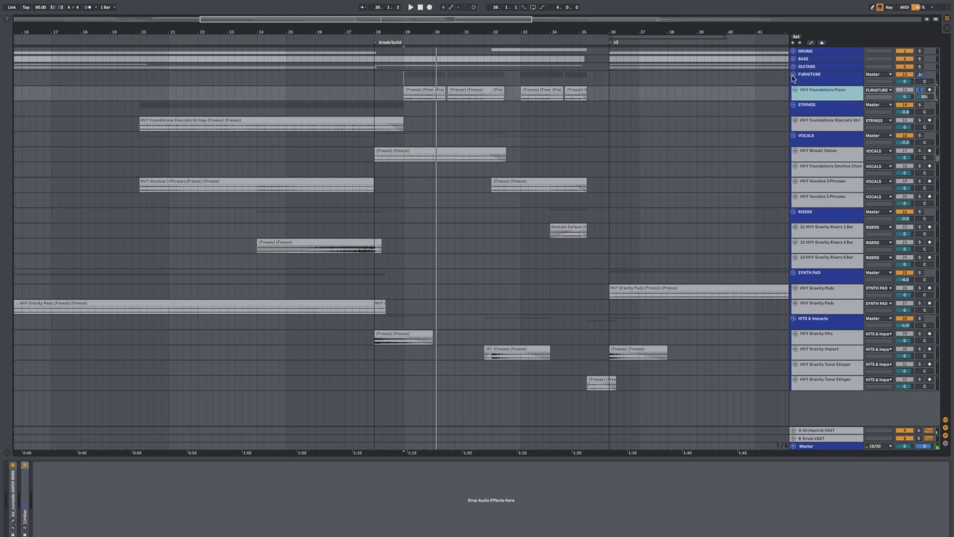
# - Turn off the piano's solo, play the full mix from late in bar 30 and collapse the FURNITURE group
pyautogui.click(793, 75)
pyautogui.click(793, 75)
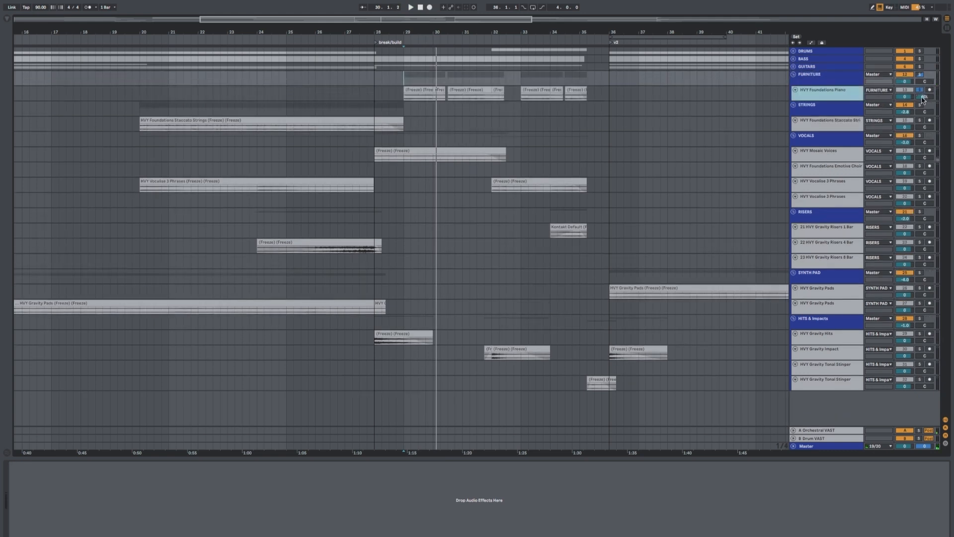
pyautogui.click(919, 91)
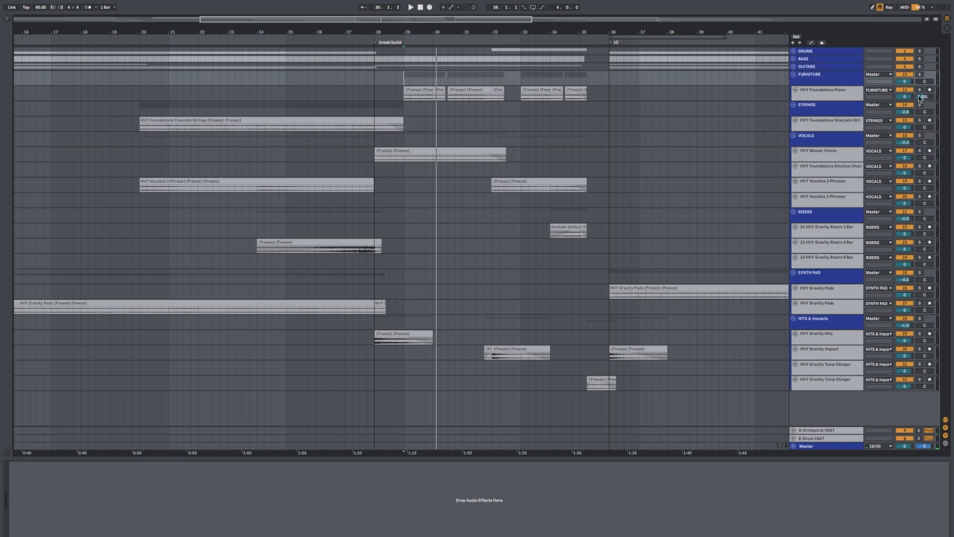
pyautogui.click(455, 78)
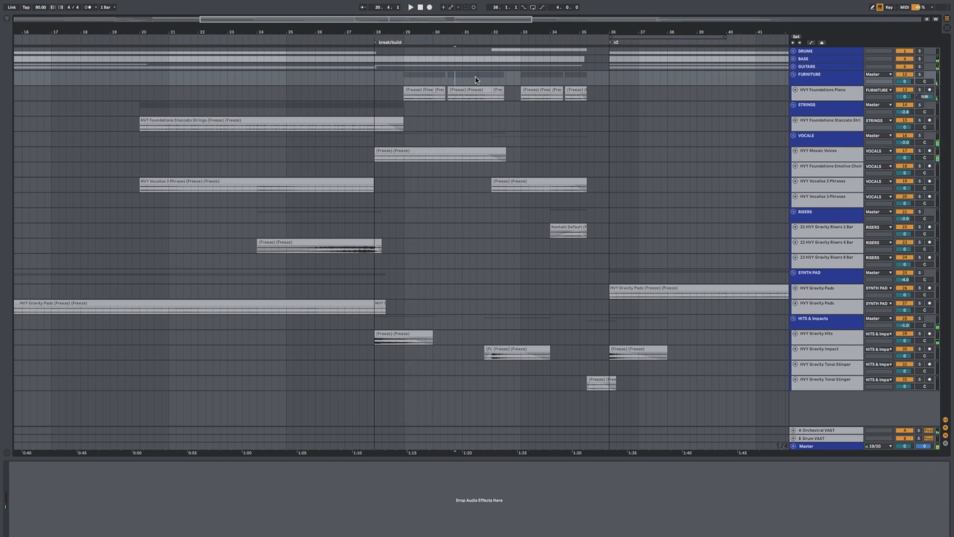
pyautogui.click(793, 75)
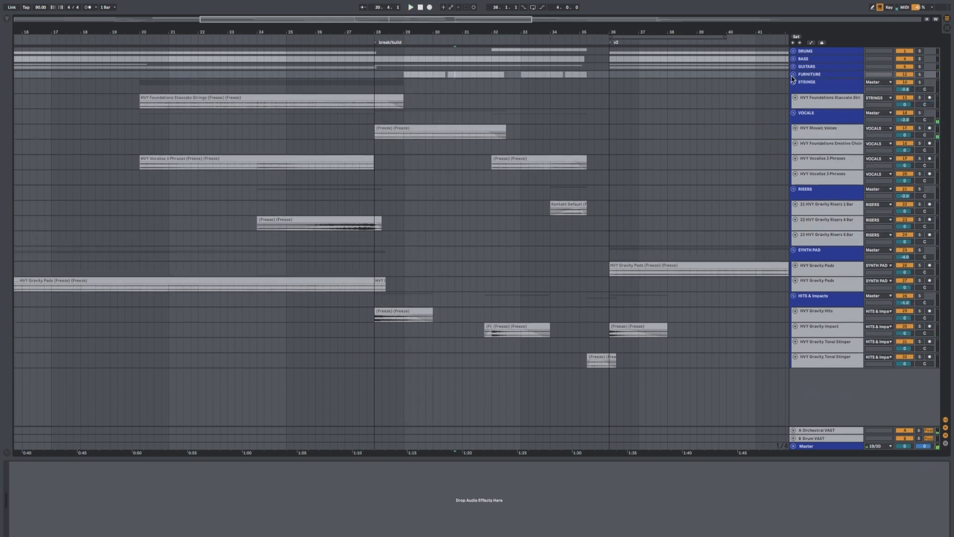
# - Enlarge and solo the HVY Foundations Staccato Strings track, and play it from bar 20
pyautogui.click(816, 96)
pyautogui.moveTo(815, 110); pyautogui.dragTo(813, 155)
pyautogui.click(144, 89)
pyautogui.press('space')
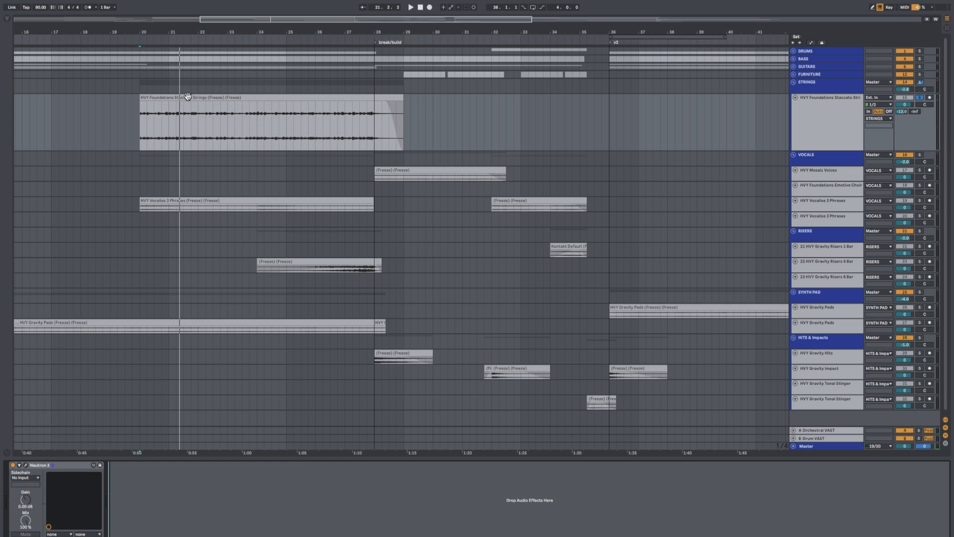
# - Replay the soloed staccato strings from bar 20 while checking the track's send levels in the mixer
pyautogui.press('space')
pyautogui.press('space')
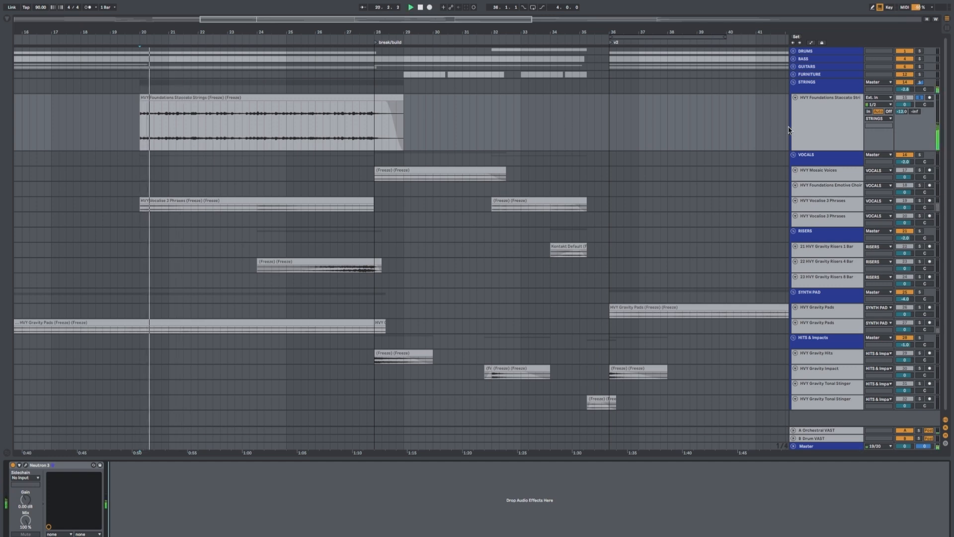
pyautogui.click(821, 128)
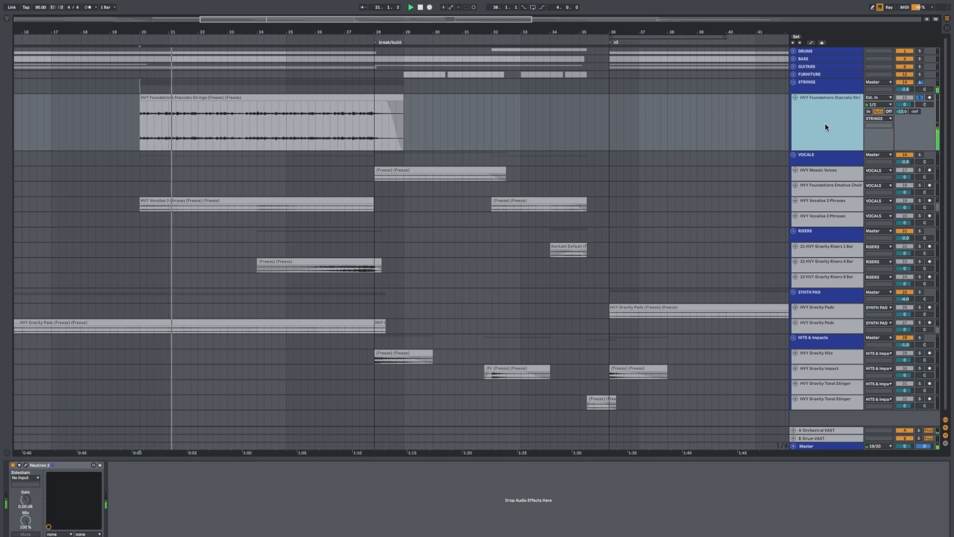
pyautogui.press('Tab')
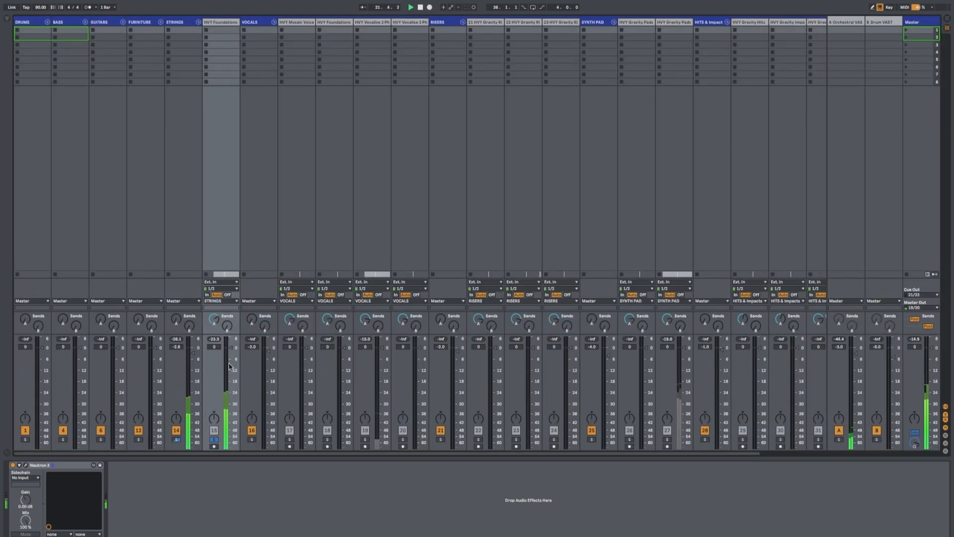
pyautogui.press('Tab')
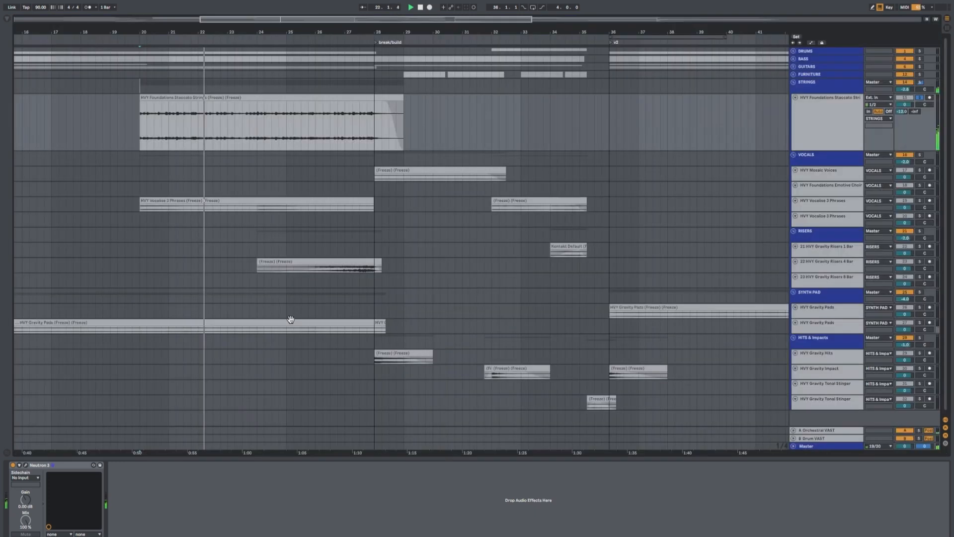
# - Turn off the staccato strings' solo, collapse the STRINGS group and show the HVY Mosaic Voices devices with the whole arrangement in view
pyautogui.click(919, 98)
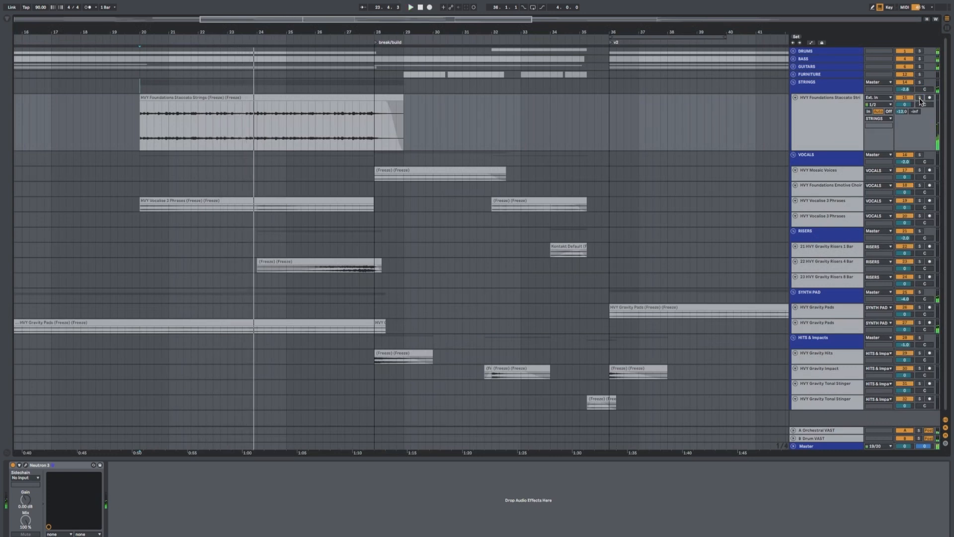
pyautogui.click(836, 103)
pyautogui.click(794, 97)
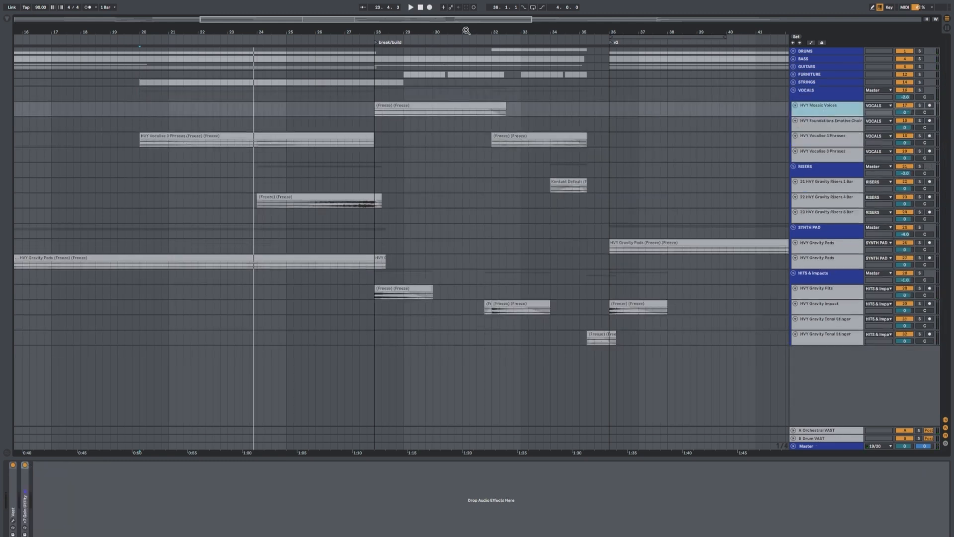
pyautogui.moveTo(466, 31); pyautogui.dragTo(466, 4)
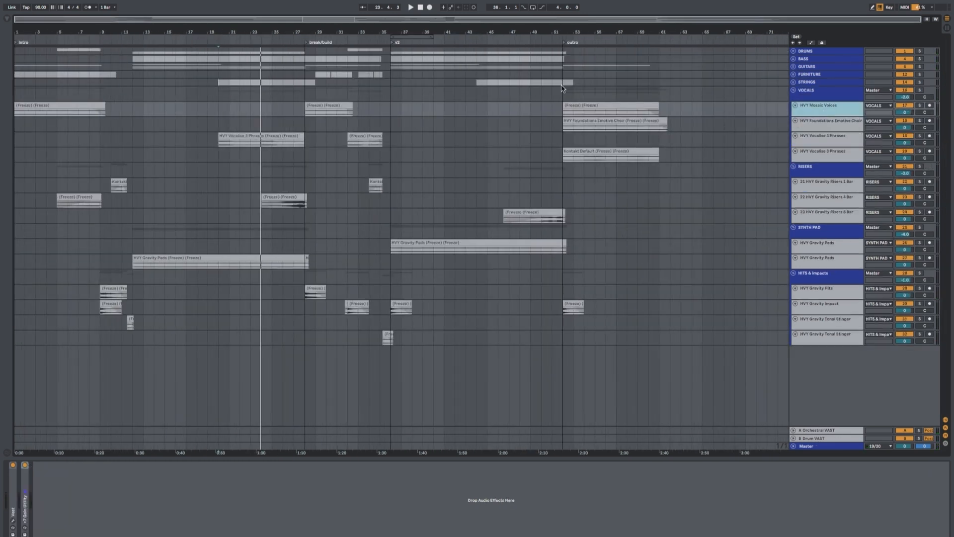
# - Solo the HVY Mosaic Voices track and play it from the outro marker
pyautogui.click(564, 97)
pyautogui.click(920, 107)
pyautogui.press('space')
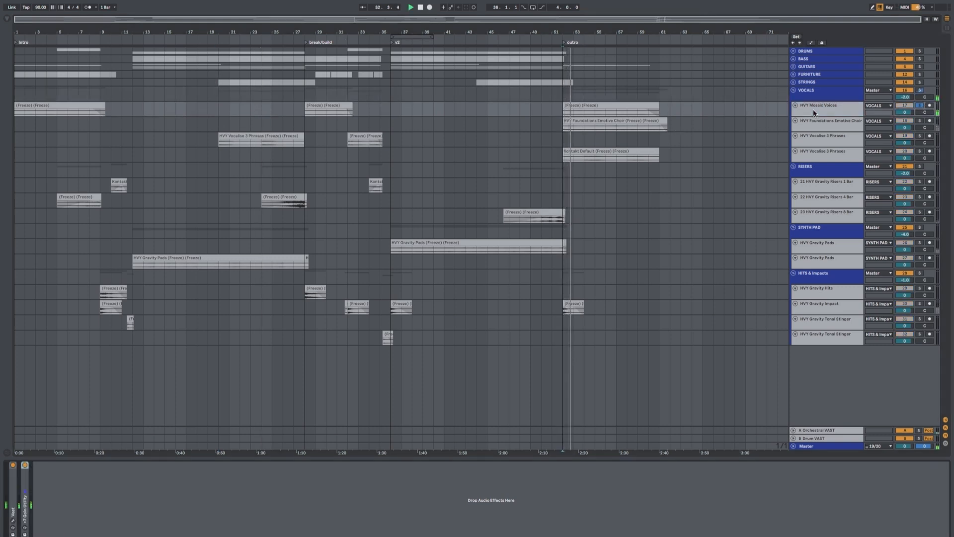
# - Unfold the HVY Mosaic Voices VAST device, open its plug-in window and place it over the arrangement
pyautogui.doubleClick(13, 493)
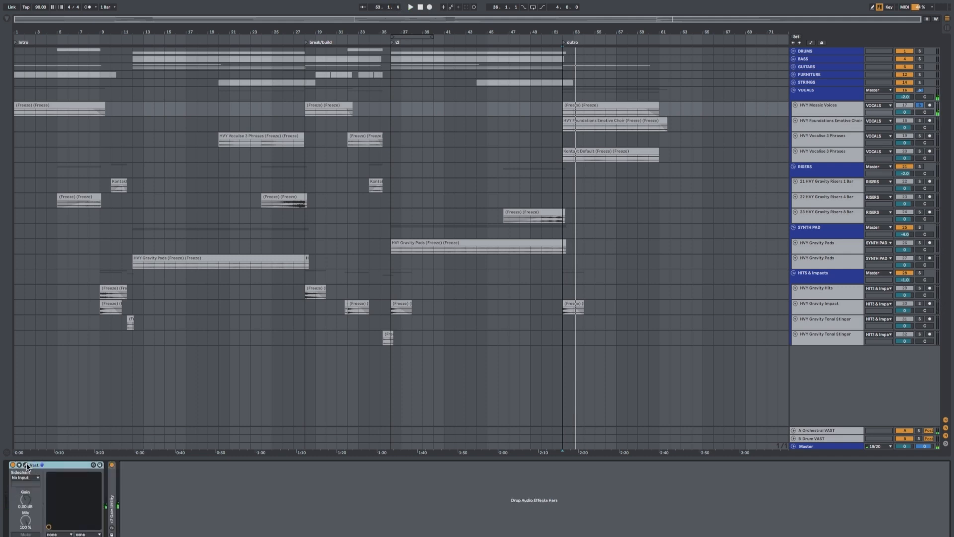
pyautogui.click(26, 465)
pyautogui.moveTo(500, 116); pyautogui.dragTo(425, 211)
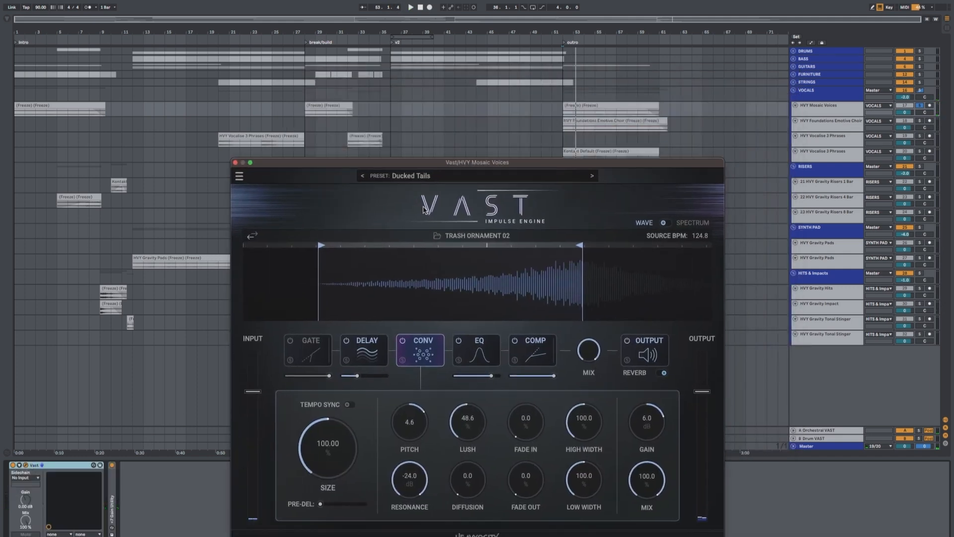
pyautogui.click(20, 471)
pyautogui.press('space')
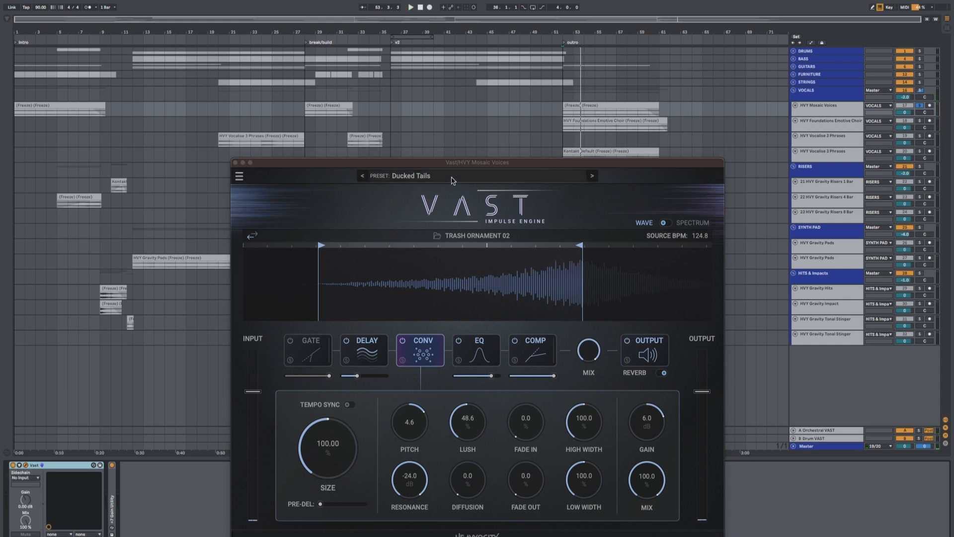
pyautogui.moveTo(471, 163); pyautogui.dragTo(439, 126)
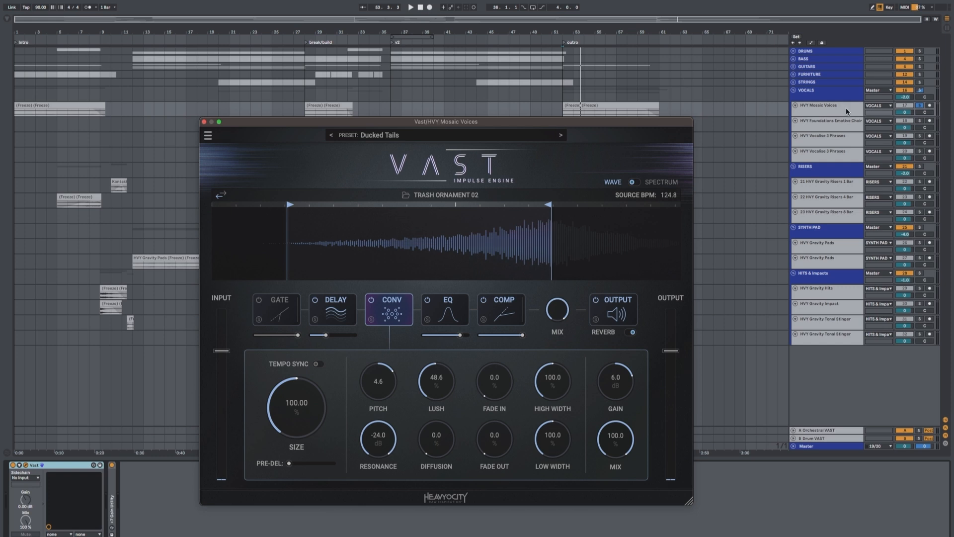
# - Play the soloed voices while viewing VAST's Gate, Delay, Conv, EQ, Comp and Output modules
pyautogui.doubleClick(49, 470)
pyautogui.press('space')
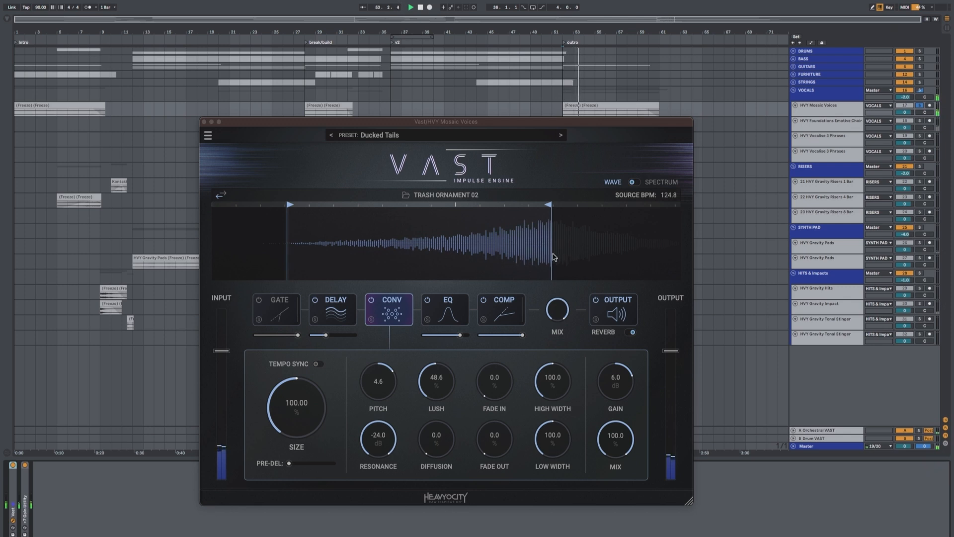
pyautogui.click(286, 318)
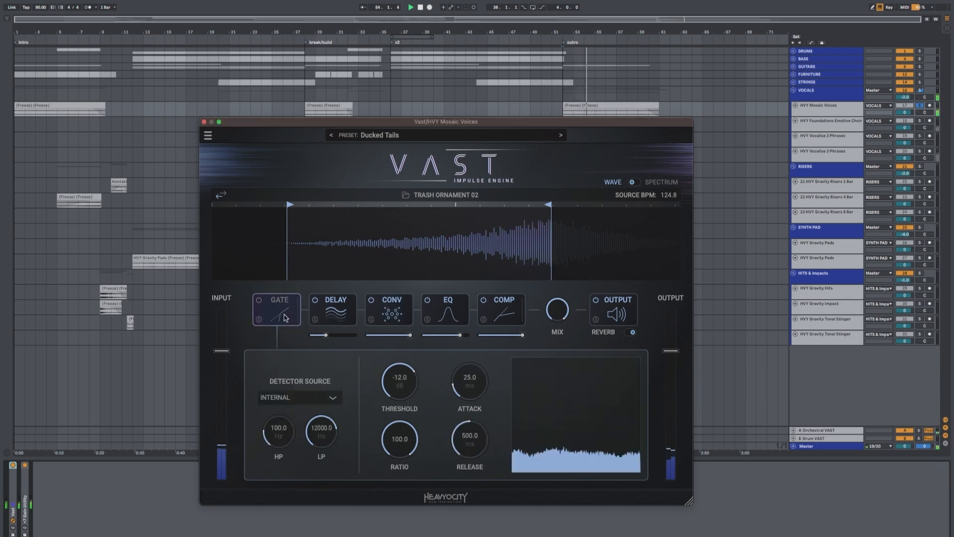
pyautogui.click(336, 313)
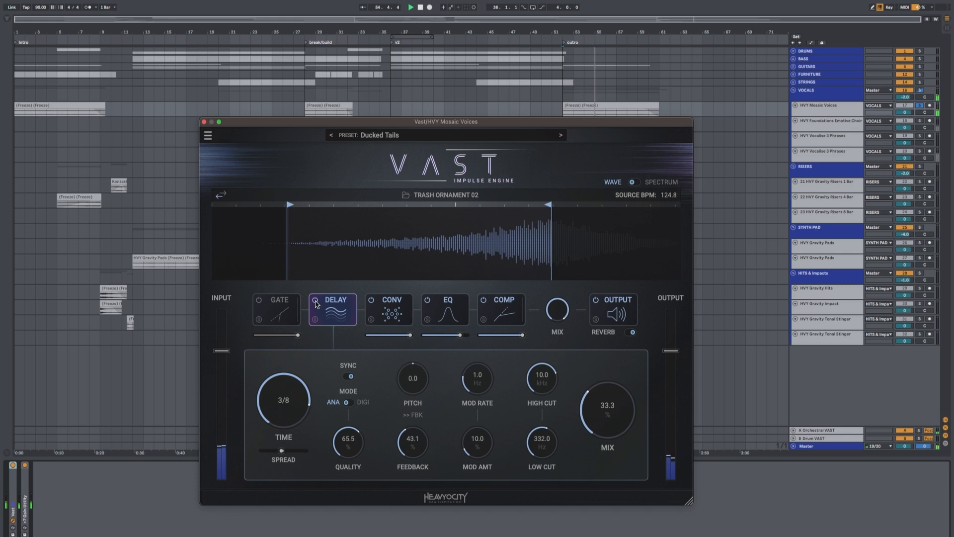
pyautogui.click(391, 316)
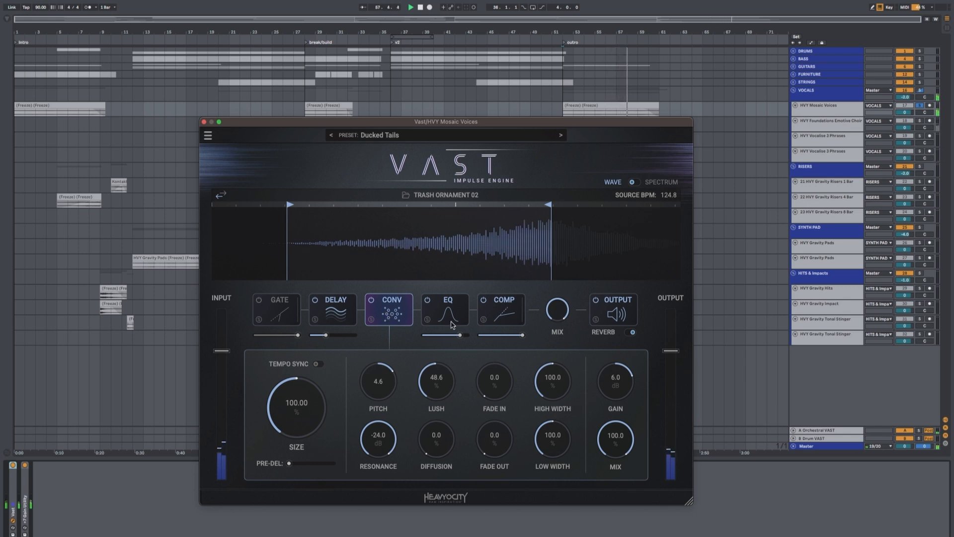
pyautogui.click(452, 323)
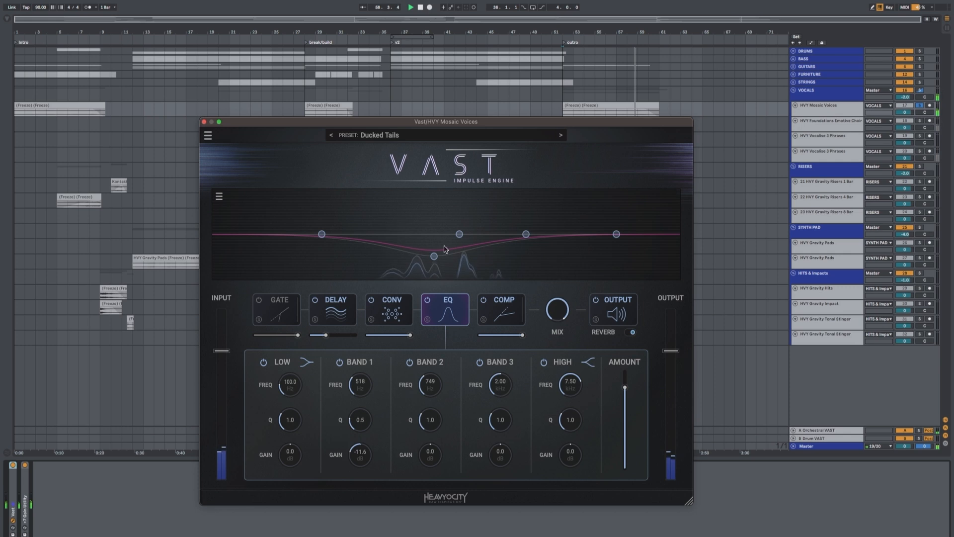
pyautogui.click(501, 311)
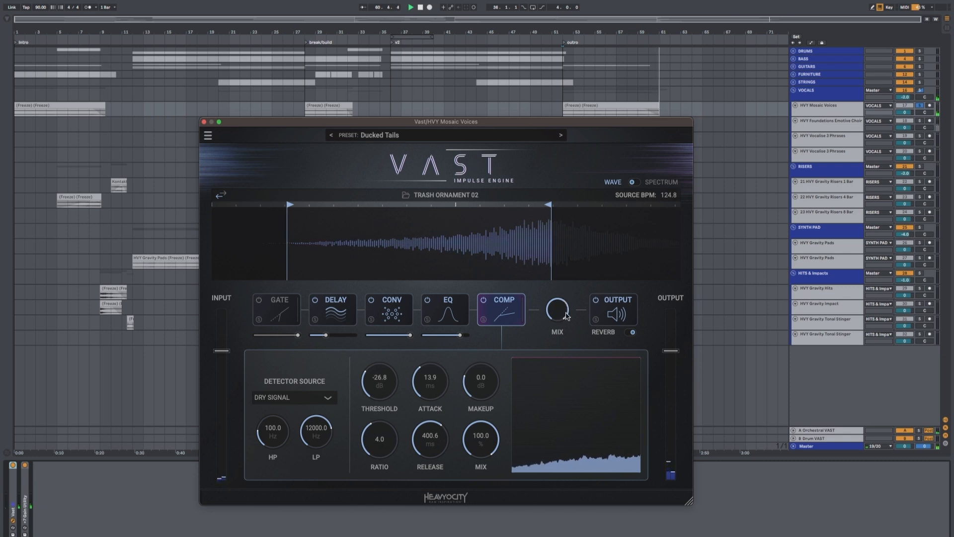
pyautogui.click(619, 314)
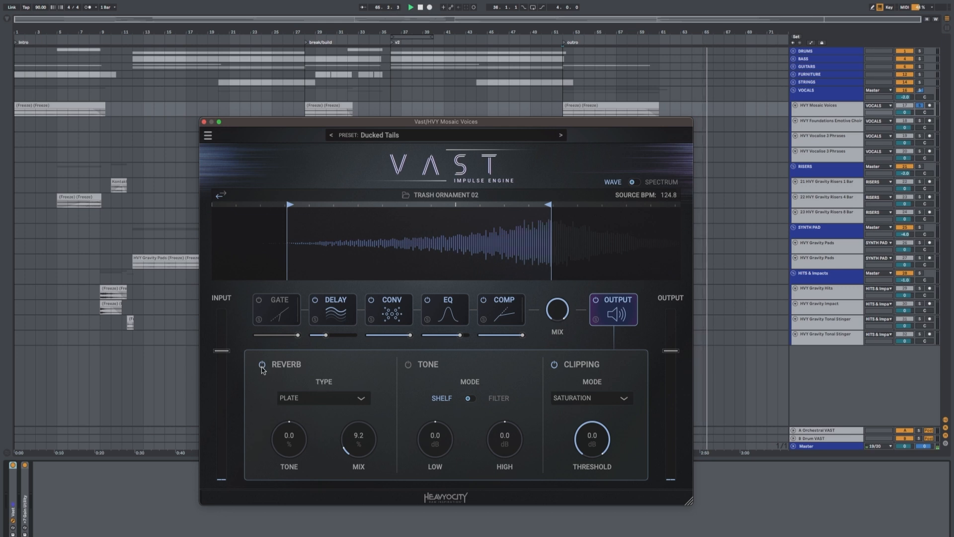
# - Close the VAST window and turn off the solo on HVY Mosaic Voices
pyautogui.click(662, 116)
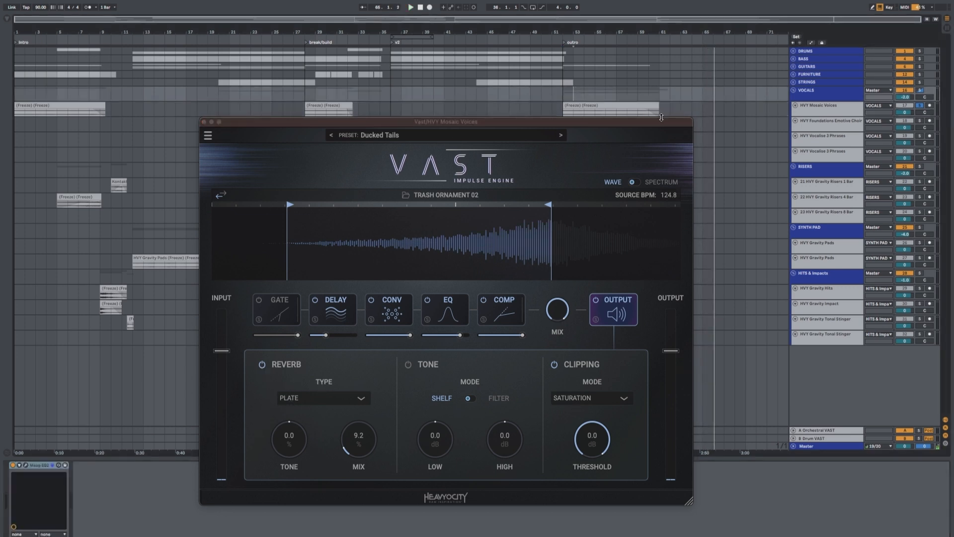
pyautogui.moveTo(585, 122); pyautogui.dragTo(496, 109)
pyautogui.click(174, 112)
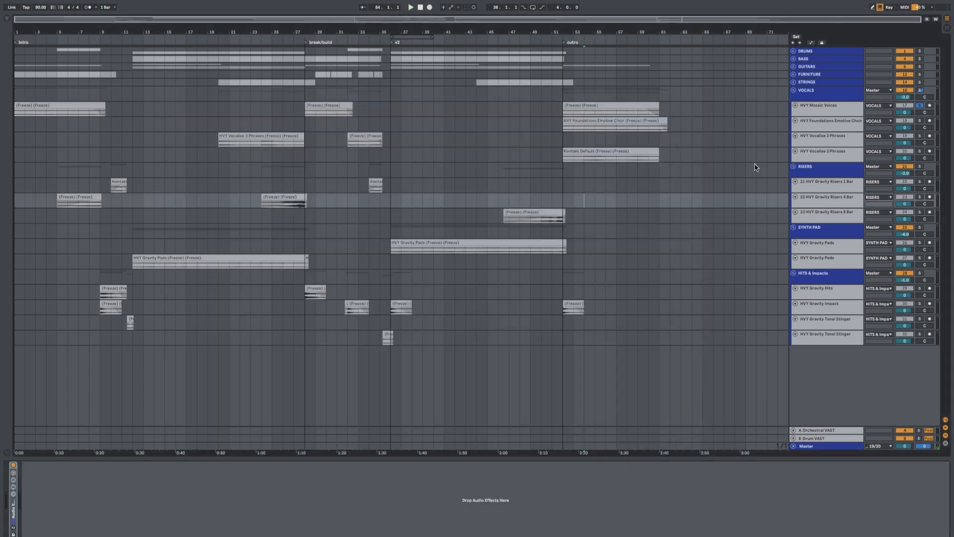
pyautogui.click(837, 106)
# - Solo the HVY Foundations Emotive Choir track, play it from the outro marker and show the A Orchestral VAST return's devices
pyautogui.click(813, 119)
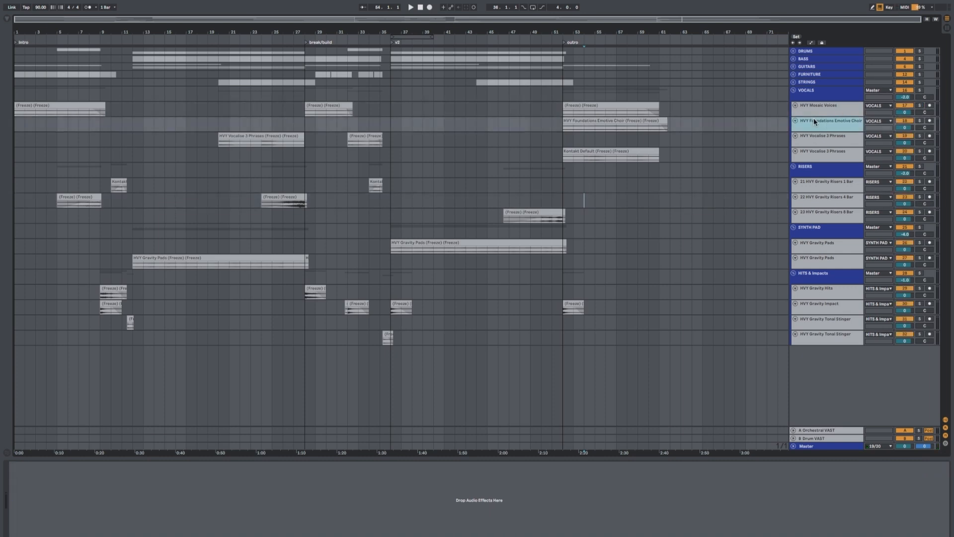
pyautogui.moveTo(826, 131)
pyautogui.mouseDown()
pyautogui.moveTo(825, 160)
pyautogui.moveTo(844, 133)
pyautogui.mouseUp()
pyautogui.press('space')
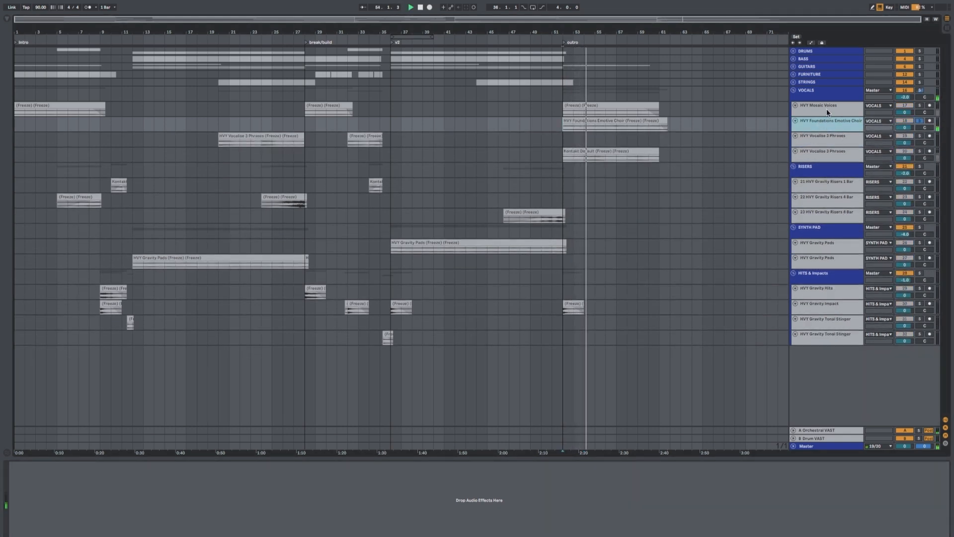
pyautogui.click(826, 109)
pyautogui.click(828, 120)
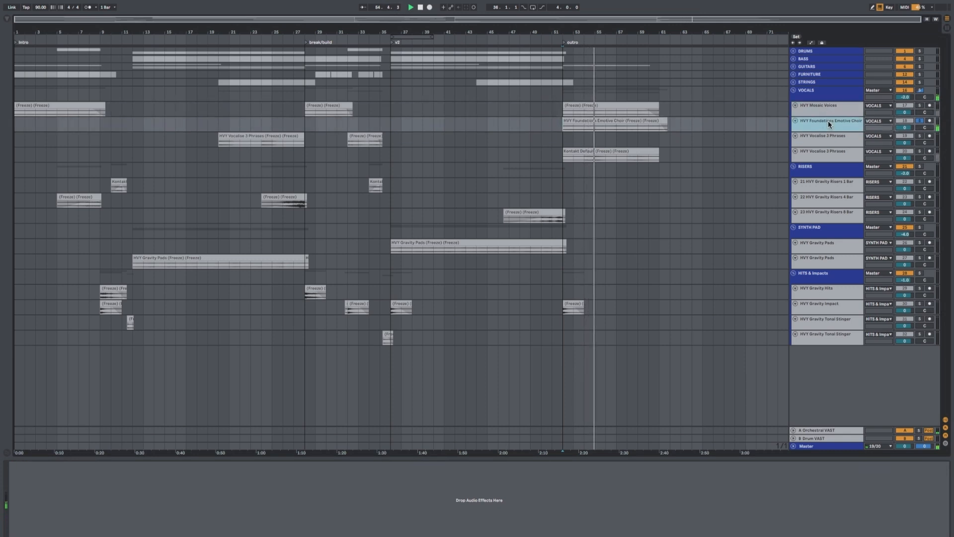
pyautogui.click(822, 432)
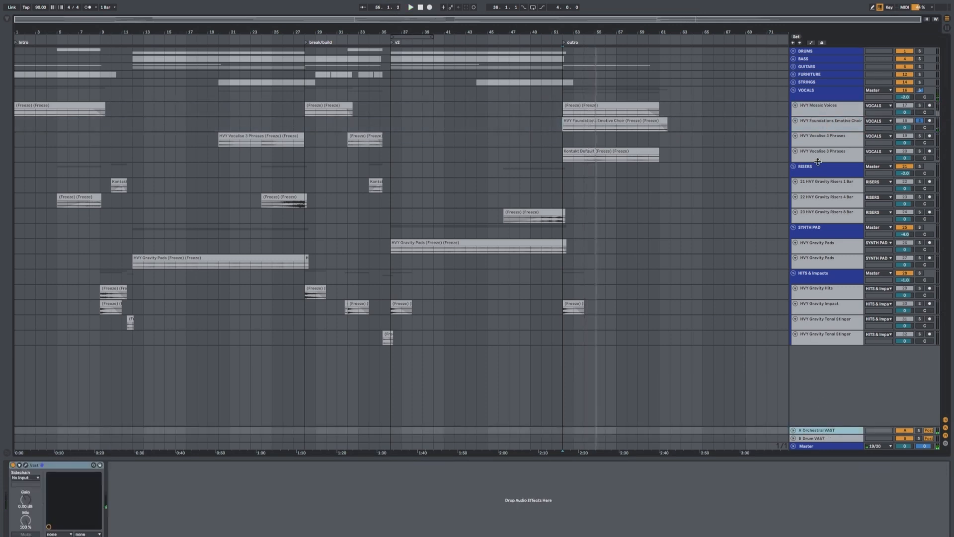
# - Solo the upper HVY Vocalise 3 Phrases track and play it from bar 24
pyautogui.click(819, 141)
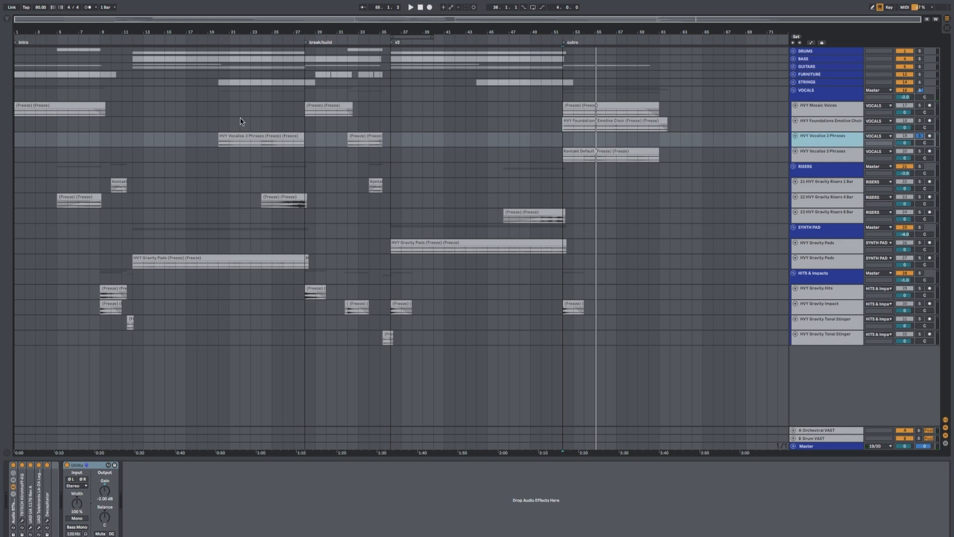
pyautogui.click(264, 123)
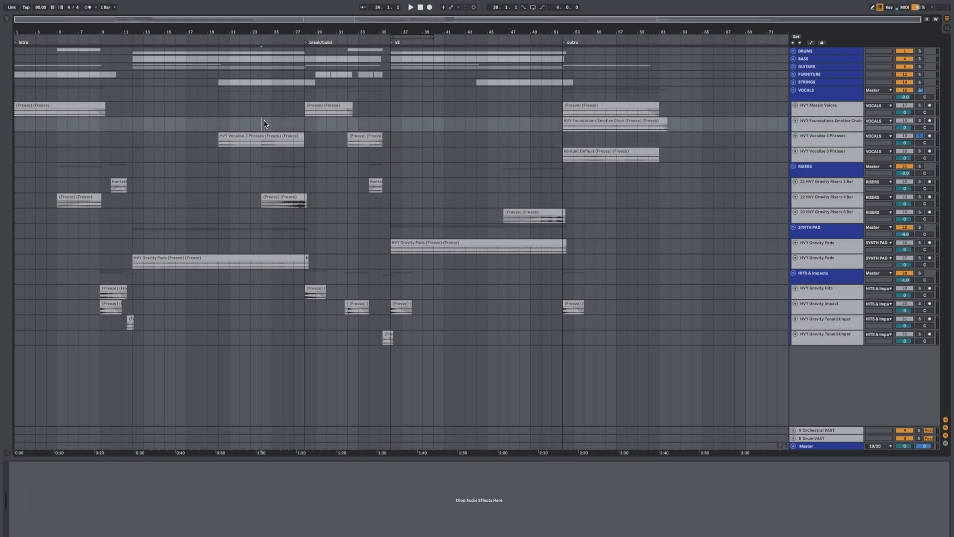
pyautogui.click(819, 133)
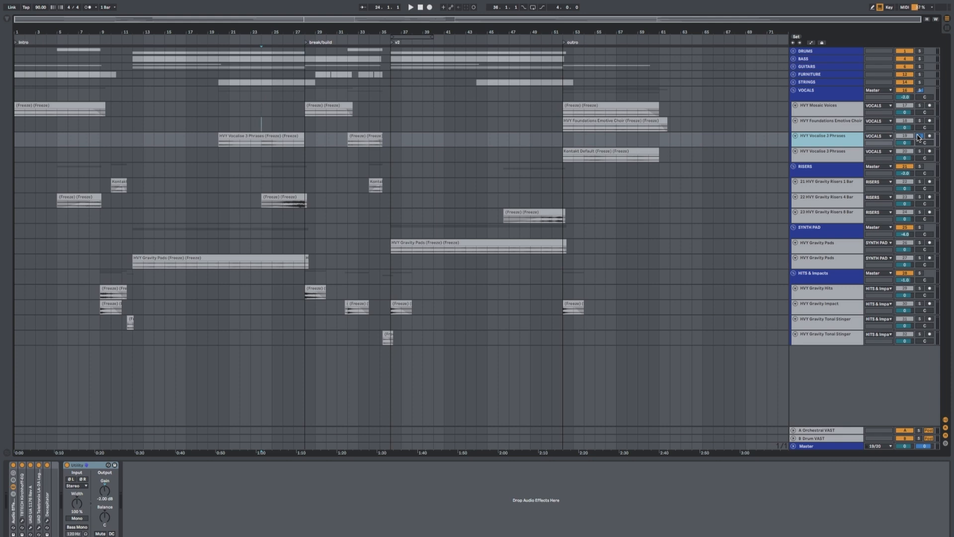
pyautogui.press('space')
pyautogui.click(919, 136)
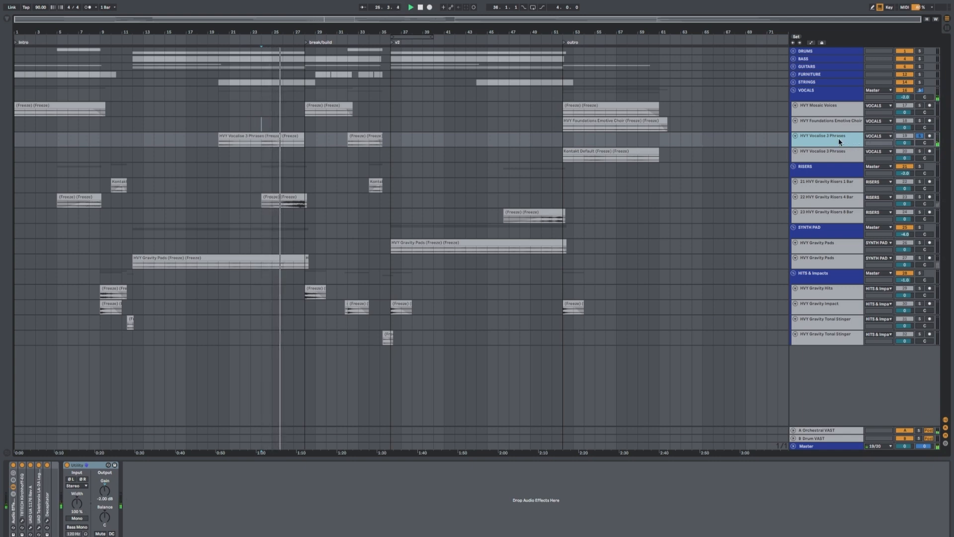
pyautogui.click(821, 151)
pyautogui.click(824, 142)
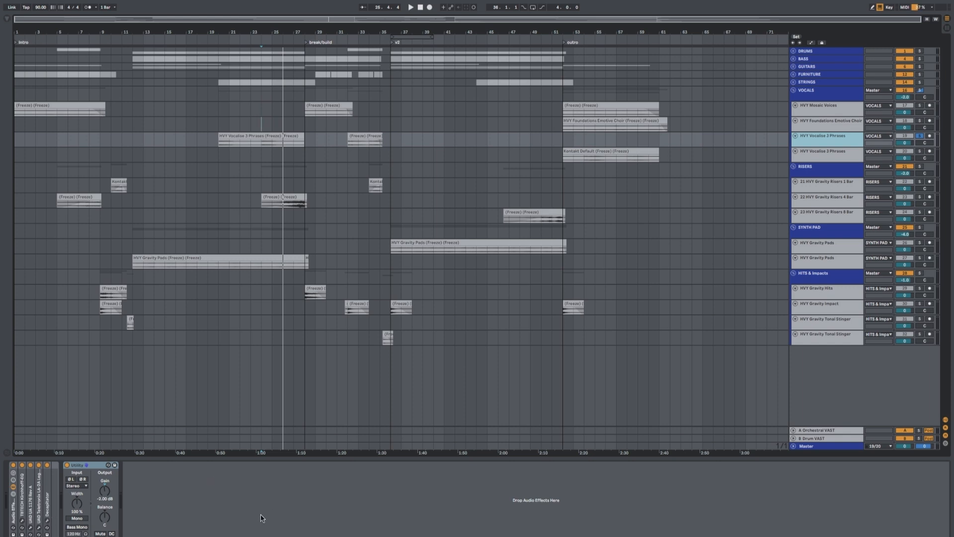
# - Fold the upper Vocalise track's rack and Utility devices, turn off its solo and compare its devices with the lower Vocalise track's
pyautogui.click(14, 486)
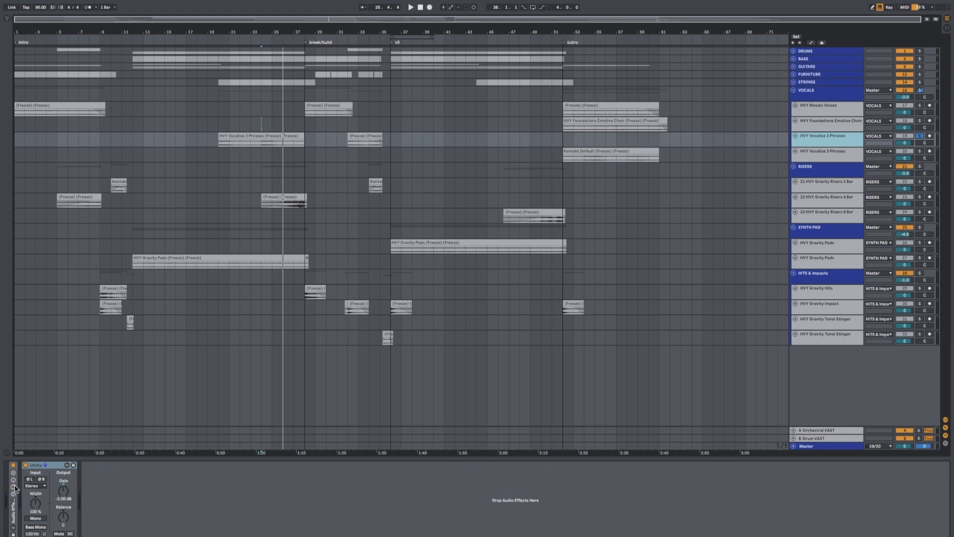
pyautogui.click(41, 468)
pyautogui.doubleClick(51, 464)
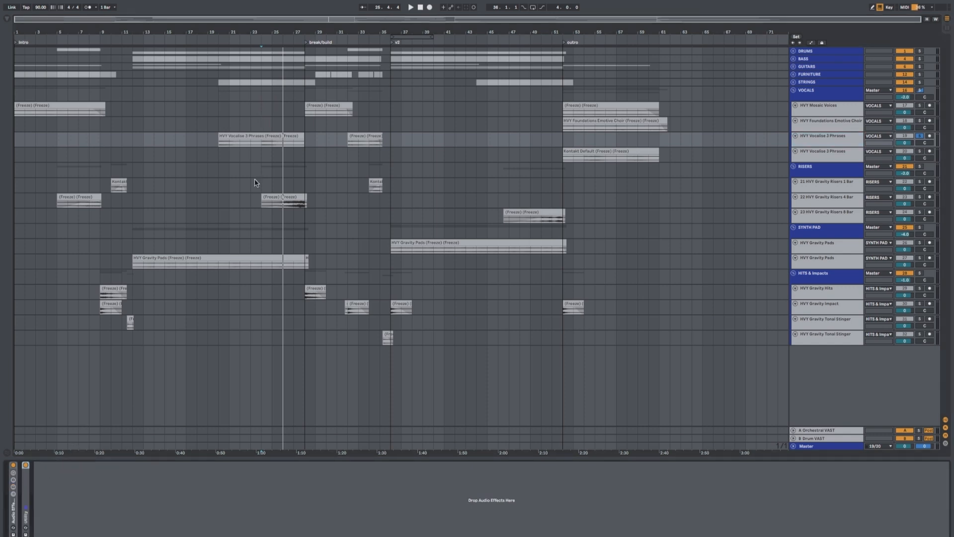
pyautogui.click(835, 142)
pyautogui.click(919, 135)
pyautogui.click(812, 155)
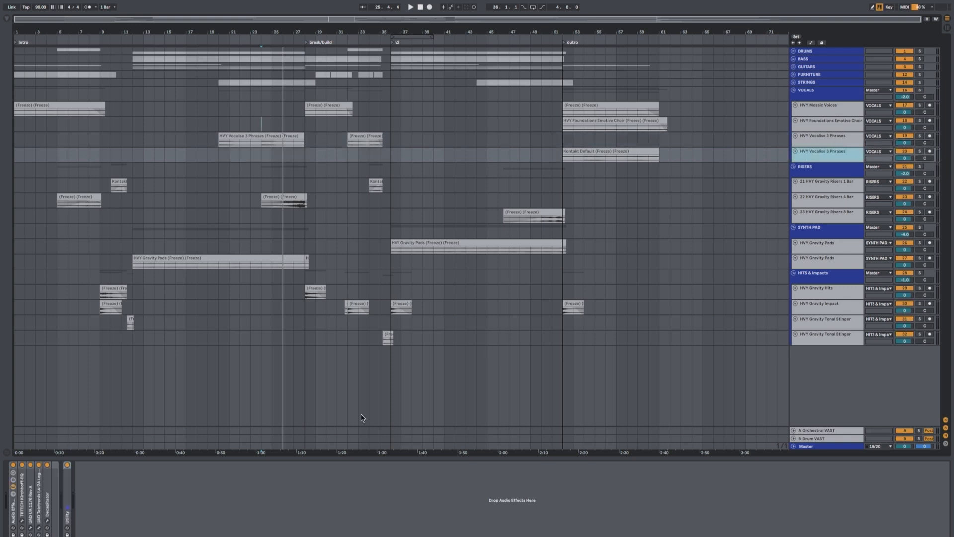
pyautogui.click(815, 141)
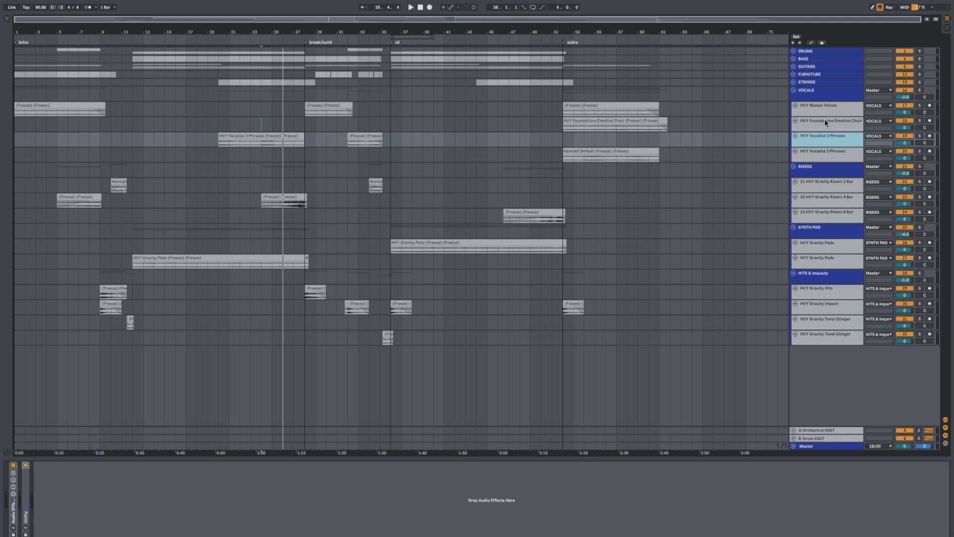
# - Collapse the four vocal tracks and the VOCALS group
pyautogui.click(823, 148)
pyautogui.click(795, 148)
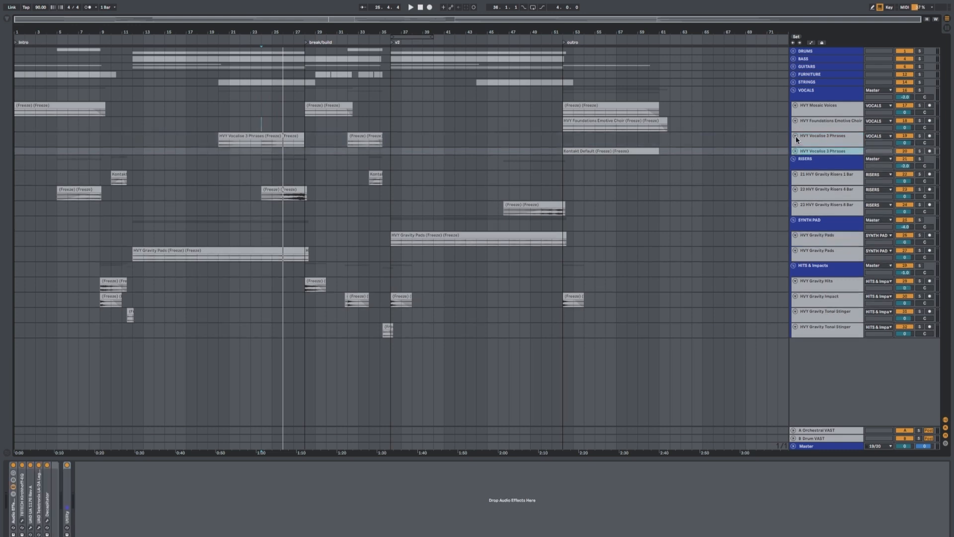
pyautogui.click(795, 136)
pyautogui.click(795, 120)
pyautogui.click(795, 106)
pyautogui.click(793, 90)
# - Enlarge the 21 HVY Gravity Risers 1 Bar track and play the full mix from bar 9
pyautogui.click(804, 101)
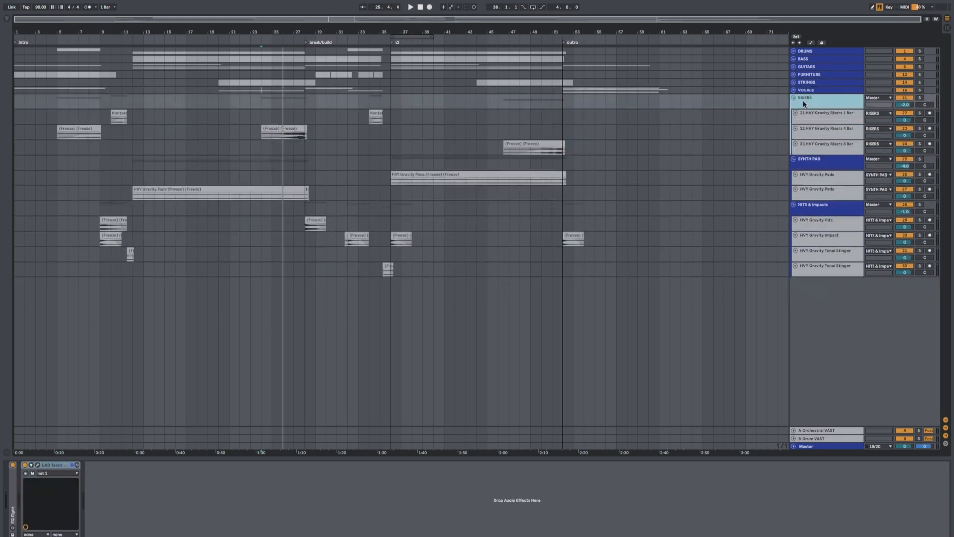
pyautogui.click(818, 117)
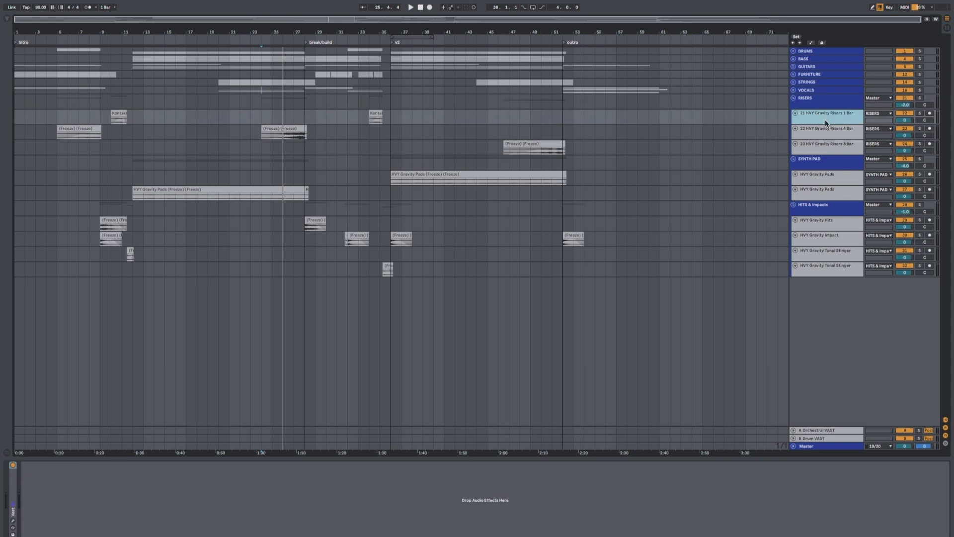
pyautogui.press('z')
pyautogui.click(215, 181)
pyautogui.click(836, 136)
pyautogui.press('space')
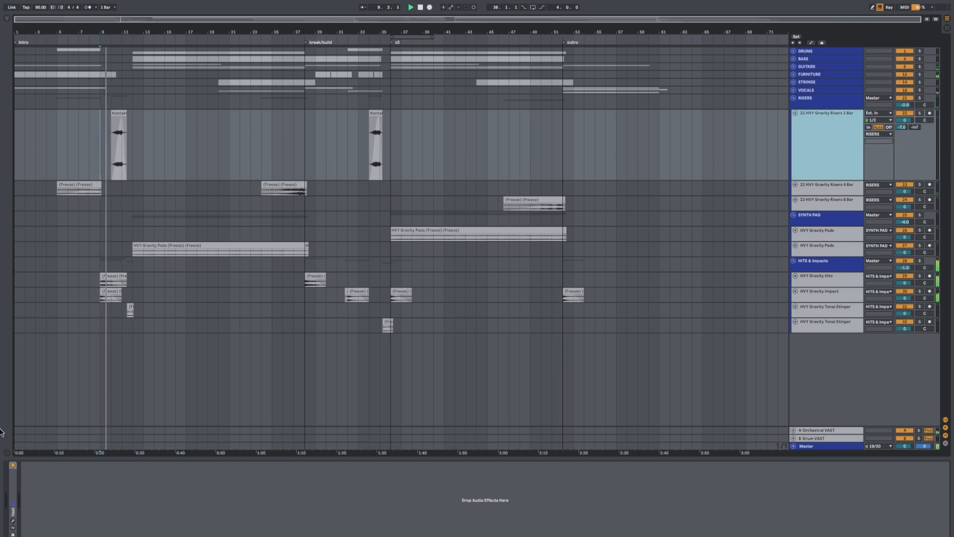
# - Unfold the 1-bar riser track's VAST device and solo the track during playback
pyautogui.doubleClick(14, 488)
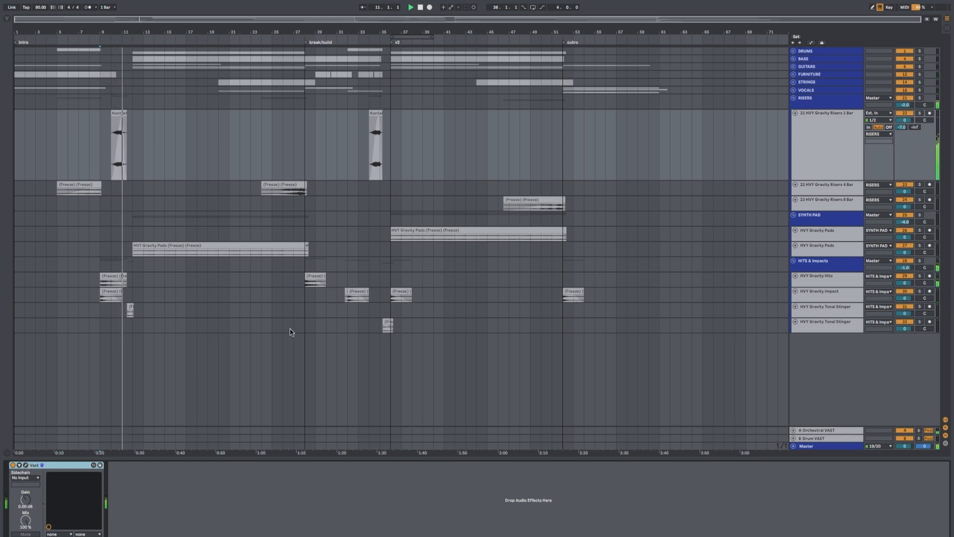
pyautogui.click(853, 141)
pyautogui.press('s')
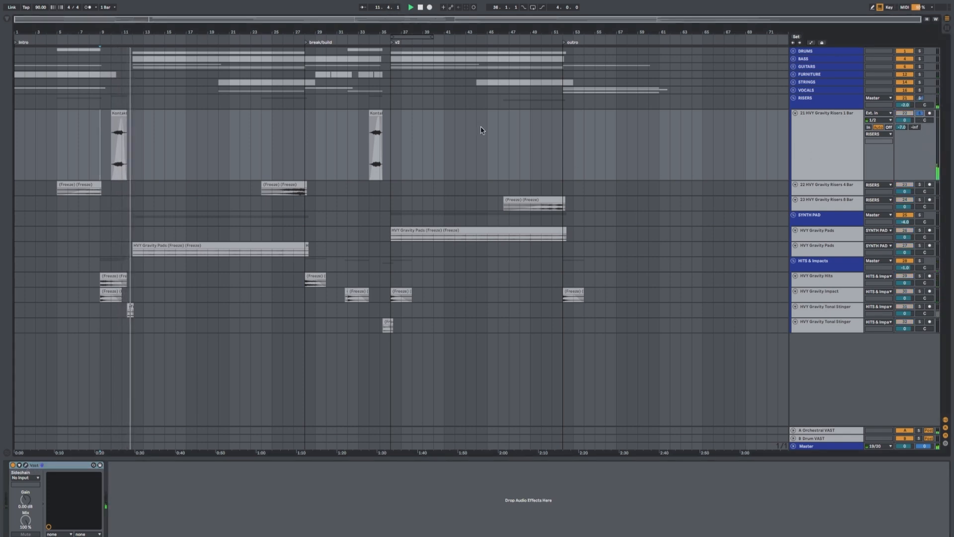
# - Open the riser's VAST window, move it clear of the first riser clip and play the soloed riser from bar 10
pyautogui.click(26, 466)
pyautogui.moveTo(479, 73); pyautogui.dragTo(609, 109)
pyautogui.click(106, 126)
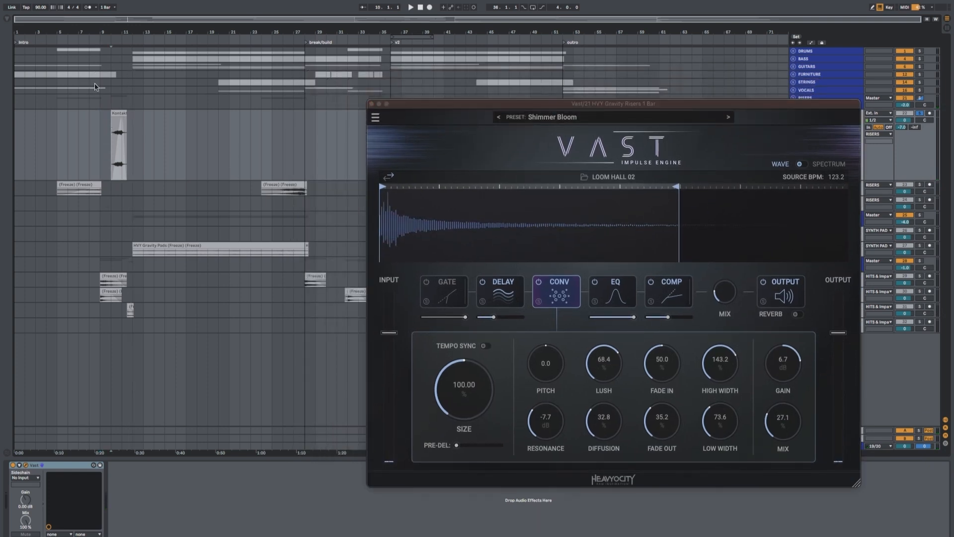
pyautogui.press('space')
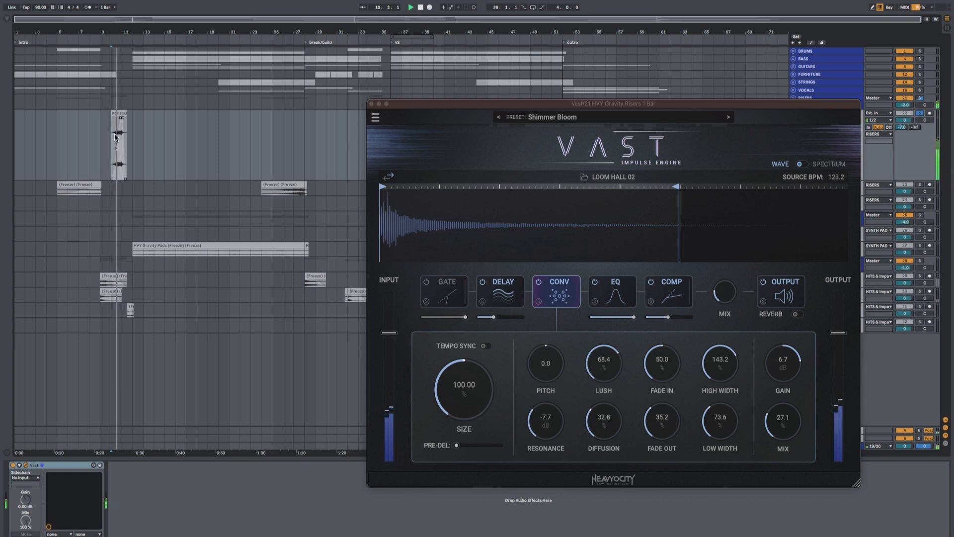
# - Zoom the timeline in on the soloed riser clip, stop playback and place the start point at bar 11
pyautogui.moveTo(122, 33); pyautogui.dragTo(252, 101)
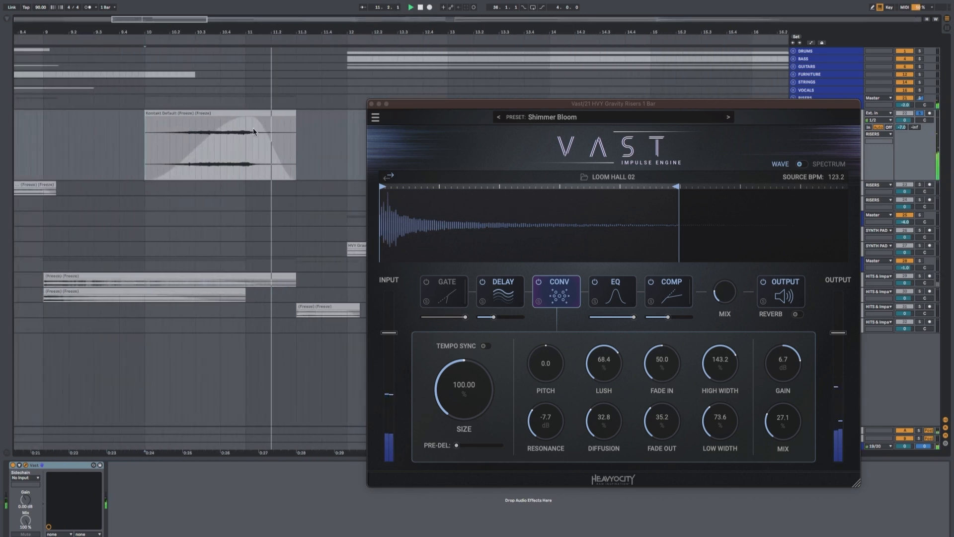
pyautogui.press('space')
pyautogui.click(249, 103)
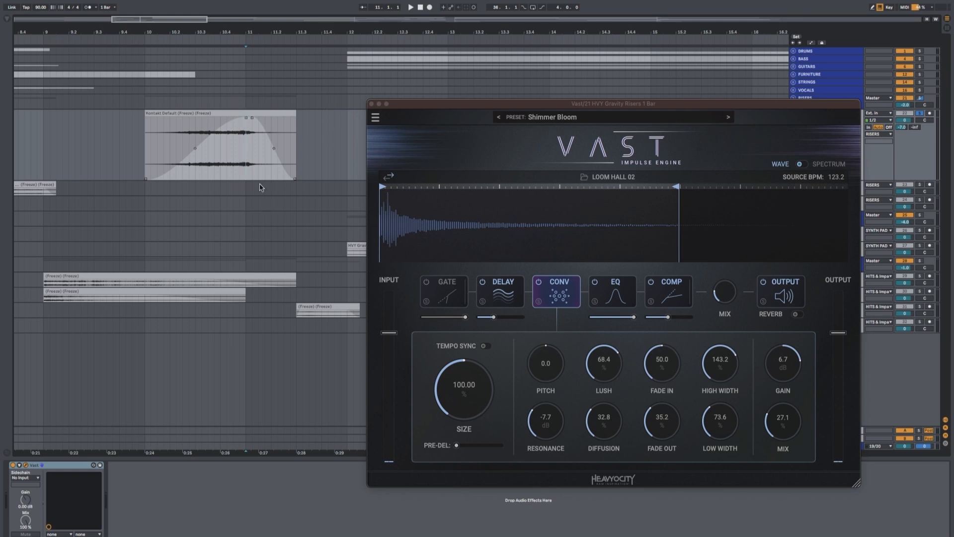
# - Move the riser's VAST window off the clip's envelope and close it
pyautogui.moveTo(377, 105)
pyautogui.mouseDown()
pyautogui.moveTo(340, 96)
pyautogui.moveTo(371, 90)
pyautogui.mouseUp()
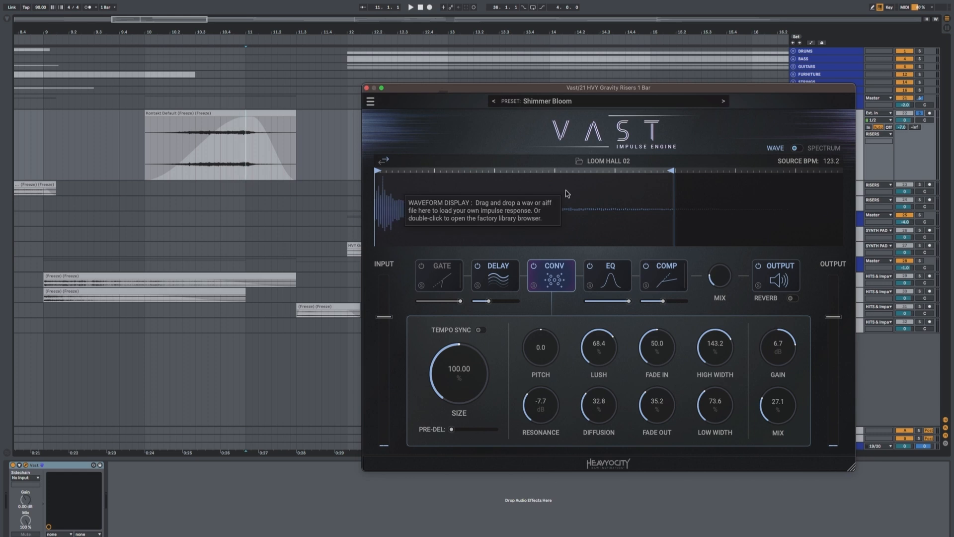
pyautogui.moveTo(592, 88); pyautogui.dragTo(518, 81)
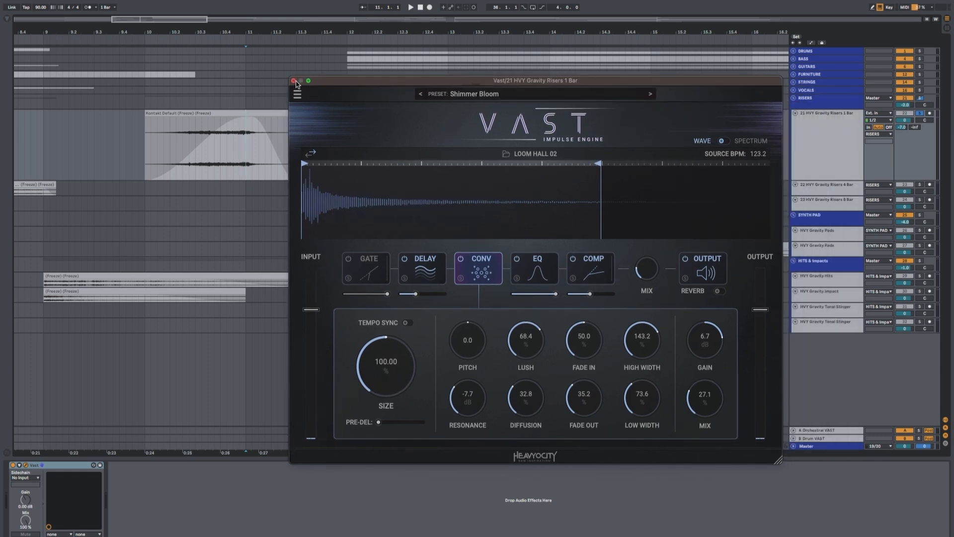
pyautogui.click(294, 80)
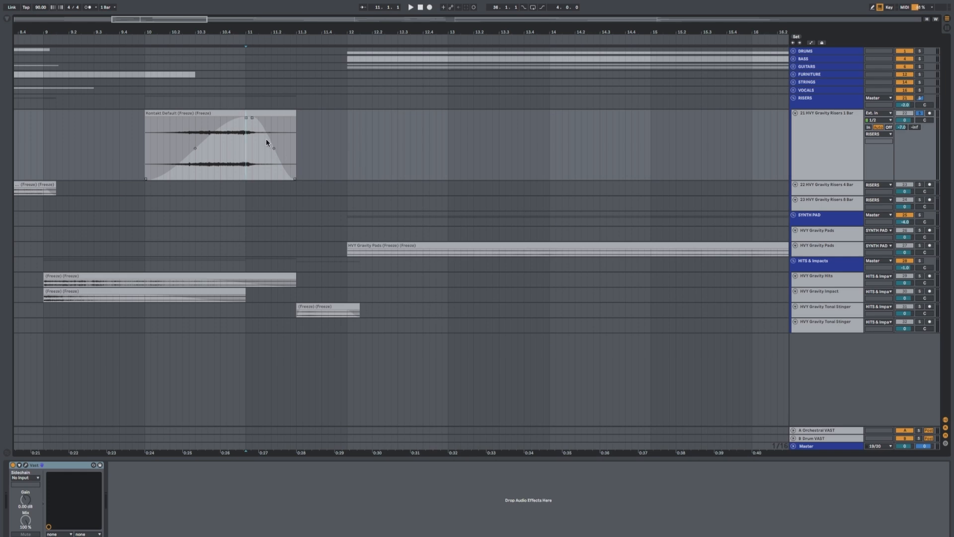
# - Reduce the height of the 21 HVY Gravity Risers 1 Bar track and fold it
pyautogui.click(826, 131)
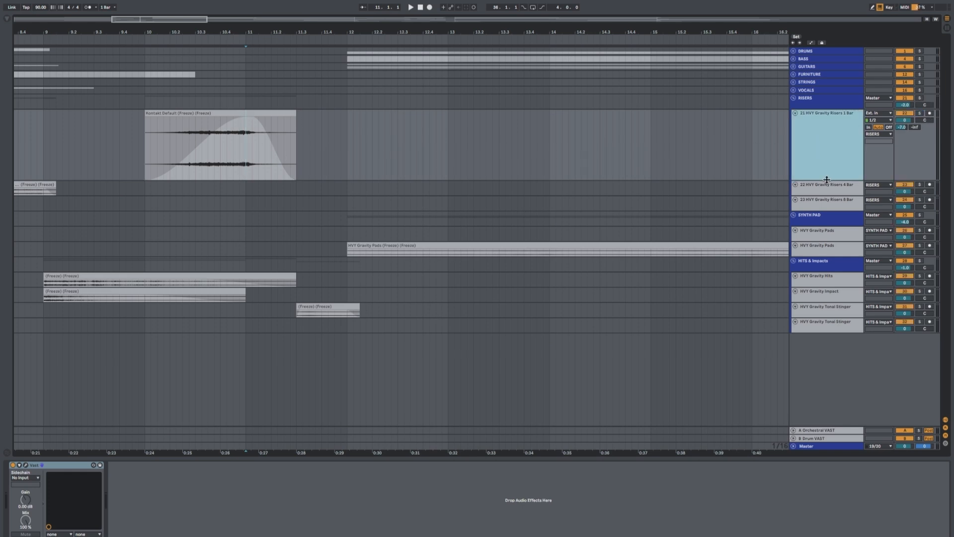
pyautogui.moveTo(826, 180); pyautogui.dragTo(829, 138)
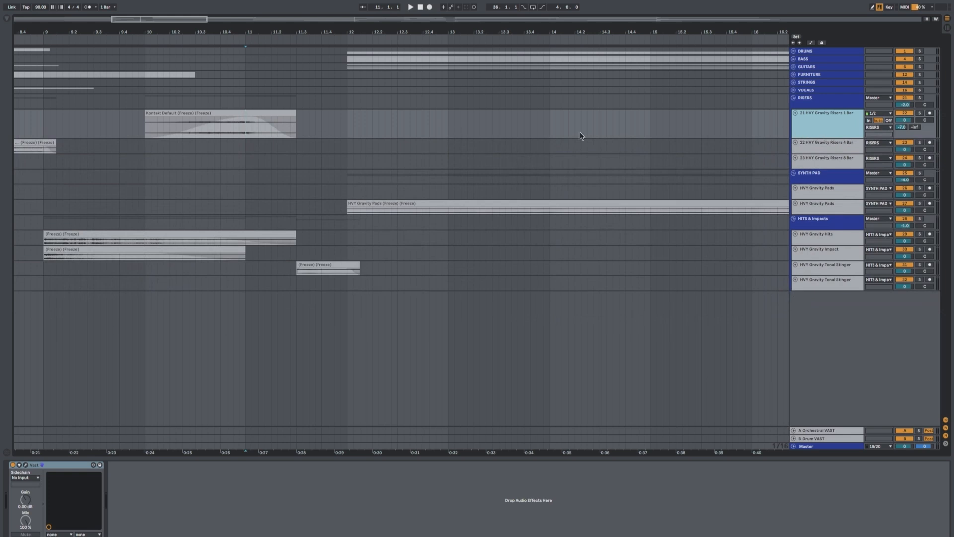
pyautogui.click(795, 113)
# - Check the Shimmer Bloom preset in the VAST window of the 23 HVY Gravity Risers 8 Bar track and close it
pyautogui.click(824, 121)
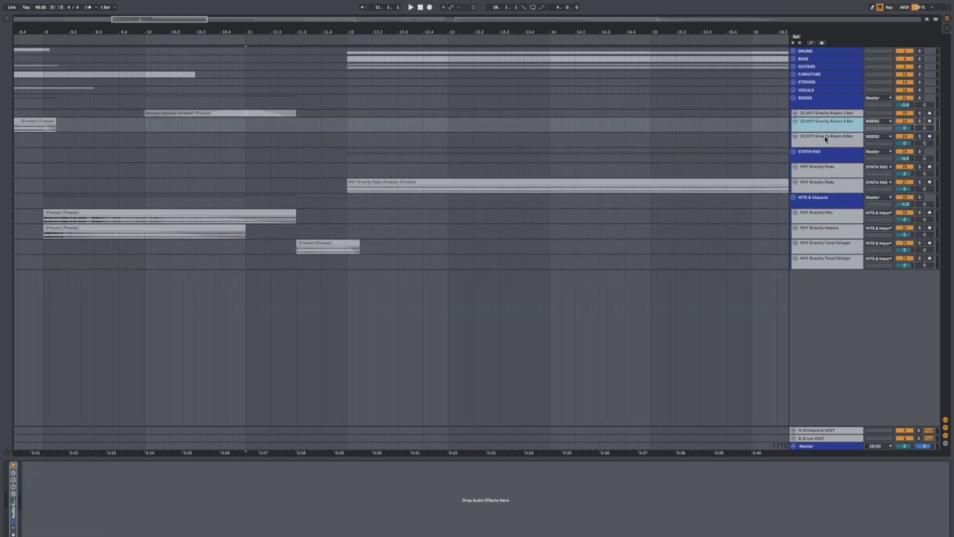
pyautogui.click(824, 135)
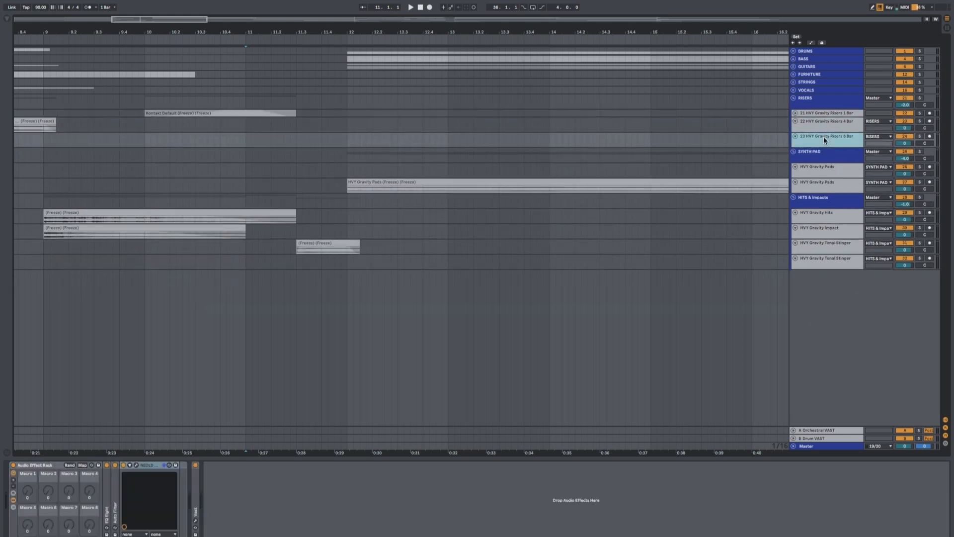
pyautogui.doubleClick(195, 497)
pyautogui.click(208, 466)
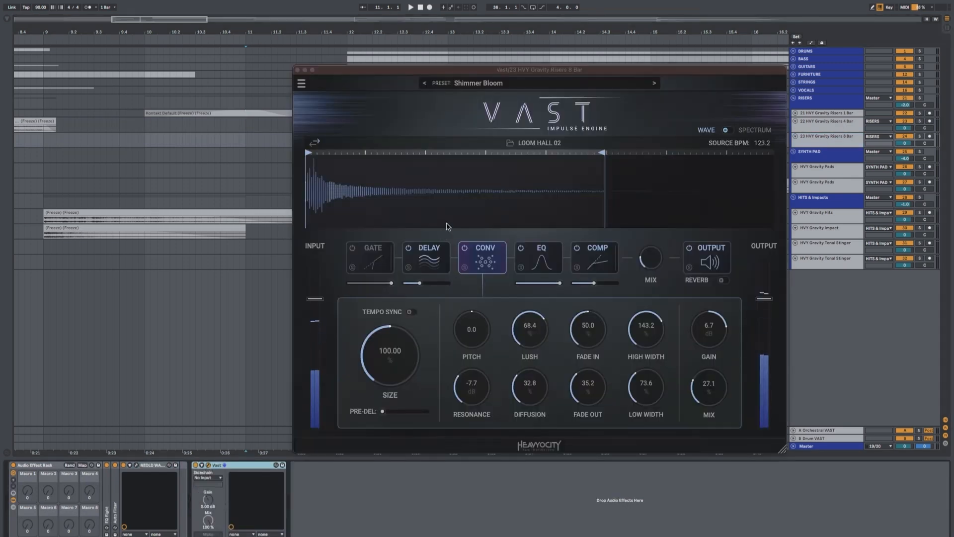
pyautogui.click(298, 71)
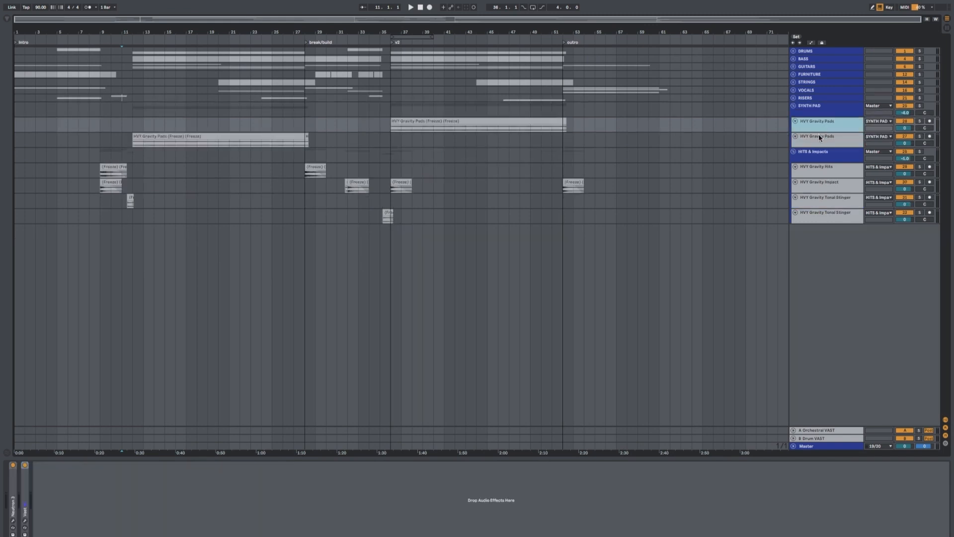
# - Enlarge the first HVY Gravity Pads track and open its VAST window
pyautogui.moveTo(814, 132); pyautogui.dragTo(809, 169)
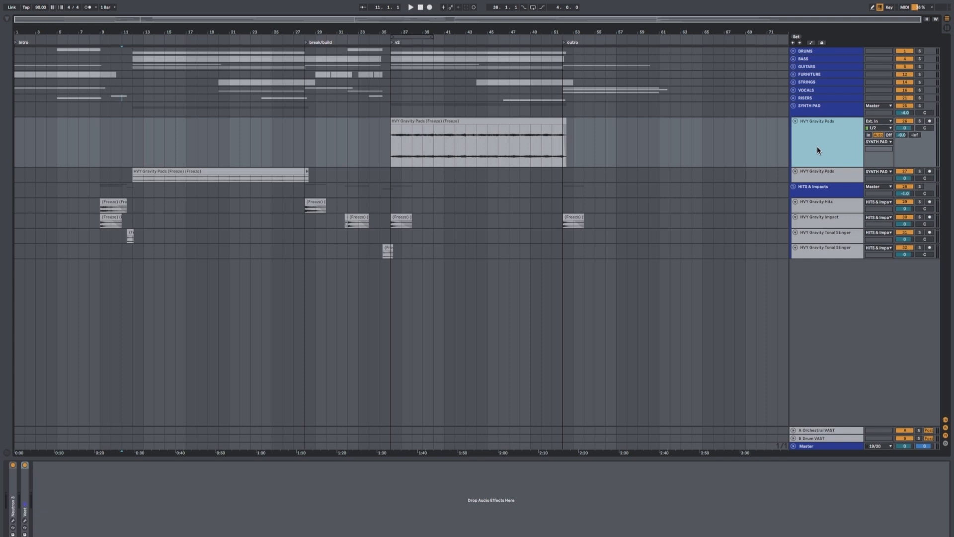
pyautogui.doubleClick(26, 492)
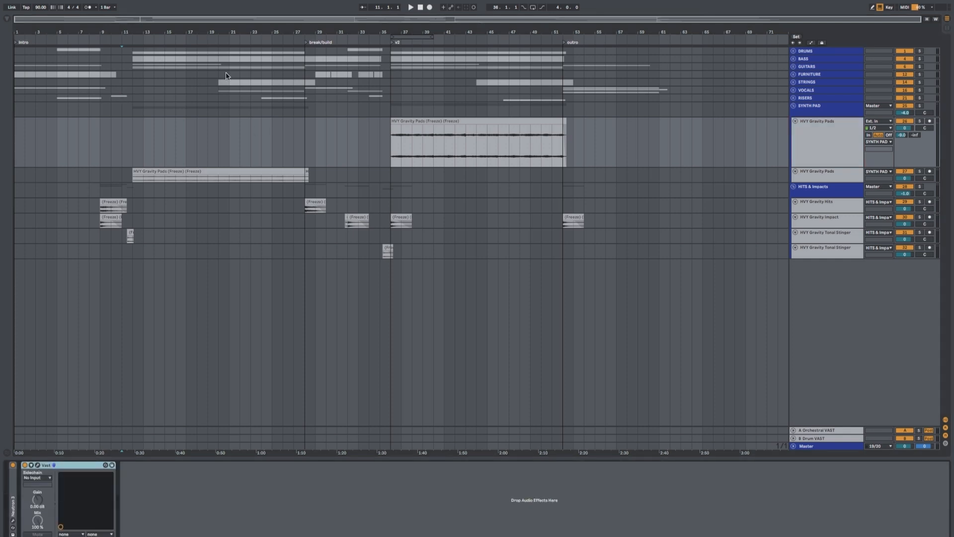
pyautogui.click(38, 467)
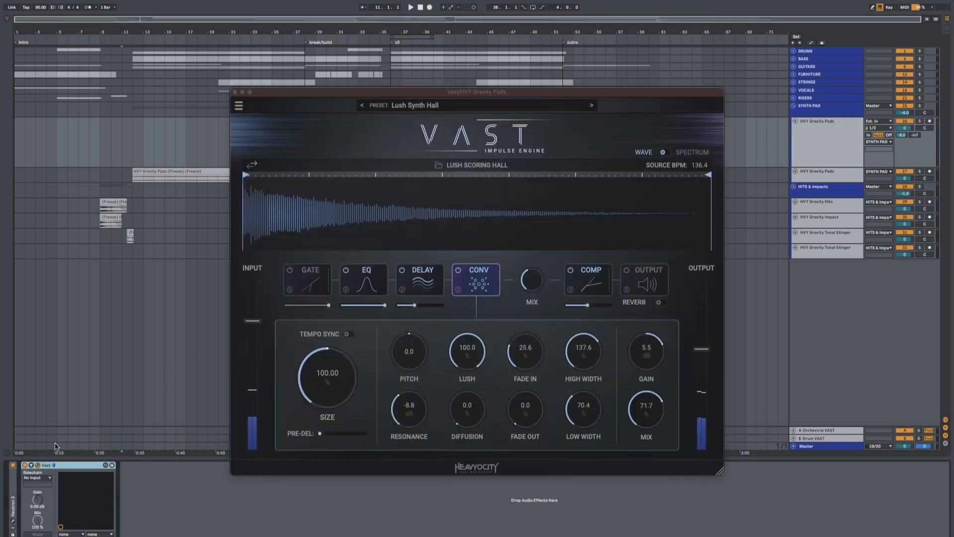
# - Move the VAST window below the pad clip and play the soloed HVY Gravity Pads track from bar 36
pyautogui.moveTo(464, 102)
pyautogui.mouseDown()
pyautogui.moveTo(474, 166)
pyautogui.moveTo(481, 159)
pyautogui.moveTo(462, 123)
pyautogui.moveTo(474, 177)
pyautogui.moveTo(456, 172)
pyautogui.moveTo(490, 122)
pyautogui.moveTo(463, 169)
pyautogui.mouseUp()
pyautogui.click(401, 103)
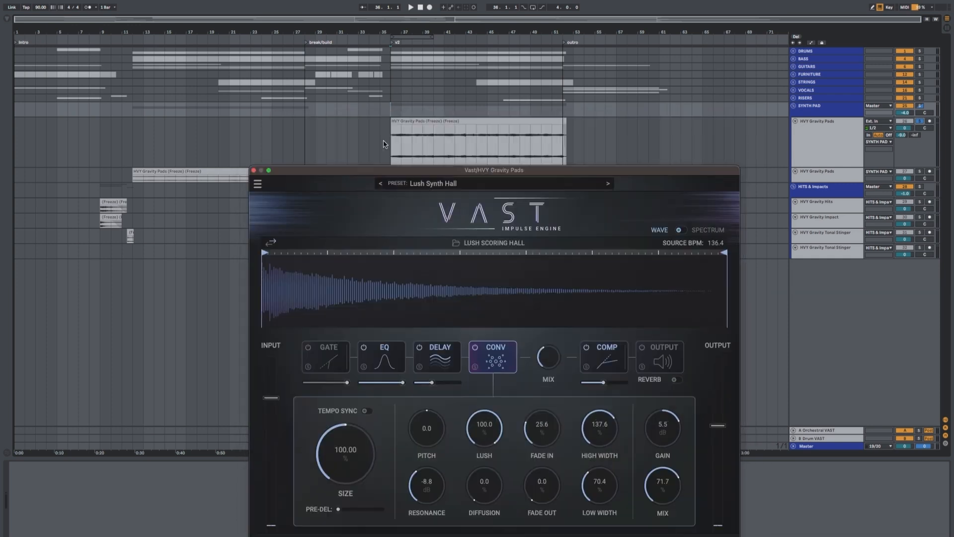
pyautogui.click(385, 140)
pyautogui.press('space')
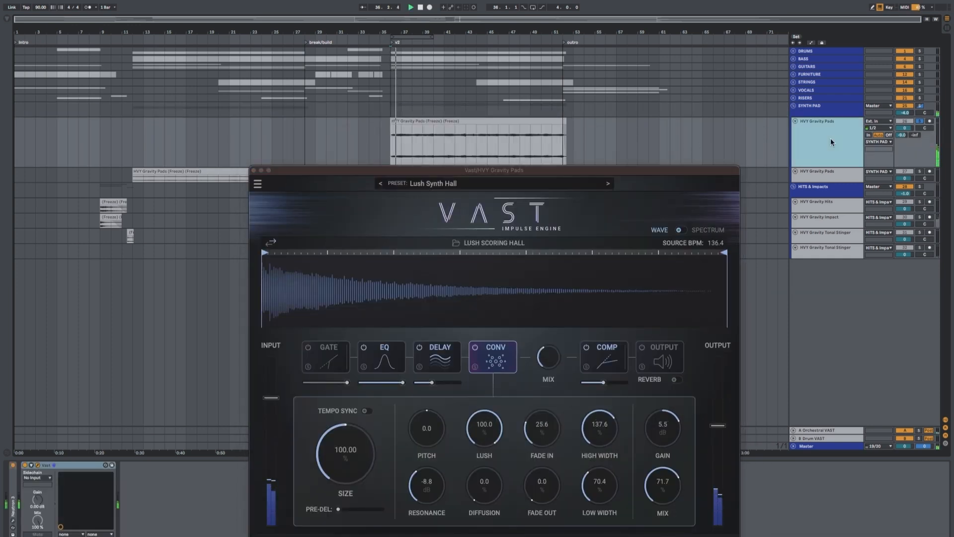
pyautogui.moveTo(672, 172); pyautogui.dragTo(684, 133)
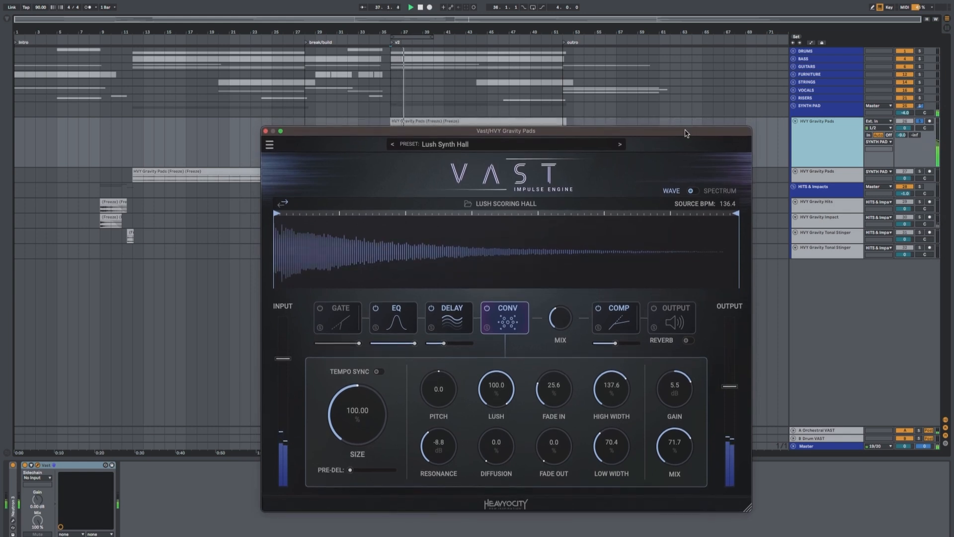
# - Replay the soloed pads from bar 36, jump playback to about bar 41 and reselect the pad track
pyautogui.click(843, 135)
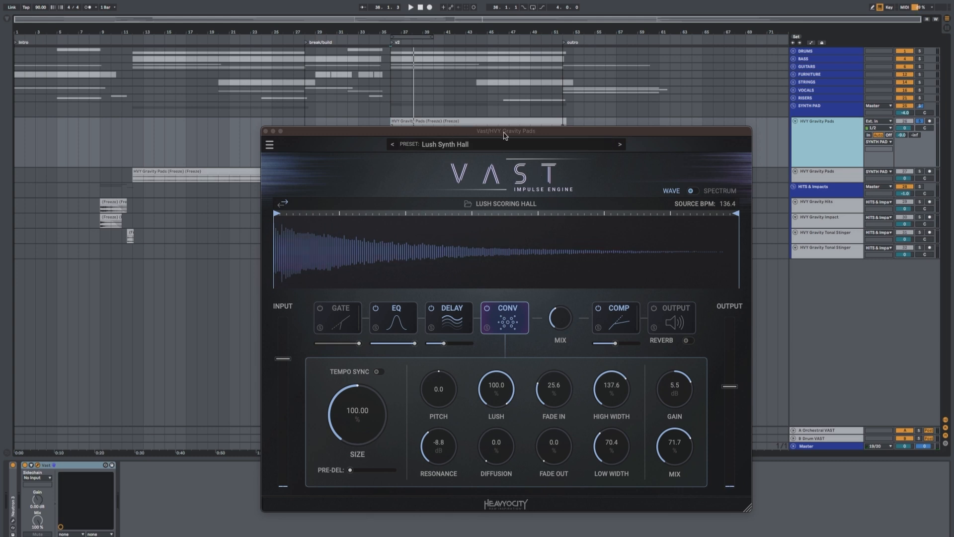
pyautogui.press('space')
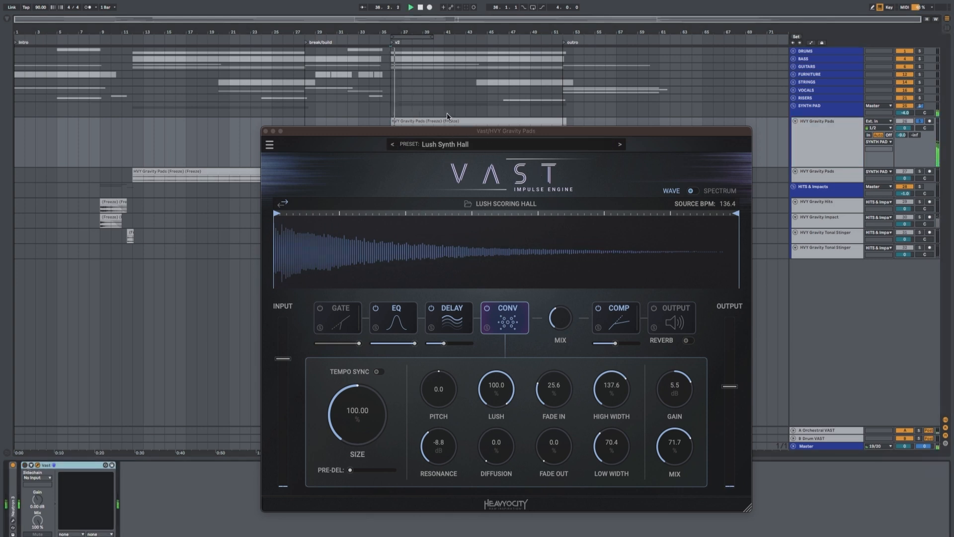
pyautogui.click(446, 113)
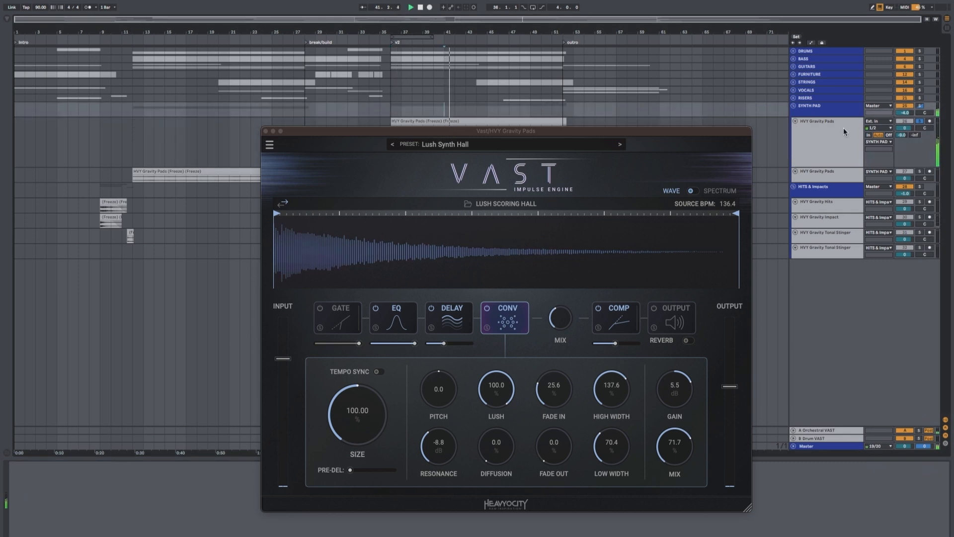
pyautogui.click(812, 146)
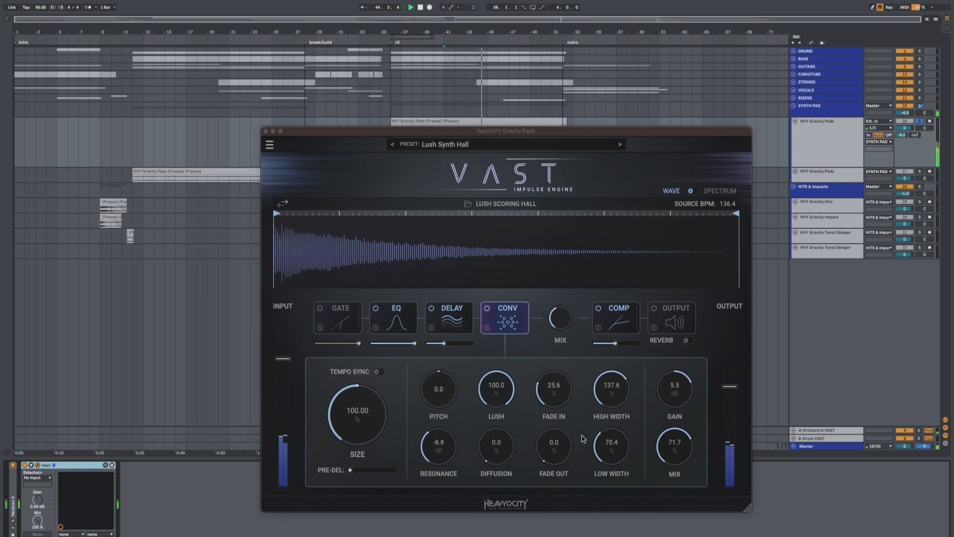
# - Examine the EQ, Delay, Conv, Comp and Output modules of the pads' Lush Synth Hall preset
pyautogui.click(378, 304)
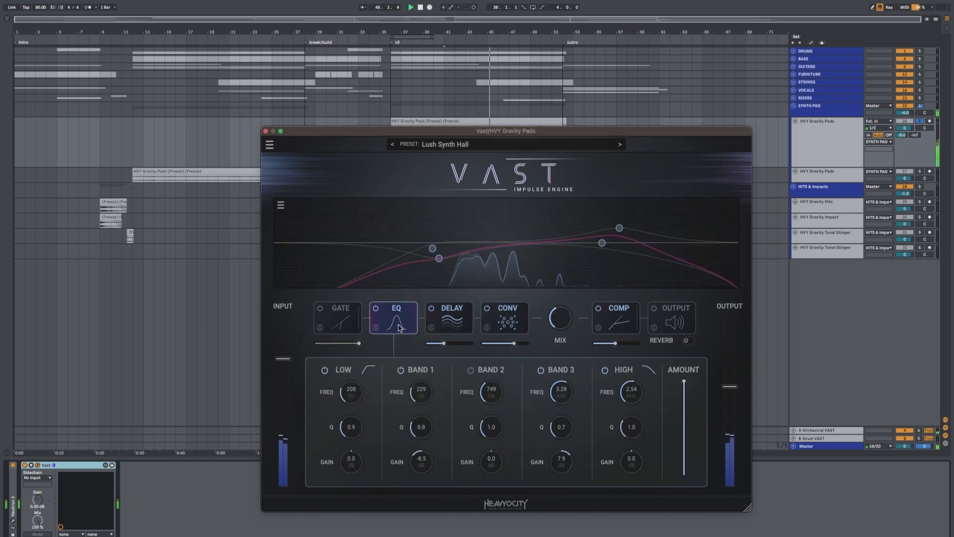
pyautogui.click(463, 319)
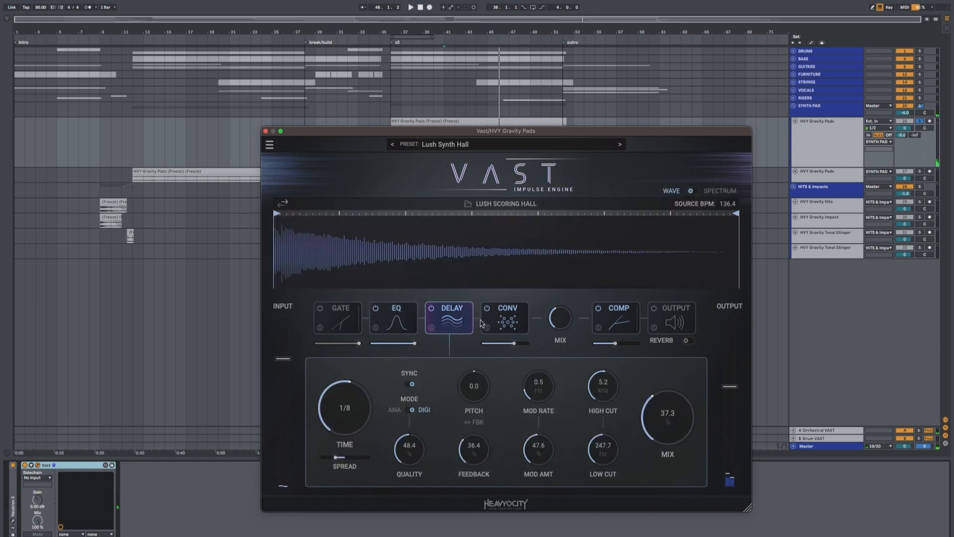
pyautogui.click(495, 324)
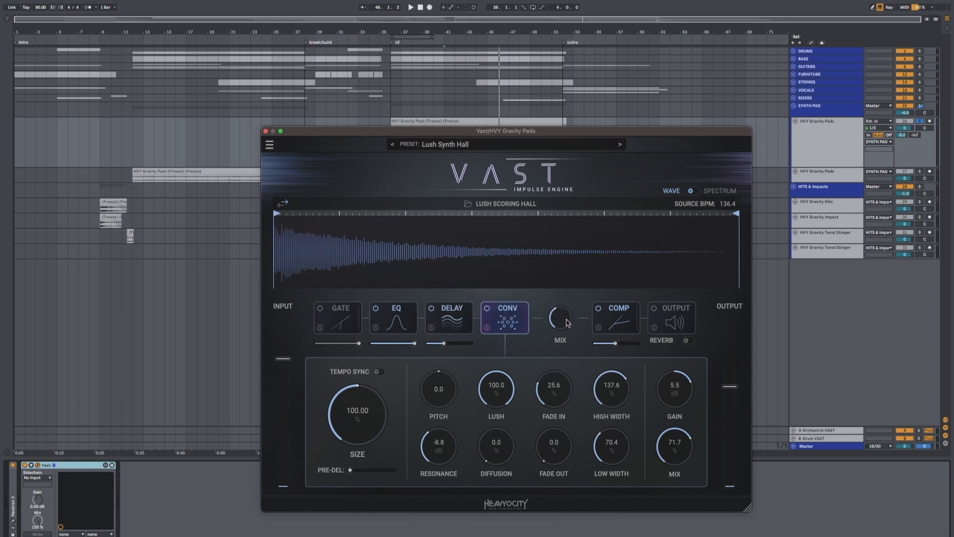
pyautogui.click(639, 321)
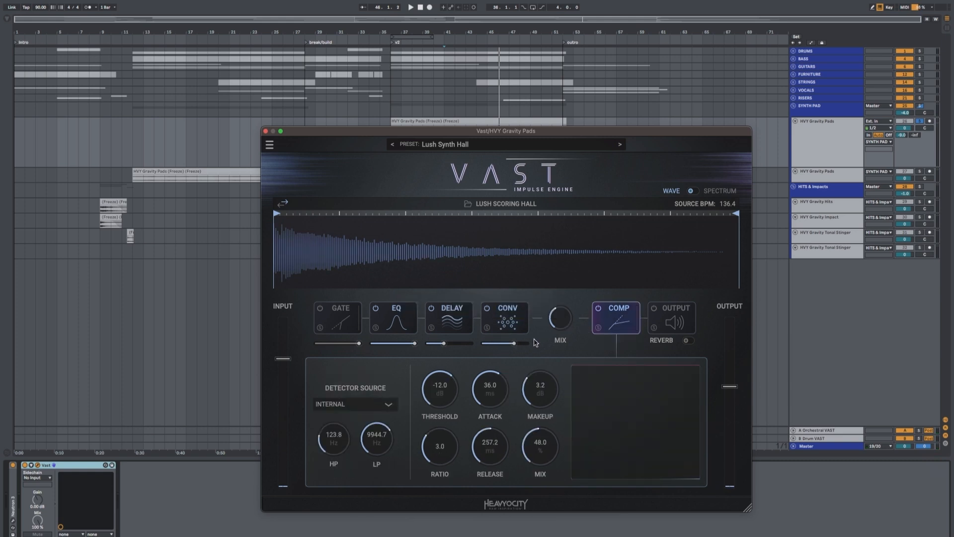
pyautogui.click(664, 323)
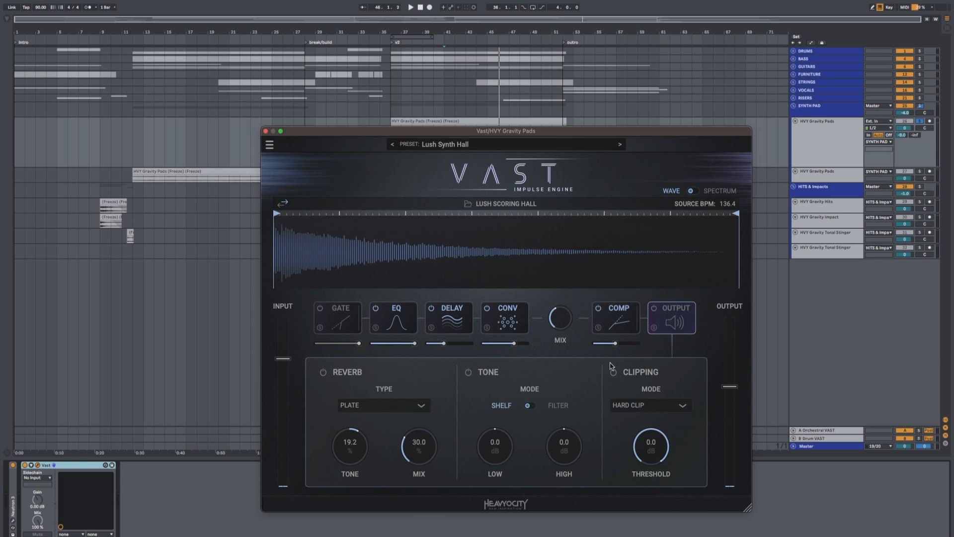
# - Open the VAST window of the second HVY Gravity Pads track and move it below the track's clip
pyautogui.click(830, 173)
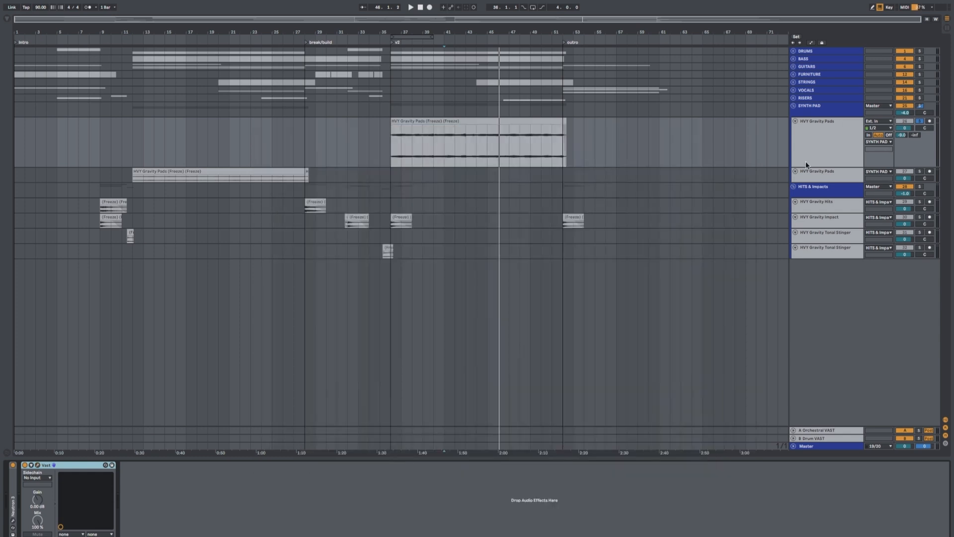
pyautogui.click(50, 465)
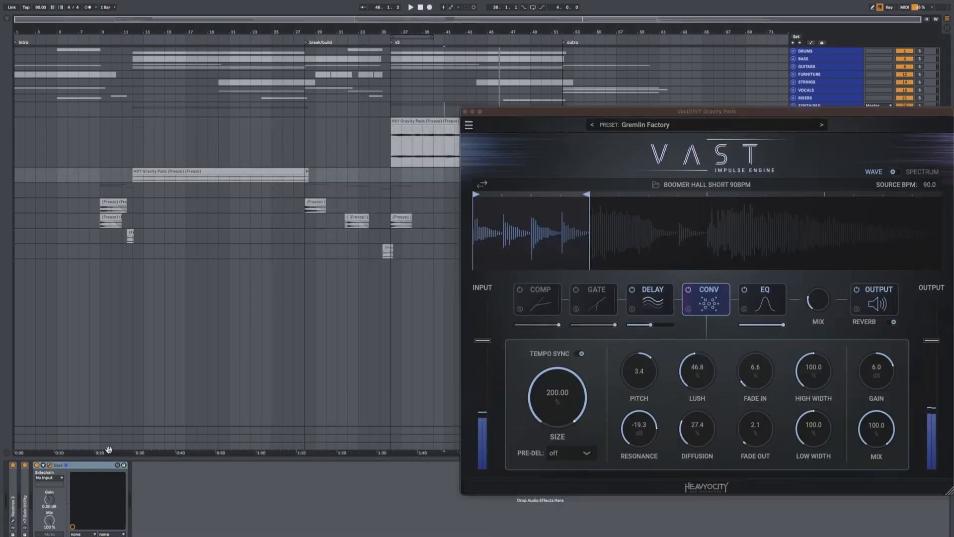
pyautogui.moveTo(660, 117)
pyautogui.mouseDown()
pyautogui.moveTo(452, 230)
pyautogui.moveTo(405, 233)
pyautogui.mouseUp()
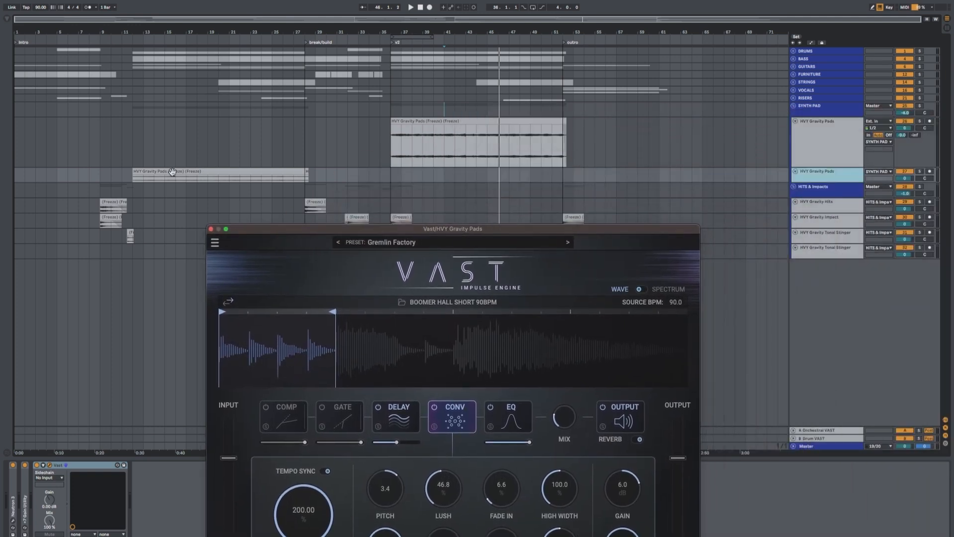
# - Play the soloed second HVY Gravity Pads track from bar 13 with Gremlin Factory in view, toggling the displayed Vast device
pyautogui.click(143, 151)
pyautogui.press('space')
pyautogui.moveTo(479, 230); pyautogui.dragTo(570, 91)
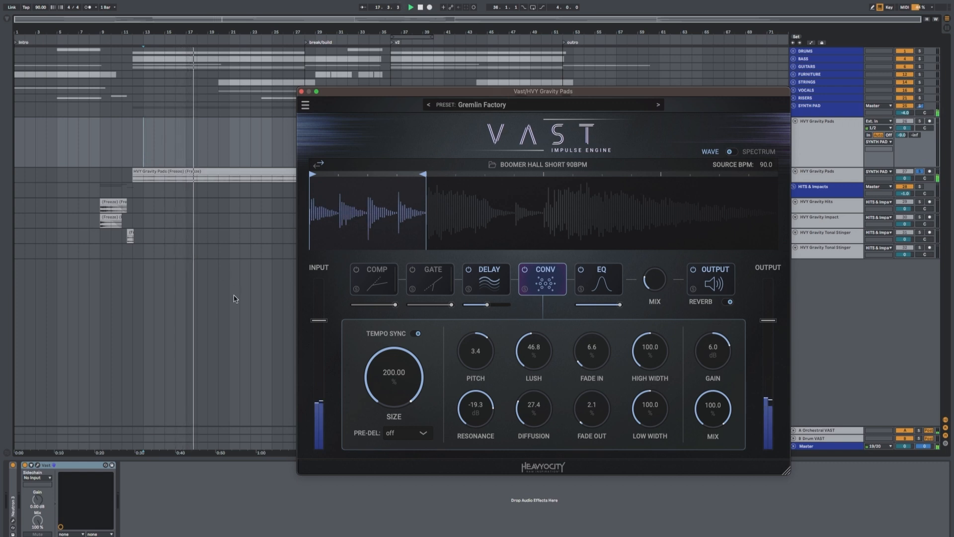
pyautogui.click(25, 467)
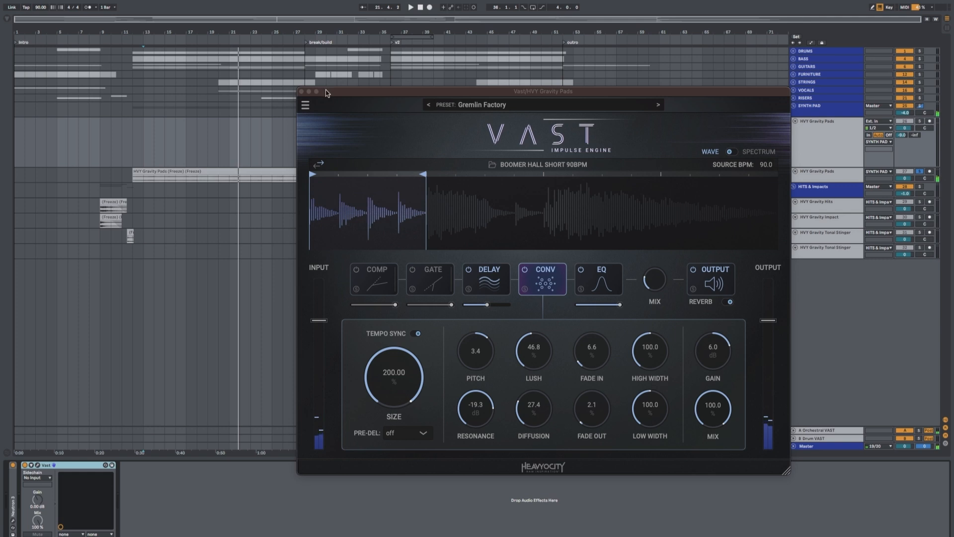
pyautogui.moveTo(328, 91); pyautogui.dragTo(340, 92)
# - Step through the HVY Gravity Hits and Impact tracks and open VAST on the first HVY Gravity Tonal Stinger track
pyautogui.click(815, 130)
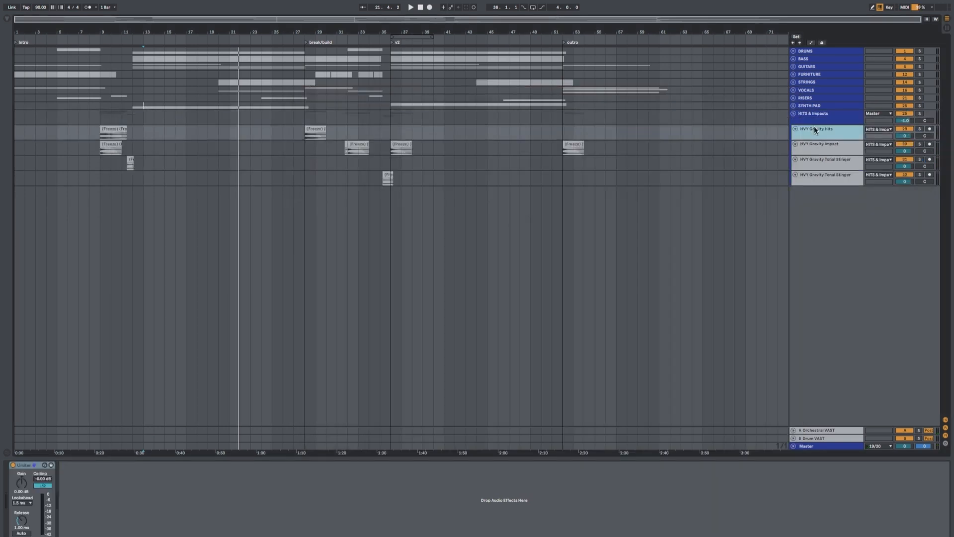
pyautogui.click(835, 145)
pyautogui.click(843, 161)
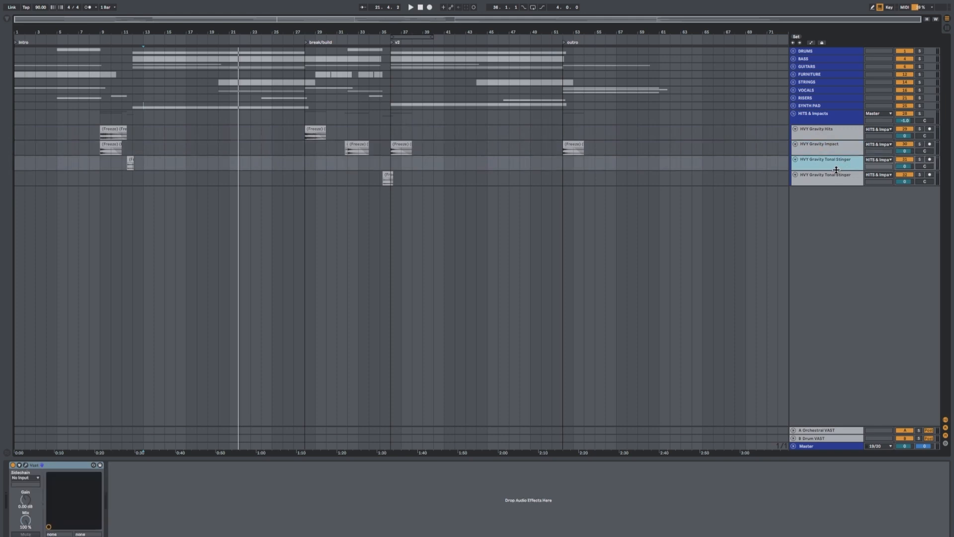
pyautogui.click(26, 464)
# - Close the stinger's VAST window and play from bar 11 with the first HVY Gravity Tonal Stinger track soloed
pyautogui.click(117, 151)
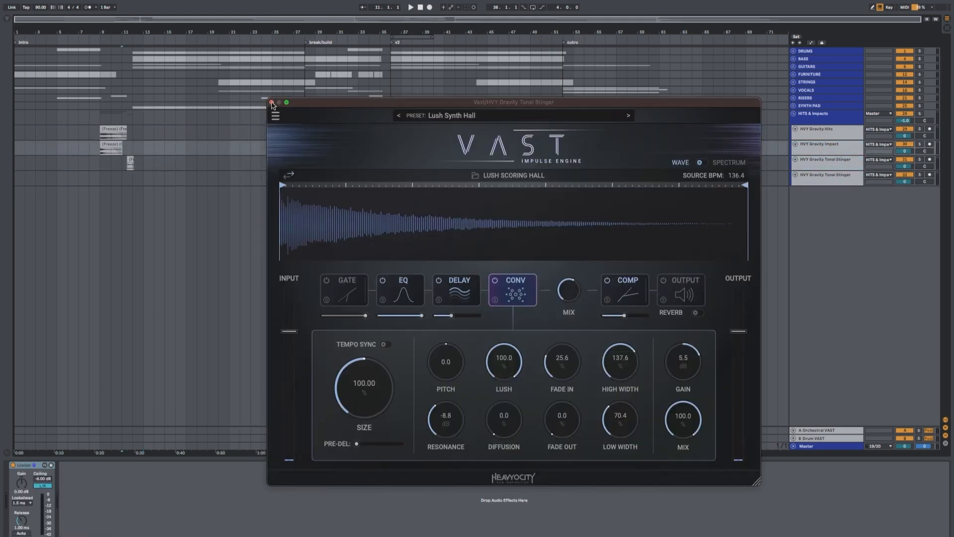
pyautogui.click(272, 103)
pyautogui.press('space')
pyautogui.click(920, 159)
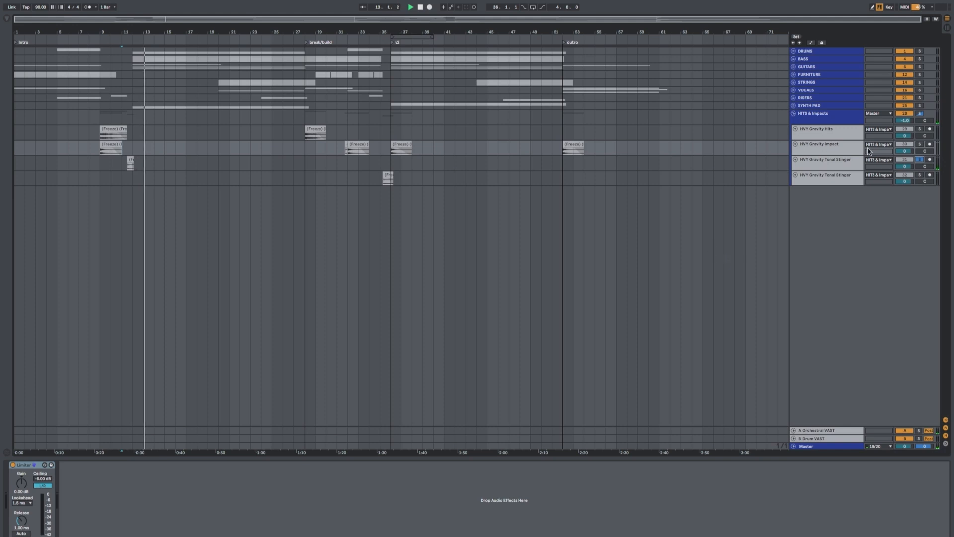
# - Solo the second HVY Gravity Tonal Stinger track, open its VAST window and play from bar 35
pyautogui.click(920, 175)
pyautogui.click(24, 466)
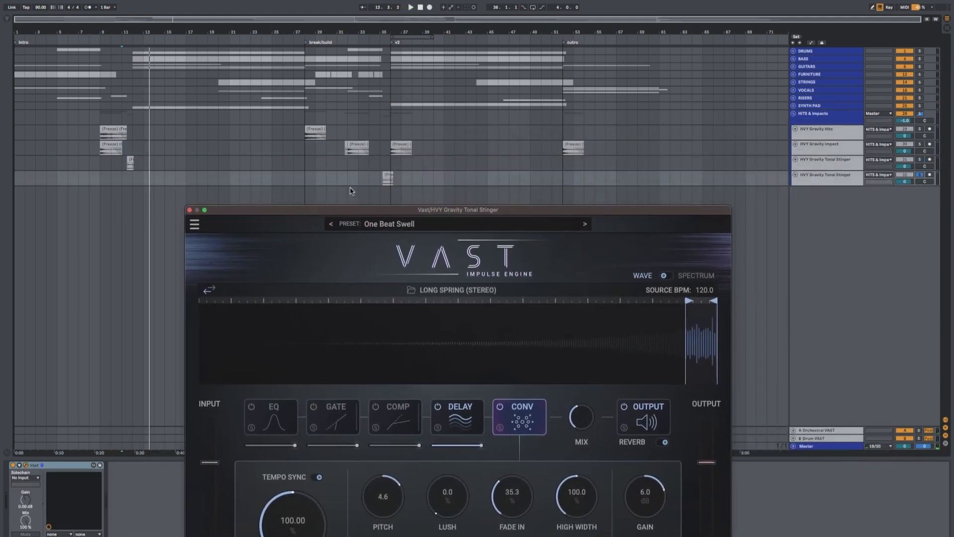
pyautogui.click(379, 166)
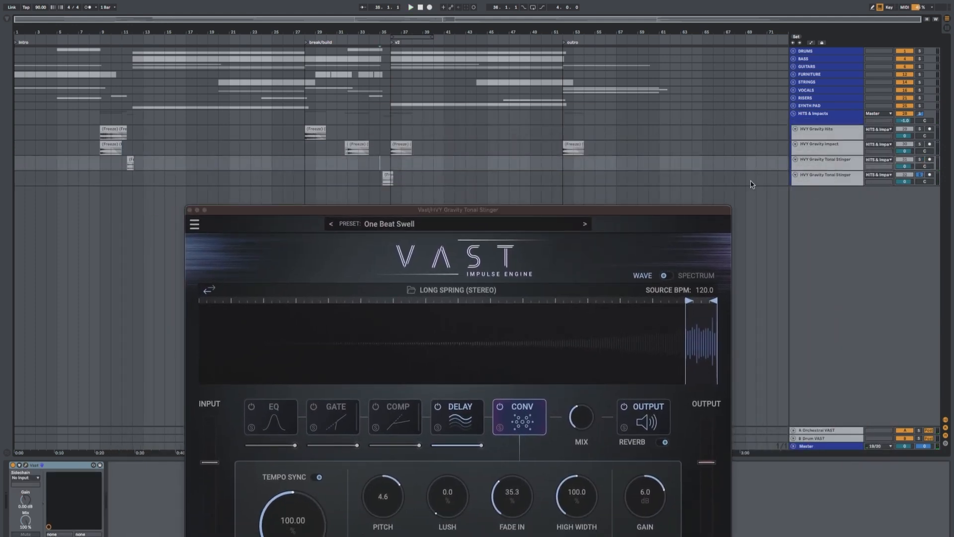
pyautogui.press('space')
pyautogui.moveTo(427, 206); pyautogui.dragTo(481, 204)
pyautogui.press('space')
# - Zoom the arrangement in around the second stinger clip and show the Delay module in its raised VAST window
pyautogui.moveTo(394, 33); pyautogui.dragTo(394, 74)
pyautogui.moveTo(415, 181); pyautogui.dragTo(533, 35)
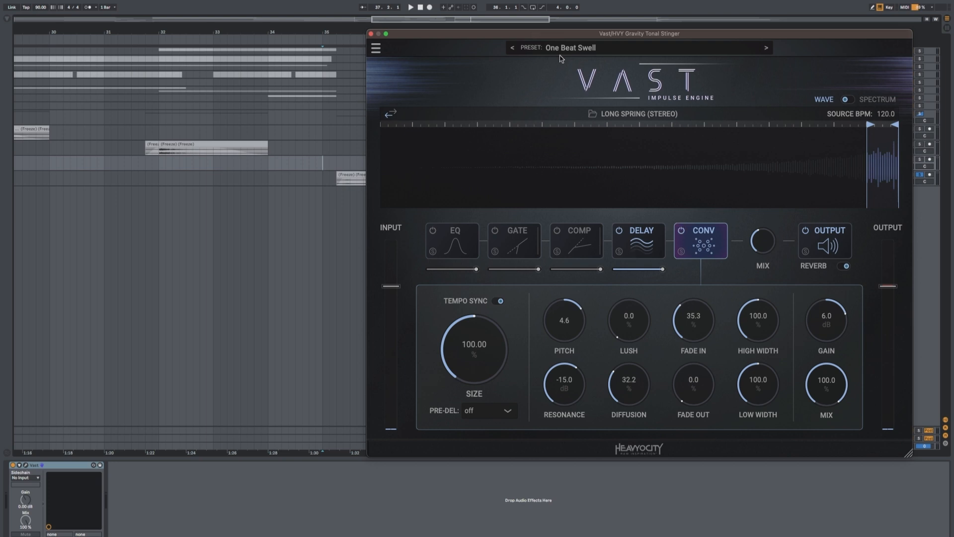
pyautogui.click(634, 245)
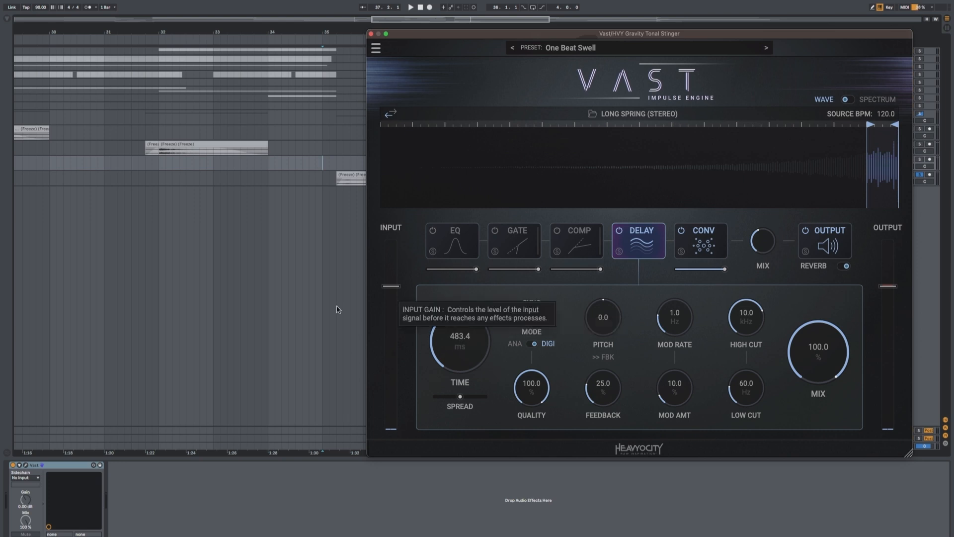
# - Move VAST below the tracks and play the soloed second stinger from the start of its clip
pyautogui.moveTo(472, 34); pyautogui.dragTo(361, 211)
pyautogui.click(335, 164)
pyautogui.press('space')
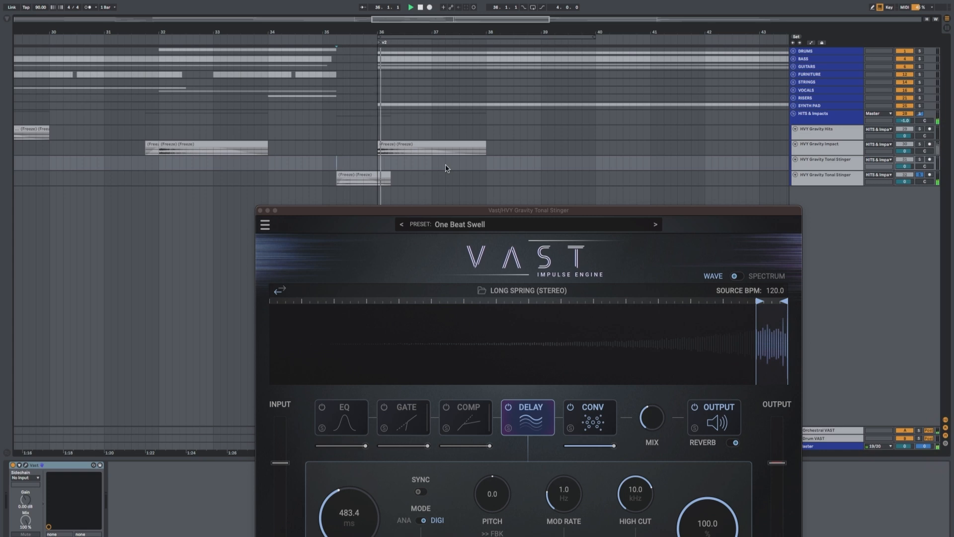
# - Bring the stinger's VAST window back into full view to examine the Delay settings and switch to the Conv module
pyautogui.moveTo(420, 211); pyautogui.dragTo(480, 66)
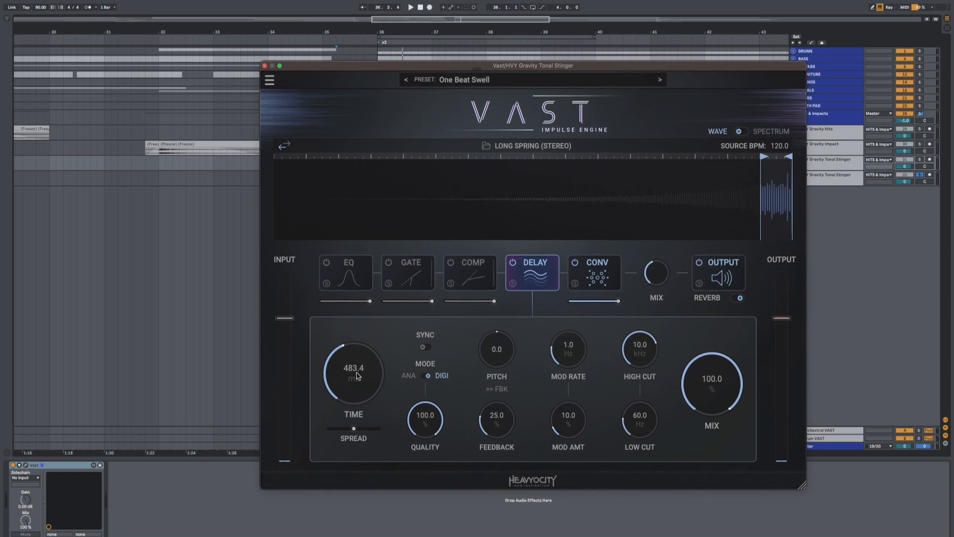
pyautogui.moveTo(458, 67); pyautogui.dragTo(500, 113)
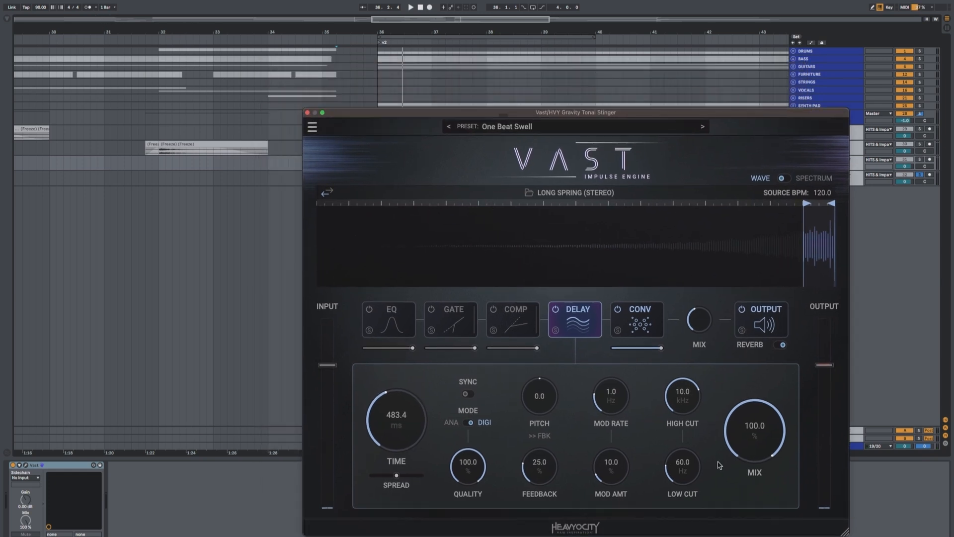
pyautogui.moveTo(434, 112)
pyautogui.mouseDown()
pyautogui.moveTo(417, 209)
pyautogui.moveTo(444, 122)
pyautogui.mouseUp()
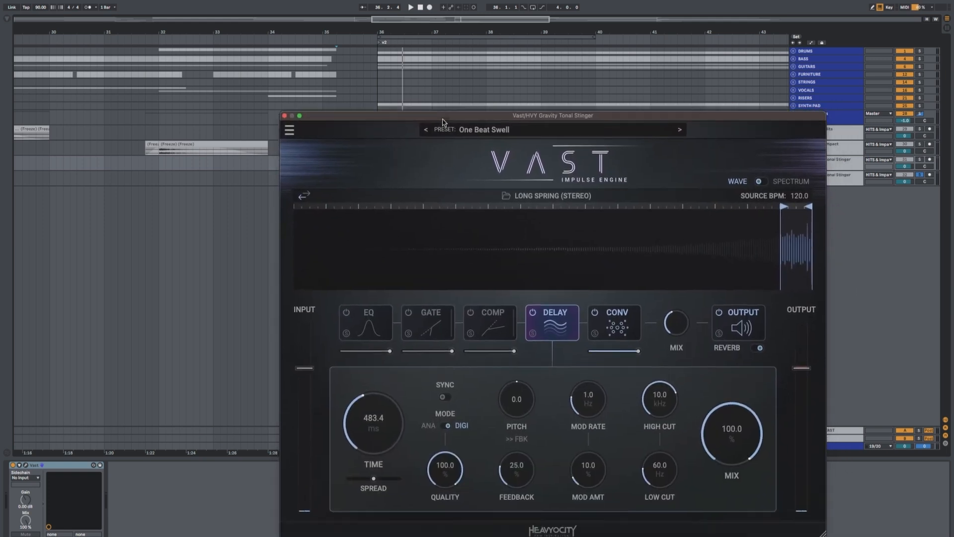
pyautogui.moveTo(574, 115); pyautogui.dragTo(529, 87)
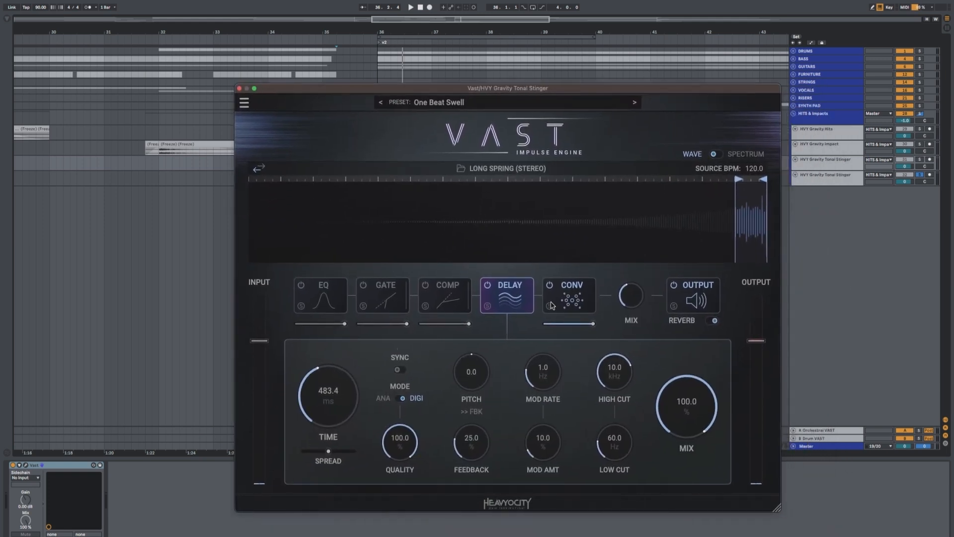
pyautogui.click(571, 303)
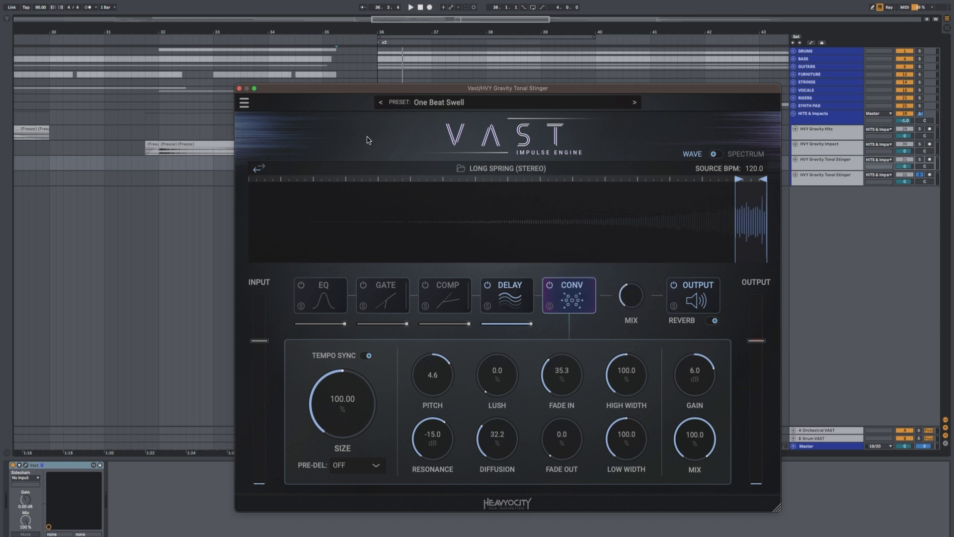
# - Set the playback position past bar 36 on the second stinger track and show VAST's Output module
pyautogui.moveTo(375, 90); pyautogui.dragTo(373, 208)
pyautogui.click(361, 175)
pyautogui.click(410, 174)
pyautogui.moveTo(444, 203); pyautogui.dragTo(481, 75)
pyautogui.click(722, 276)
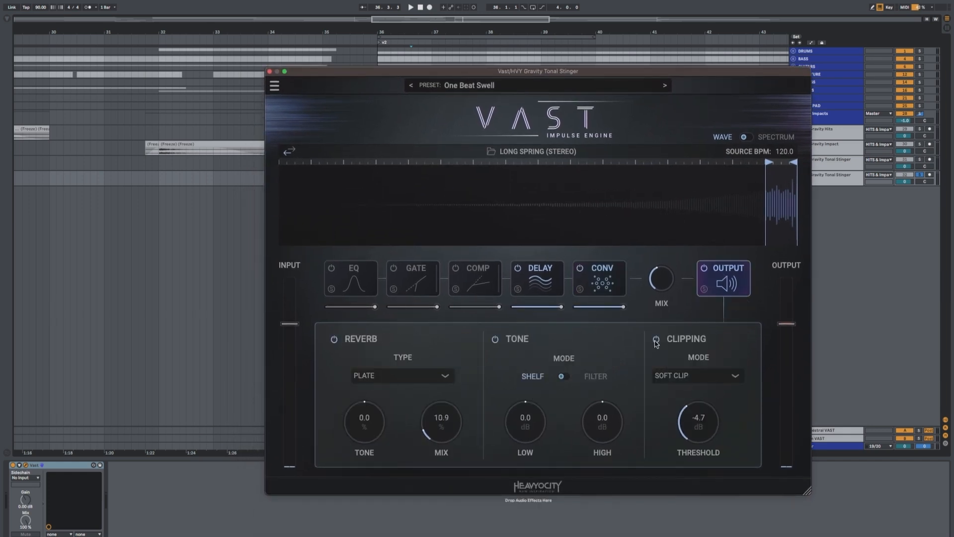